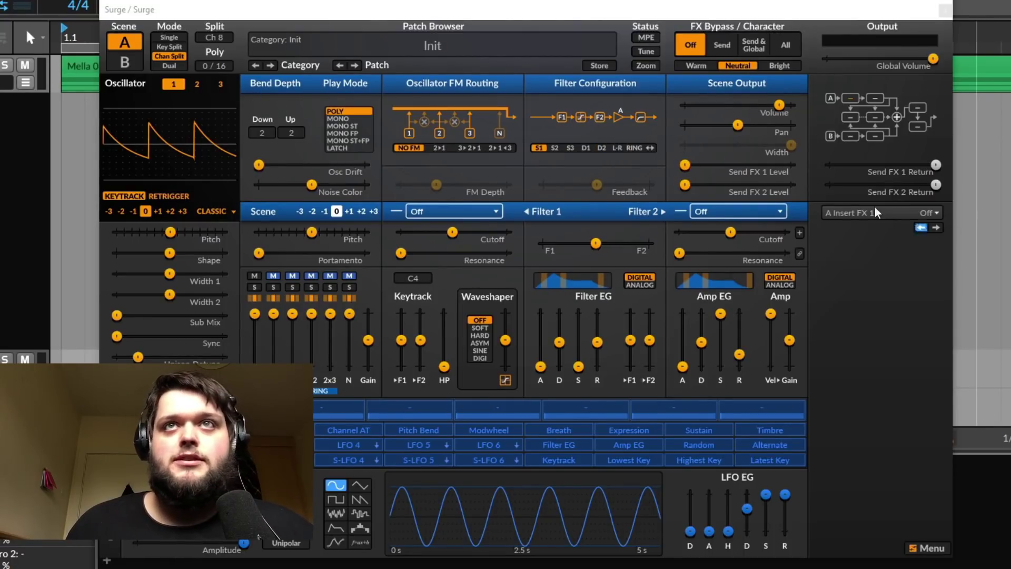
Try the D1 filter configuration and restore S1
click(583, 148)
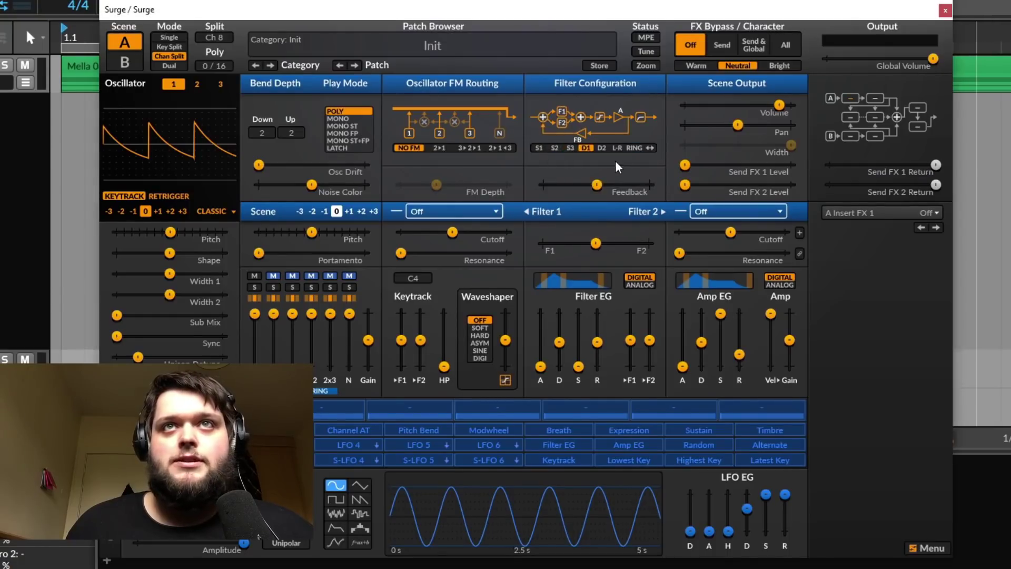
click(539, 147)
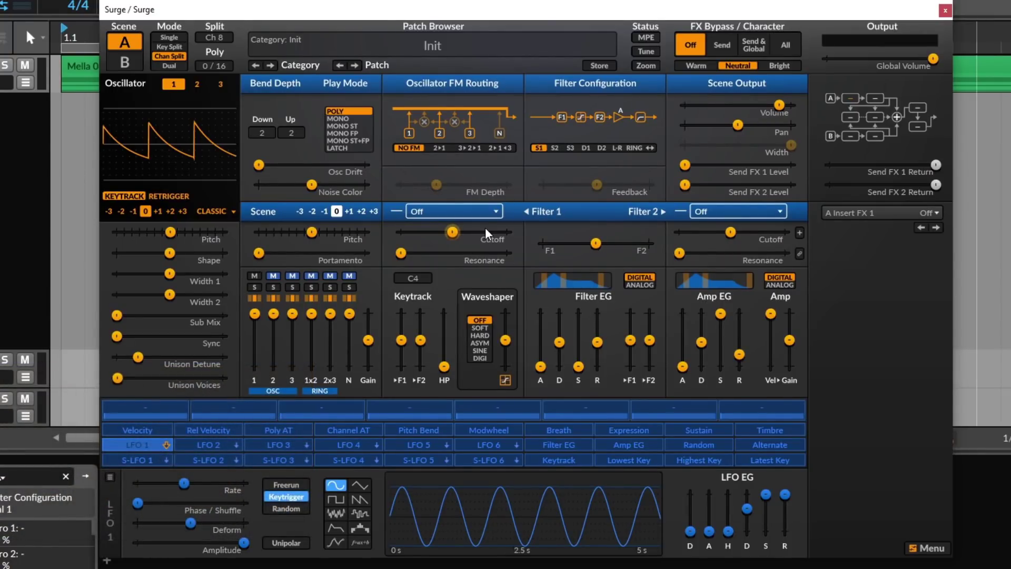
Switch back and forth between scenes A and B to compare their settings, ending on scene A
click(126, 61)
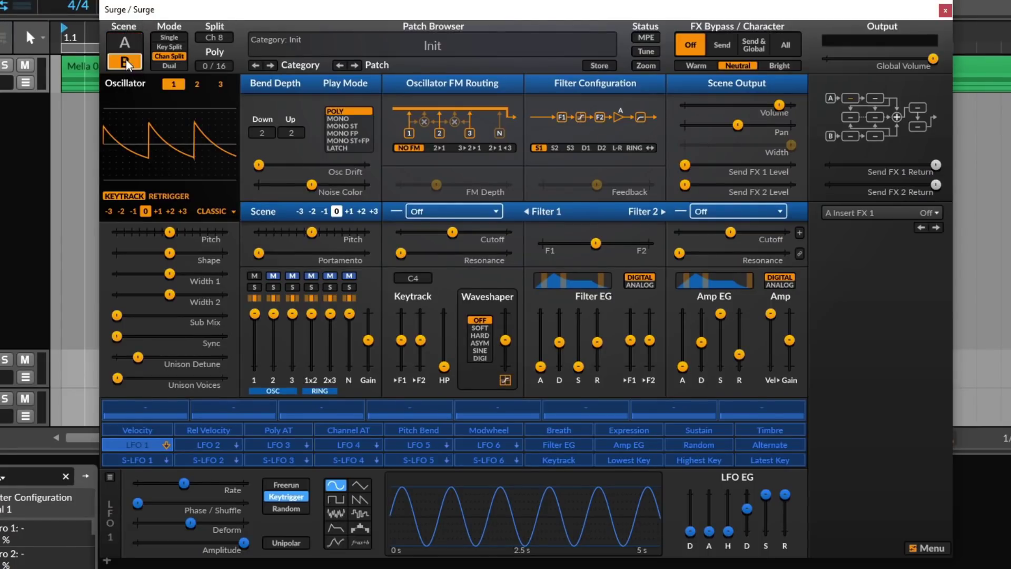
click(126, 47)
click(124, 60)
click(125, 48)
click(122, 59)
click(128, 44)
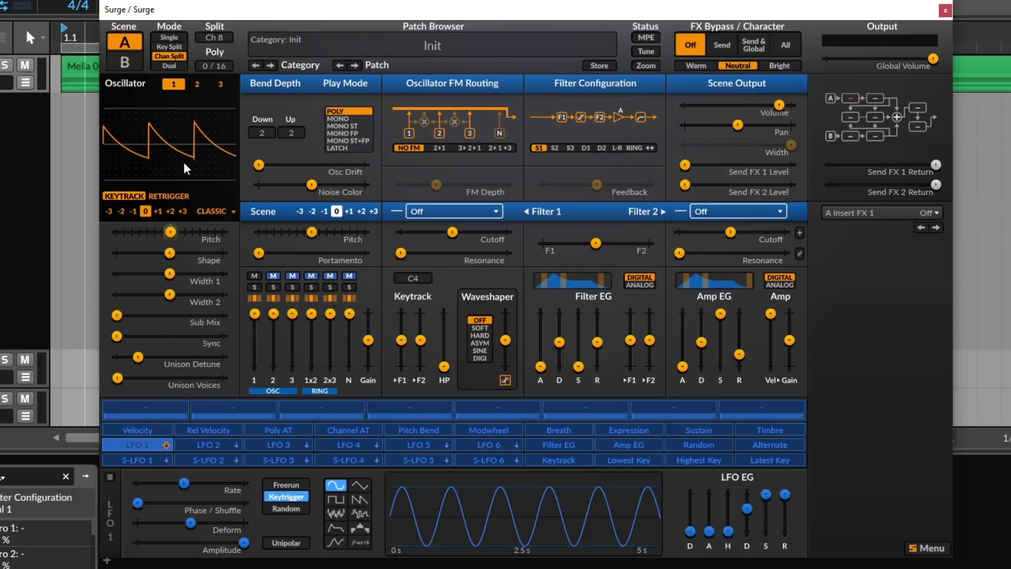
click(141, 56)
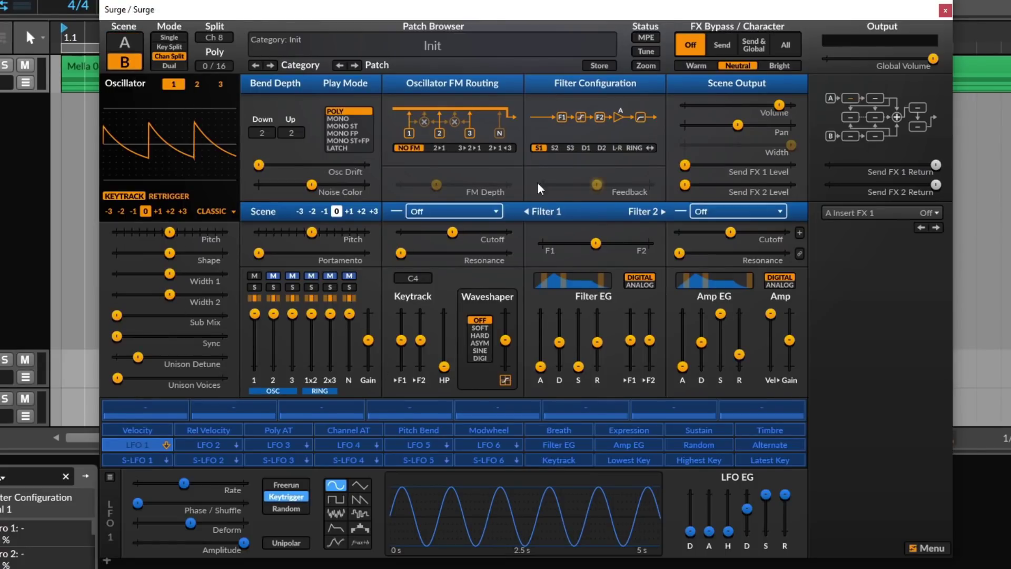
click(122, 47)
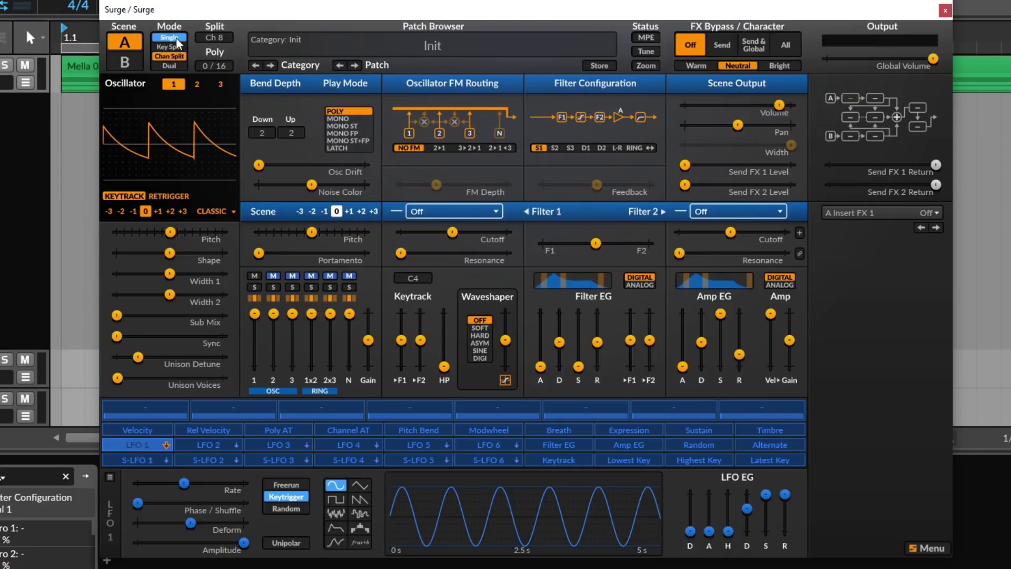
Set the scene mode to Single, raise oscillator 1's pitch in scene B to compare it with scene A, and reset the pitch
click(169, 38)
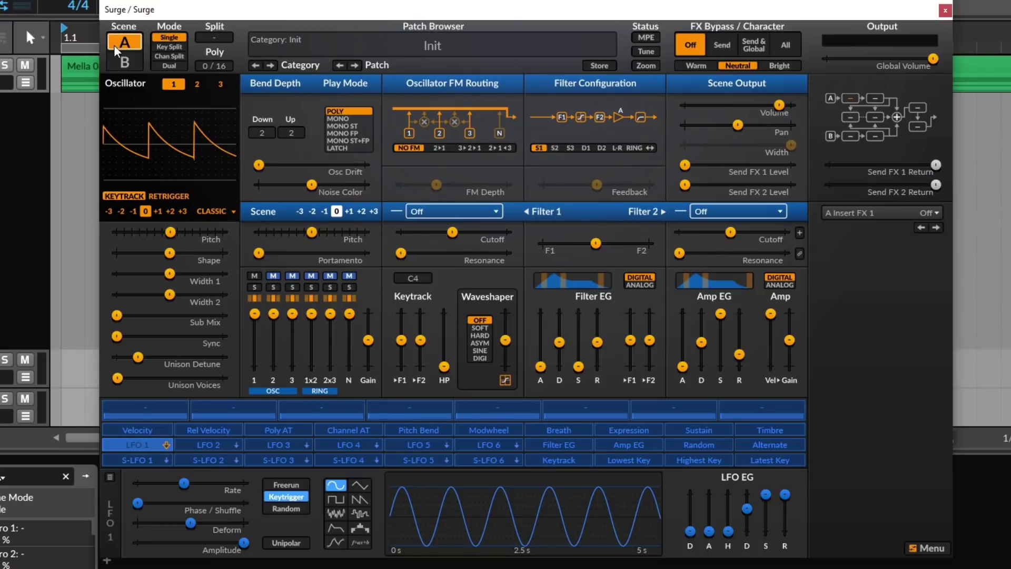
click(129, 63)
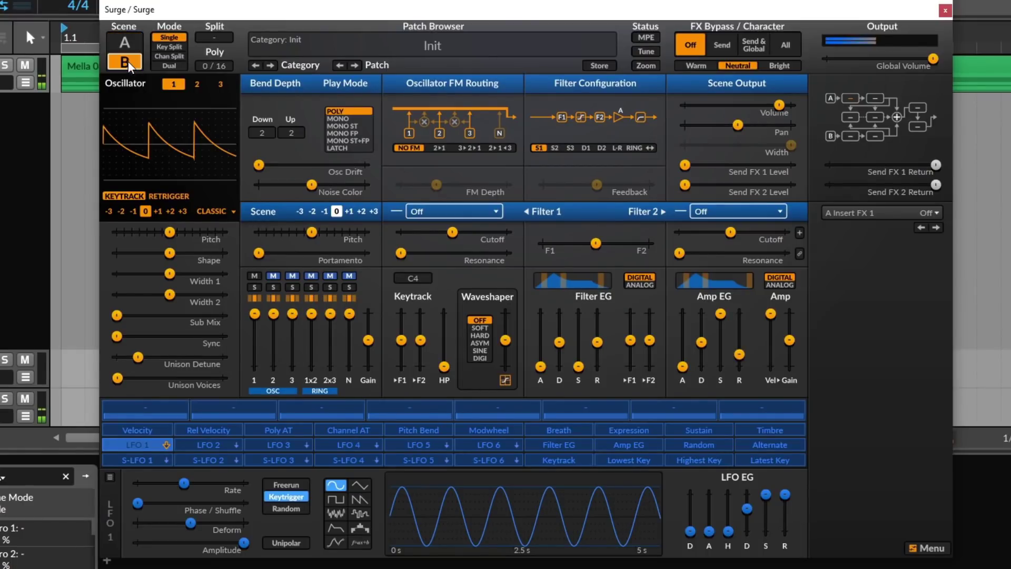
drag(178, 237, 180, 237)
click(120, 43)
click(121, 61)
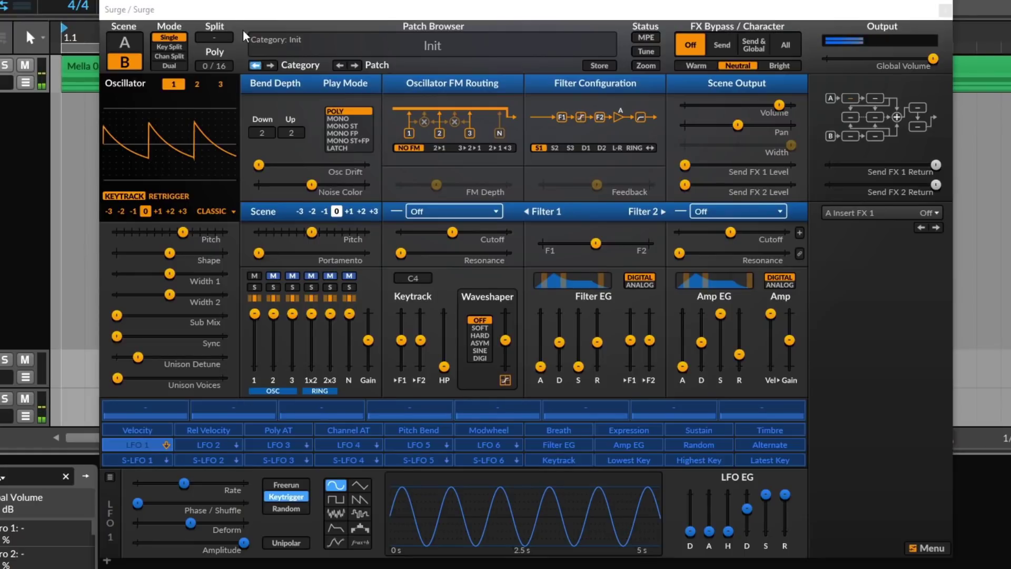
click(122, 43)
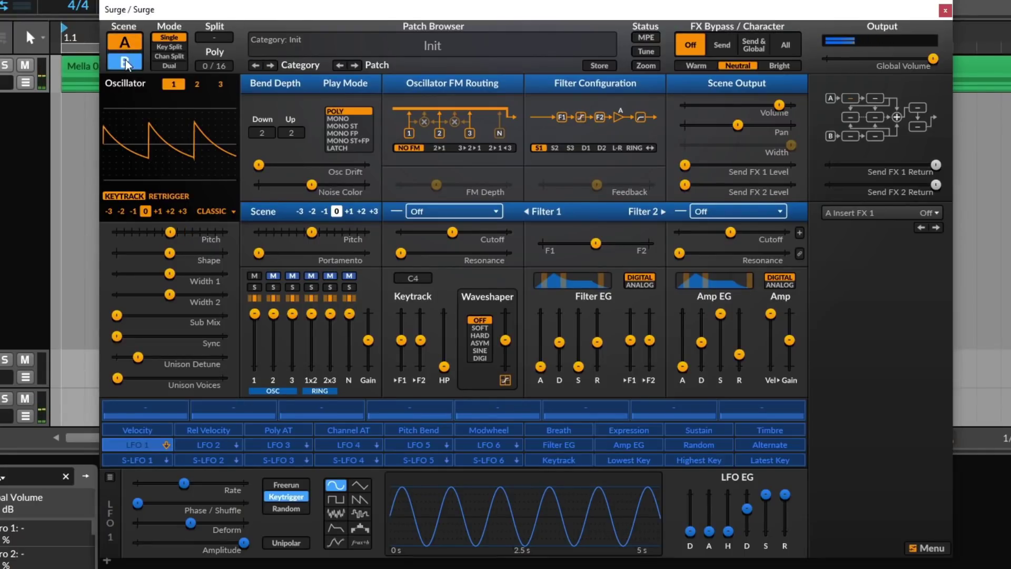
click(125, 61)
drag(183, 232, 136, 30)
View the copy option for scene A and switch back to that scene
right_click(134, 24)
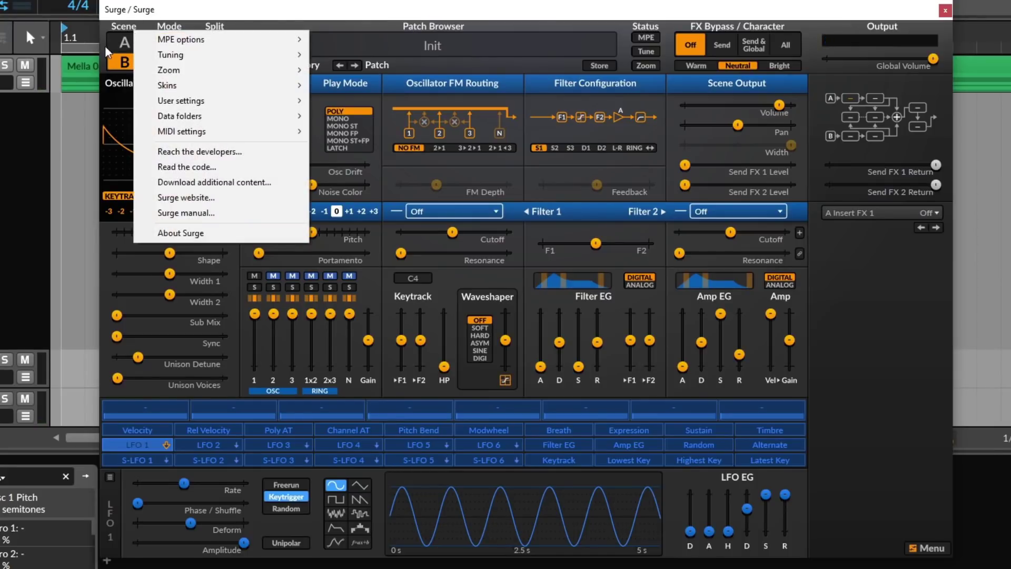
right_click(108, 39)
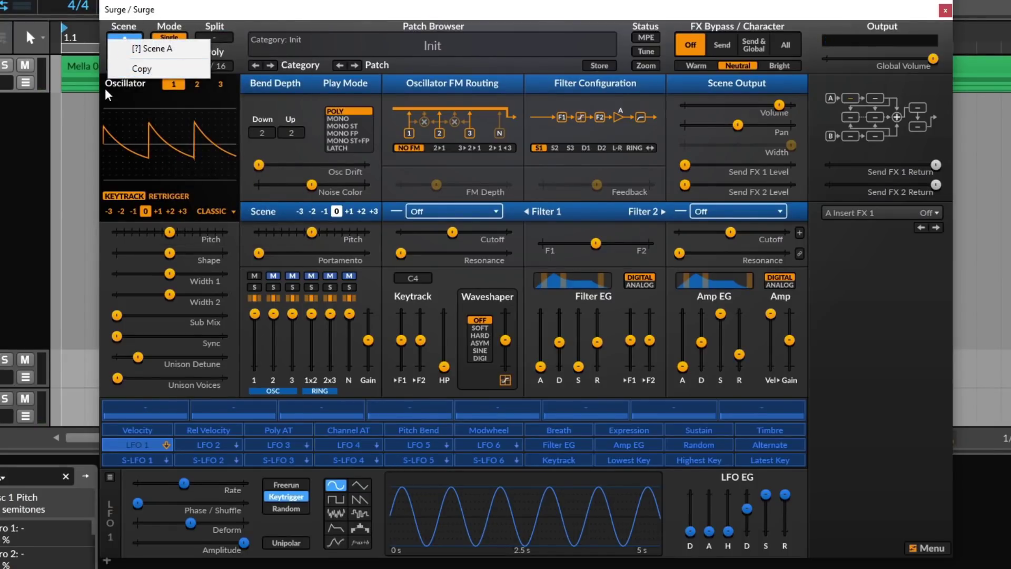
click(237, 27)
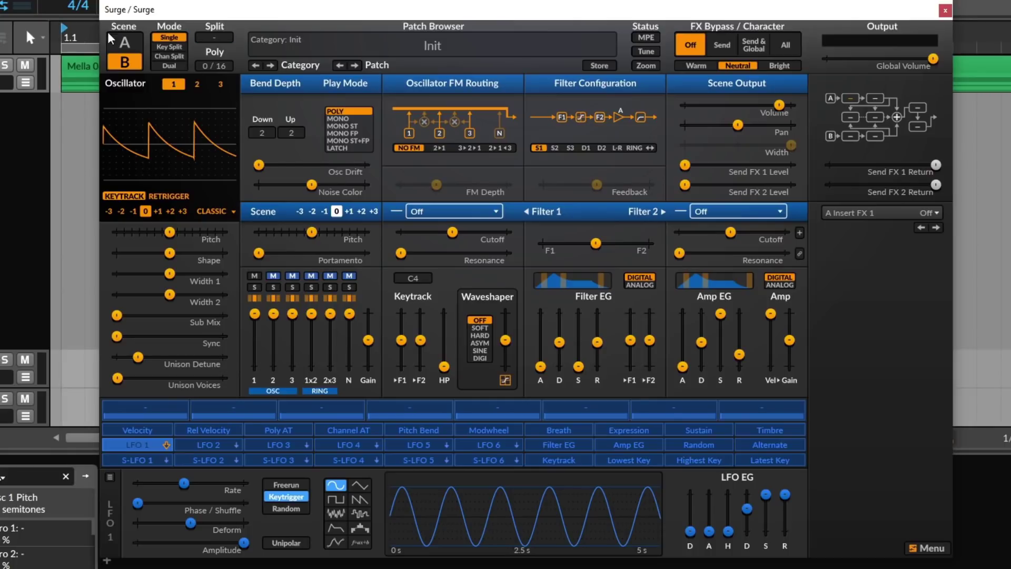
click(118, 42)
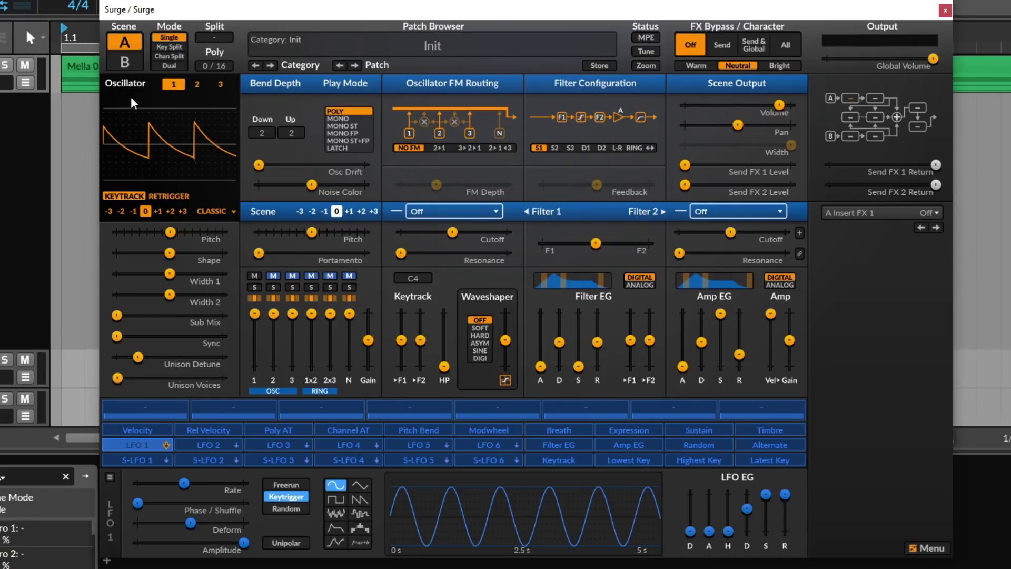
Try Key Split mode with the split point at G#2, and Chan Split mode with an adjusted split channel
click(158, 48)
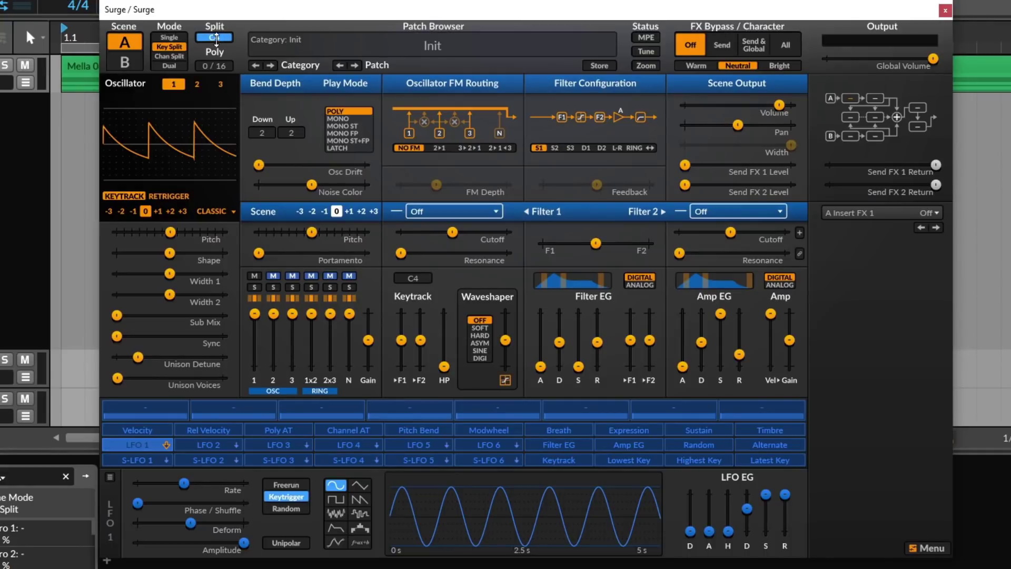
drag(214, 37, 215, 24)
drag(216, 33, 209, 13)
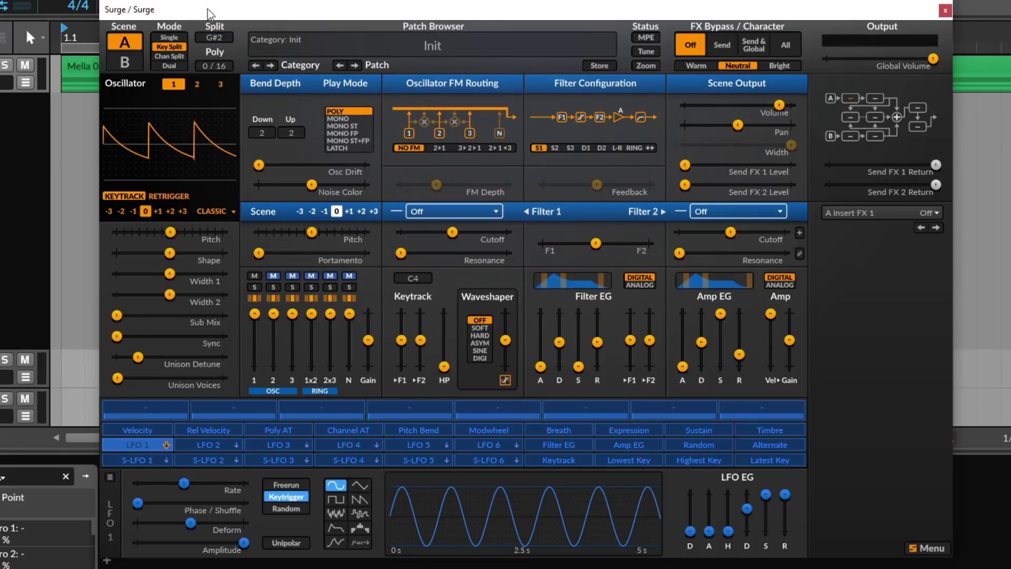
click(178, 56)
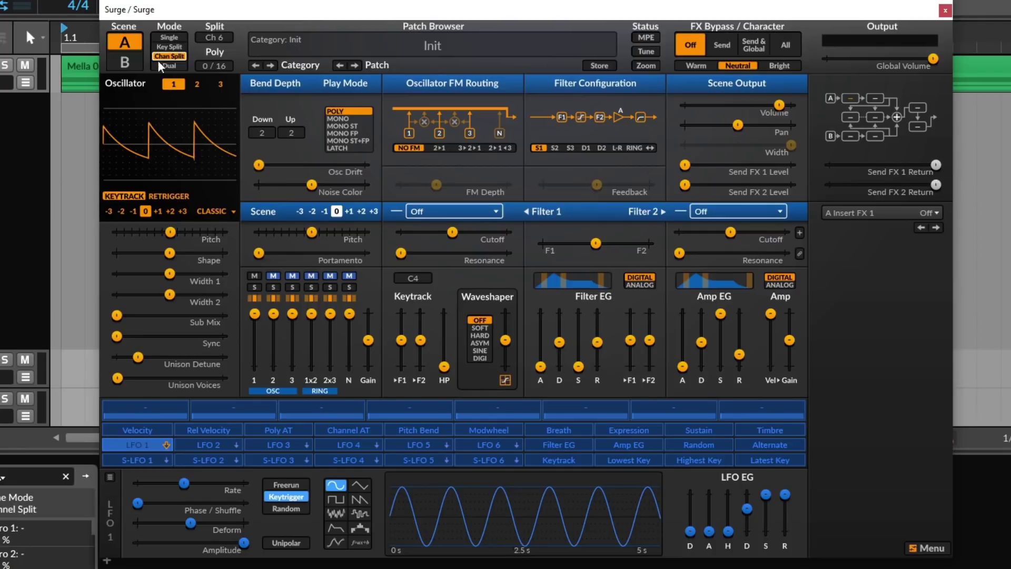
drag(200, 34, 200, 39)
Set the scene mode to Dual, try lower and higher oscillator 1 pitches in scene B, and reset the pitch before returning to scene A
click(169, 65)
click(125, 62)
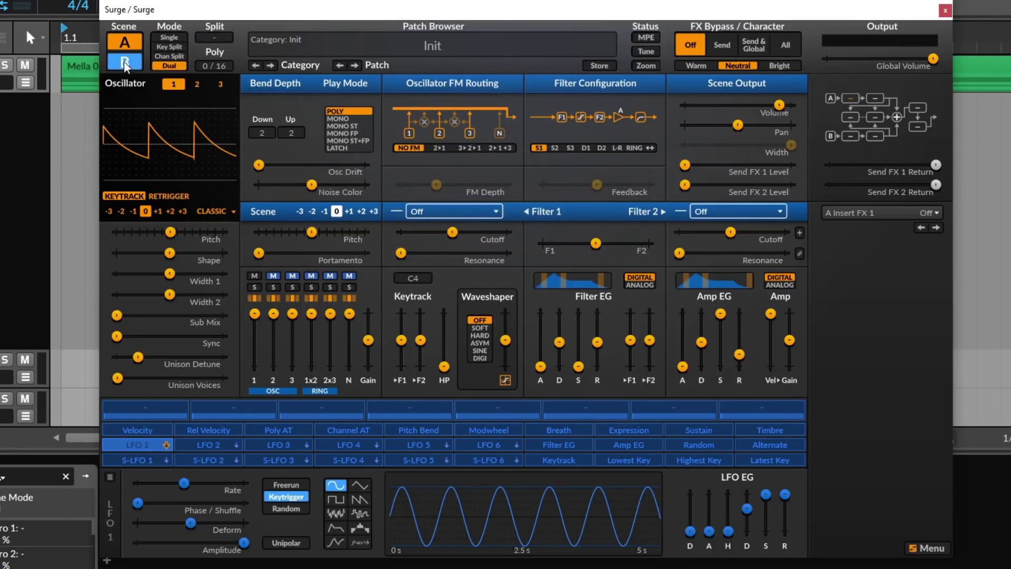
mouse_move(157, 238)
mouse_down()
mouse_move(199, 238)
mouse_move(110, 238)
mouse_move(157, 238)
mouse_up()
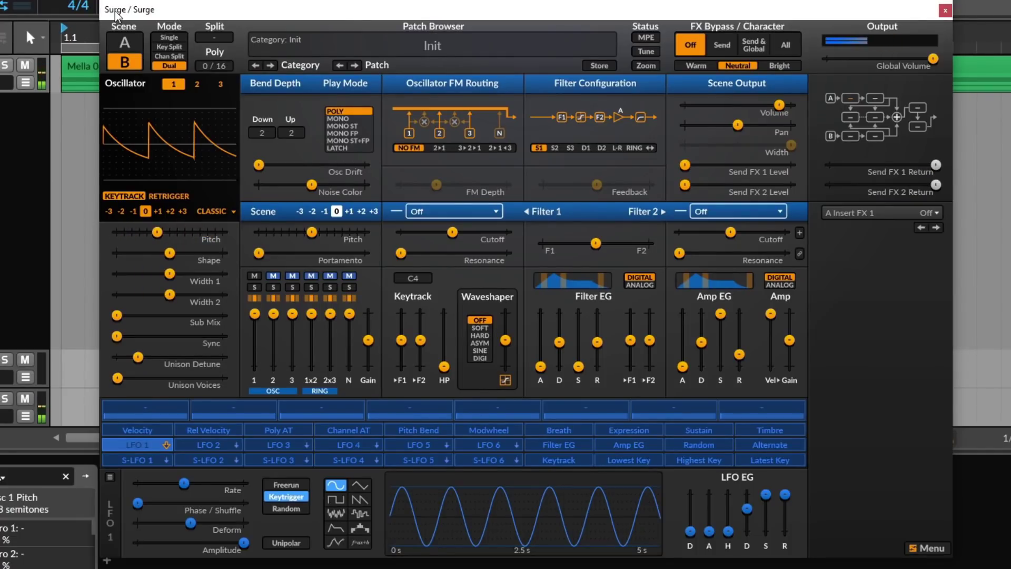
drag(157, 232, 195, 232)
double_click(194, 233)
click(132, 45)
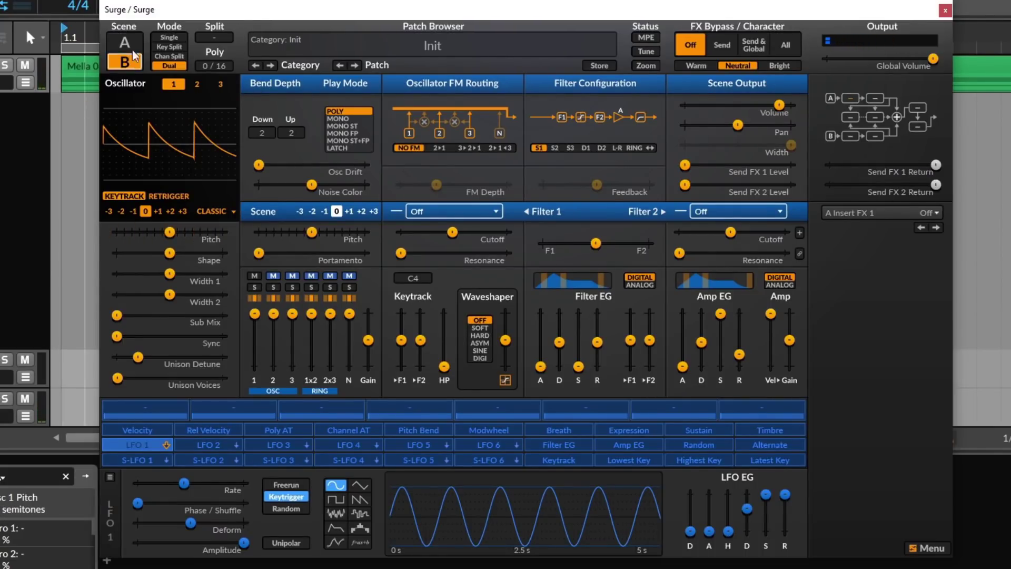
click(131, 44)
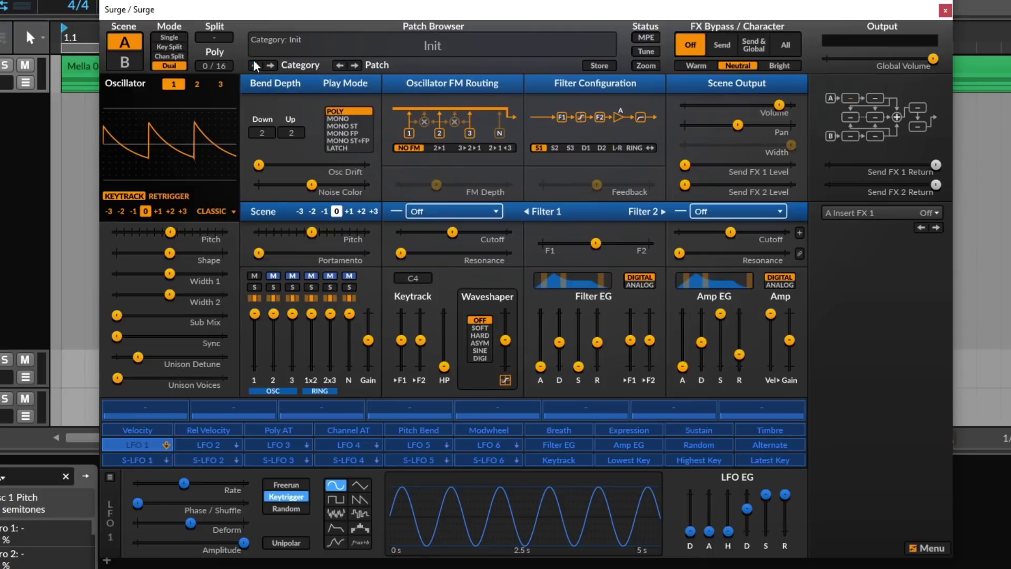
Try out the polyphony limit and view the patches in the patch browser's Templates category without loading one
mouse_move(213, 66)
mouse_down()
mouse_move(213, 55)
mouse_move(213, 85)
mouse_move(213, 55)
mouse_up()
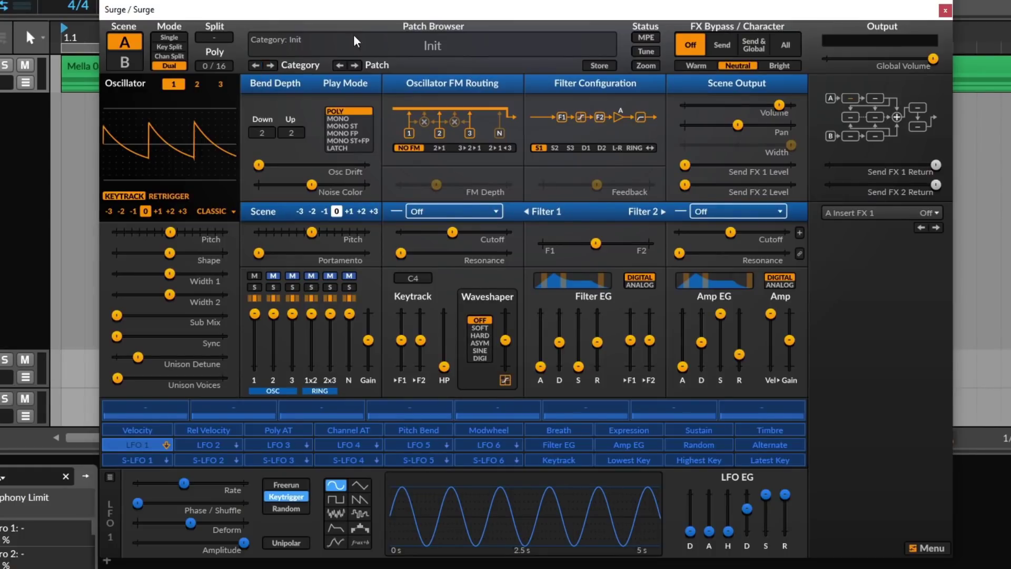
click(442, 49)
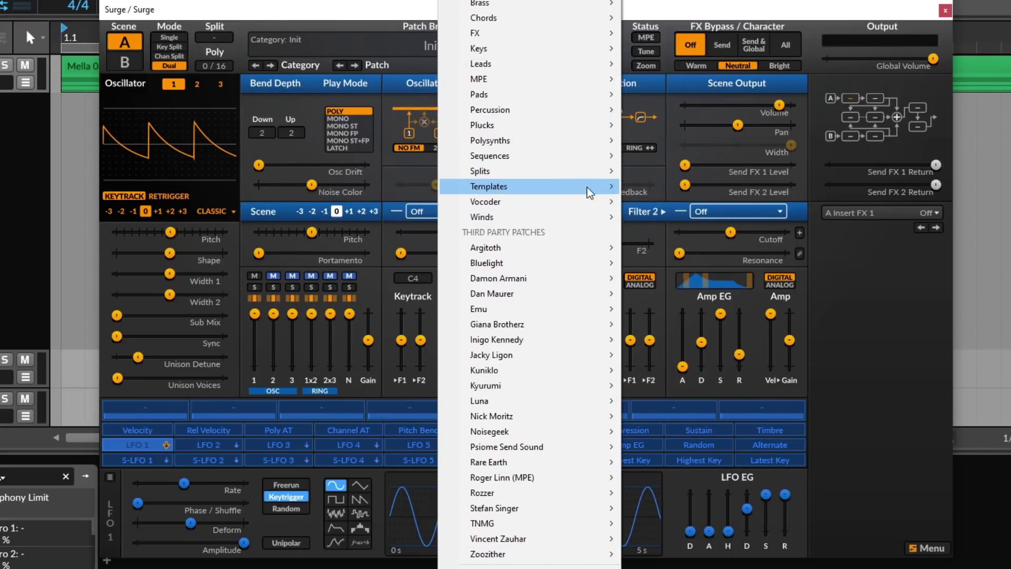
mouse_move(590, 186)
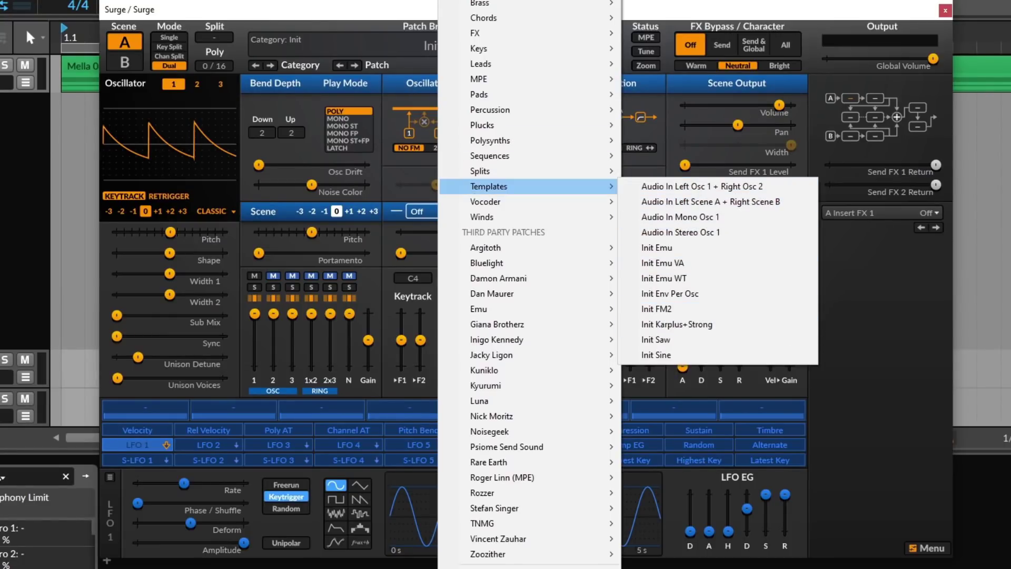
click(313, 25)
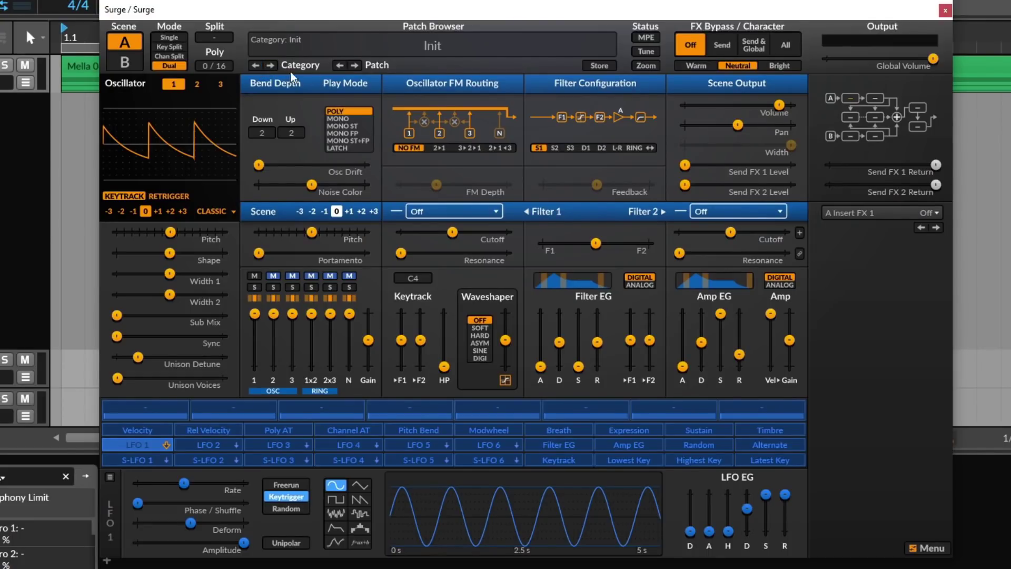
Examine the Store Patch dialog's fields and the Tuning options, leaving both without changes
click(611, 67)
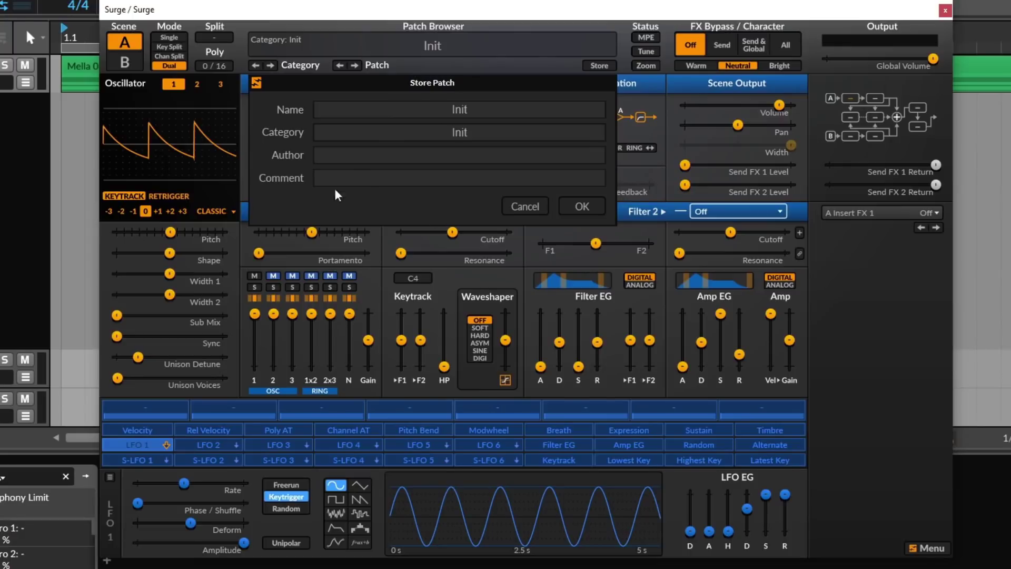
click(525, 206)
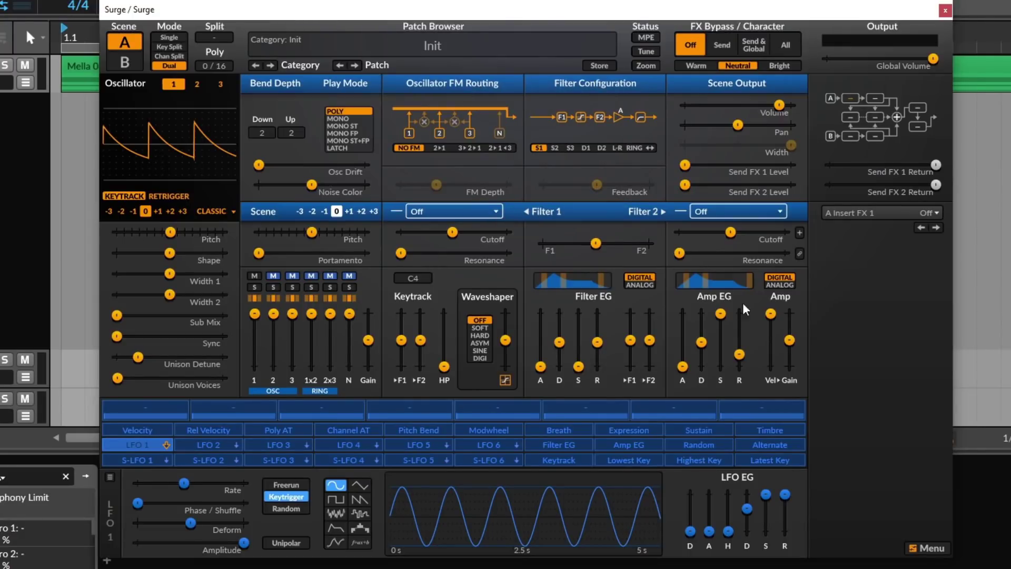
click(651, 50)
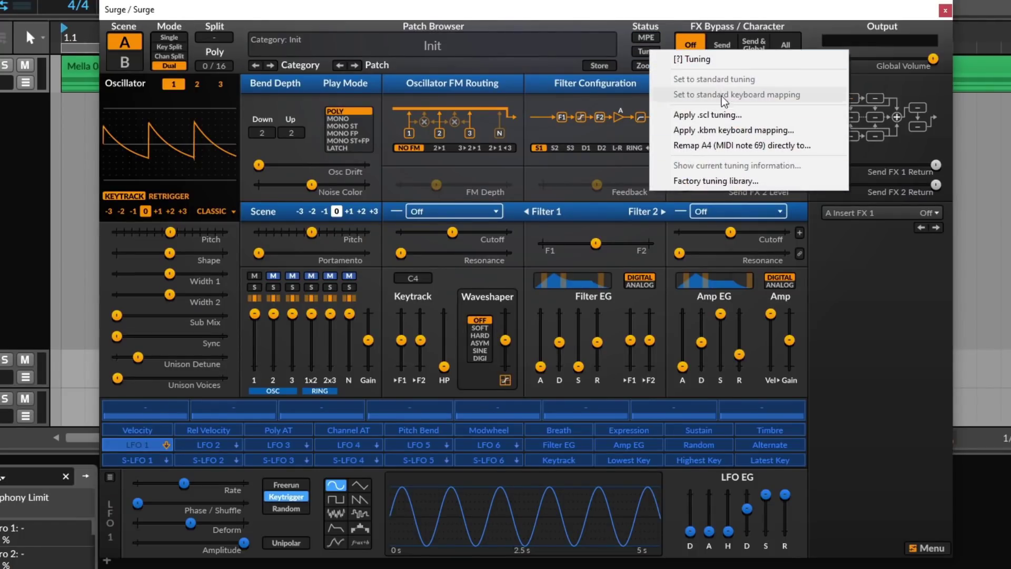
click(612, 47)
click(614, 48)
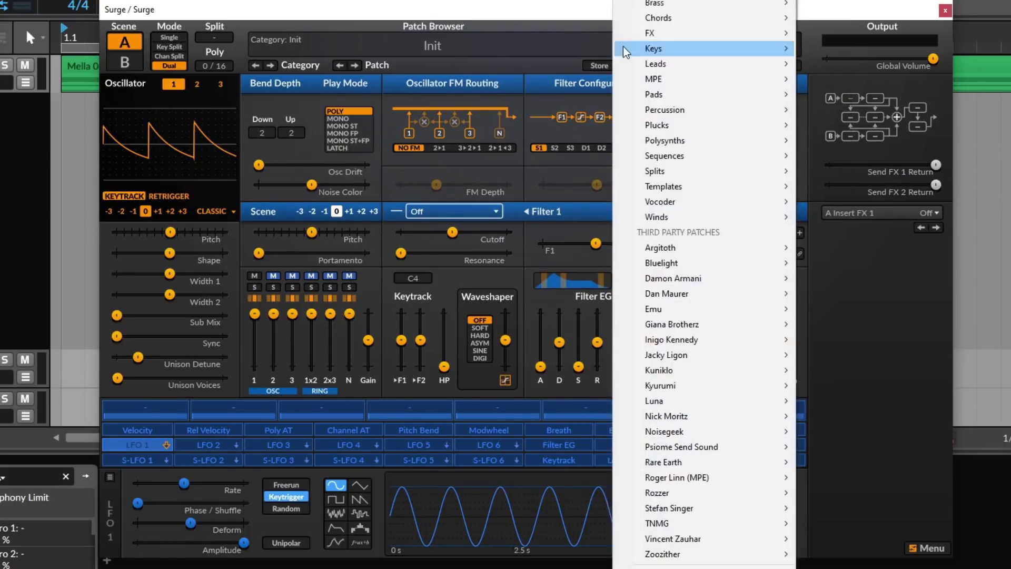
click(593, 27)
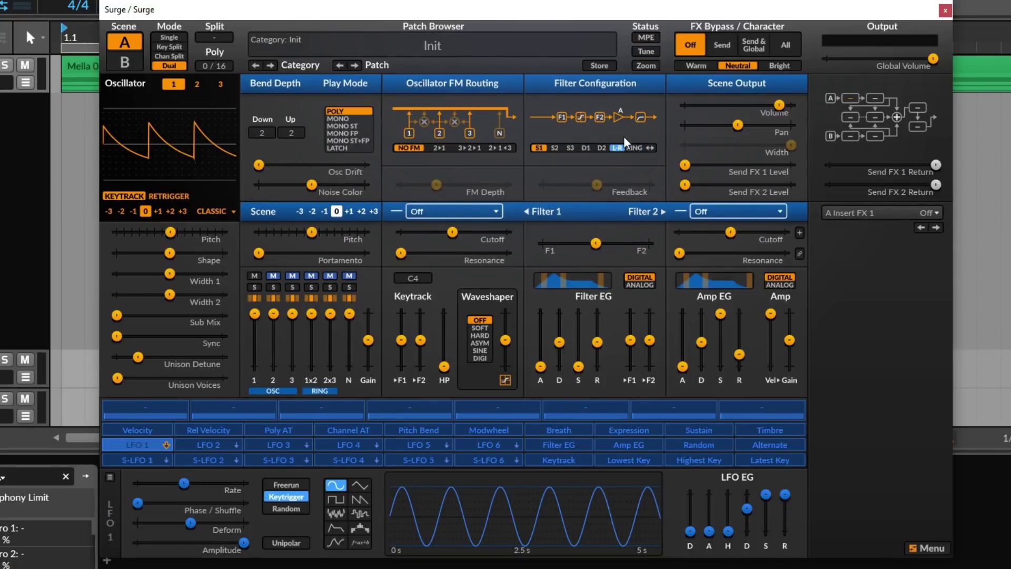
click(644, 51)
Set the interface zoom to 150% and move the plugin window so that it fits on the screen
click(645, 65)
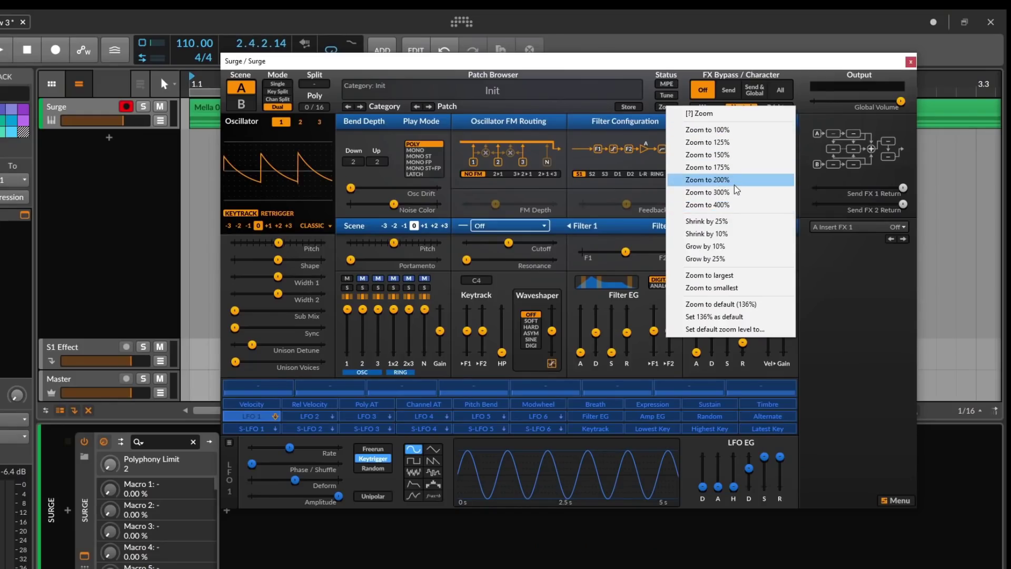
click(723, 155)
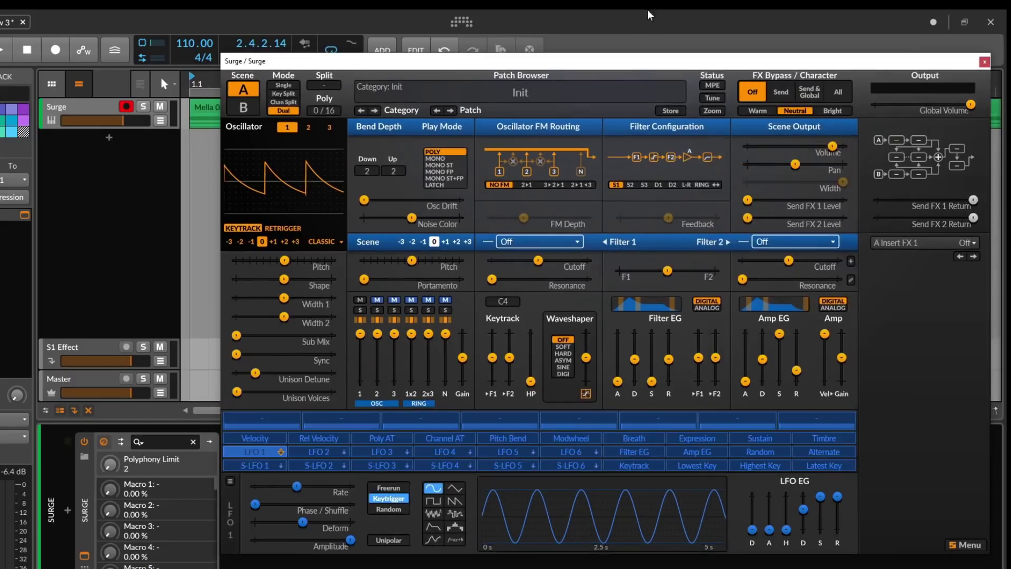
drag(514, 61, 409, 35)
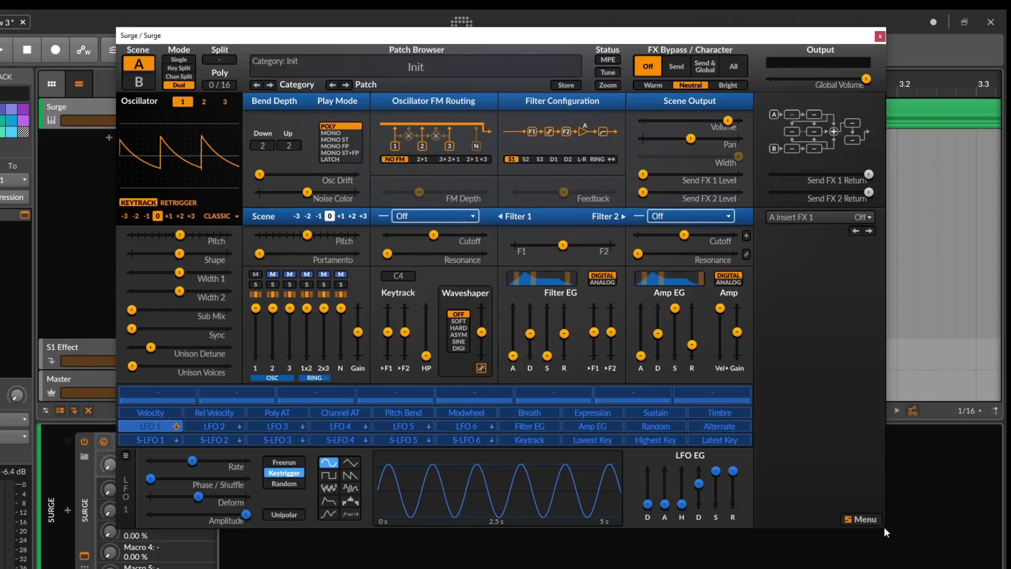
Shrink the plugin window by its corner and enlarge it again
drag(884, 526, 766, 411)
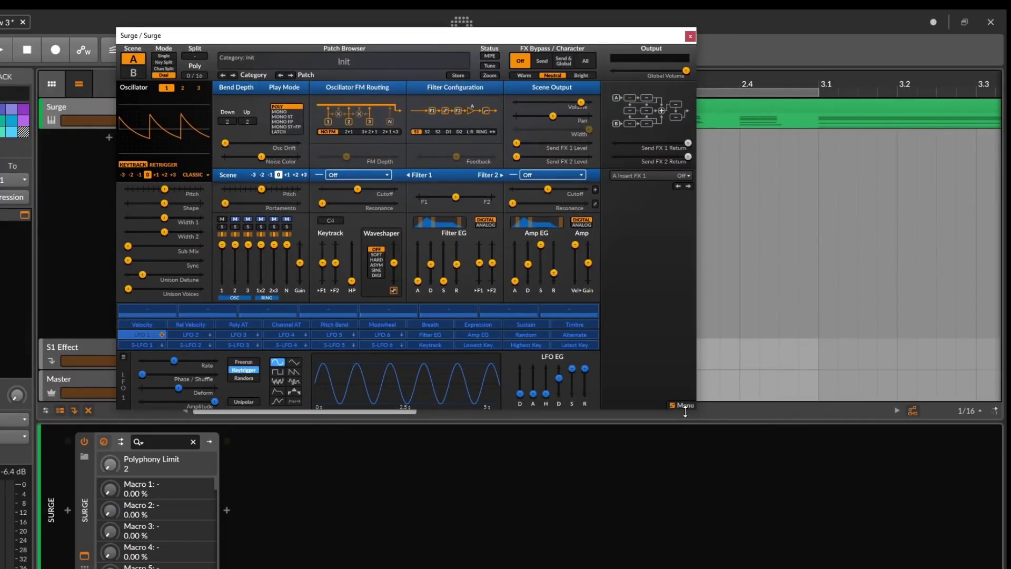
drag(697, 410, 804, 502)
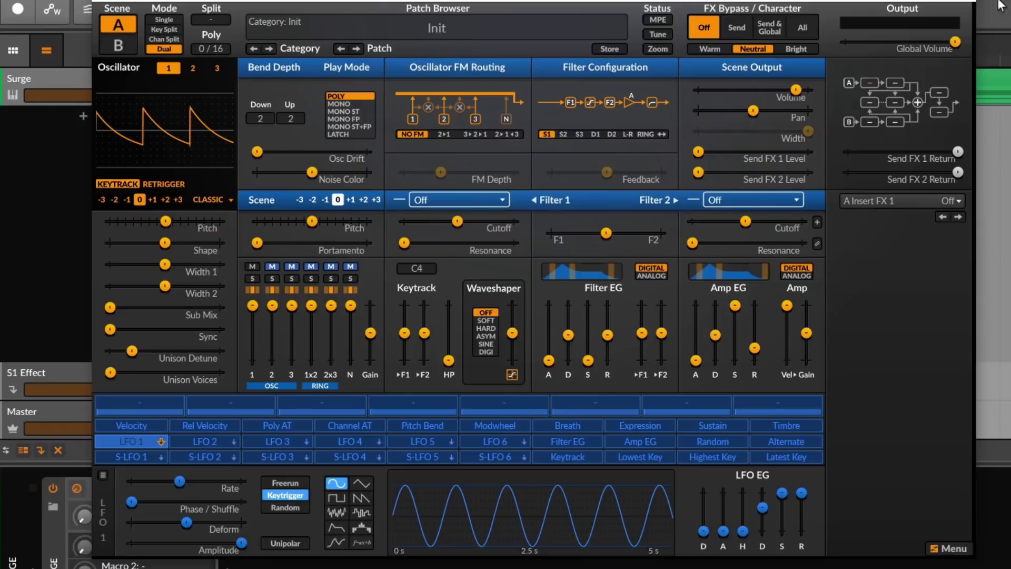
Try the FX bypass settings Send, Send & Global and All, and return the bypass to Off
click(737, 27)
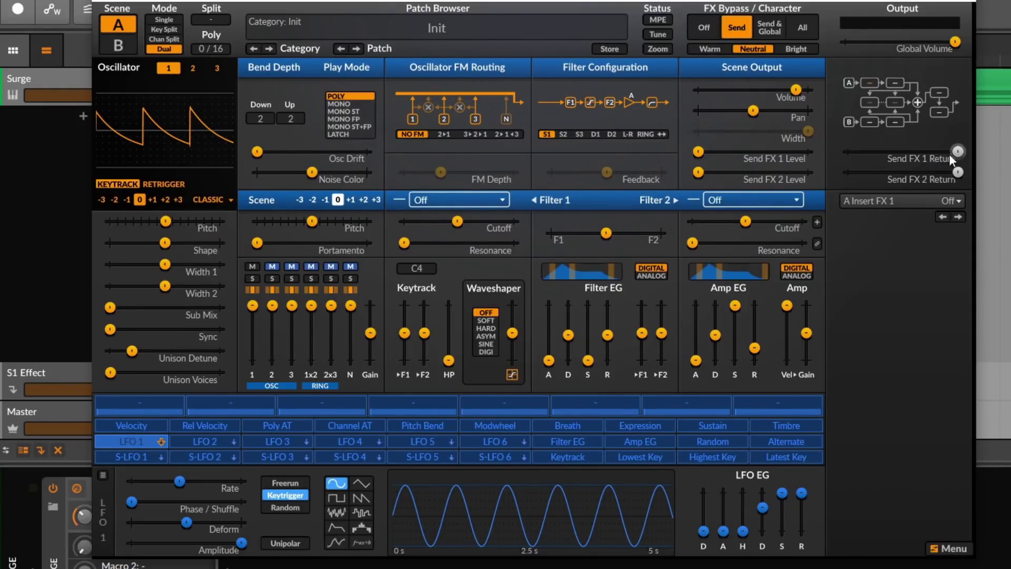
click(769, 29)
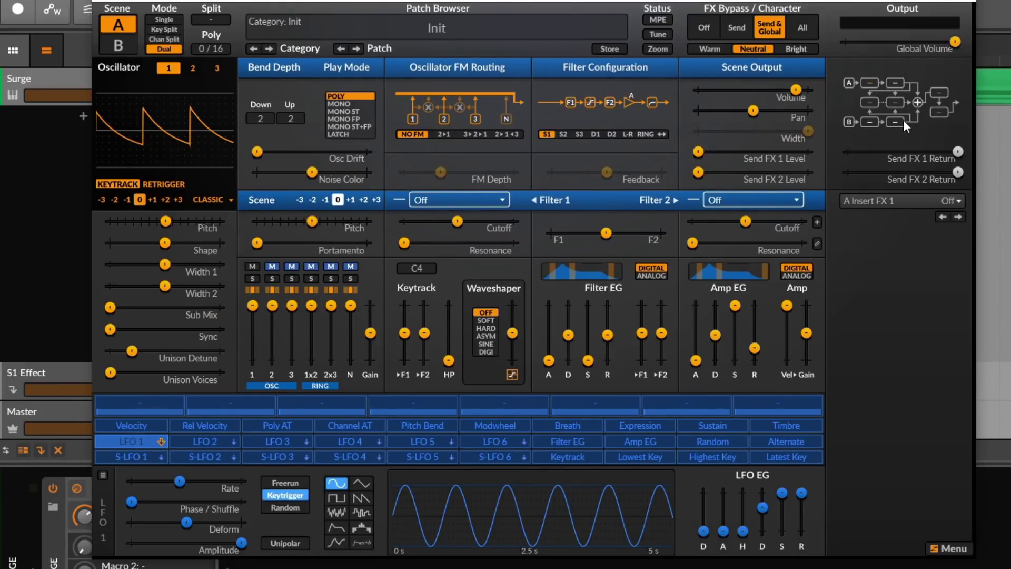
click(802, 22)
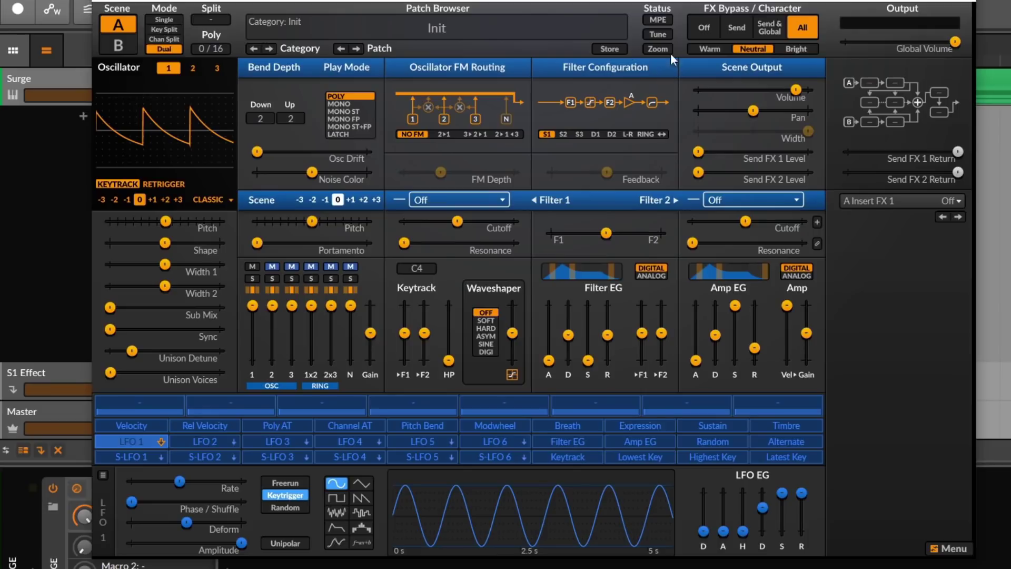
click(696, 37)
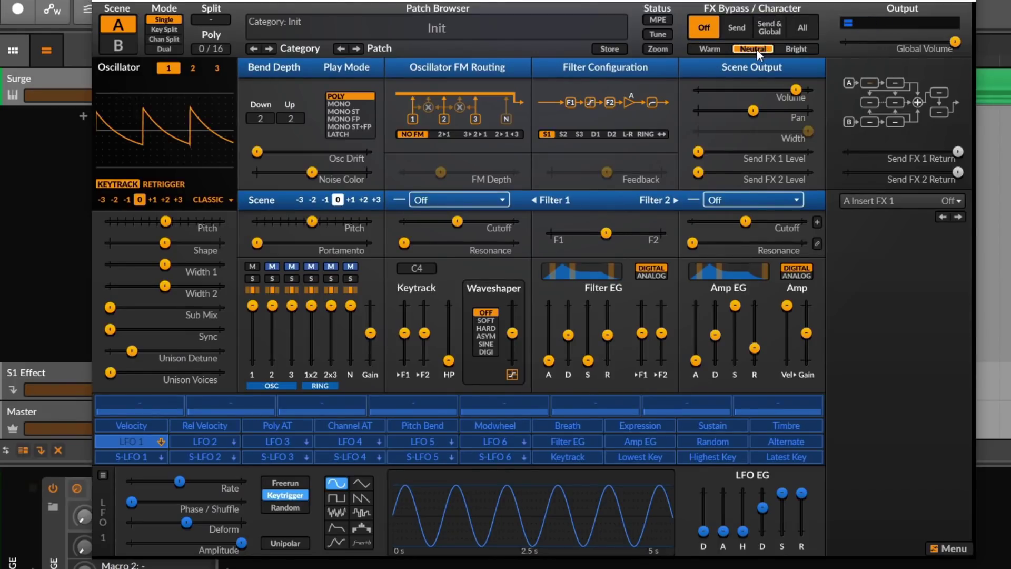
Try the Warm and Bright character settings and return the character to Neutral
click(721, 48)
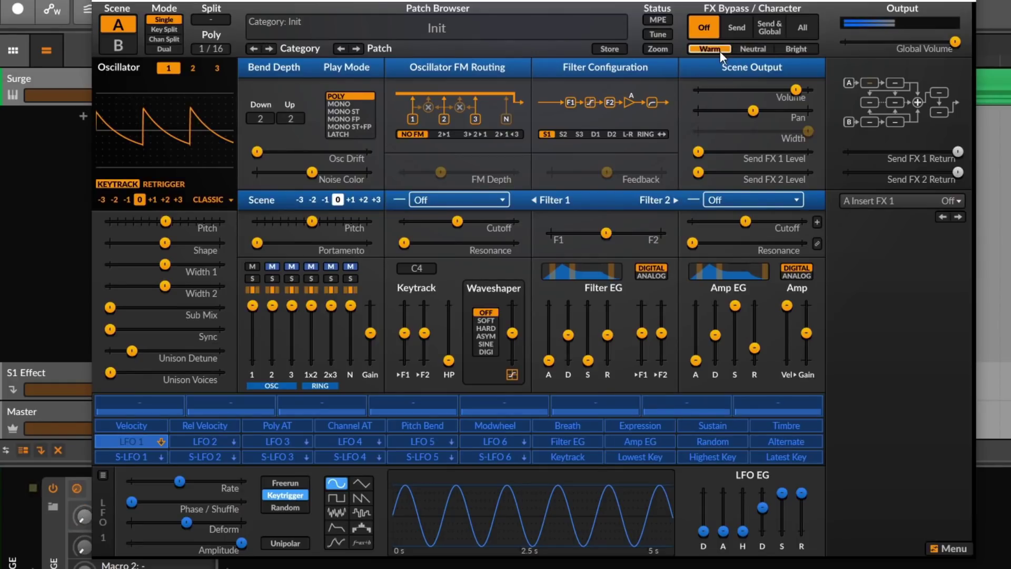
click(792, 50)
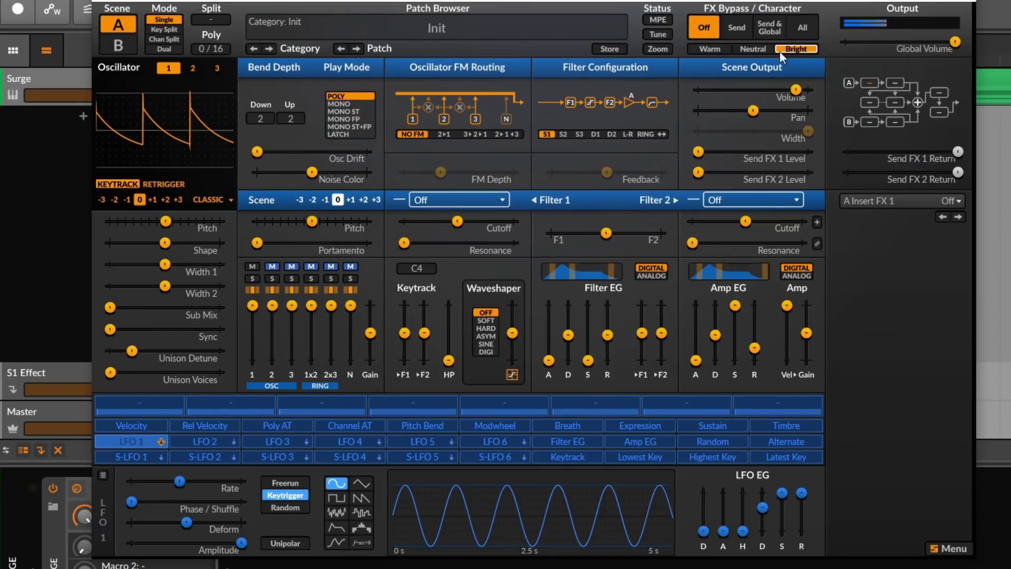
click(756, 52)
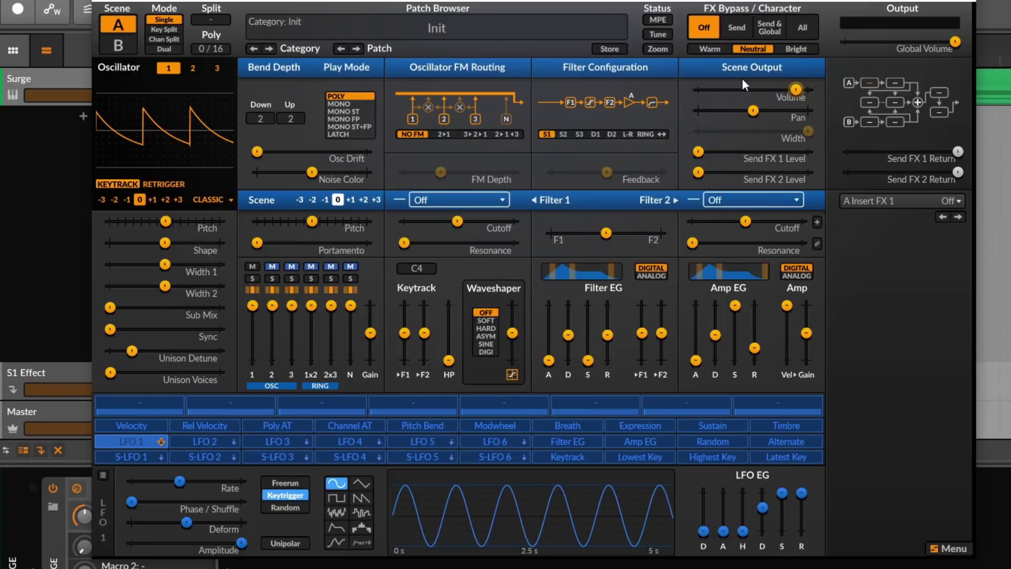
Try the global volume and filter balance sliders, and switch to oscillator 2 and back to oscillator 1
mouse_move(954, 45)
mouse_down()
mouse_move(846, 42)
mouse_move(955, 42)
mouse_up()
mouse_move(610, 230)
mouse_down()
mouse_move(579, 233)
mouse_move(661, 232)
mouse_move(611, 240)
mouse_up()
click(194, 68)
click(171, 65)
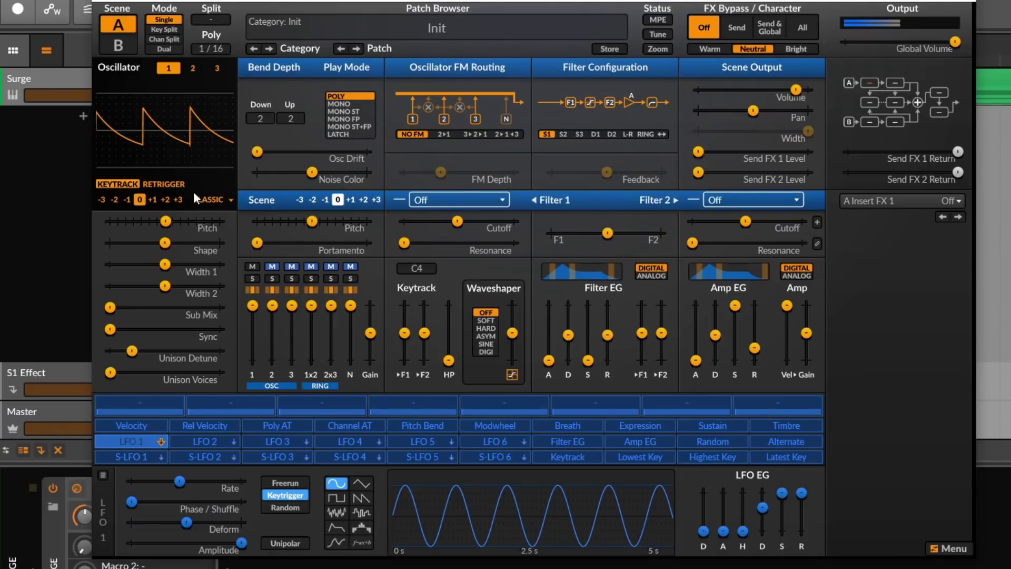
Try oscillator 1's Shape slider and several octave settings, and return the octave to 0
mouse_move(169, 244)
mouse_down()
mouse_move(220, 243)
mouse_move(154, 243)
mouse_move(220, 243)
mouse_move(164, 243)
mouse_up()
click(120, 187)
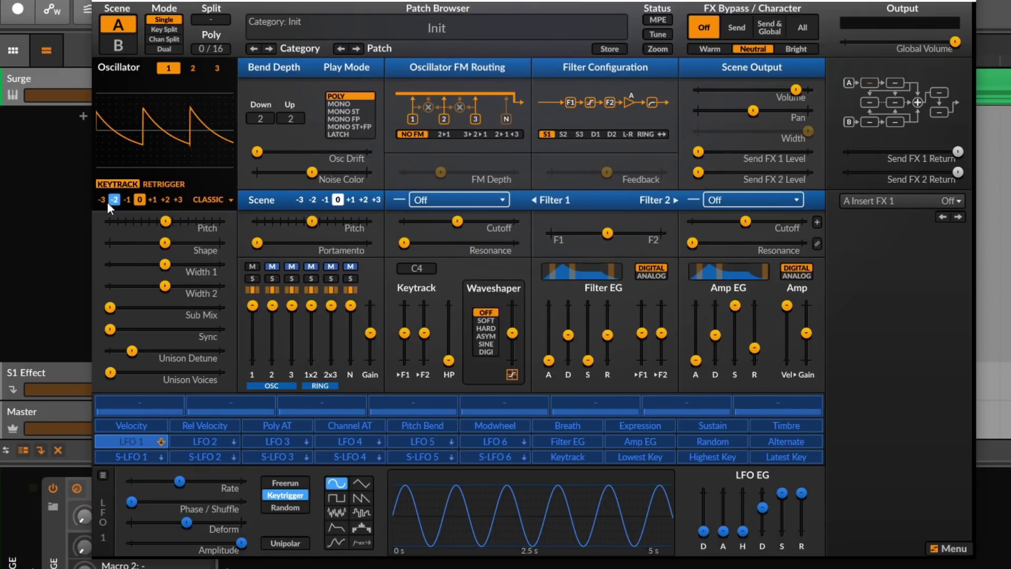
click(165, 200)
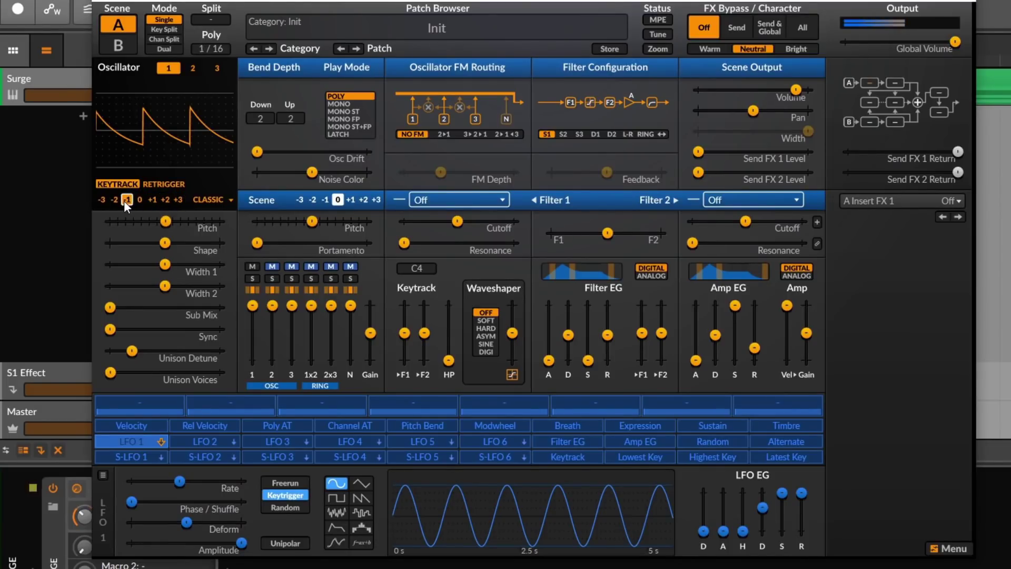
click(139, 200)
Look through the oscillator type list and its Classic waveforms without choosing one
click(212, 200)
mouse_move(259, 219)
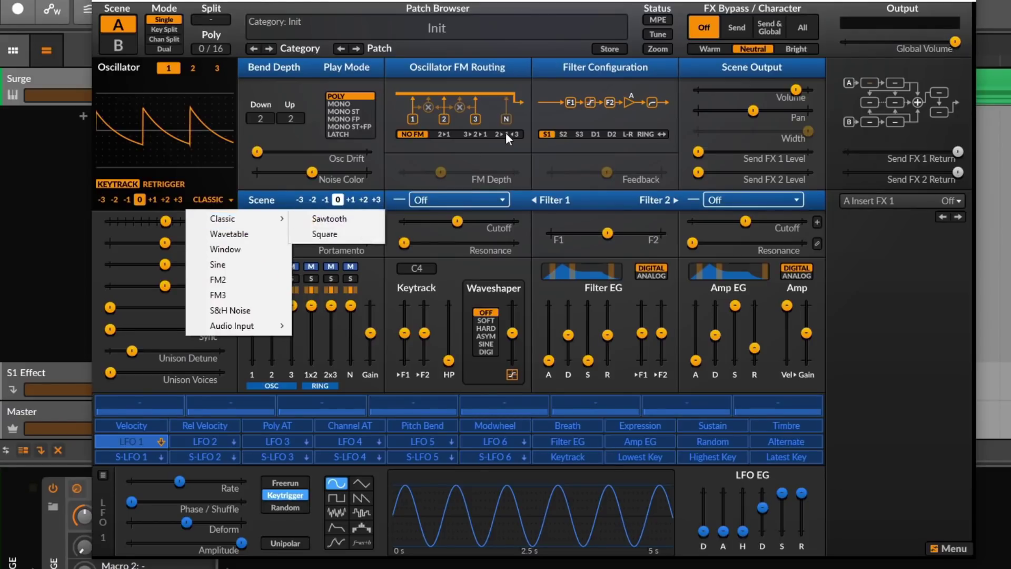
click(103, 233)
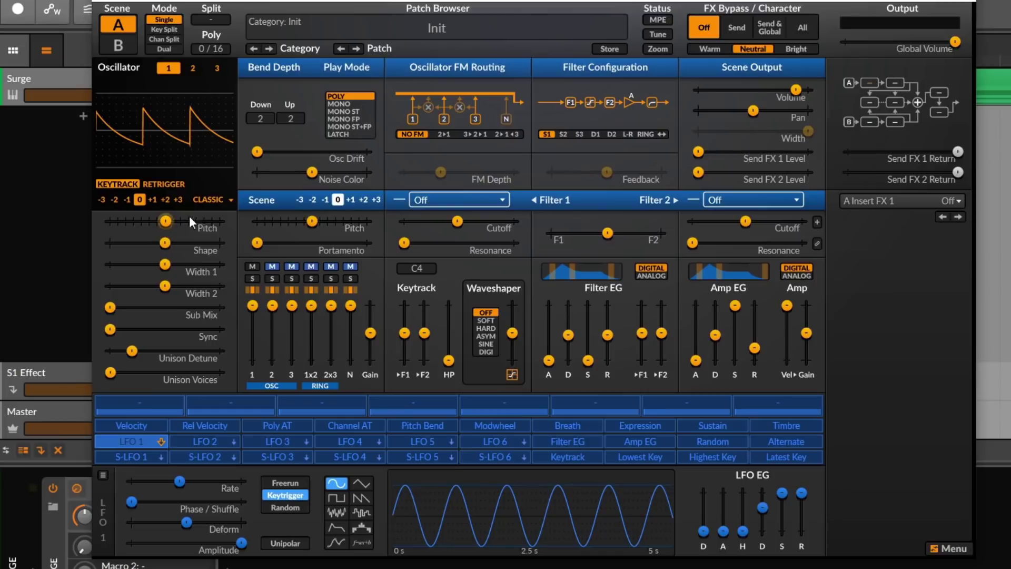
Sweep oscillator 1's Pitch up and down and reset it to 0.00 semitones
mouse_move(168, 223)
mouse_down()
mouse_move(224, 223)
mouse_move(186, 229)
mouse_up()
mouse_move(184, 222)
drag(166, 223, 110, 221)
double_click(110, 221)
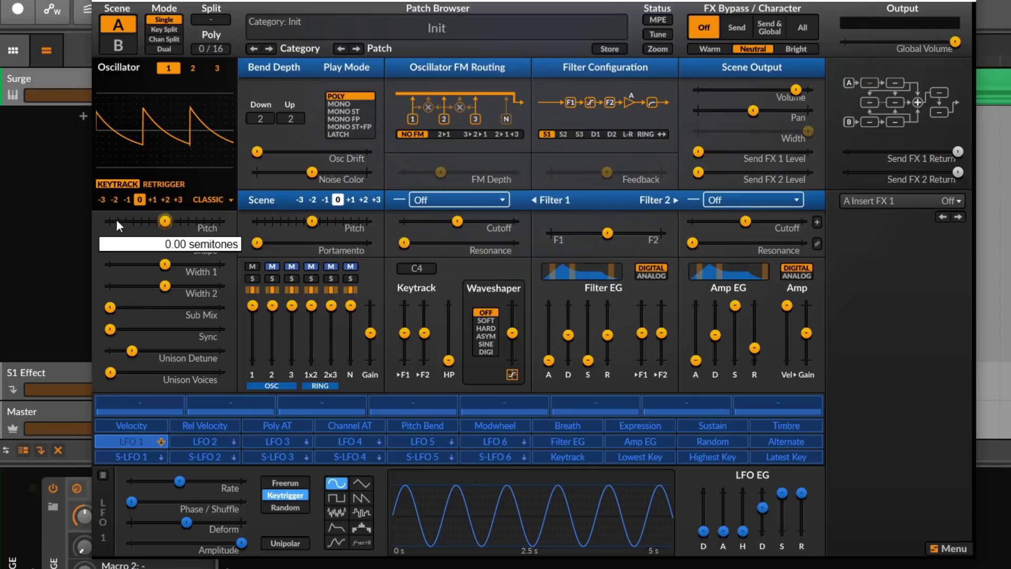
Extend the range of oscillator 1's Pitch, try the wider range and reset the pitch to its default
right_click(165, 220)
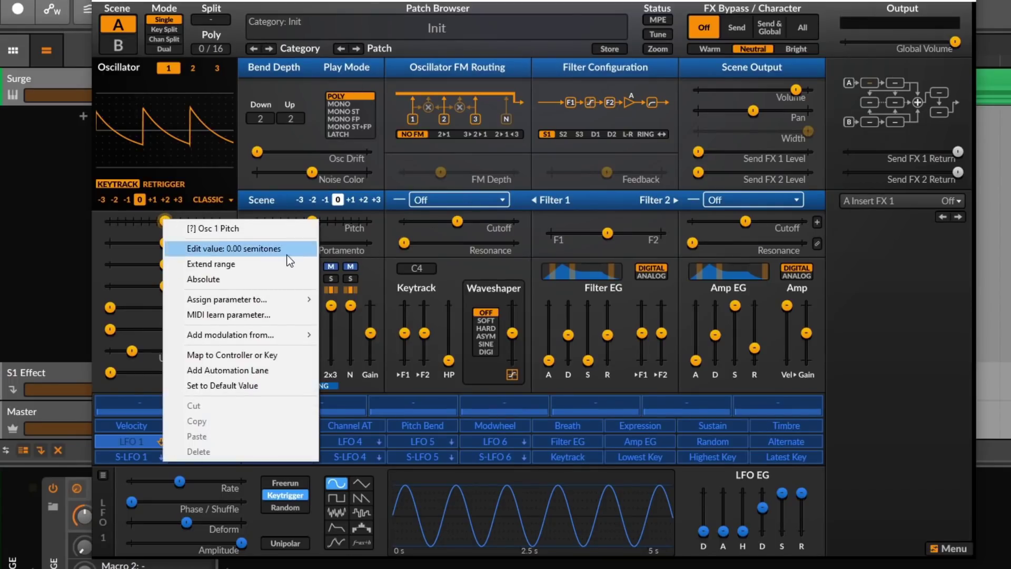
click(268, 263)
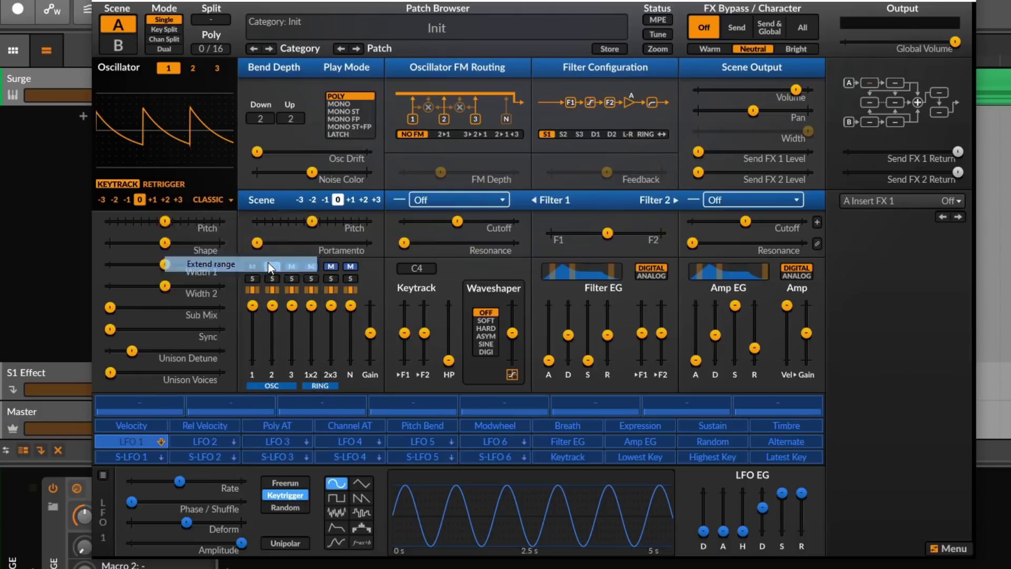
drag(165, 221, 140, 221)
double_click(220, 221)
double_click(150, 217)
Sweep oscillator 1's Shape in both directions and leave it at its minimum for a pulse waveform
mouse_move(166, 243)
mouse_down()
mouse_move(218, 243)
mouse_move(125, 243)
mouse_move(226, 243)
mouse_move(110, 252)
mouse_move(219, 243)
mouse_move(181, 242)
mouse_up()
double_click(184, 253)
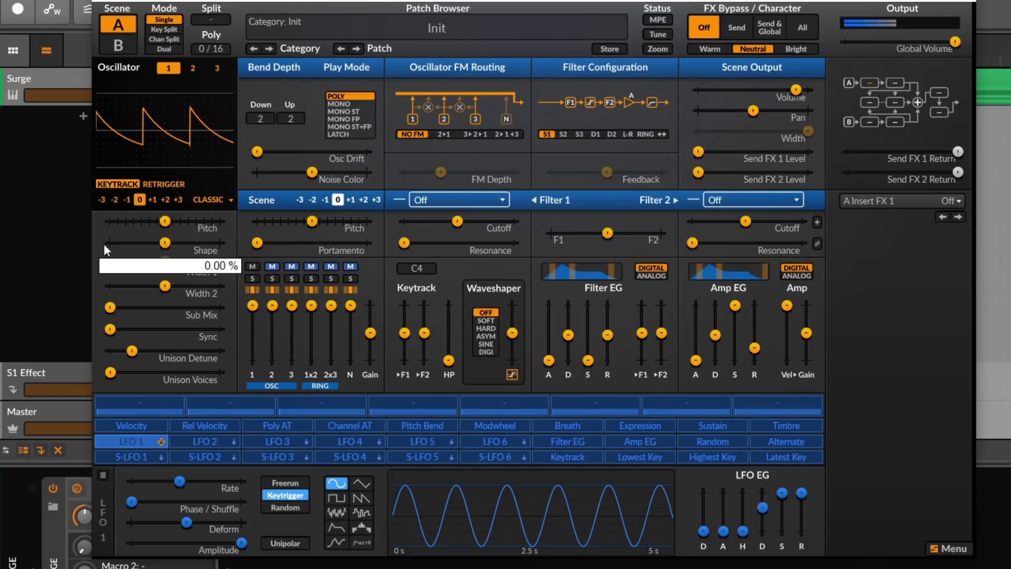
drag(175, 255, 231, 256)
drag(165, 243, 109, 242)
Lower the global volume slightly, and try oscillator 1's Width 1 and Width 2, returning both to their centre
drag(220, 264, 186, 264)
drag(954, 42, 938, 42)
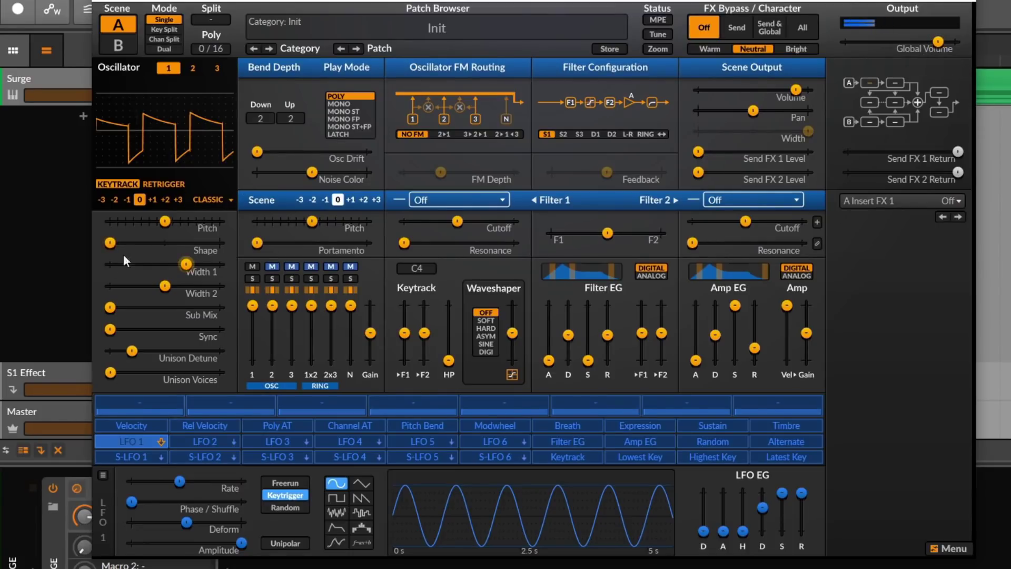
drag(185, 264, 165, 264)
double_click(159, 290)
double_click(136, 285)
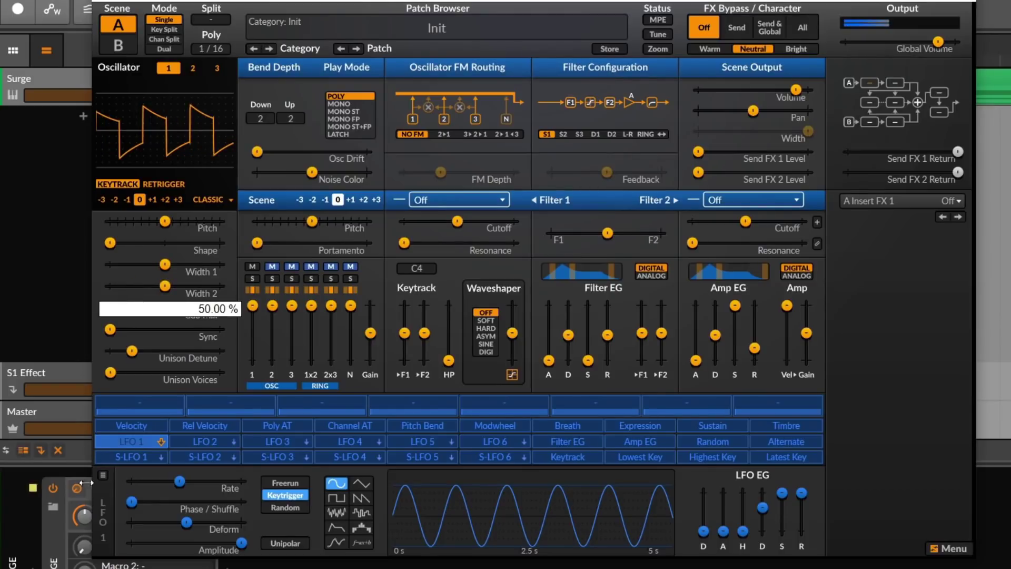
Try oscillator 1's Sub Mix and Sync, restoring both to their minimum and Shape to its centre
drag(112, 315, 183, 268)
double_click(182, 268)
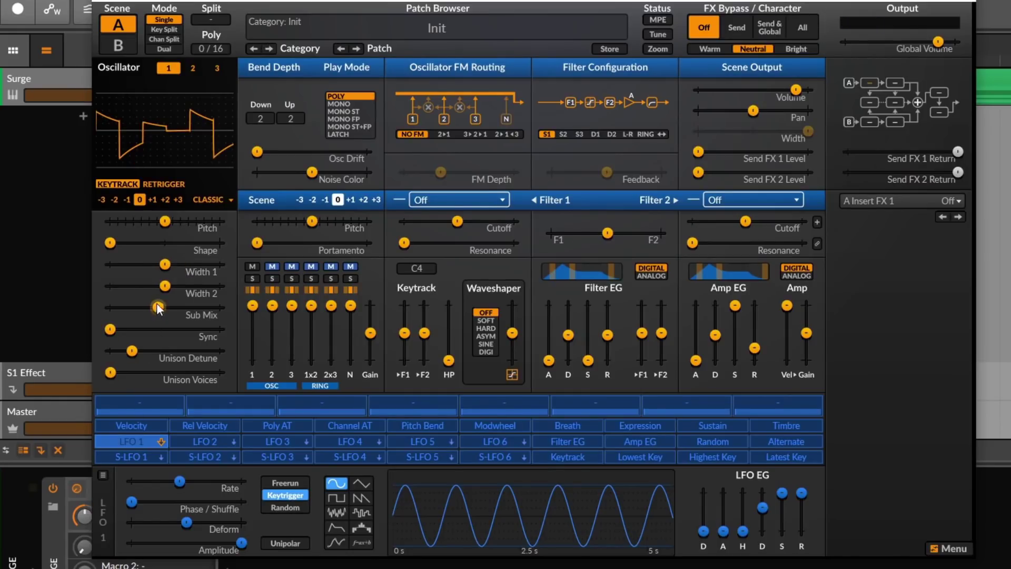
mouse_move(110, 329)
mouse_down()
mouse_move(191, 329)
mouse_move(108, 329)
mouse_up()
drag(110, 242, 164, 243)
drag(158, 307, 110, 330)
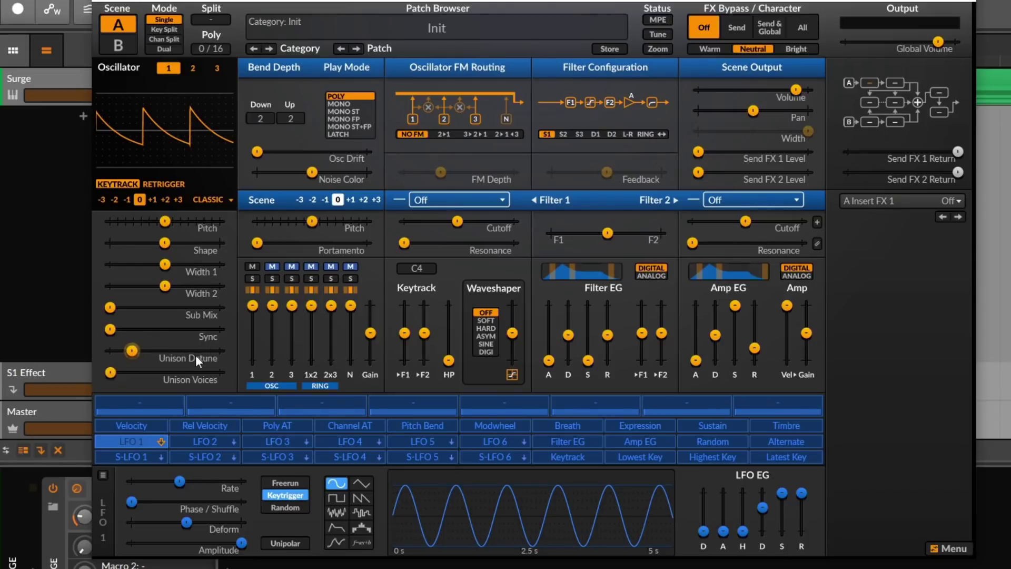
Raise Unison Voices to 16, extend the Unison Detune range, and sweep the detune to its maximum and back to minimum
drag(138, 355, 219, 371)
mouse_move(125, 351)
mouse_down()
mouse_move(221, 351)
mouse_move(126, 351)
mouse_up()
right_click(127, 353)
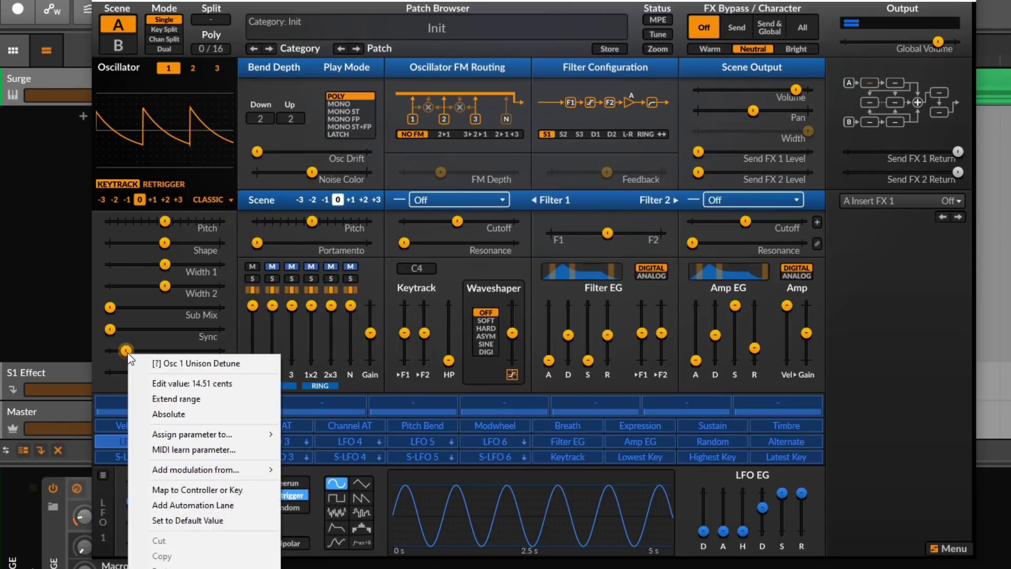
click(176, 398)
drag(127, 351, 221, 352)
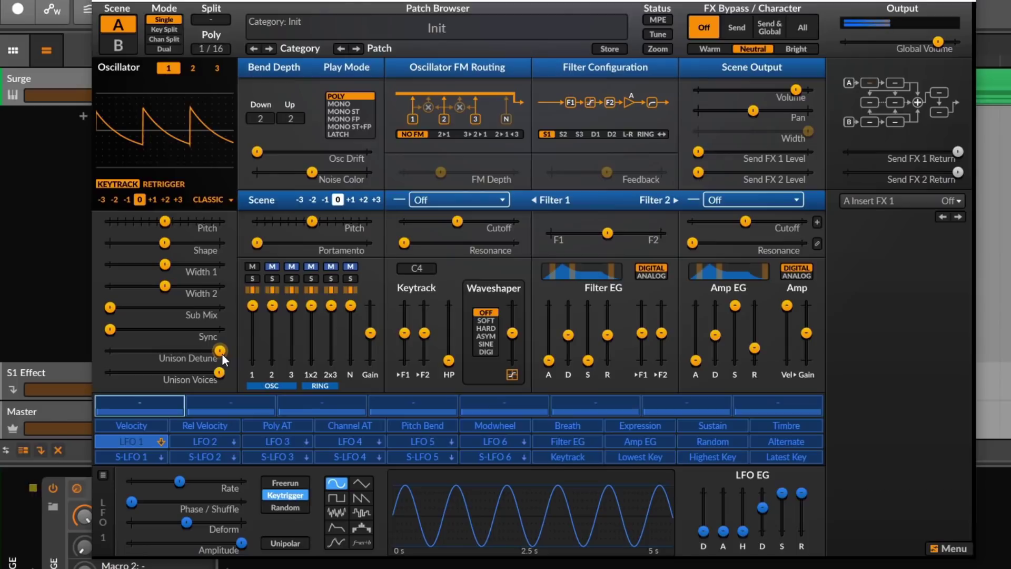
double_click(219, 351)
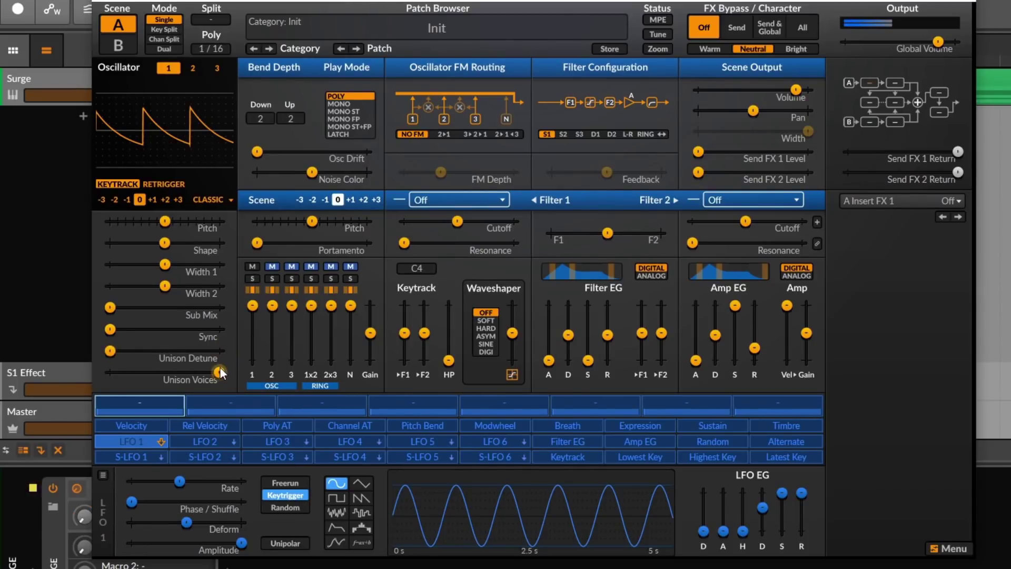
Set oscillator 1's Unison Voices to 9 and try a small amount of Unison Detune
right_click(218, 374)
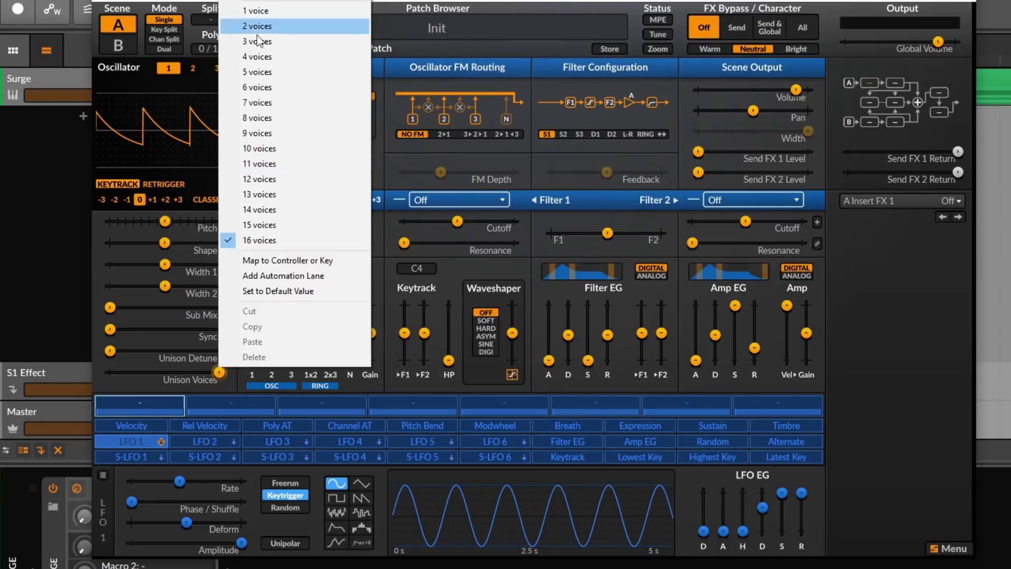
click(261, 136)
mouse_move(168, 373)
mouse_down()
mouse_move(190, 372)
mouse_move(109, 373)
mouse_move(168, 372)
mouse_up()
mouse_move(109, 350)
mouse_down()
mouse_move(138, 350)
mouse_move(119, 350)
mouse_up()
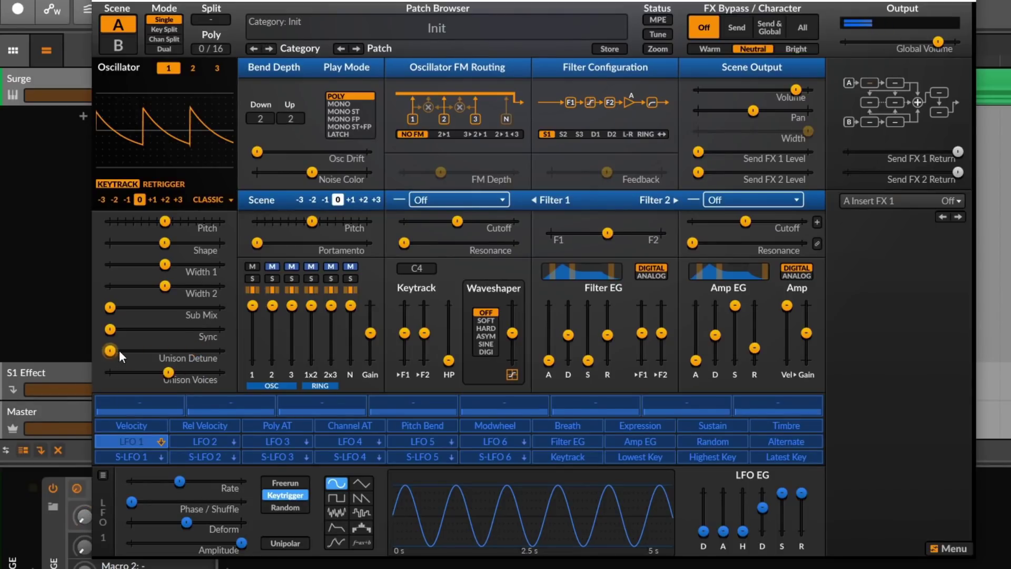
Turn off the extended Unison Detune range and reset Unison Voices to its default value
right_click(119, 350)
click(185, 399)
right_click(179, 370)
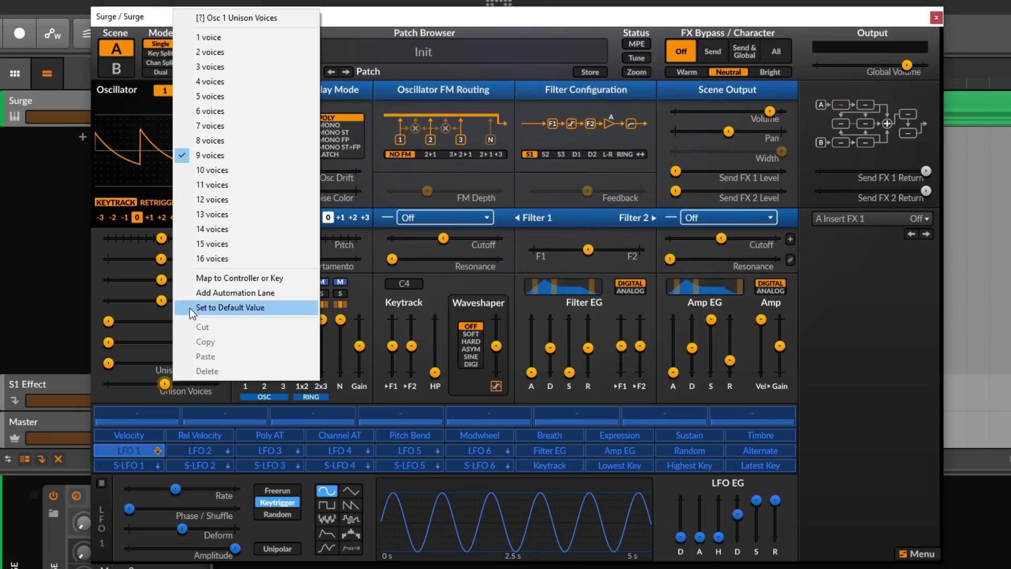
click(210, 308)
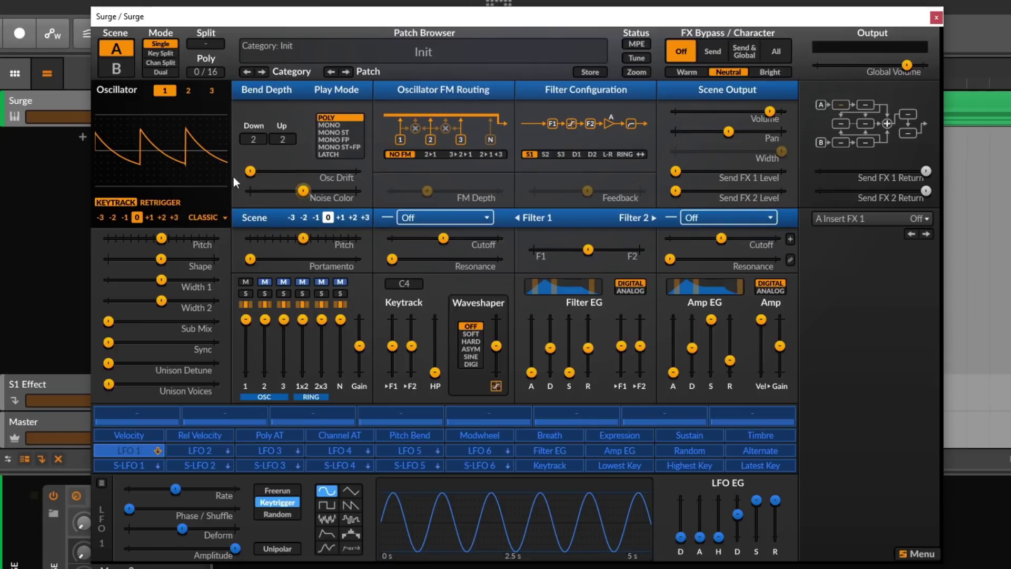
Set oscillator 1 to the Classic type's Square waveform and keep its Shape at minimum
click(206, 217)
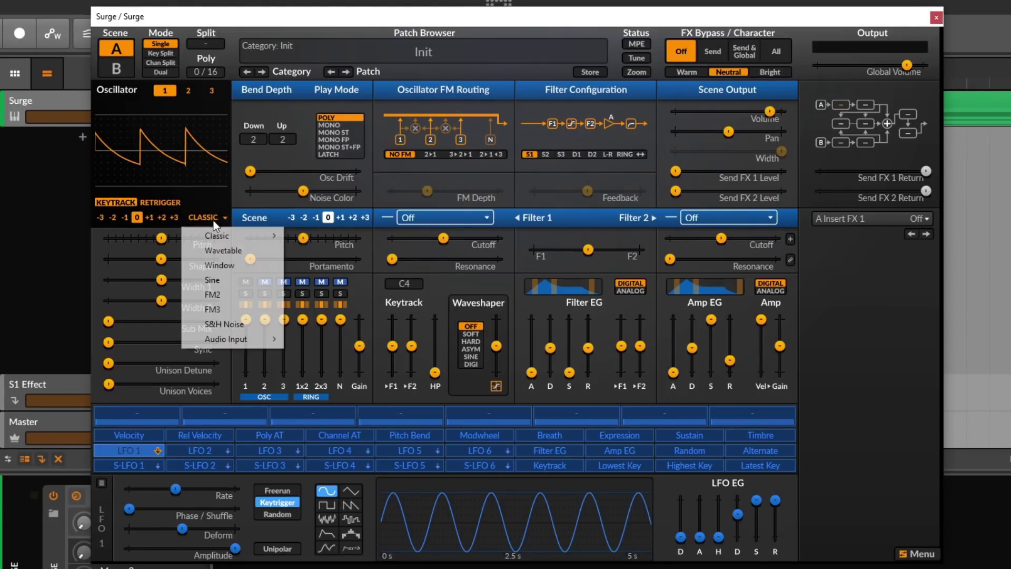
mouse_move(248, 238)
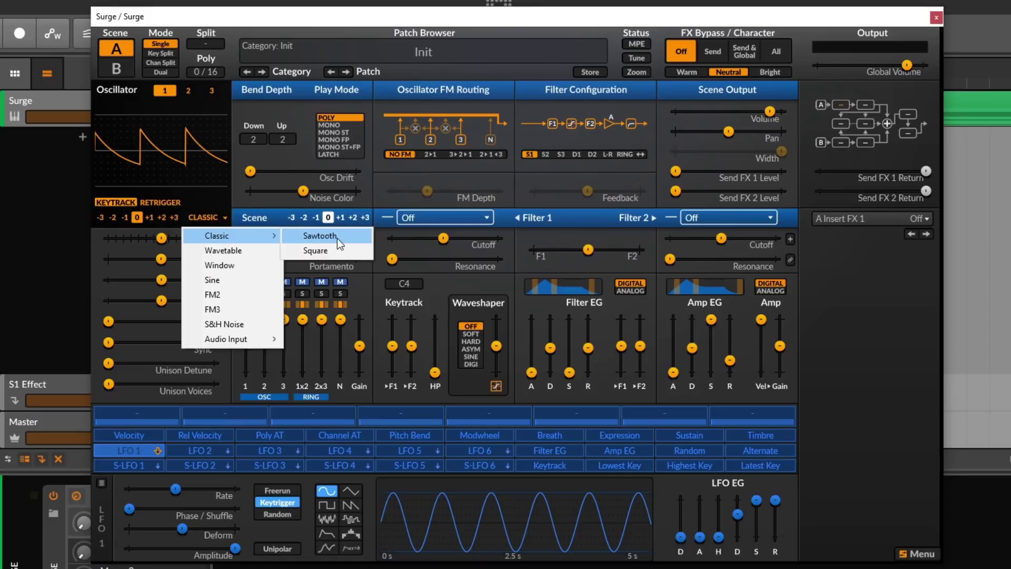
click(332, 252)
mouse_move(118, 265)
mouse_down()
mouse_move(216, 265)
mouse_move(109, 258)
mouse_up()
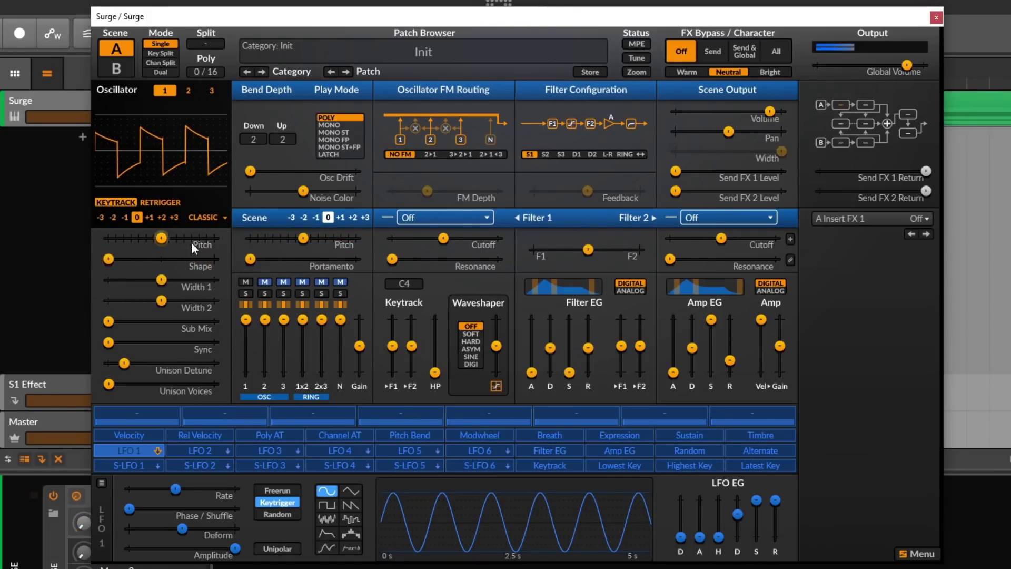
Examine the Classic waveform choices and the Shape parameter's options, leaving both unchanged
click(218, 216)
mouse_move(273, 234)
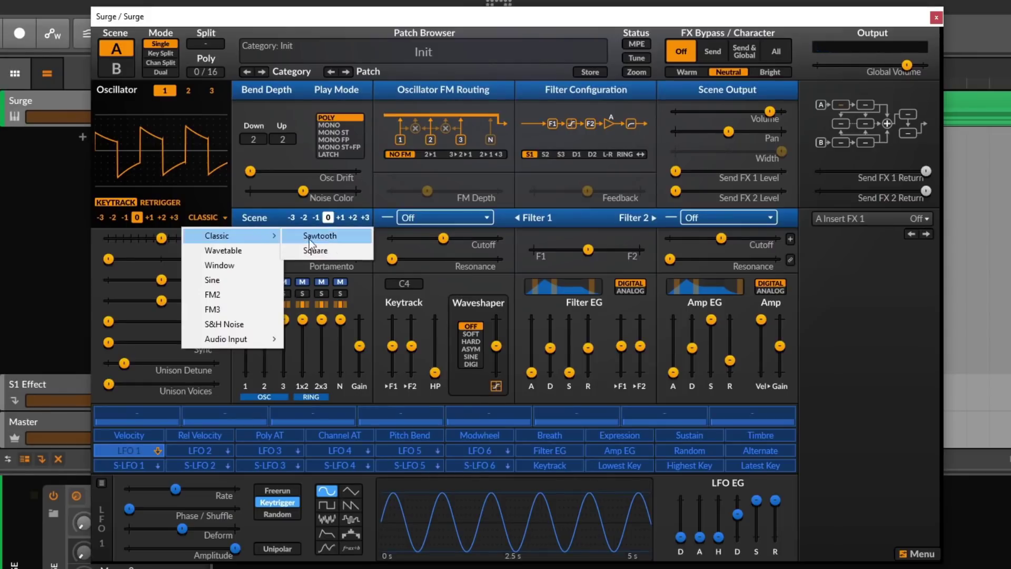
click(116, 277)
mouse_move(109, 258)
mouse_down()
mouse_move(215, 259)
mouse_move(108, 259)
mouse_up()
right_click(124, 261)
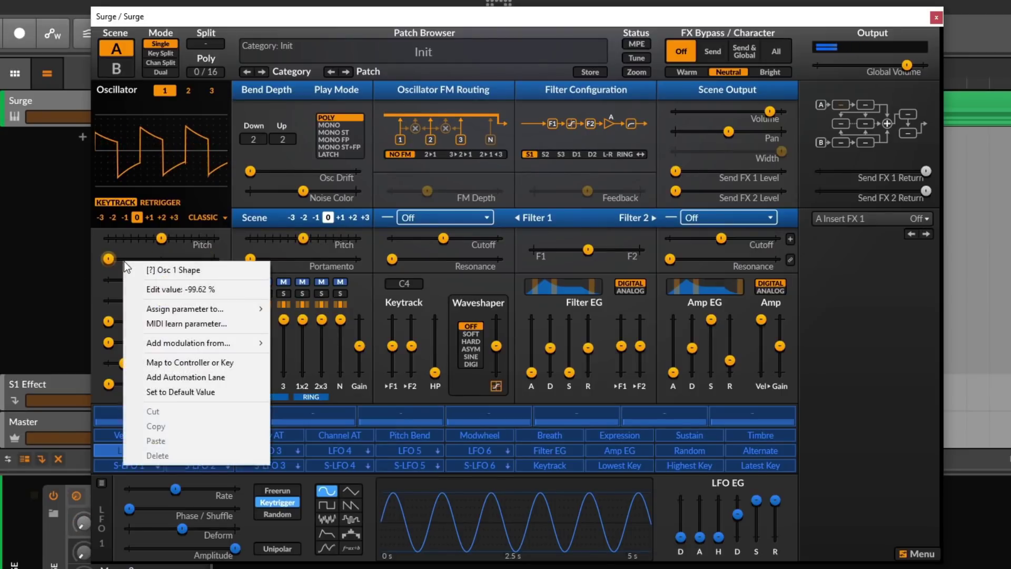
click(116, 251)
click(117, 255)
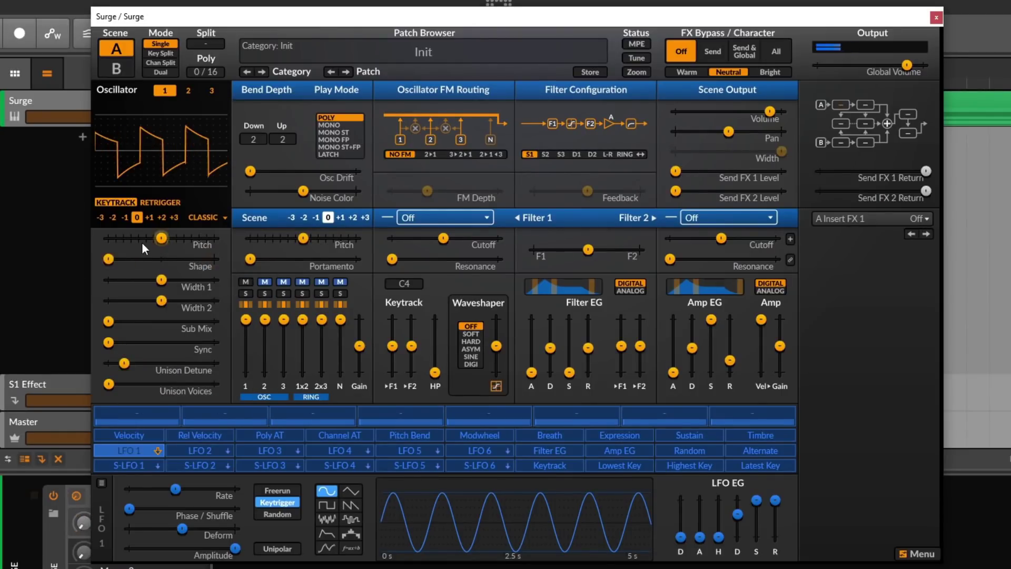
Switch oscillator 1 to the Wavetable type
click(202, 217)
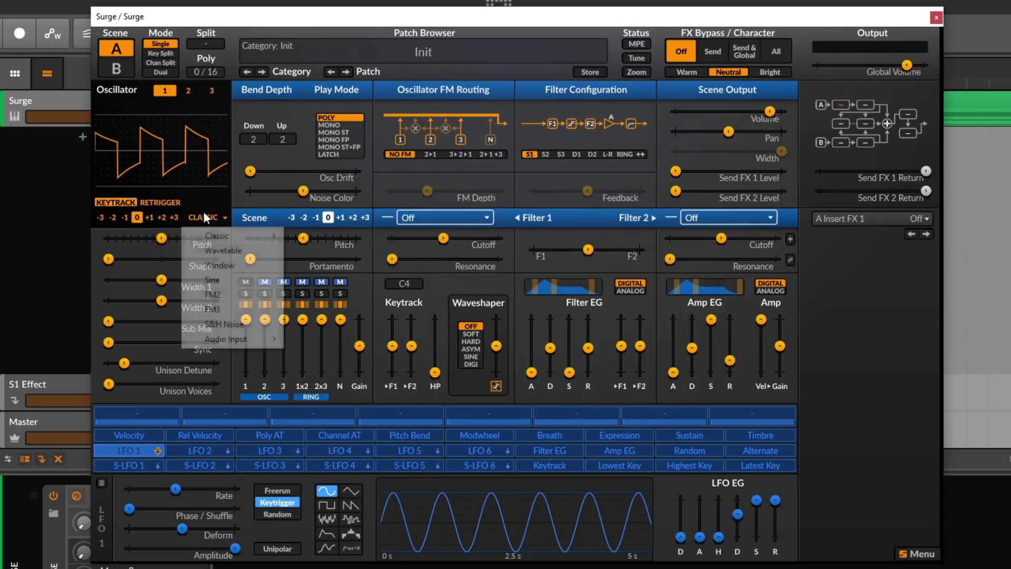
click(226, 252)
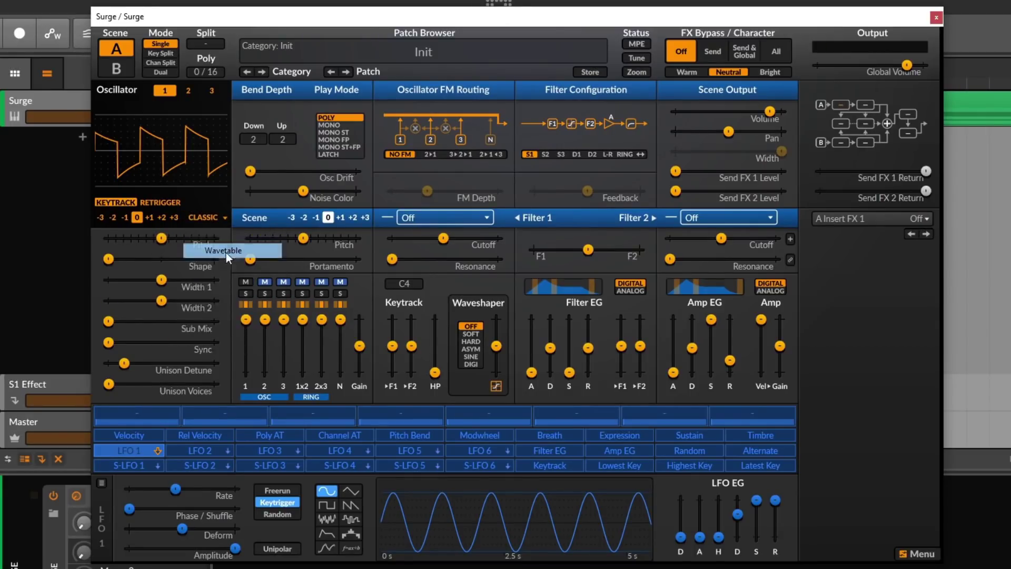
Load the Blip 2 wavetable into oscillator 1 and sweep Morph back to 0 %
drag(118, 261, 166, 259)
click(155, 189)
mouse_move(286, 226)
click(363, 241)
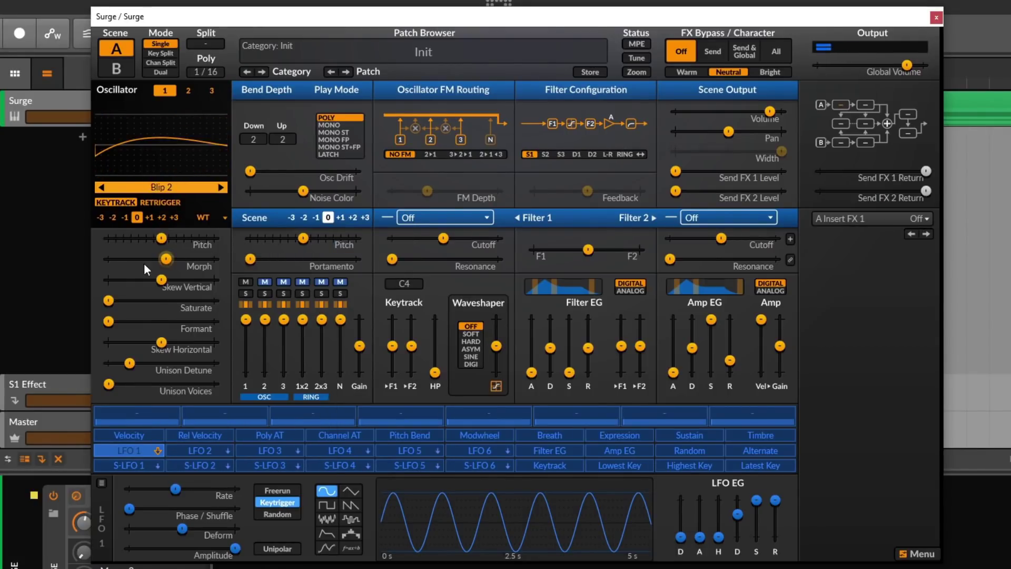
drag(169, 258, 108, 258)
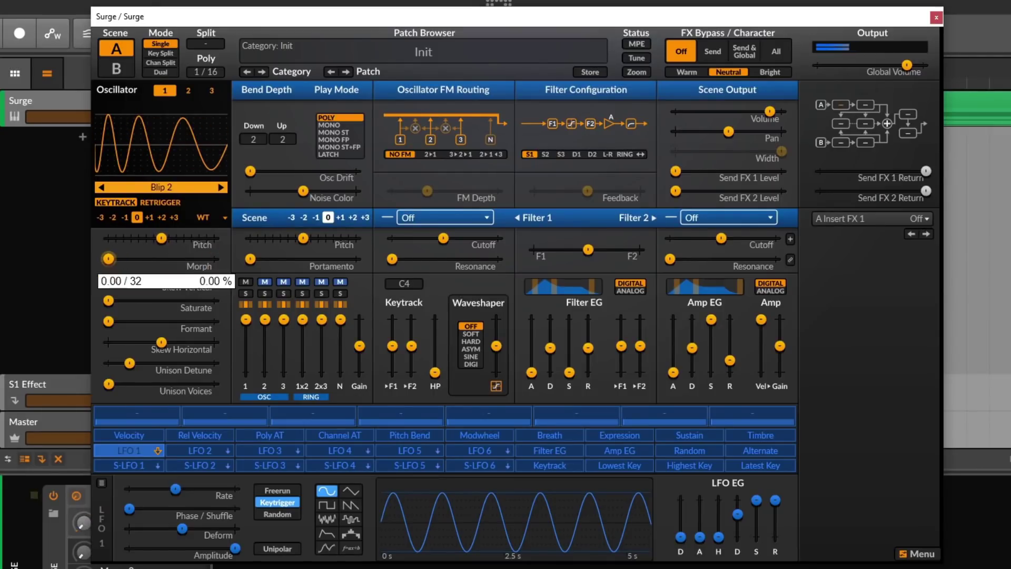
Advance to the Blip 3 wavetable, replace it with Computer 3 from the Rhythmic category, and sweep Morph back to 0 %
click(221, 188)
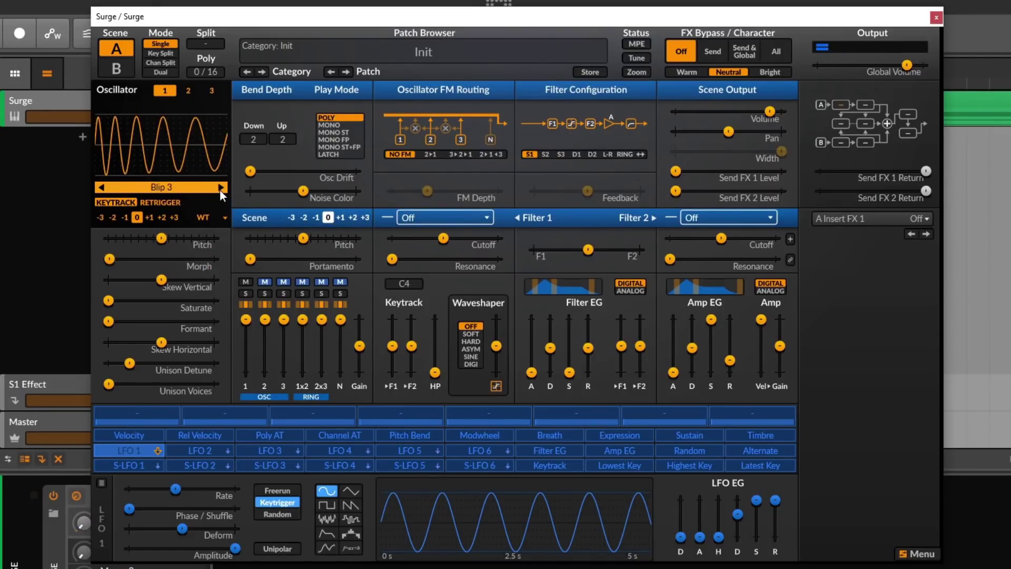
click(198, 185)
mouse_move(327, 235)
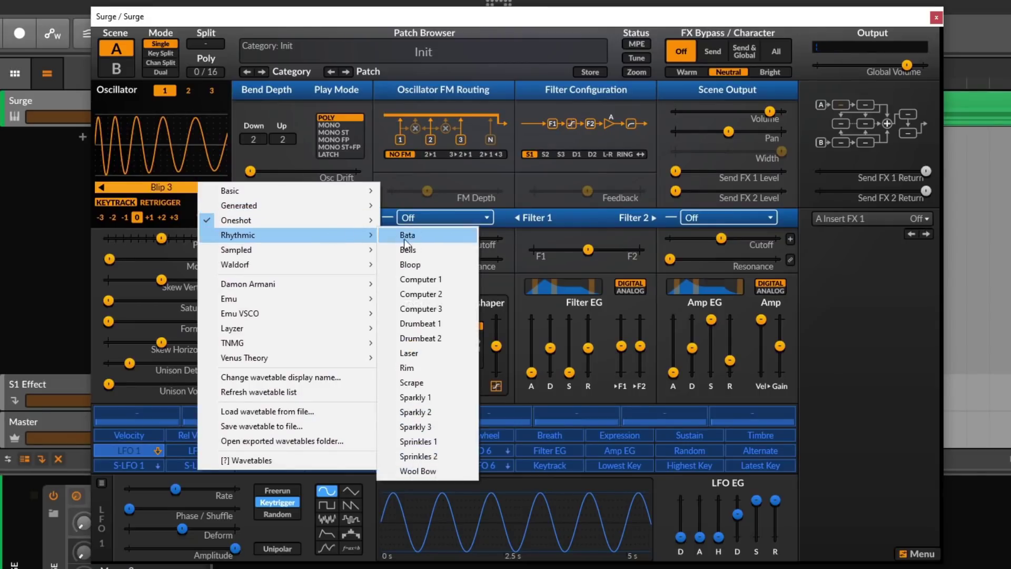
click(425, 311)
mouse_move(112, 263)
mouse_down()
mouse_move(158, 259)
mouse_move(108, 258)
mouse_up()
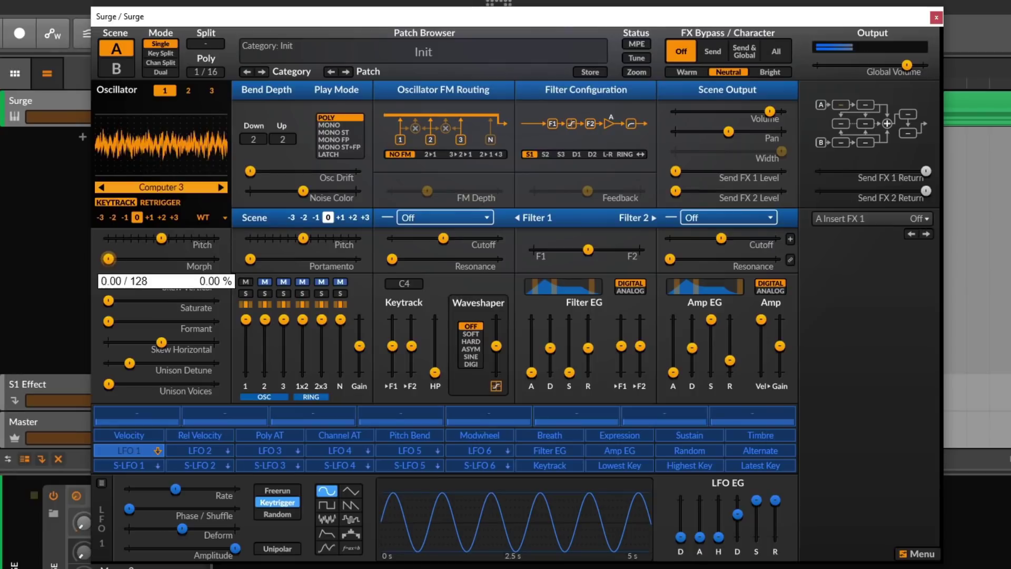
Load the Glitch Voice wavetable from the TNMG category and sweep Morph upward
click(191, 190)
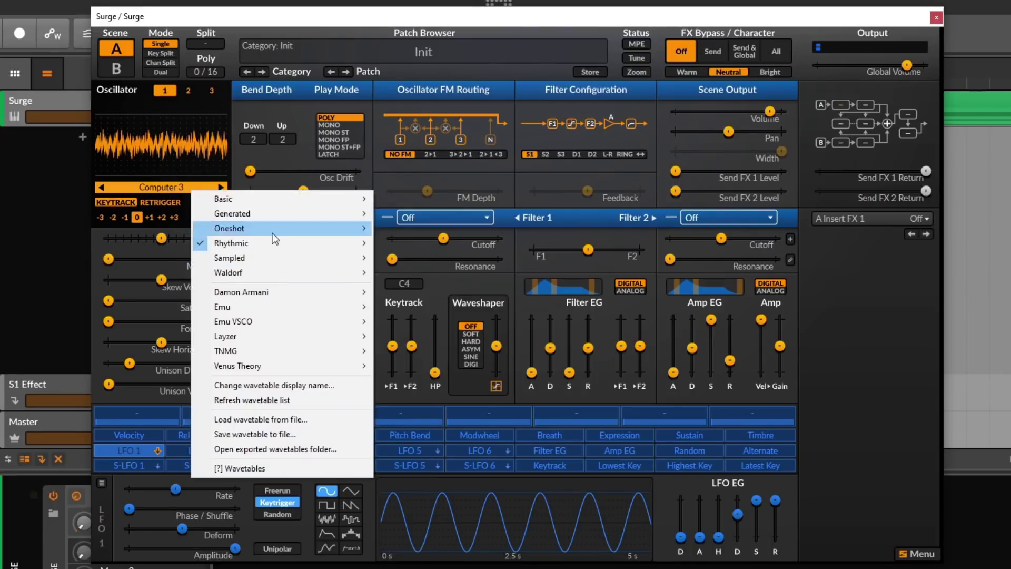
mouse_move(337, 350)
click(414, 395)
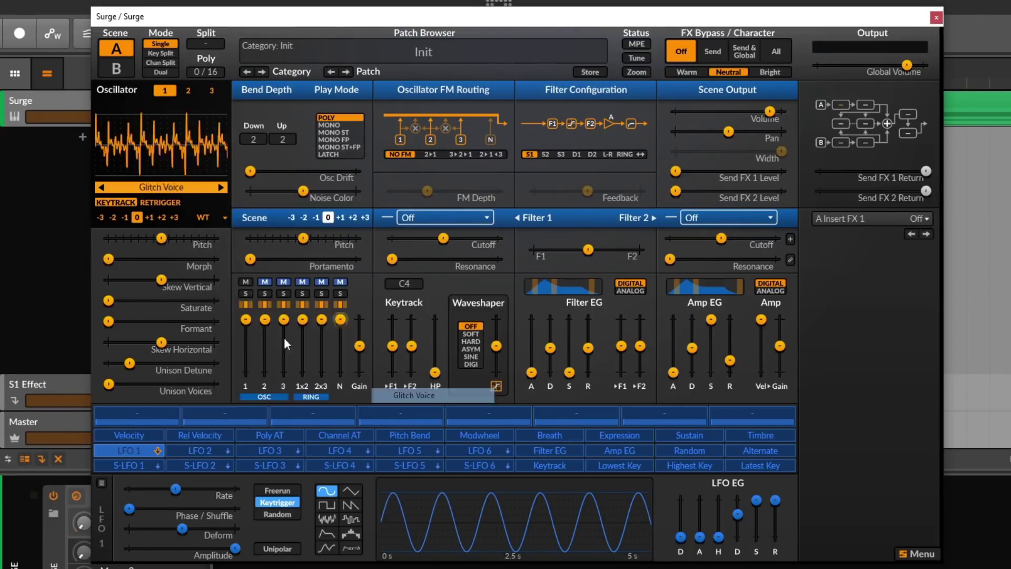
drag(109, 258, 151, 258)
Set oscillator 1's octave to -2 and lower Morph to 1.52 %
click(125, 217)
click(112, 218)
drag(117, 259, 110, 259)
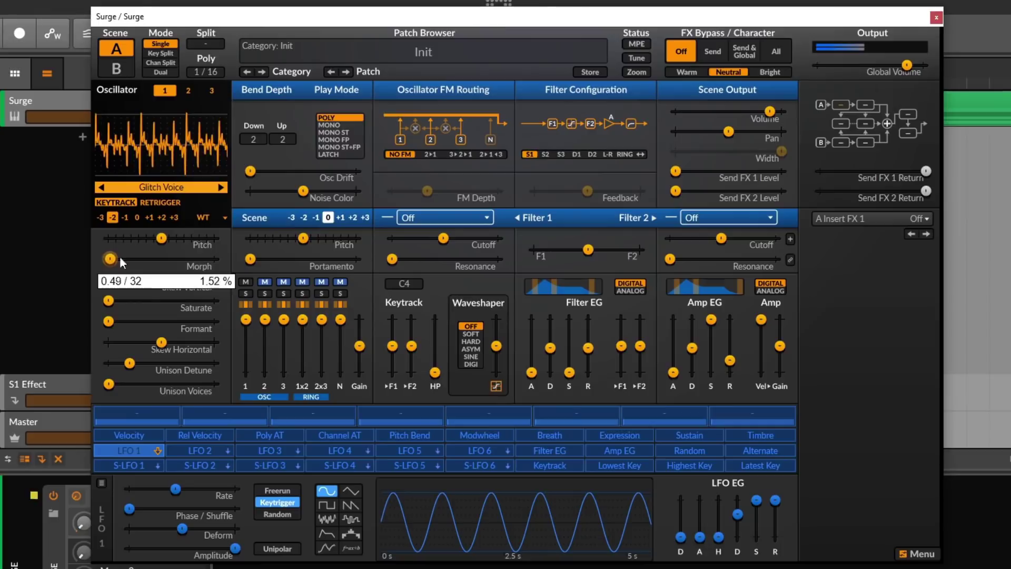
Load the VT FM 2 wavetable from Venus Theory's FM category and sweep Morph back to 0 %
click(187, 186)
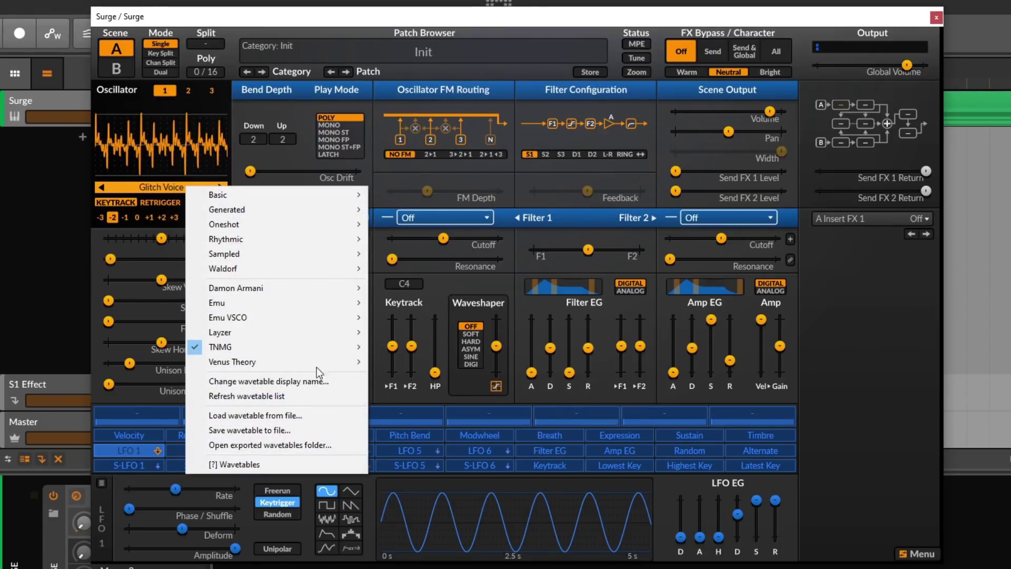
mouse_move(317, 362)
mouse_move(462, 435)
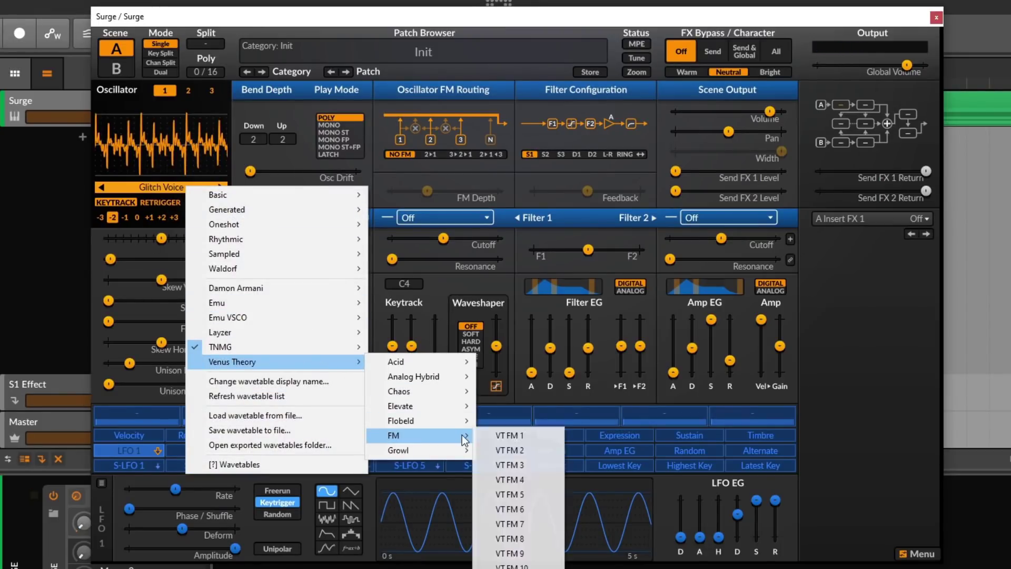
click(509, 459)
drag(110, 259, 71, 268)
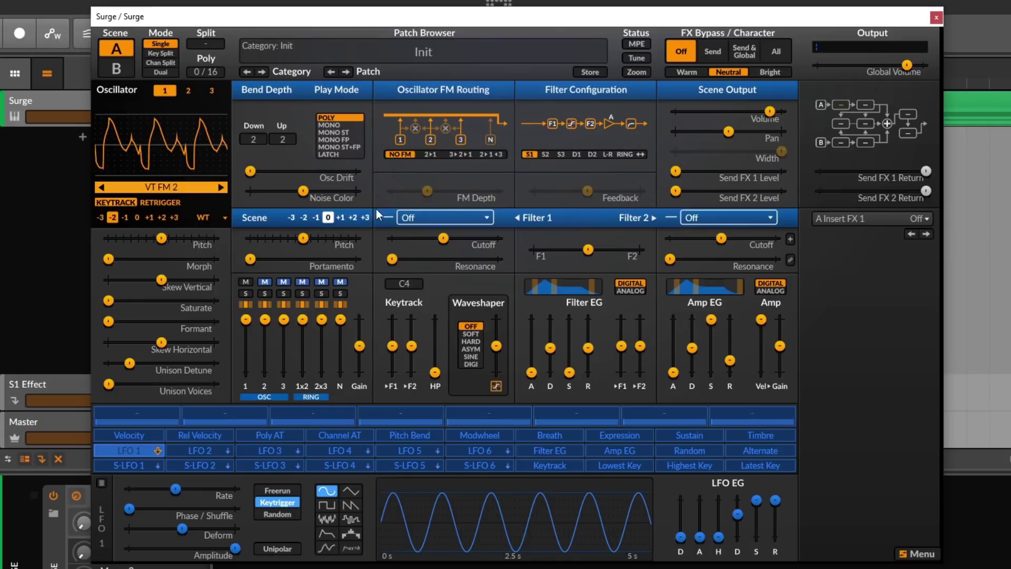
Turn off the extended range of oscillator 1's Pitch and reset Pitch and Morph to their defaults
right_click(152, 238)
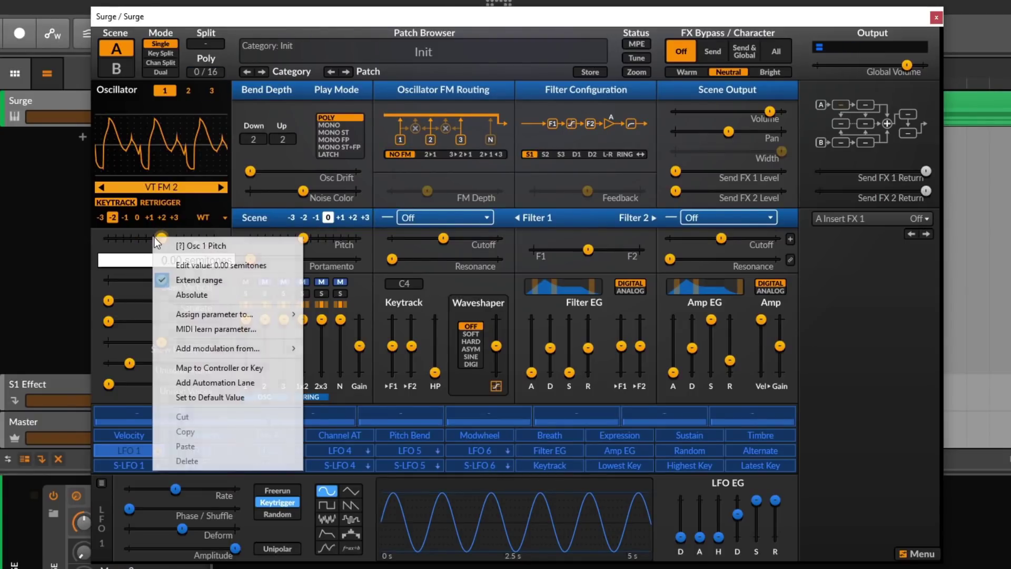
click(194, 294)
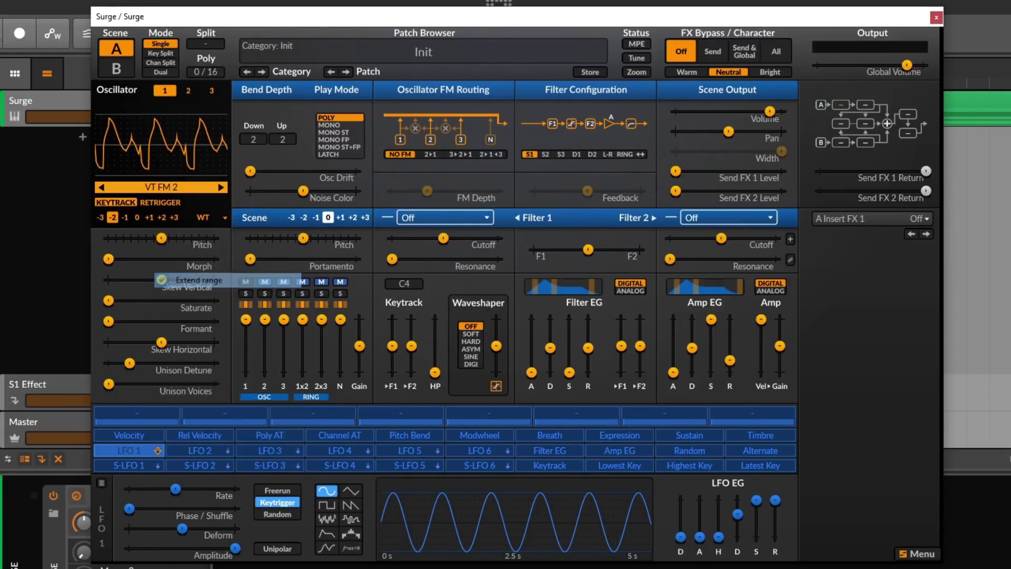
right_click(109, 258)
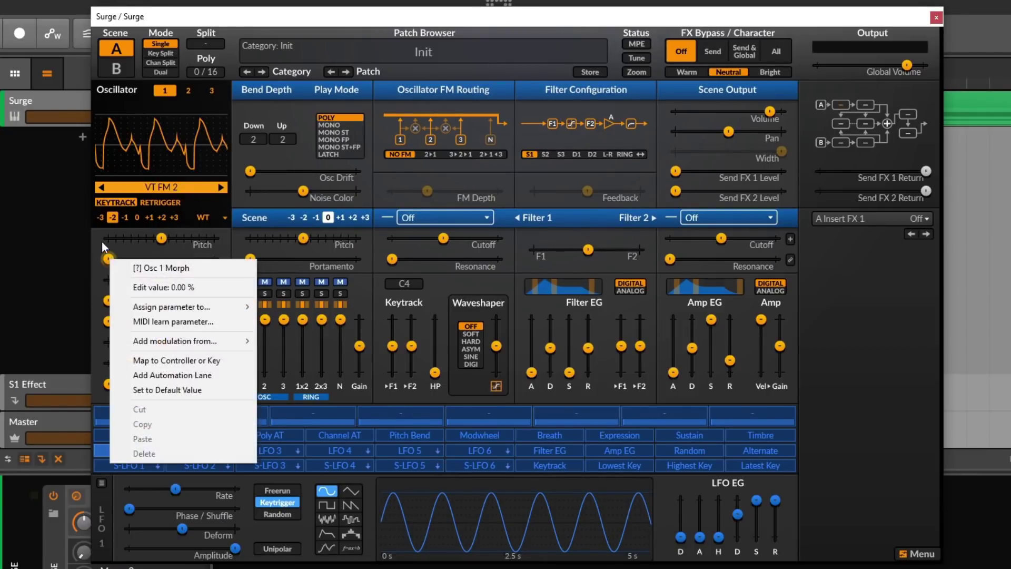
click(102, 244)
drag(207, 238, 163, 279)
double_click(142, 240)
double_click(205, 259)
Step the wavetable forward to VT FM 5 and sweep Morph back to 0 %
click(220, 184)
click(219, 182)
click(220, 182)
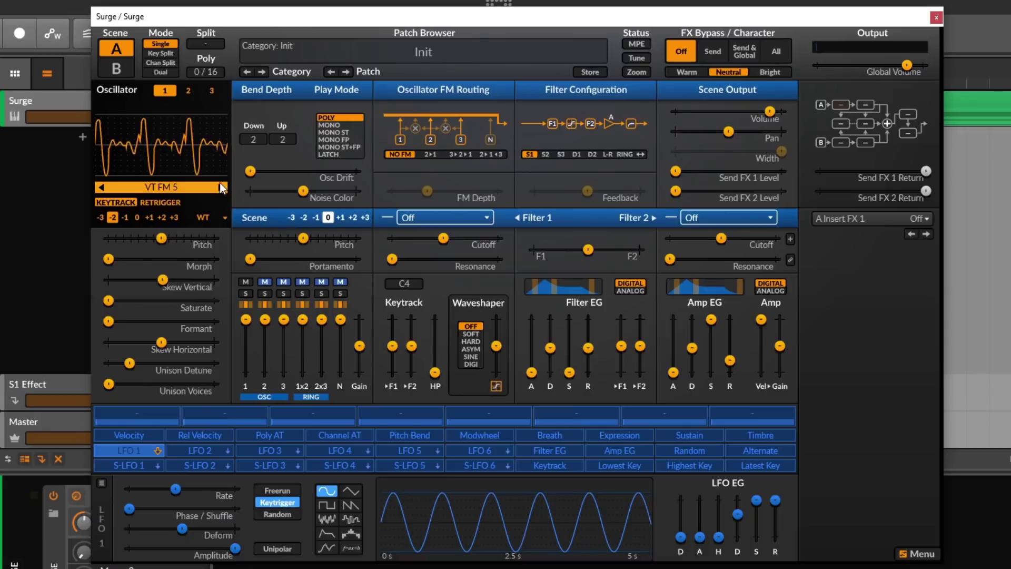
mouse_move(109, 259)
mouse_down()
mouse_move(144, 261)
mouse_move(112, 266)
mouse_up()
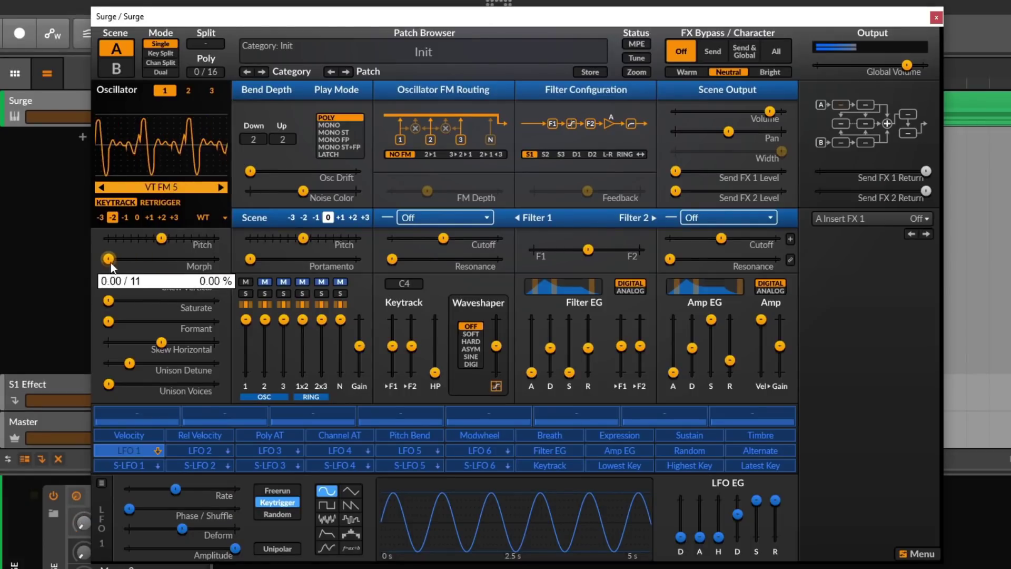
Try Skew Vertical, Saturate and Formant on the VT FM 5 wavetable, returning Skew Vertical to centre and Formant to minimum
mouse_move(175, 279)
mouse_down()
mouse_move(109, 279)
mouse_move(179, 279)
mouse_up()
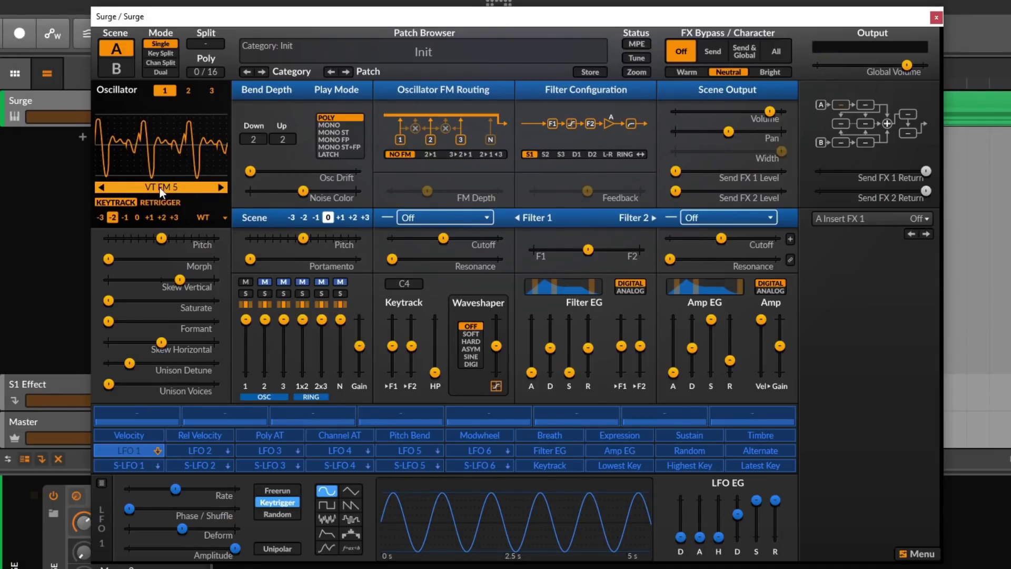
drag(108, 300, 143, 321)
mouse_move(182, 279)
mouse_down()
mouse_move(144, 279)
mouse_move(188, 279)
mouse_up()
mouse_move(162, 341)
mouse_down()
mouse_move(218, 342)
mouse_move(144, 343)
mouse_move(162, 342)
mouse_up()
drag(188, 280, 161, 279)
drag(143, 320, 109, 321)
Shape the VT FM 5 wavetable by raising Morph and Saturate, lowering Skew Vertical, and adjusting Skew Horizontal and Formant
mouse_move(158, 344)
mouse_down()
mouse_move(211, 342)
mouse_move(145, 342)
mouse_move(204, 343)
mouse_move(169, 342)
mouse_up()
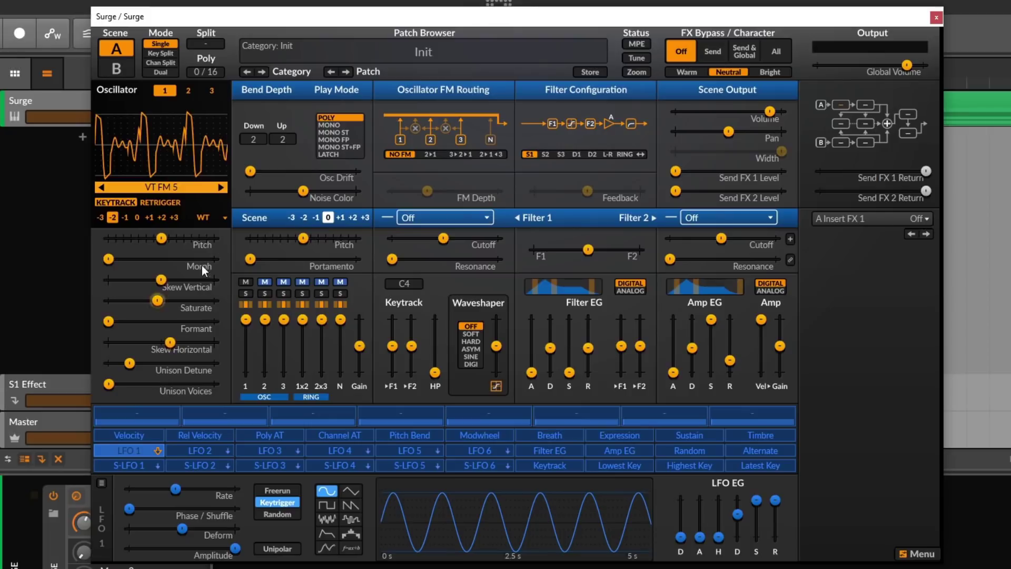
drag(191, 307, 169, 308)
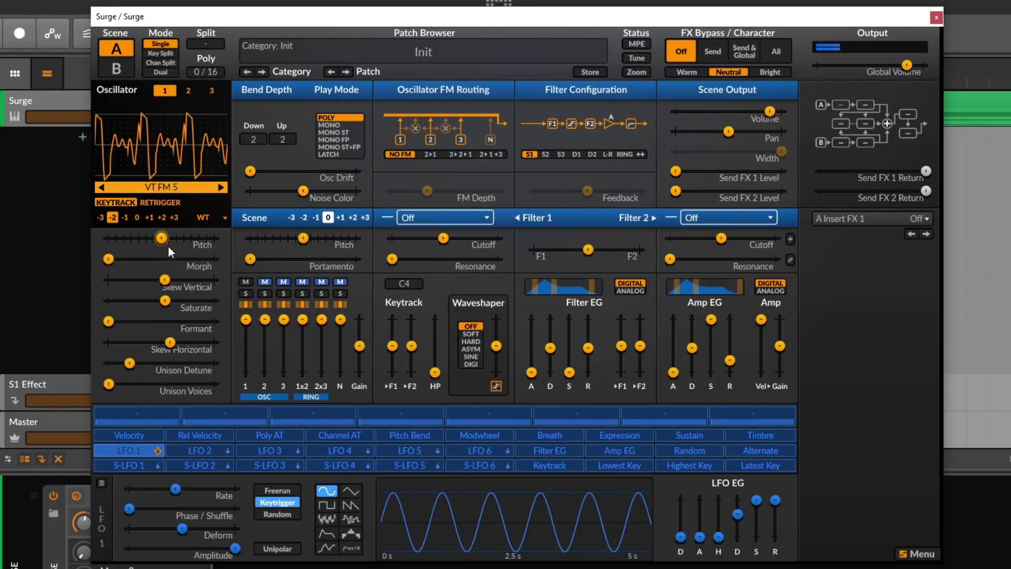
drag(108, 261, 144, 261)
drag(175, 304, 146, 280)
click(181, 346)
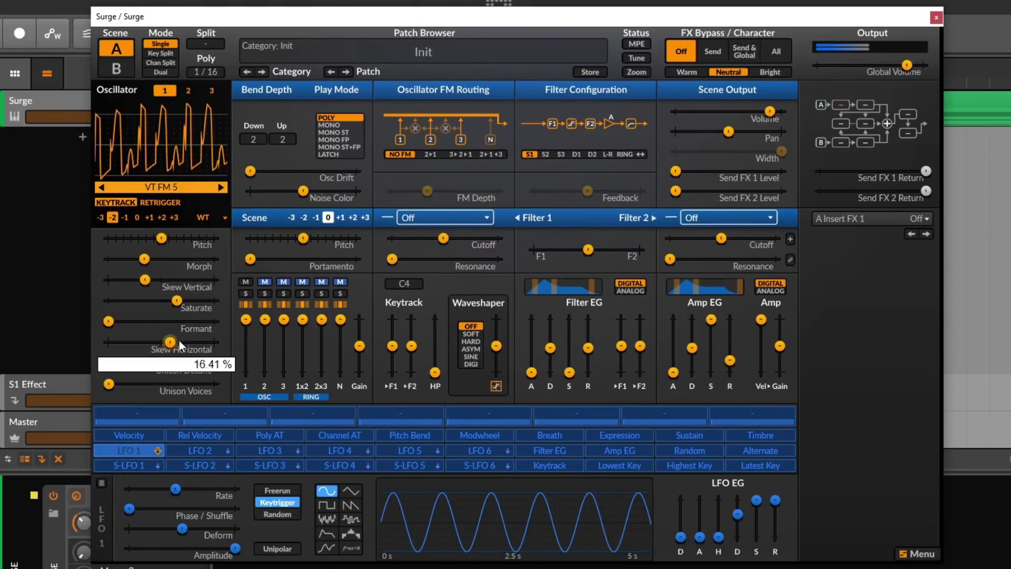
drag(181, 346, 177, 346)
mouse_move(108, 321)
mouse_down()
mouse_move(152, 321)
mouse_move(113, 321)
mouse_up()
click(151, 258)
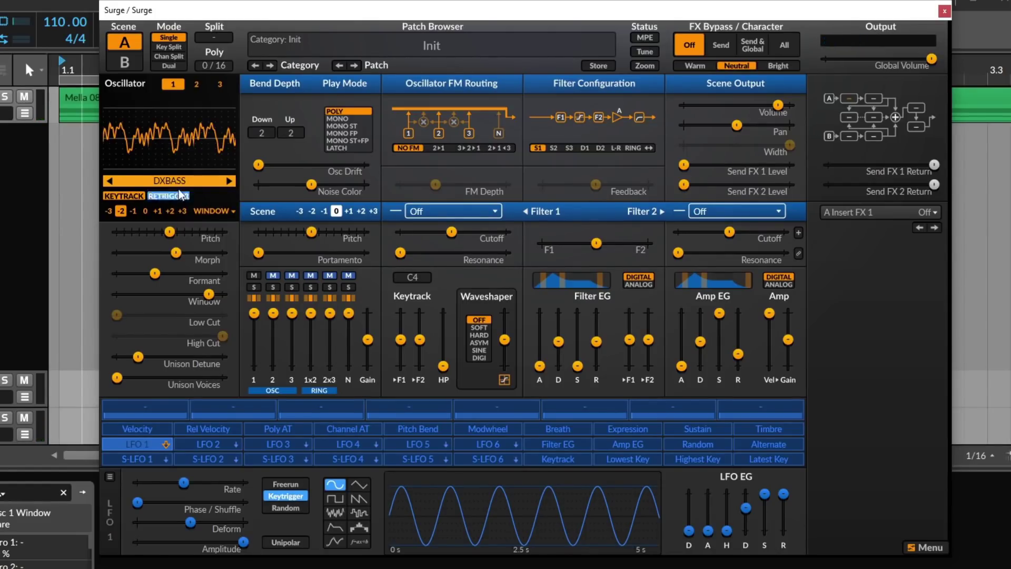
Lower Morph on the Window oscillator's DXBASS wavetable and select a lower Window shape
drag(176, 252, 153, 273)
click(192, 180)
click(124, 211)
drag(217, 296, 156, 294)
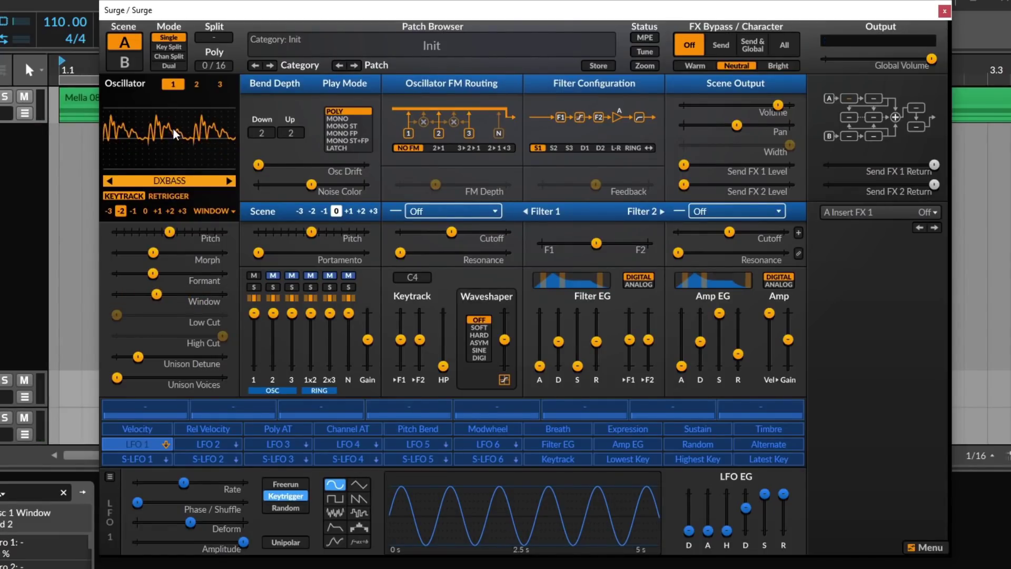
mouse_move(157, 293)
mouse_down()
mouse_move(182, 293)
mouse_move(142, 294)
mouse_move(182, 294)
mouse_move(157, 293)
mouse_up()
Set oscillator 1's octave to -1, and adjust the Window shape and Formant of the DXBASS wavetable
click(145, 210)
click(134, 210)
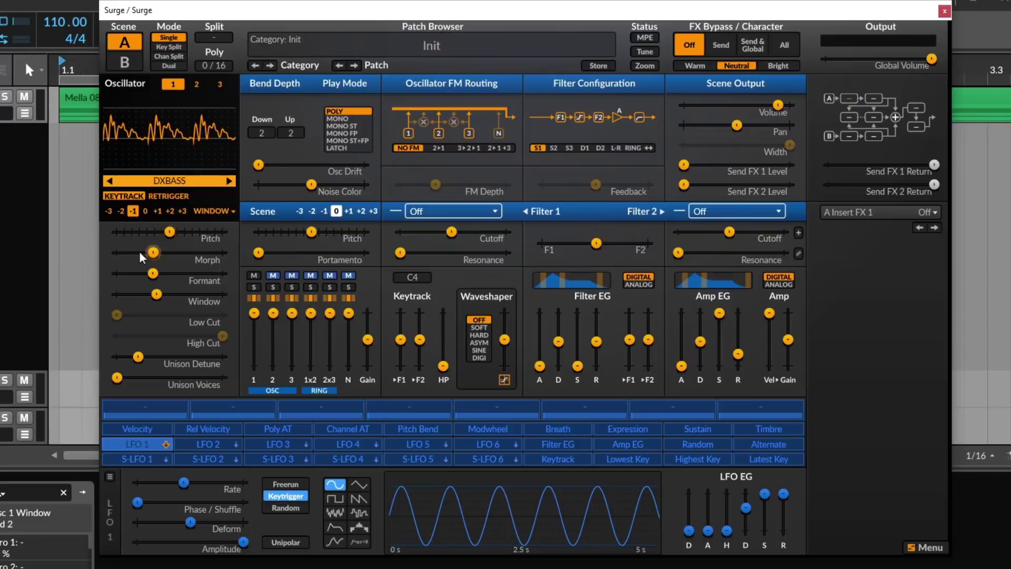
drag(153, 272, 181, 273)
drag(170, 294, 148, 273)
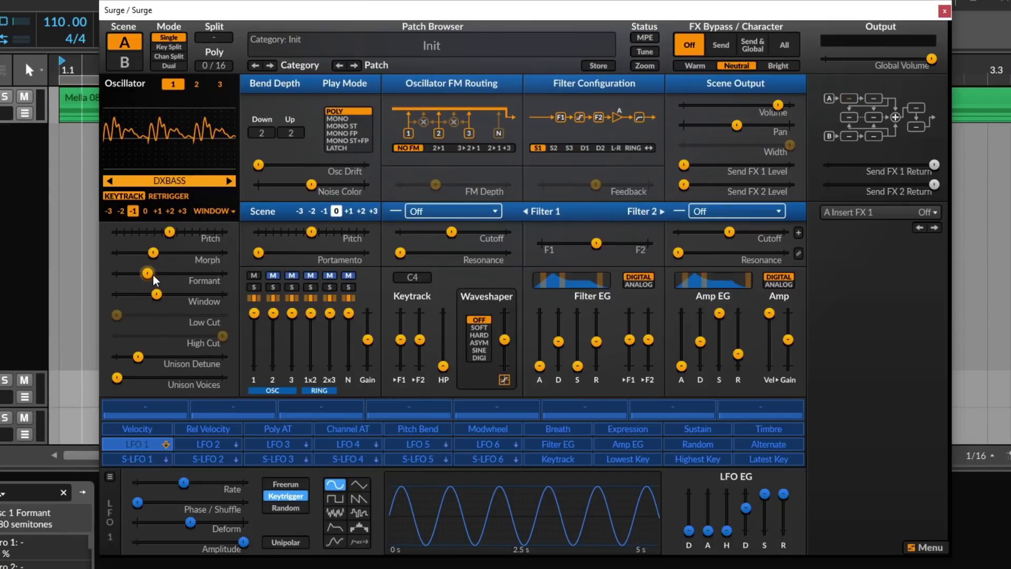
drag(147, 273, 146, 273)
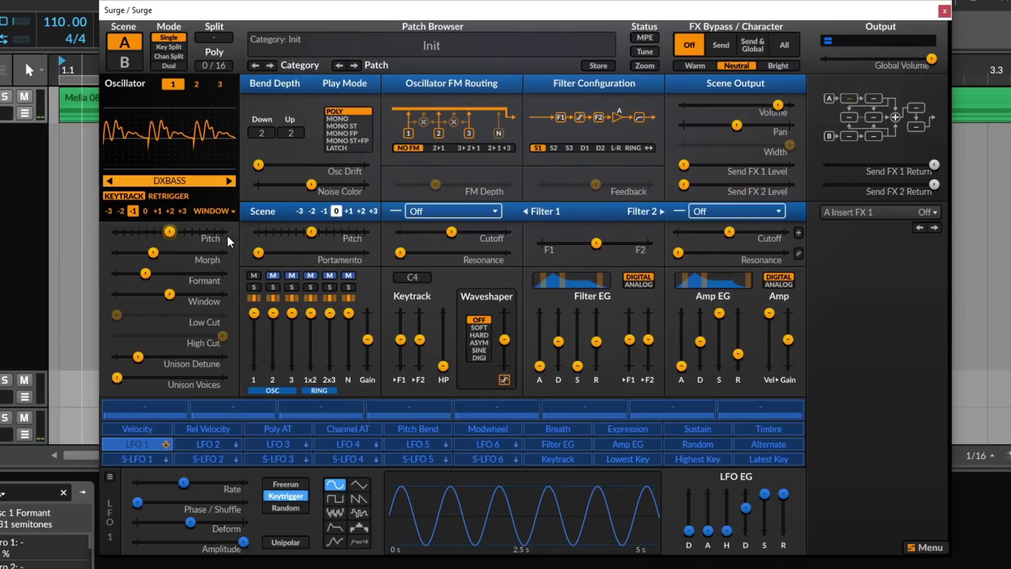
Switch oscillator 1 to the Sine type and sweep Shape, returning it to the first waveform (TX 1)
click(210, 213)
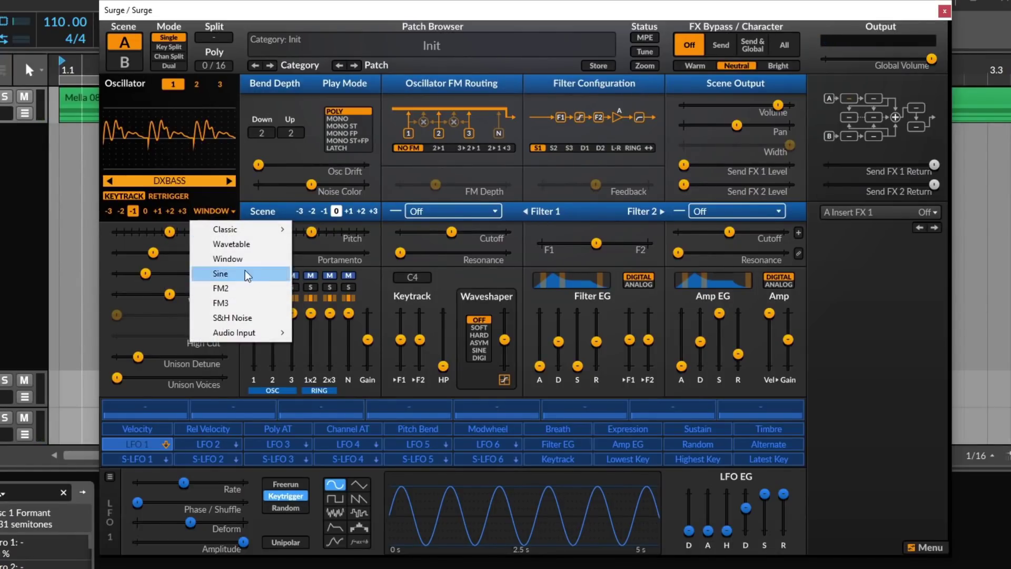
click(221, 273)
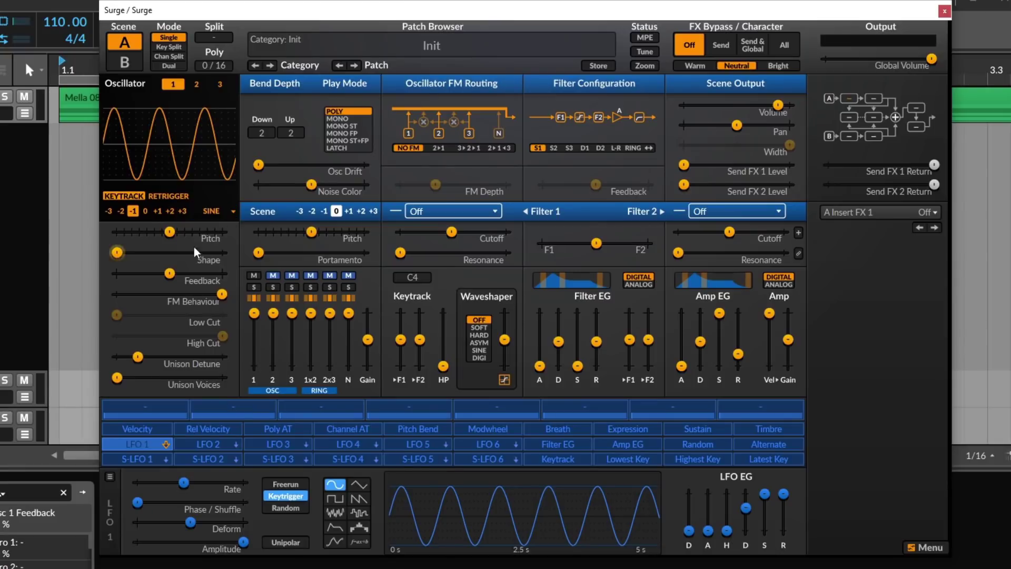
drag(116, 252, 180, 252)
double_click(181, 252)
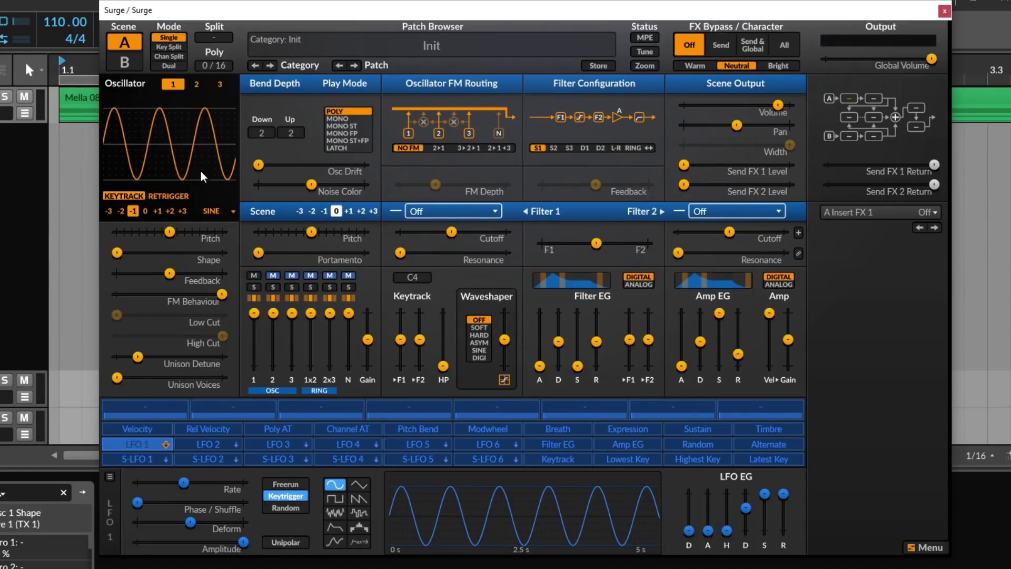
mouse_move(118, 252)
mouse_down()
mouse_move(213, 252)
mouse_move(117, 252)
mouse_up()
Lower the global volume slightly, and raise the Sine oscillator's Shape while sweeping Feedback back to near centre
drag(928, 59, 921, 59)
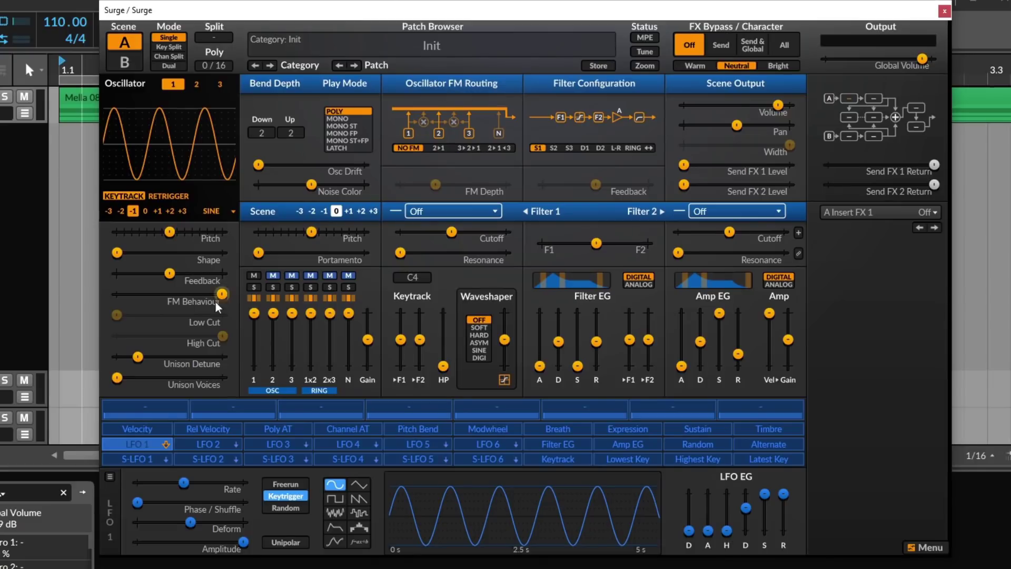
drag(170, 273, 209, 274)
drag(117, 252, 136, 252)
drag(206, 274, 171, 273)
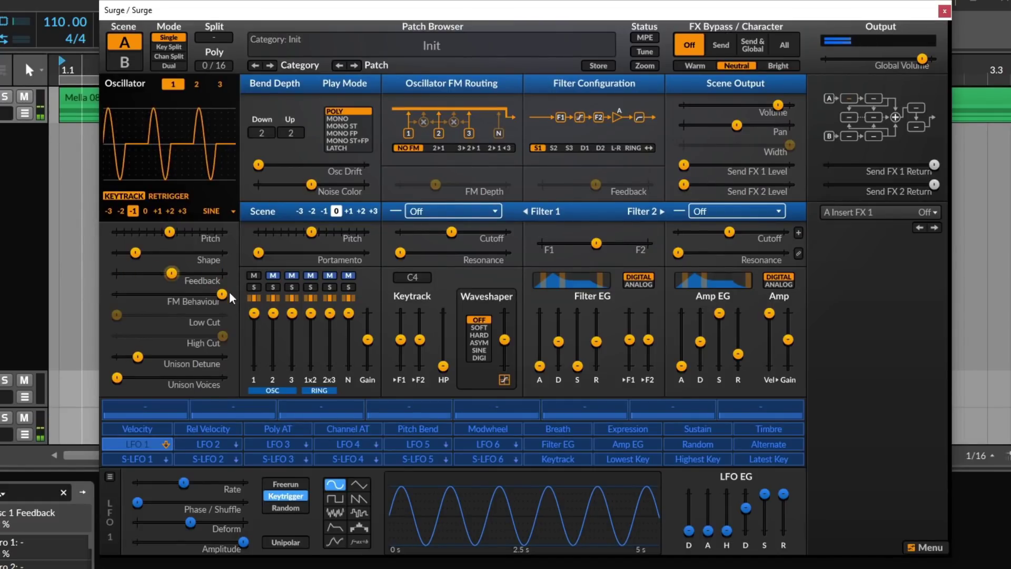
Activate the Sine oscillator's Low Cut and sweep it up and back to minimum
right_click(169, 316)
click(269, 361)
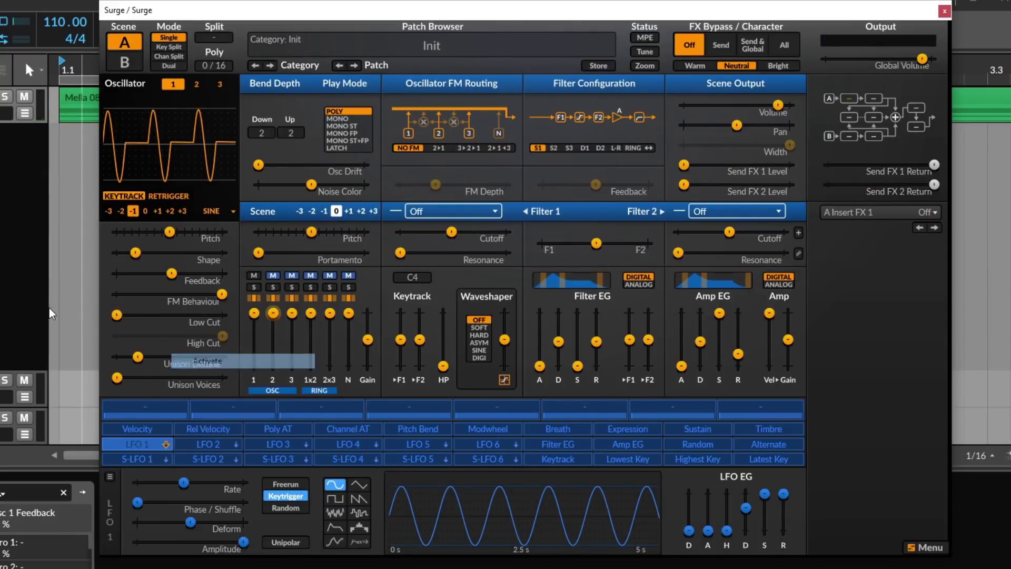
drag(117, 314, 168, 314)
drag(191, 314, 117, 314)
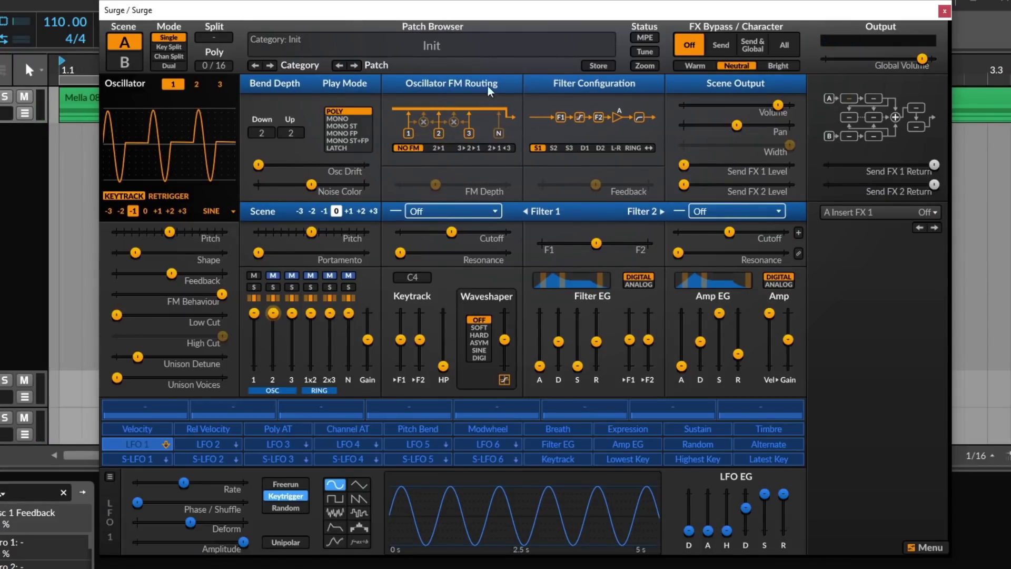
Check oscillator 2's settings, return to oscillator 1 and inspect its FM Behaviour setting
click(208, 86)
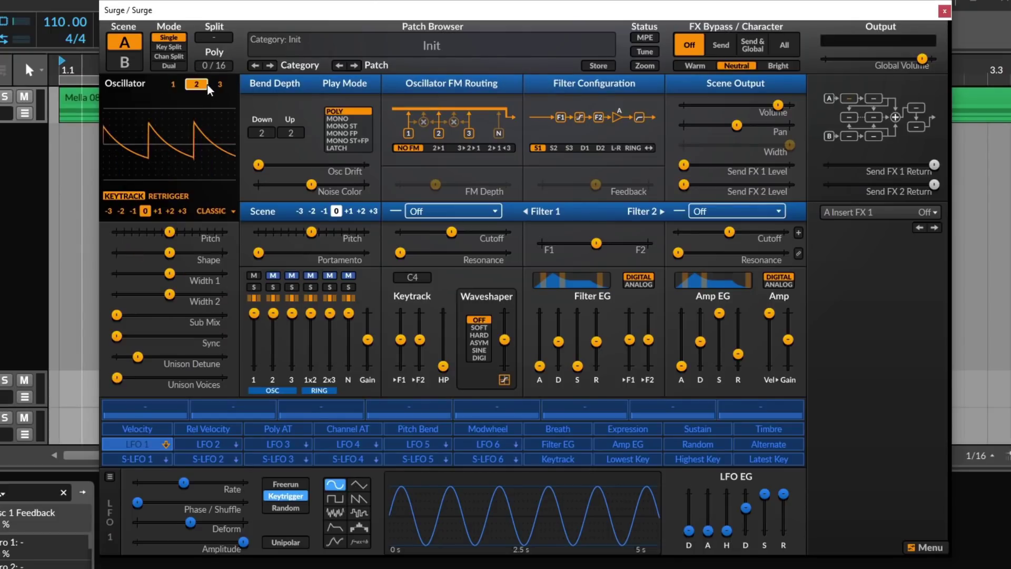
click(182, 85)
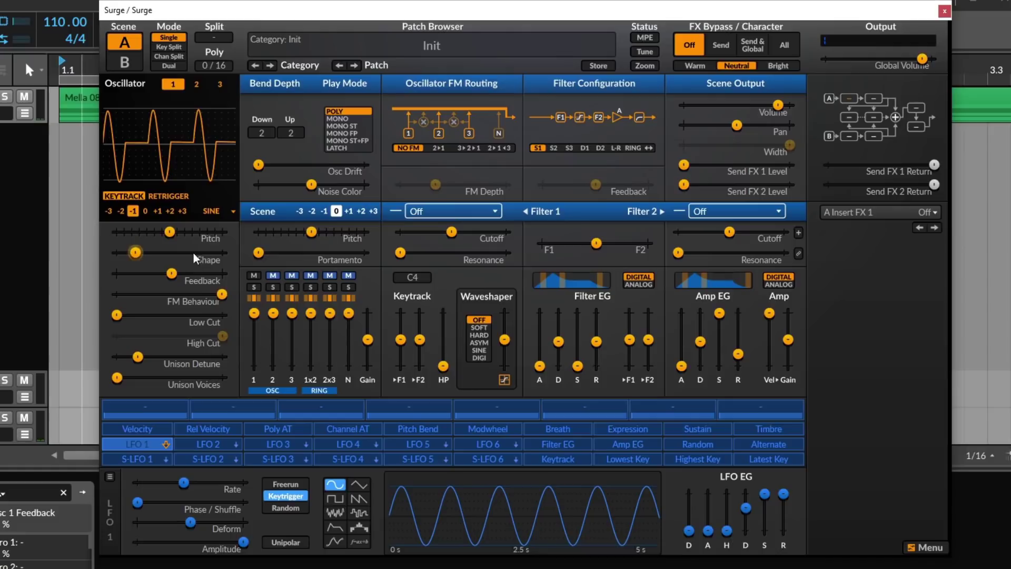
click(221, 295)
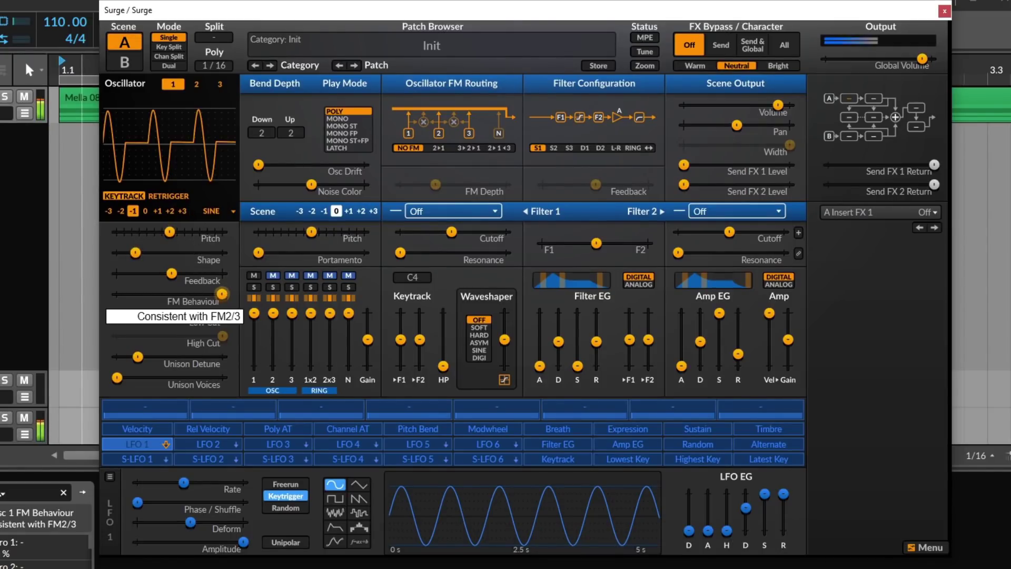
Sweep the Sine oscillator's FM Behaviour to its other setting and return it to Consistent with FM2/3
drag(221, 294, 117, 294)
click(118, 295)
click(119, 293)
drag(117, 294, 221, 294)
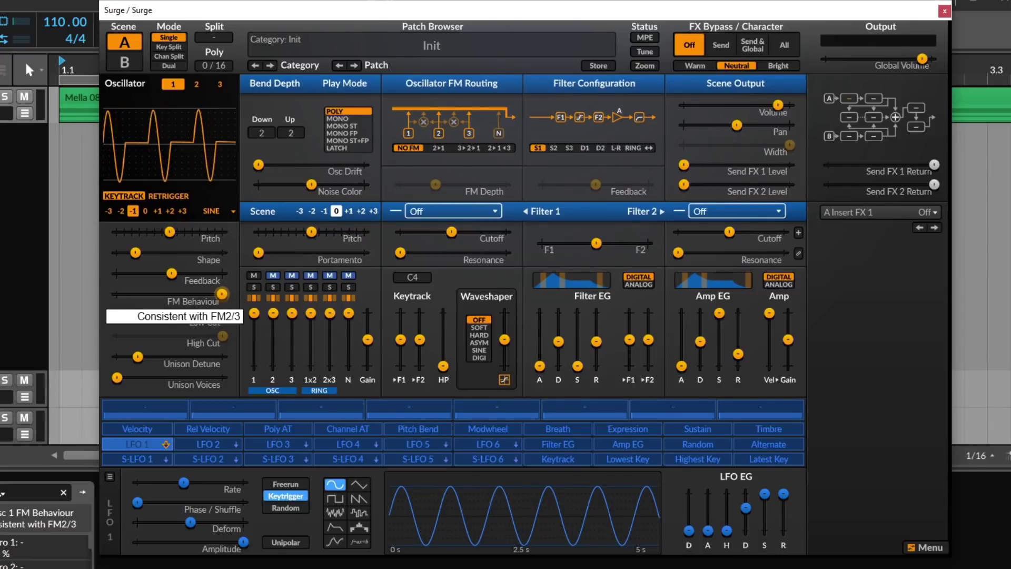
click(216, 305)
Set the oscillator FM routing to 3 > 2 > 1 and switch oscillator 1 to the FM2 type
click(213, 211)
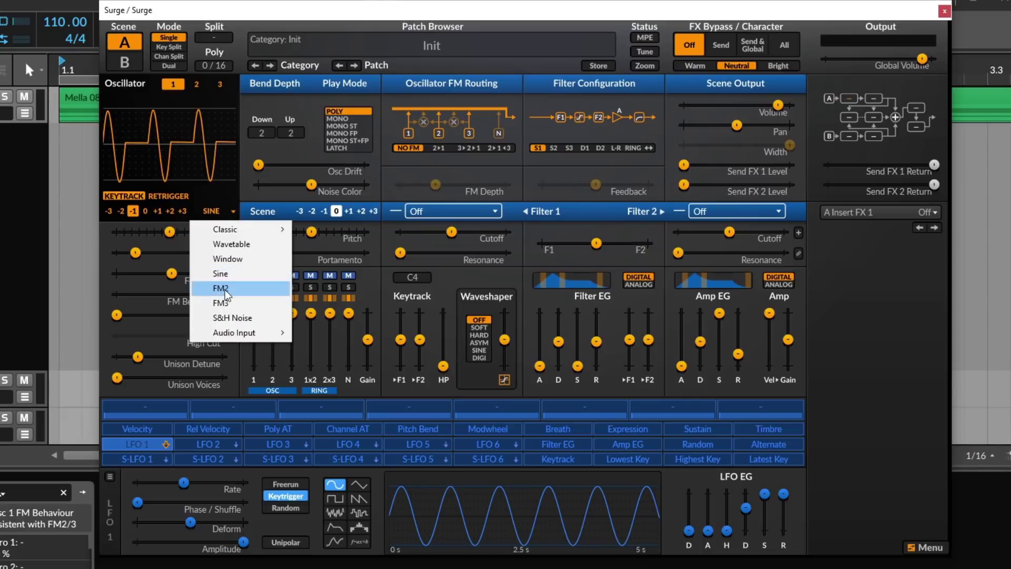
click(126, 286)
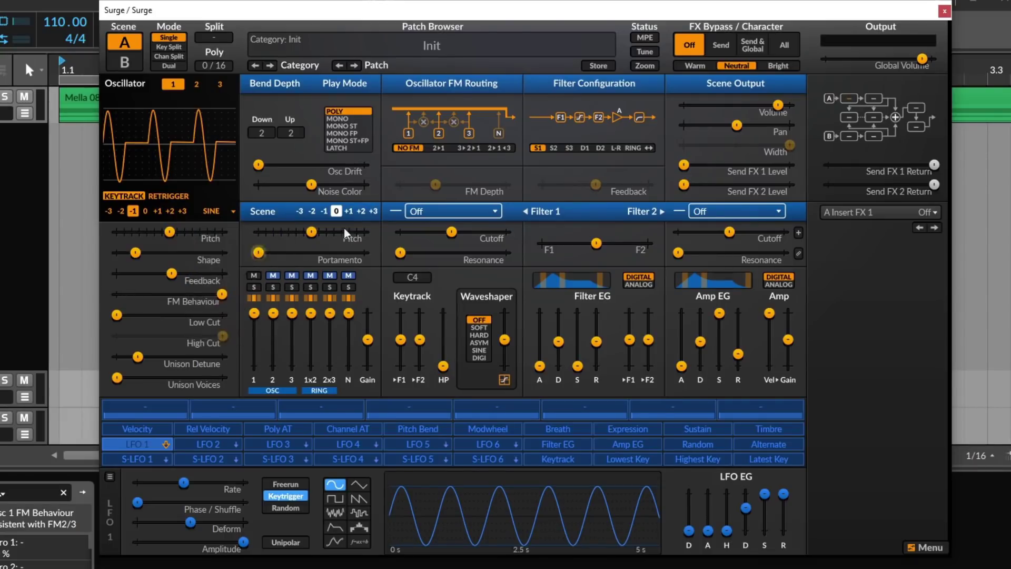
click(194, 215)
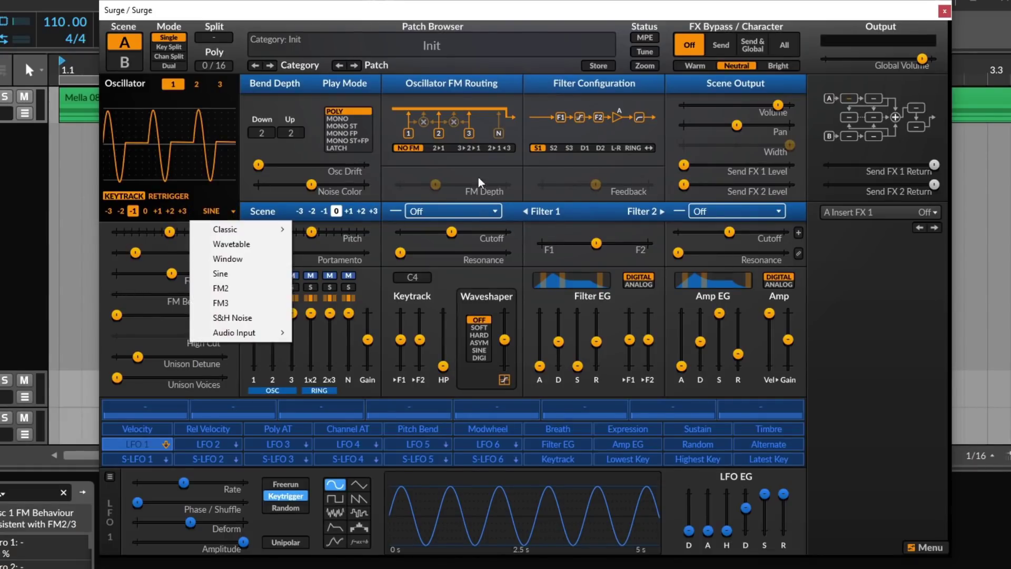
click(477, 147)
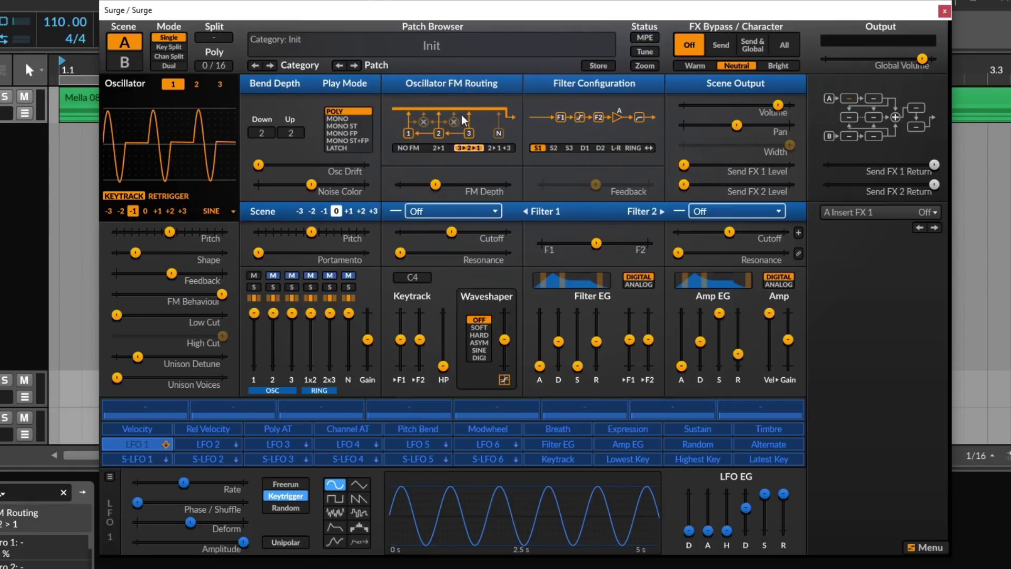
click(223, 209)
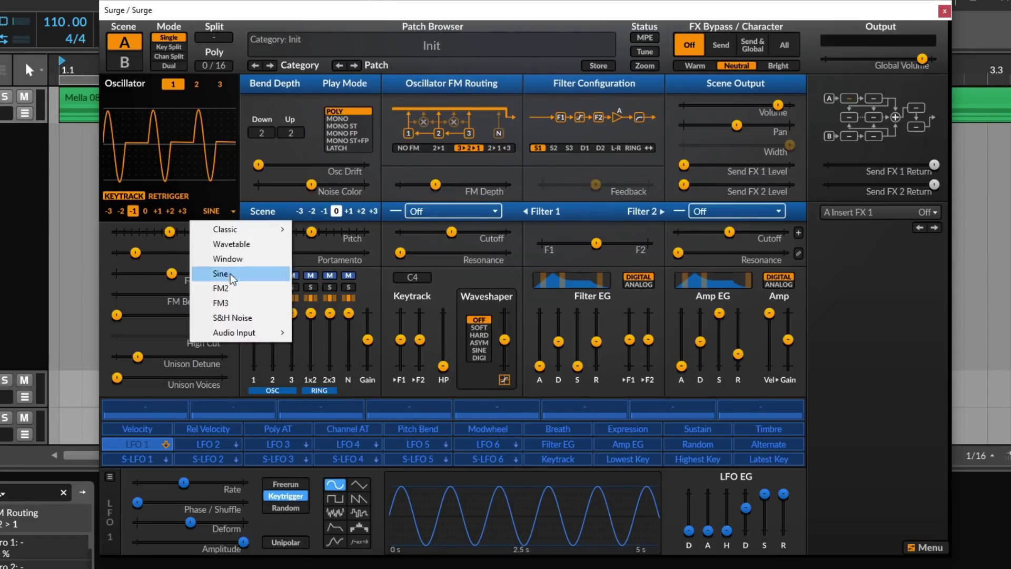
click(226, 289)
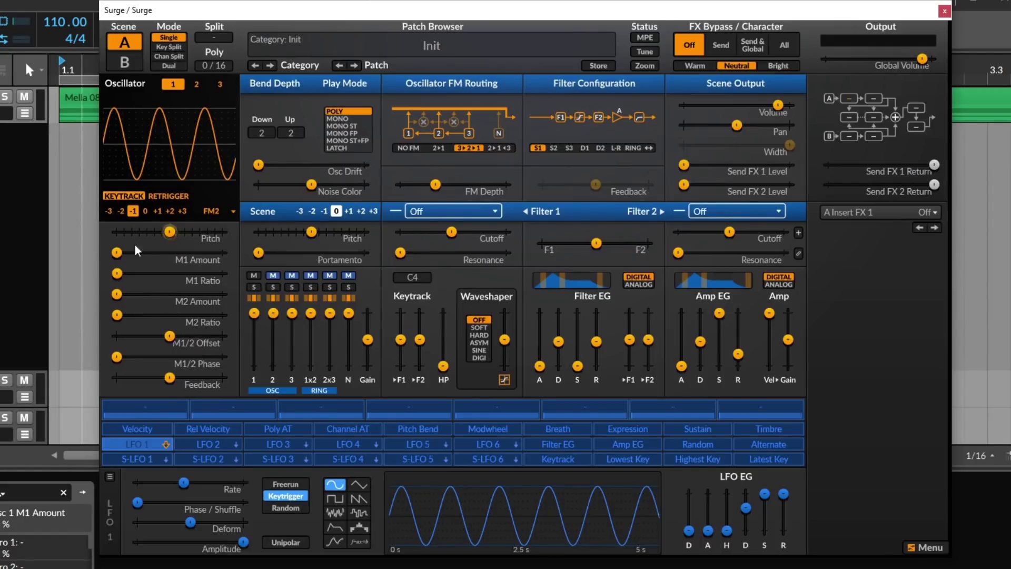
Raise the FM2 oscillator's M1 Amount and M1 Ratio, and raise M2 Amount with a slightly higher M2 Ratio
click(117, 274)
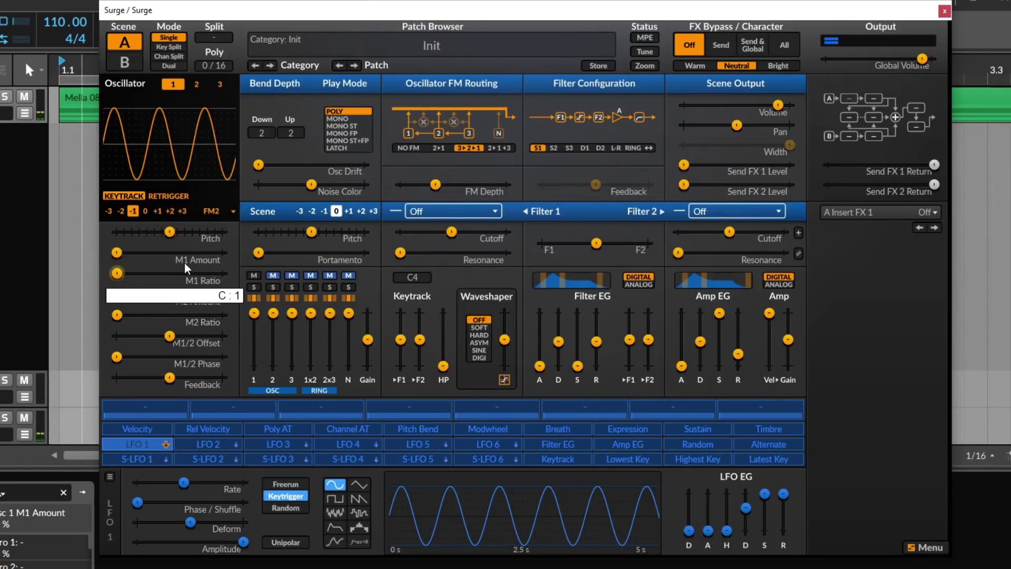
drag(128, 250, 175, 252)
right_click(181, 255)
mouse_move(120, 273)
mouse_down()
mouse_move(151, 273)
mouse_move(138, 272)
mouse_up()
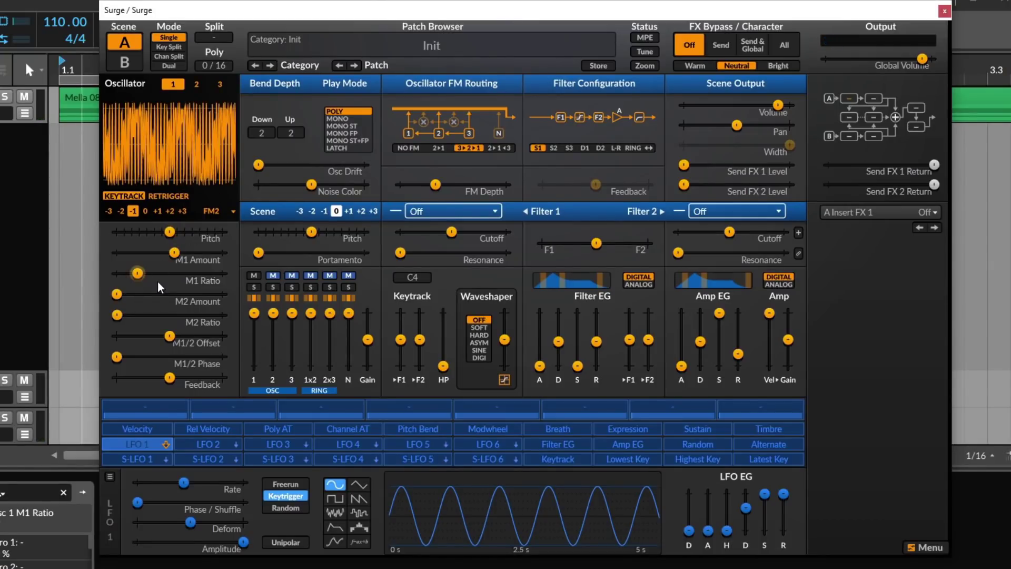
drag(117, 294, 195, 294)
drag(117, 315, 120, 315)
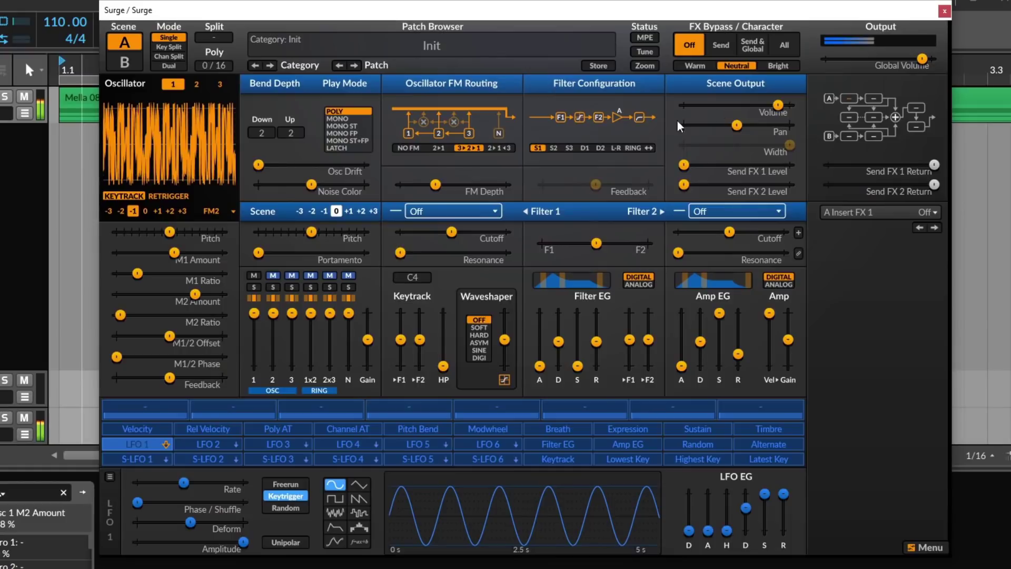
Lower the global volume slightly, and readjust the FM2 oscillator's M1/2 Offset along with both modulators' ratios and amounts
drag(922, 59, 916, 59)
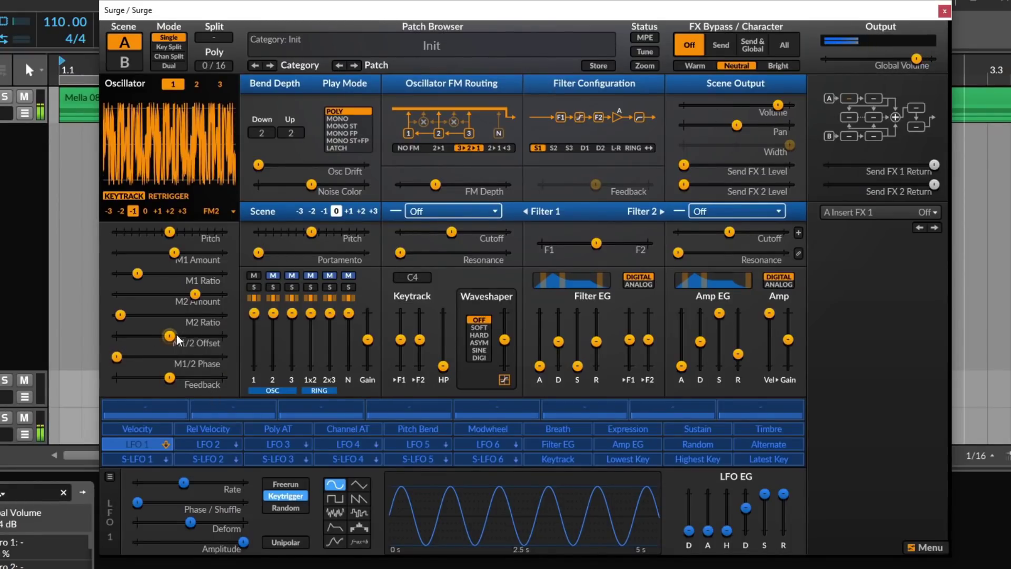
drag(171, 335, 164, 343)
drag(120, 314, 134, 315)
drag(137, 273, 151, 252)
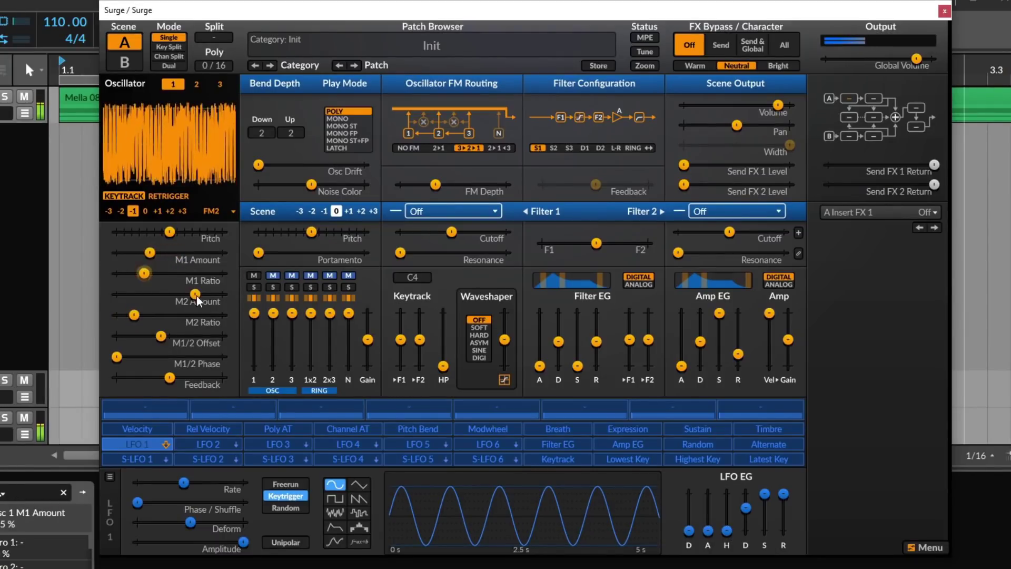
click(195, 294)
drag(195, 294, 166, 294)
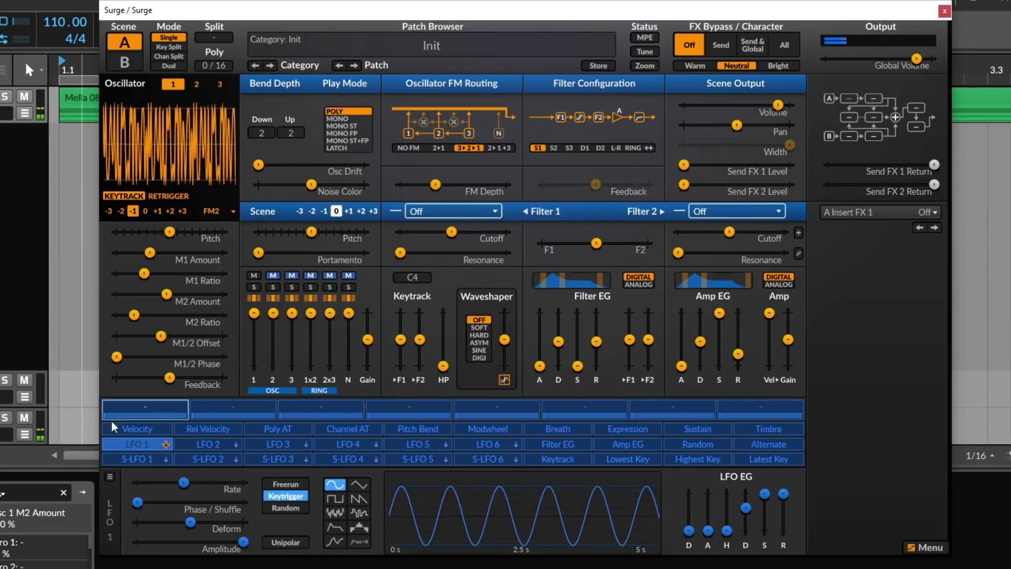
mouse_move(166, 337)
mouse_down()
mouse_move(214, 335)
mouse_move(136, 335)
mouse_move(168, 335)
mouse_up()
Set oscillator 1's octave to -2, and move M1/2 Phase past midway with Feedback below centre
click(121, 211)
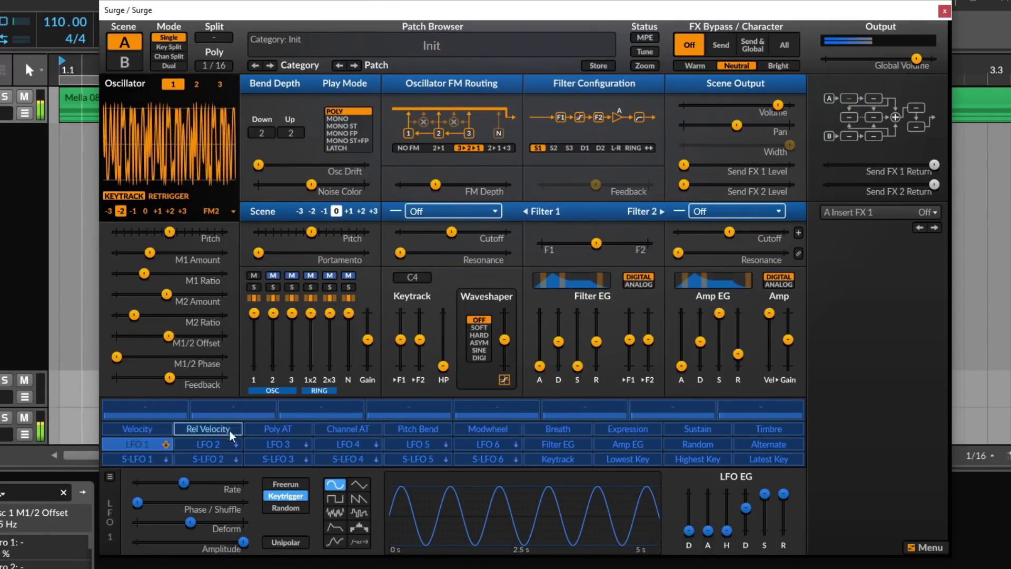
drag(117, 361, 180, 362)
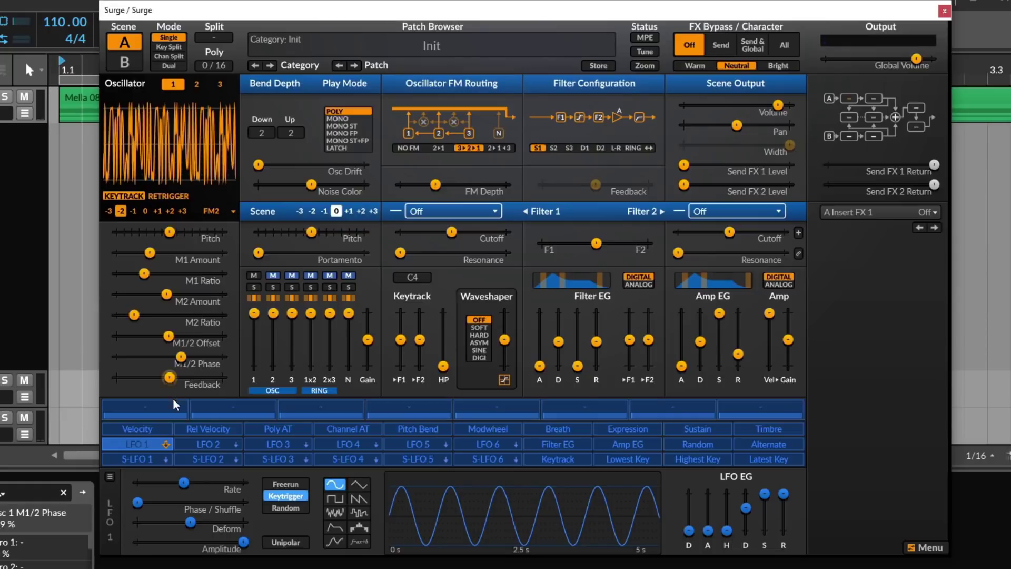
drag(176, 375, 154, 377)
Switch oscillator 1 to the FM3 type, and raise M1 Amount close to maximum with a slightly higher M1 Ratio
click(221, 214)
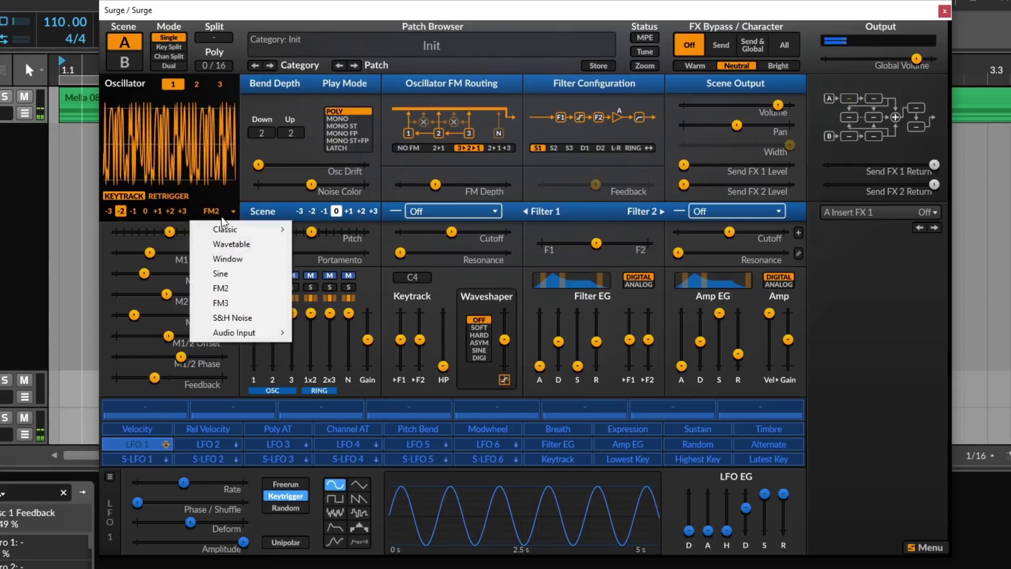
click(249, 302)
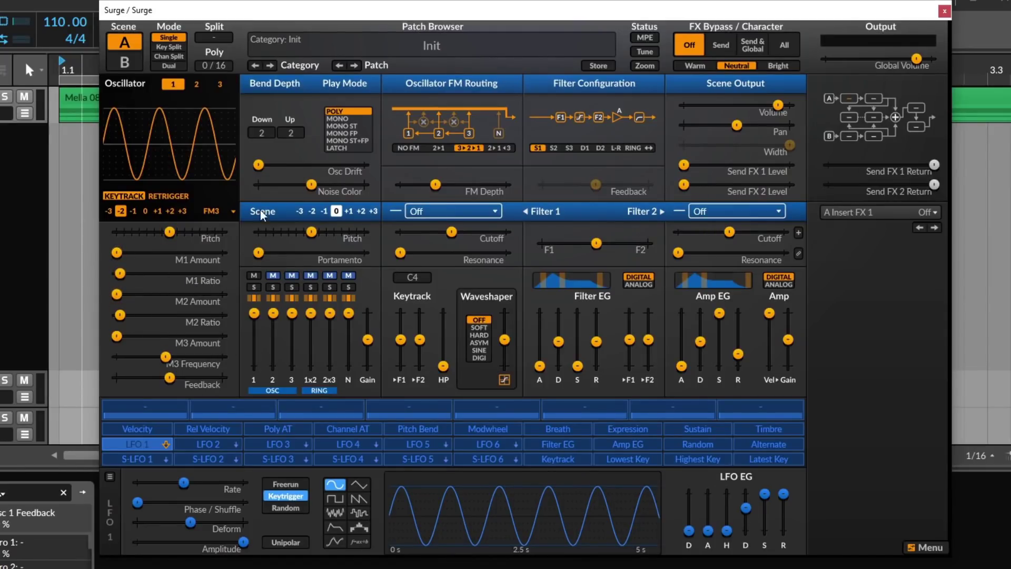
drag(120, 272, 218, 258)
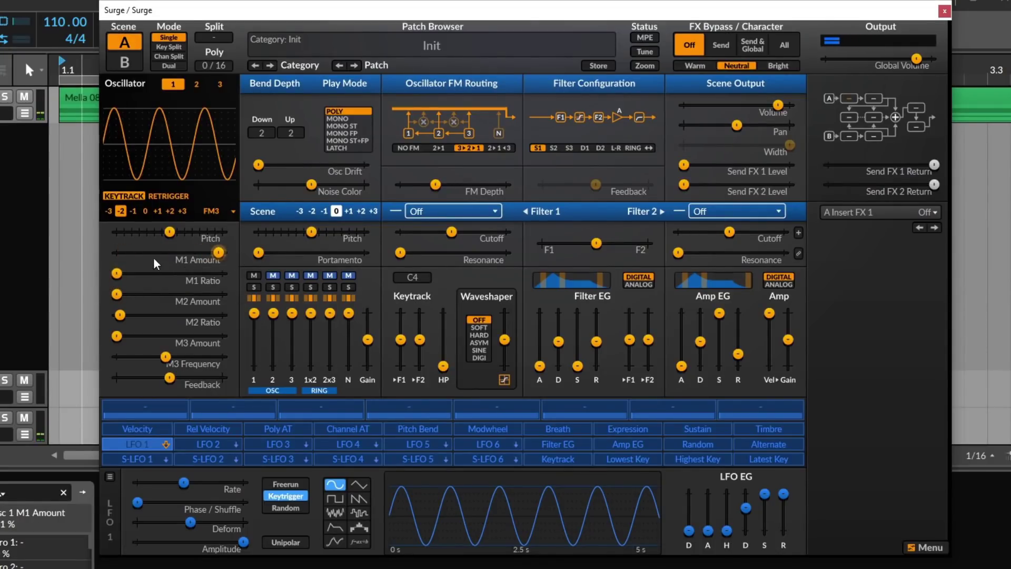
drag(113, 276, 119, 276)
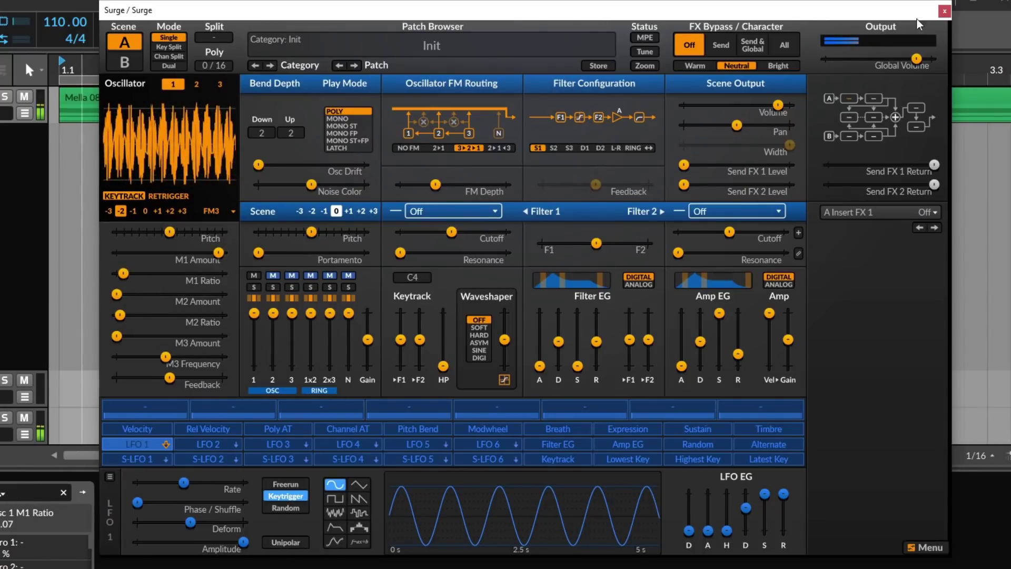
Lower the global volume slightly, and raise the FM3 oscillator's M1 Ratio while returning M2 Amount and M2 Ratio to minimum
drag(917, 59, 912, 59)
drag(137, 277, 128, 315)
double_click(141, 293)
double_click(128, 315)
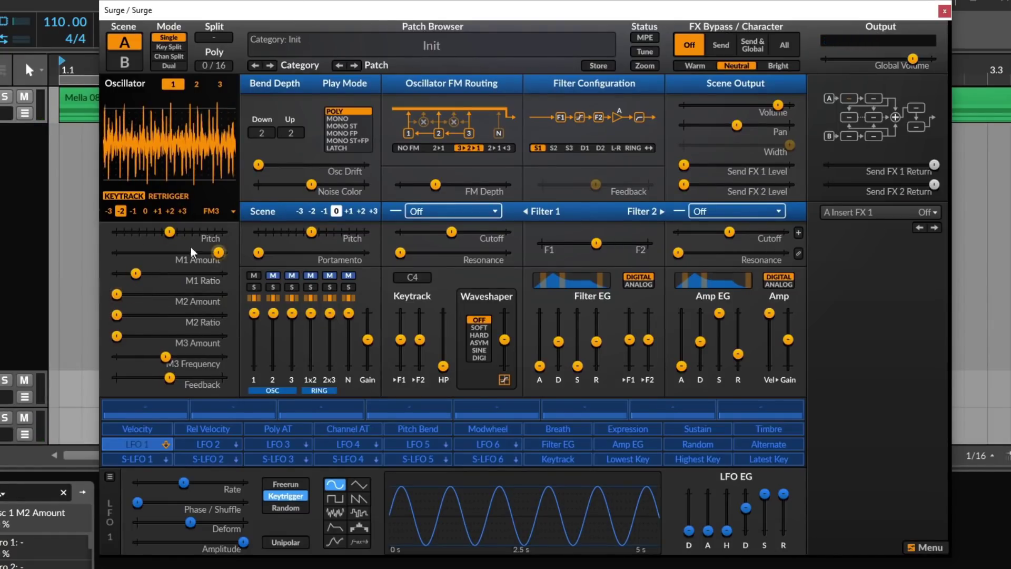
Extend the range of the FM3 oscillator's M1 Ratio and lower the ratio to its minimum
right_click(162, 277)
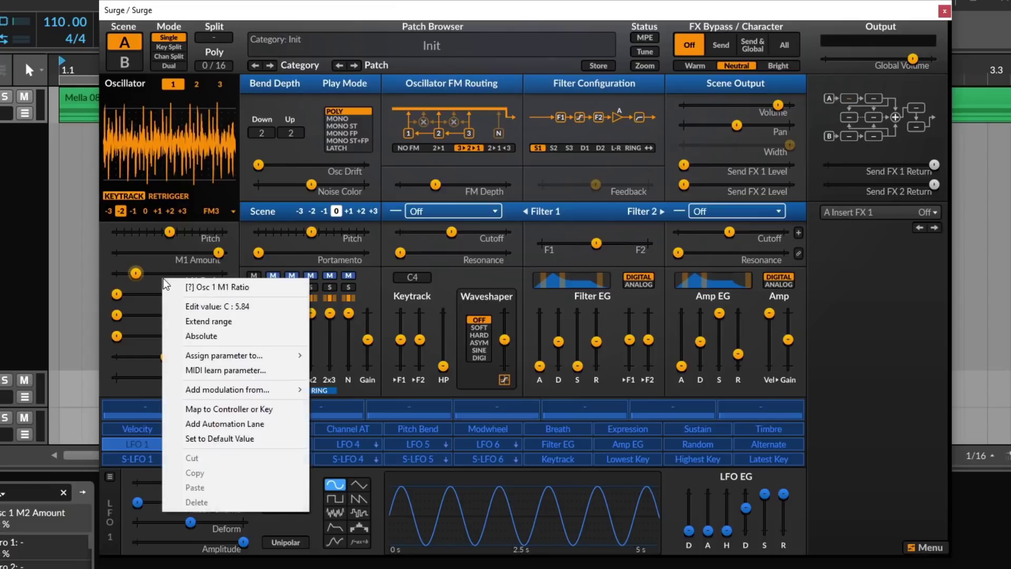
click(259, 322)
drag(138, 276, 117, 273)
Switch oscillator 1 to the S&H Noise type and raise Correlation well above centre
click(213, 207)
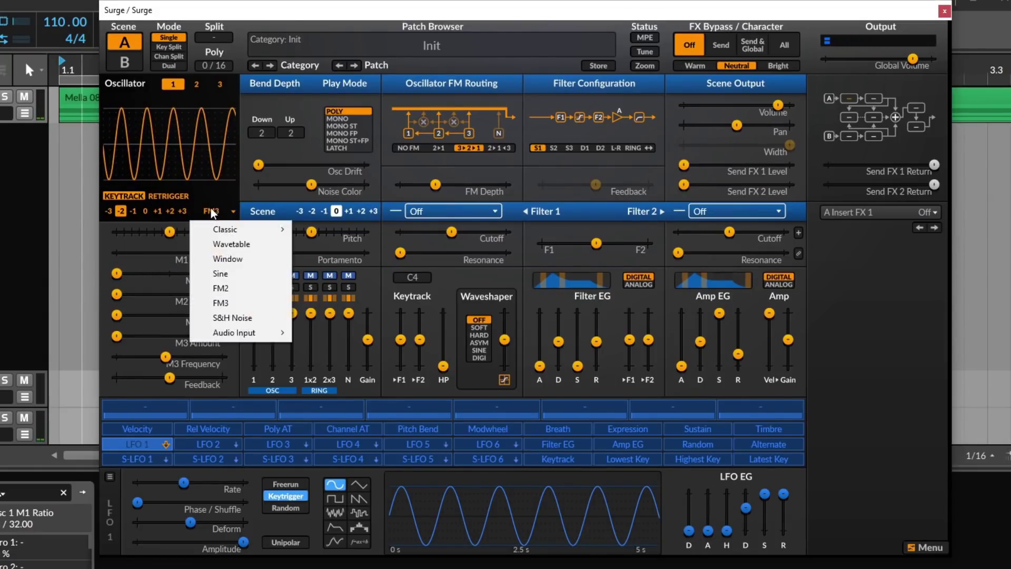
click(250, 319)
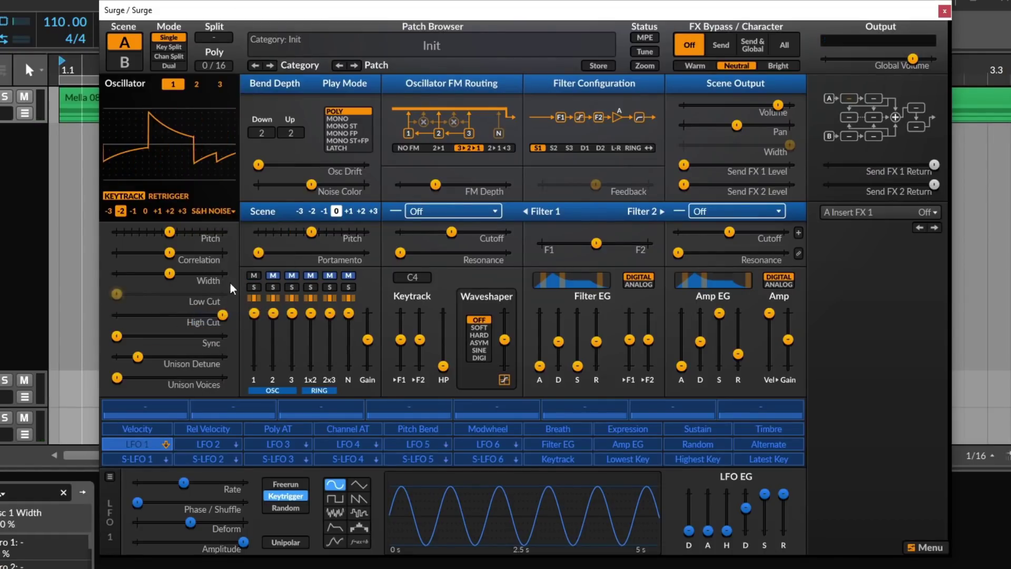
mouse_move(117, 335)
mouse_down()
mouse_move(172, 336)
mouse_move(117, 335)
mouse_up()
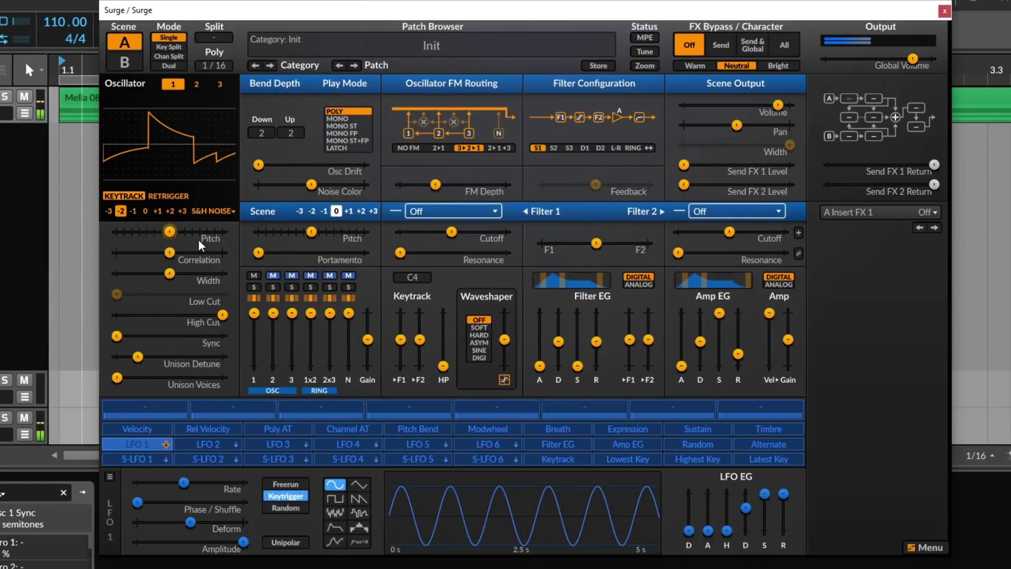
mouse_move(170, 253)
mouse_down()
mouse_move(222, 253)
mouse_move(122, 253)
mouse_move(223, 253)
mouse_move(177, 253)
mouse_up()
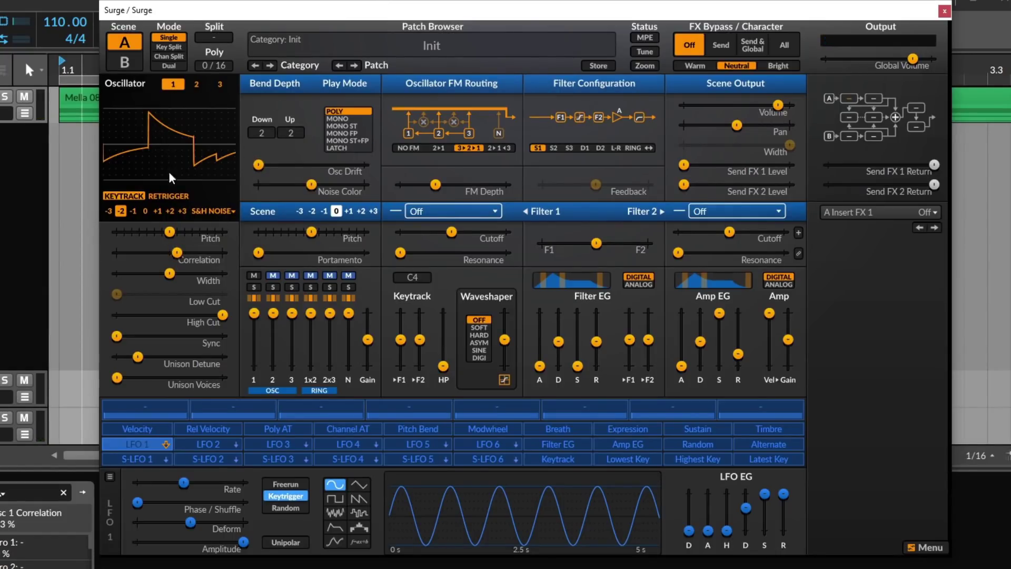
drag(177, 253, 202, 252)
Raise the S&H Noise oscillator's Sync, maximum Pitch and octave to +3, and bring Width and Correlation below centre
drag(117, 336, 215, 335)
mouse_move(221, 335)
mouse_down()
mouse_move(178, 336)
mouse_move(203, 336)
mouse_up()
click(144, 272)
drag(202, 252, 221, 232)
click(181, 211)
drag(203, 272, 142, 252)
Inspect the S&H Noise oscillator's Low Cut options, and step its octave down to -3
click(117, 294)
right_click(174, 290)
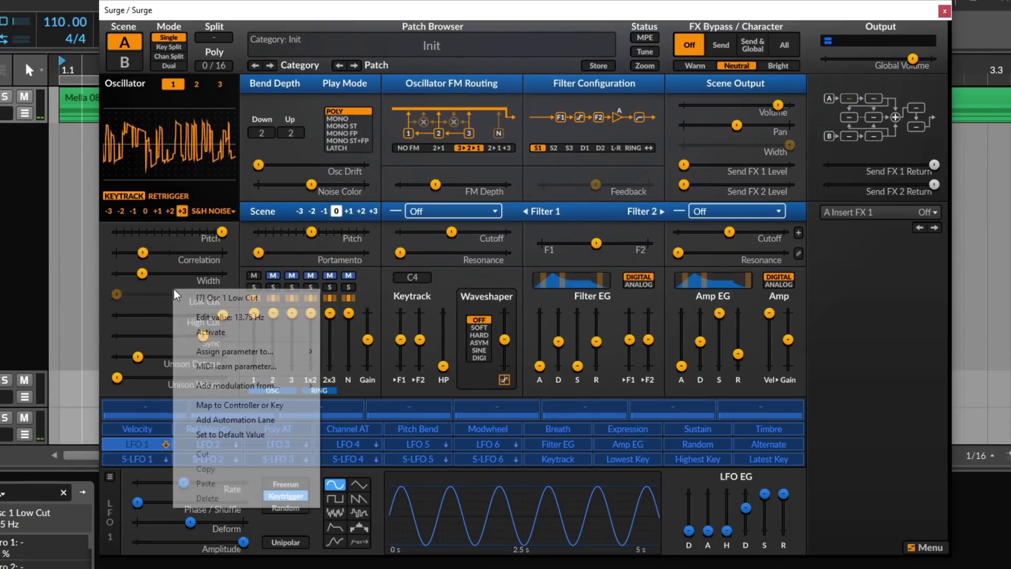
click(187, 237)
drag(171, 210, 161, 210)
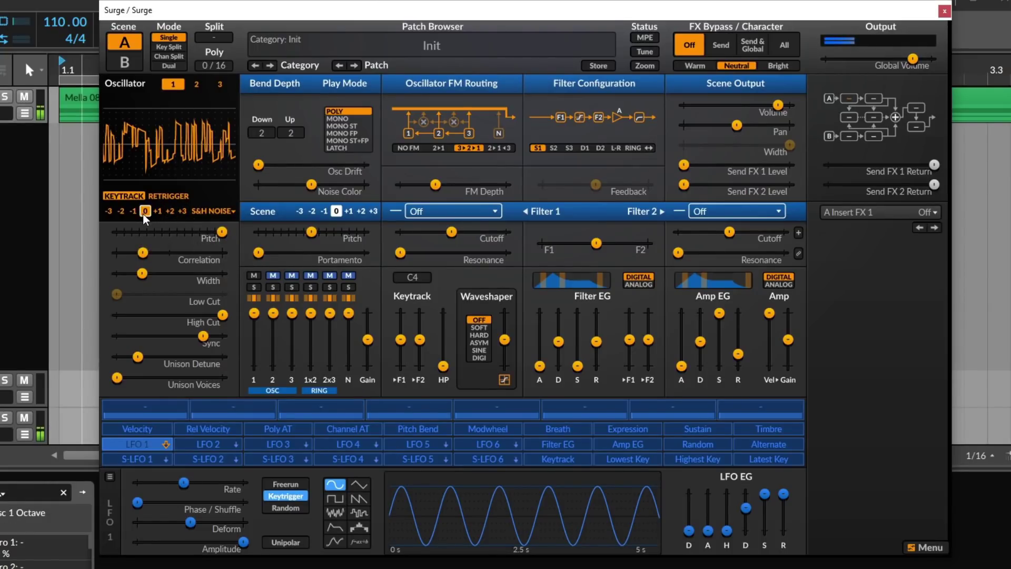
click(129, 210)
click(108, 212)
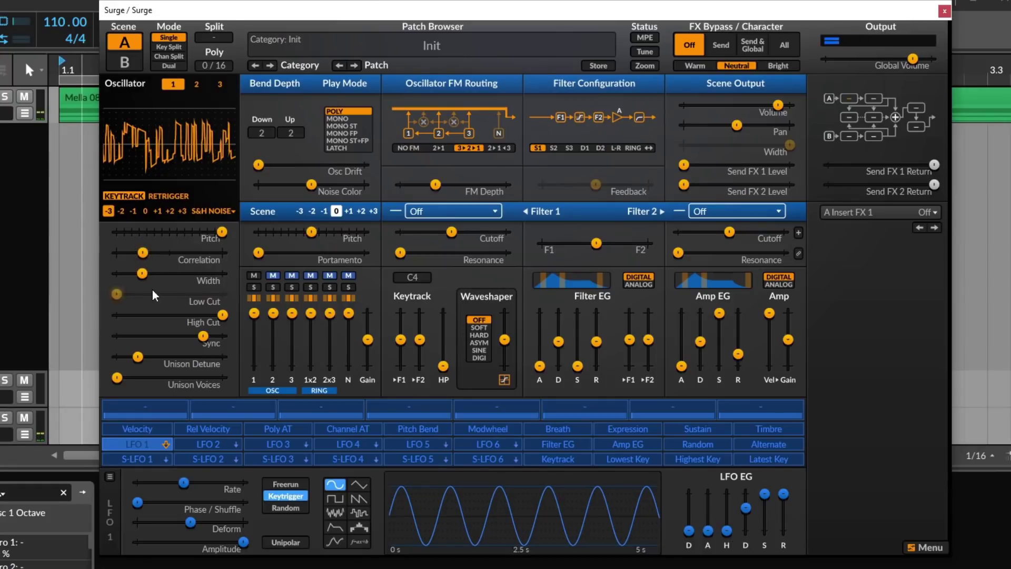
Lower Correlation and raise Width, and set Unison Voices to maximum with Unison Detune near minimum and Sync at 0.00 semitones
drag(143, 252, 188, 272)
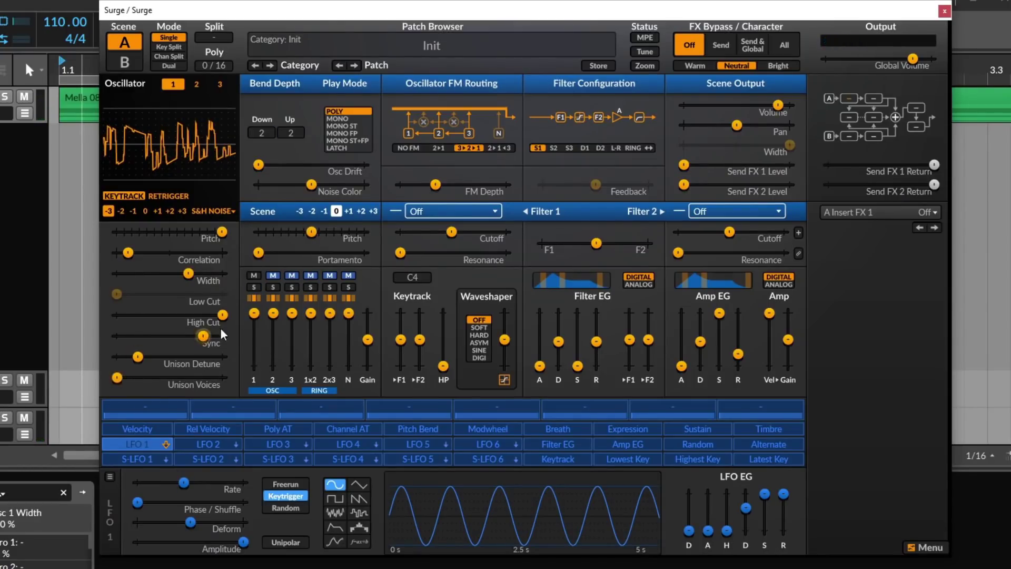
drag(137, 356, 116, 356)
drag(203, 335, 116, 336)
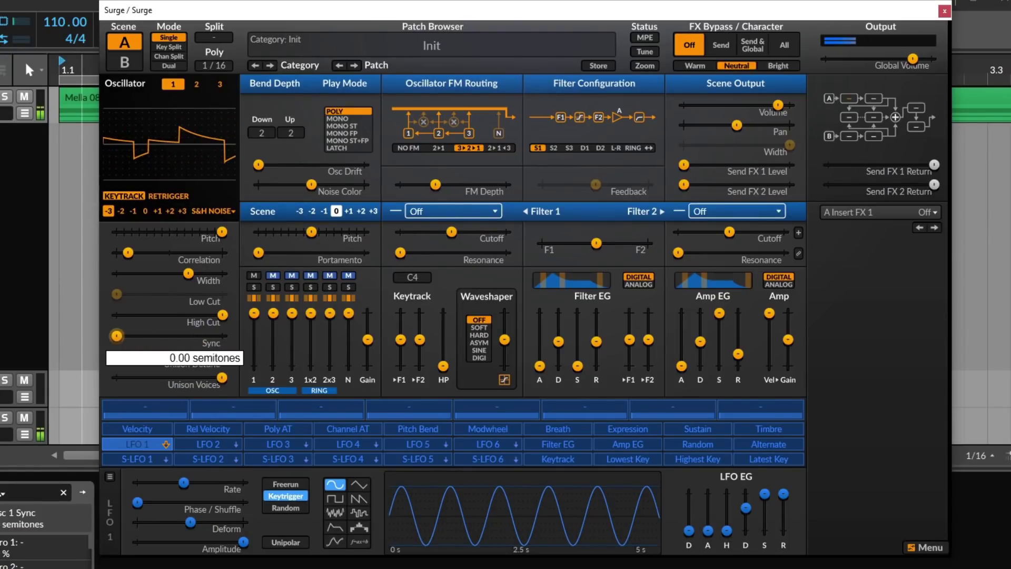
Switch oscillator 1 to the stereo Audio Input type
click(226, 209)
mouse_move(263, 332)
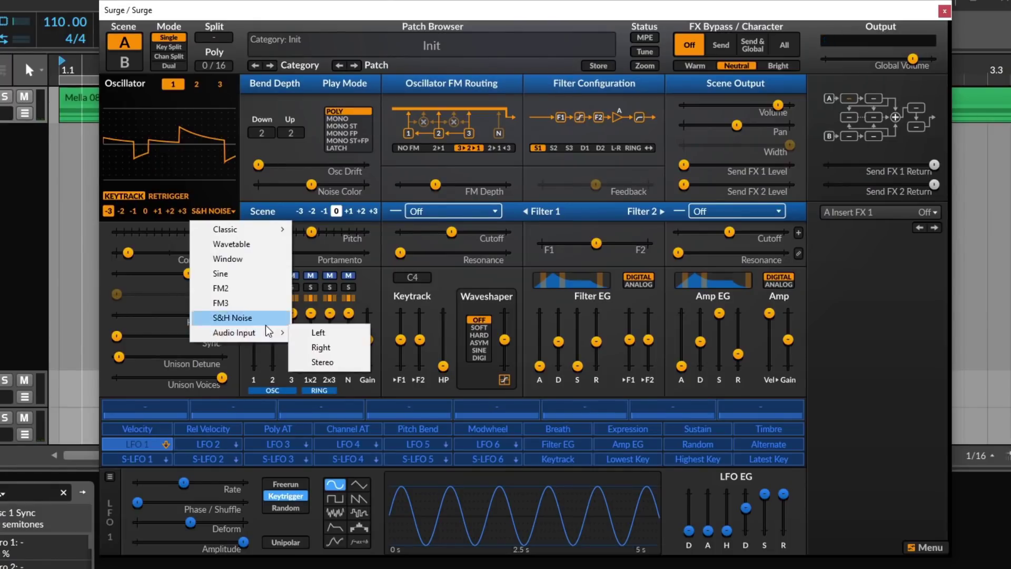
click(339, 358)
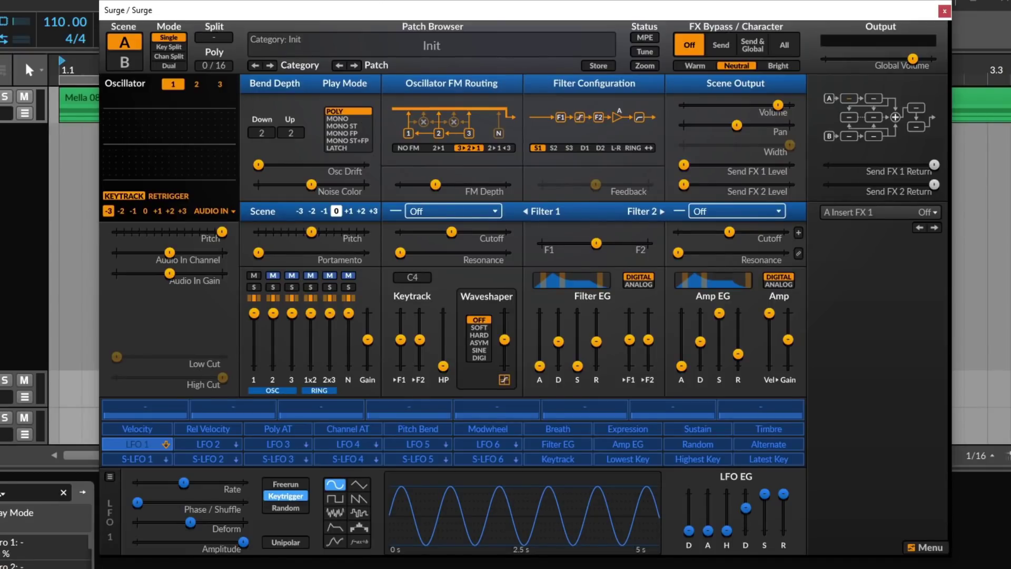
Switch oscillator 1 to the Classic Sawtooth and set its octave to 0
click(209, 211)
mouse_move(260, 226)
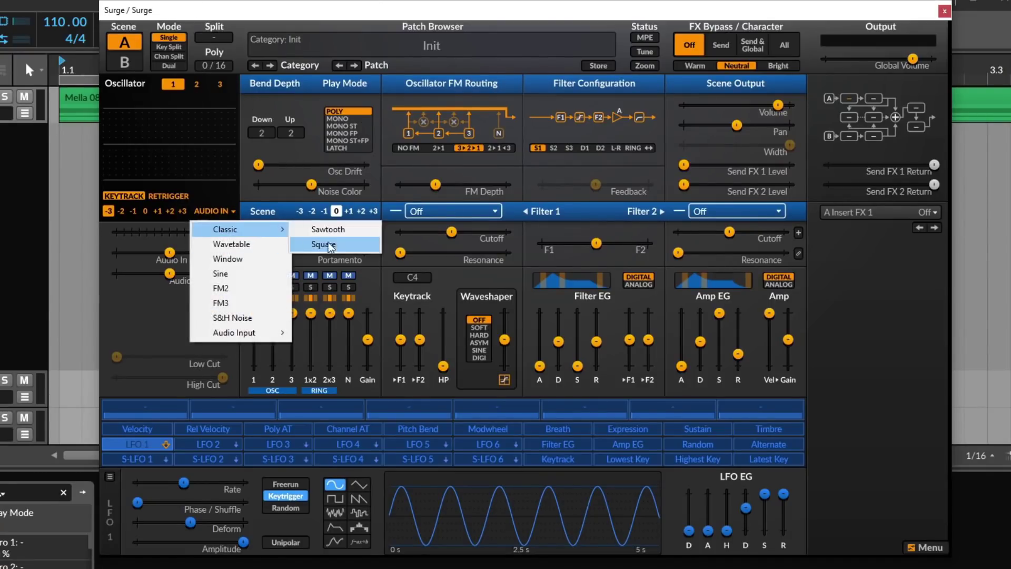
click(337, 234)
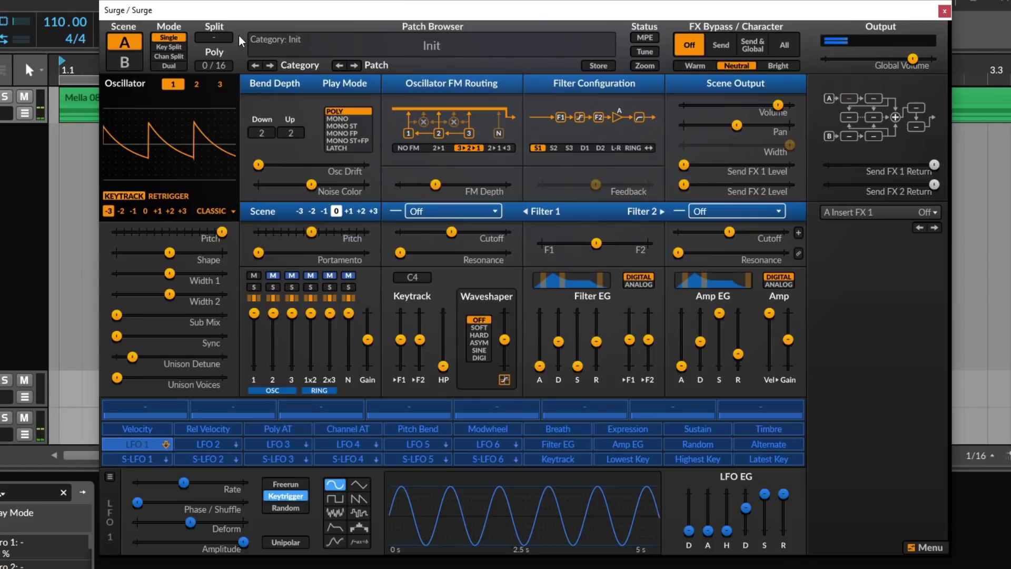
click(145, 210)
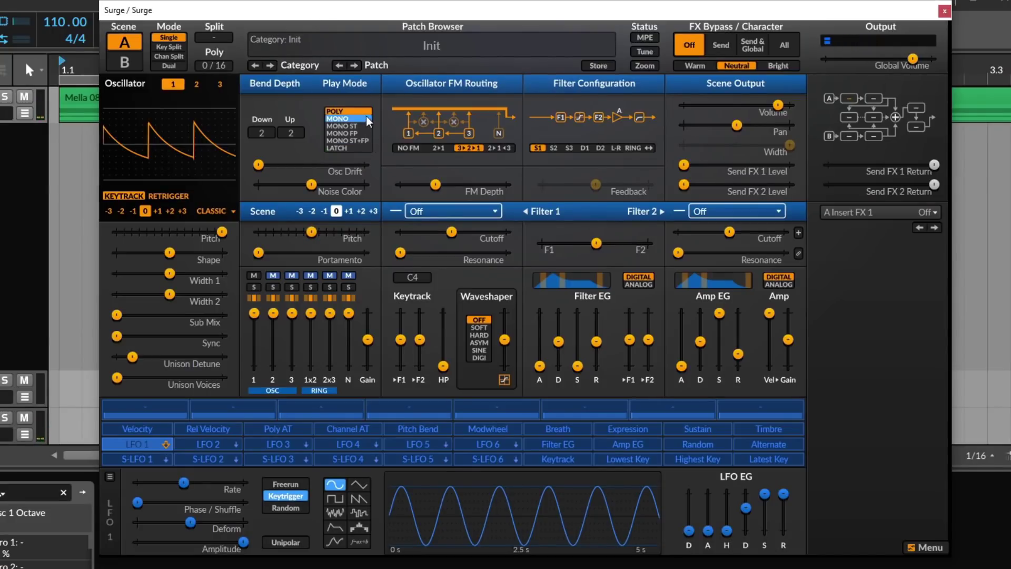
Try the Mono ST play mode and set Play Mode back to Mono
click(353, 121)
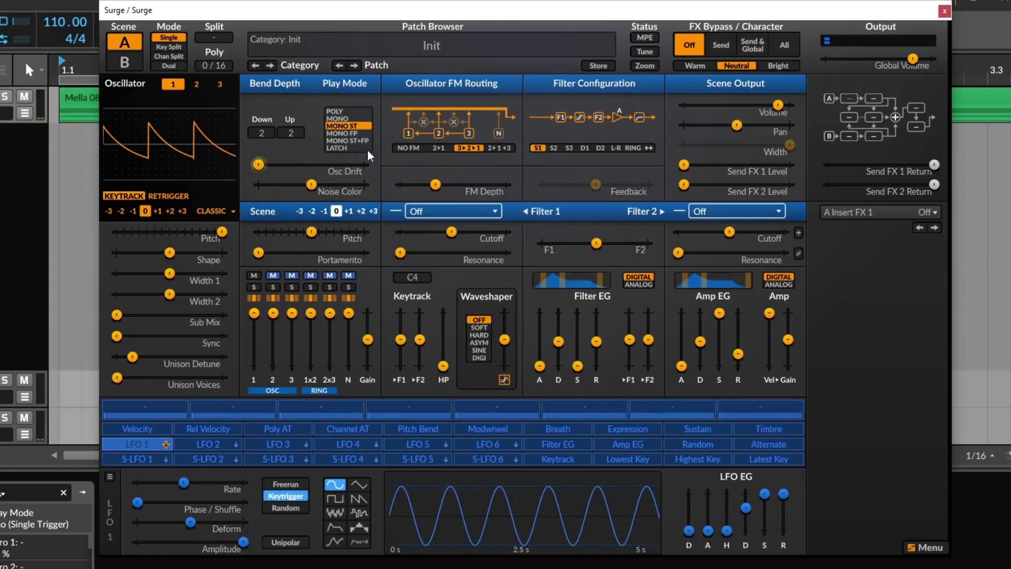
click(353, 119)
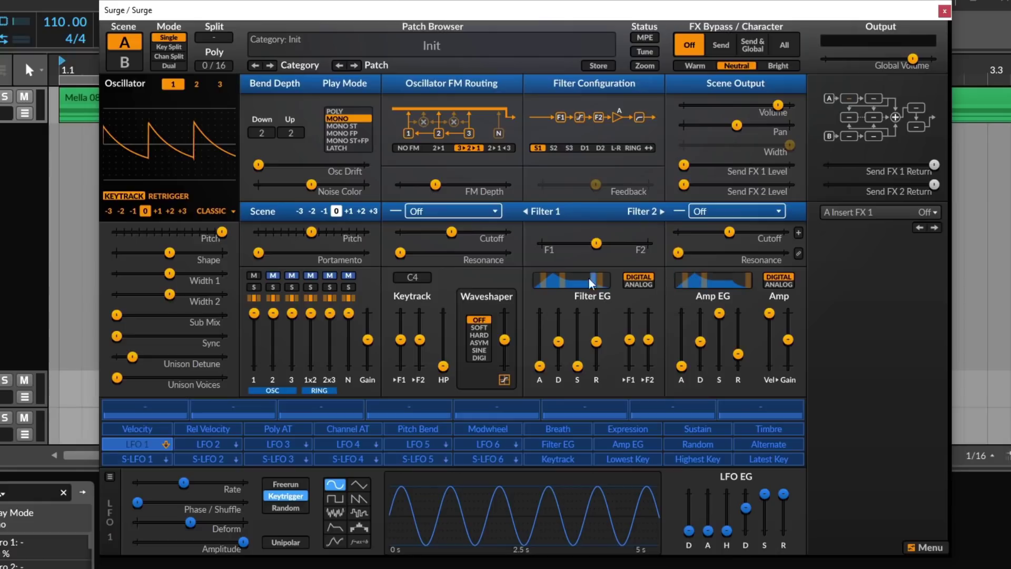
Set Filter 1 to the Legacy Ladder lowpass with a slightly lower cutoff, and raise the Filter EG's Filter 1 amount and decay
right_click(463, 214)
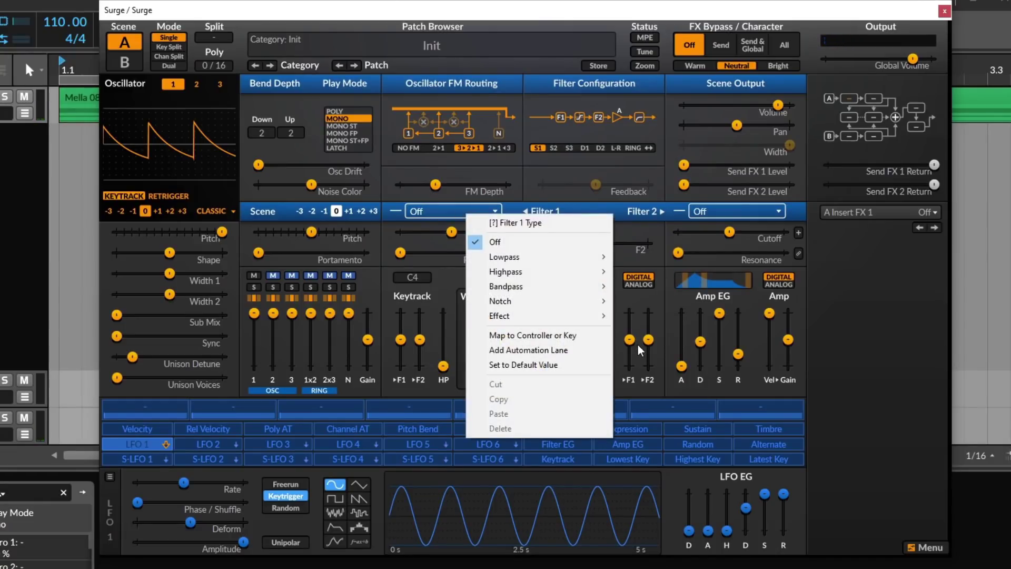
mouse_move(600, 256)
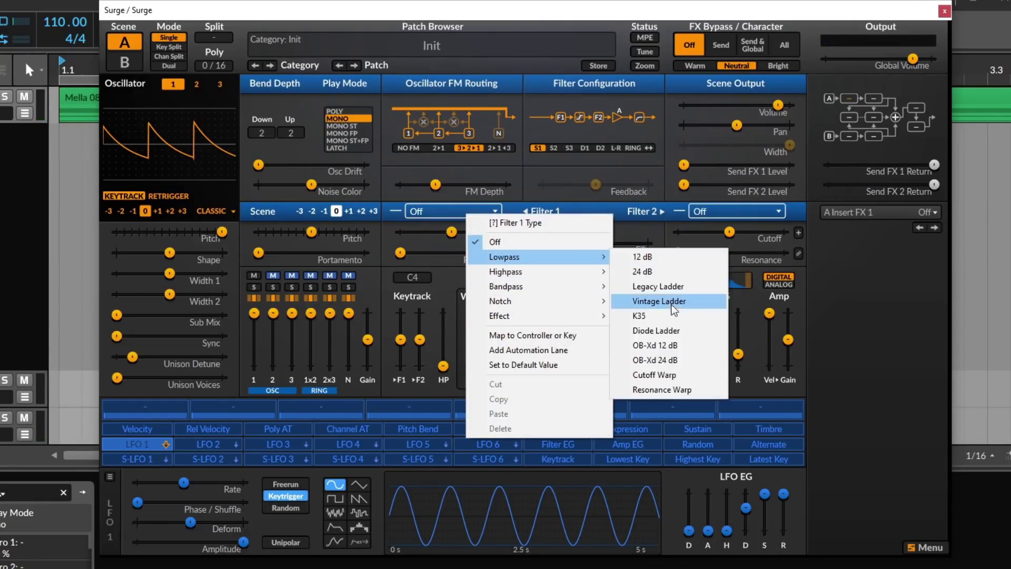
click(674, 287)
drag(464, 236, 453, 236)
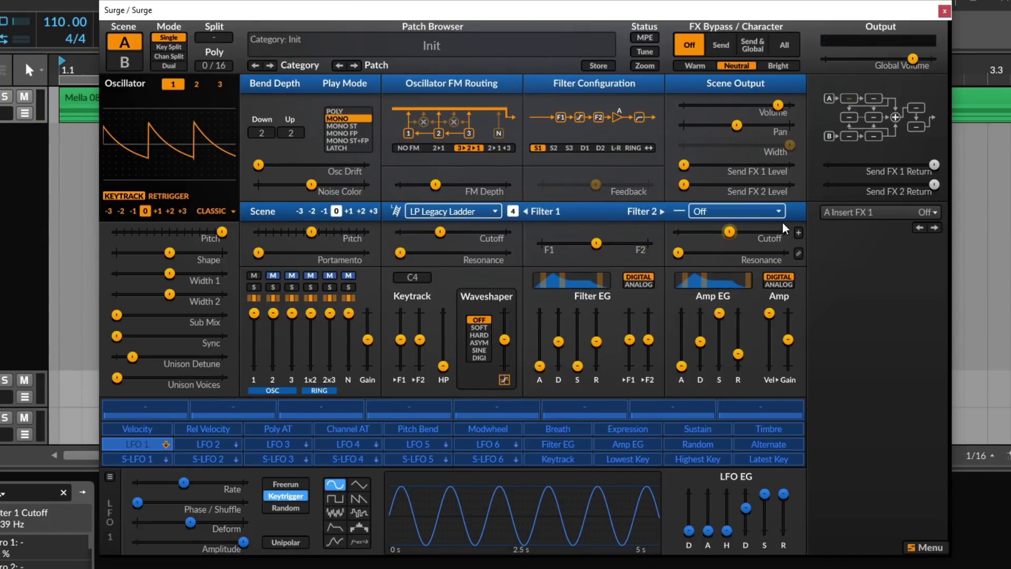
drag(630, 339, 629, 313)
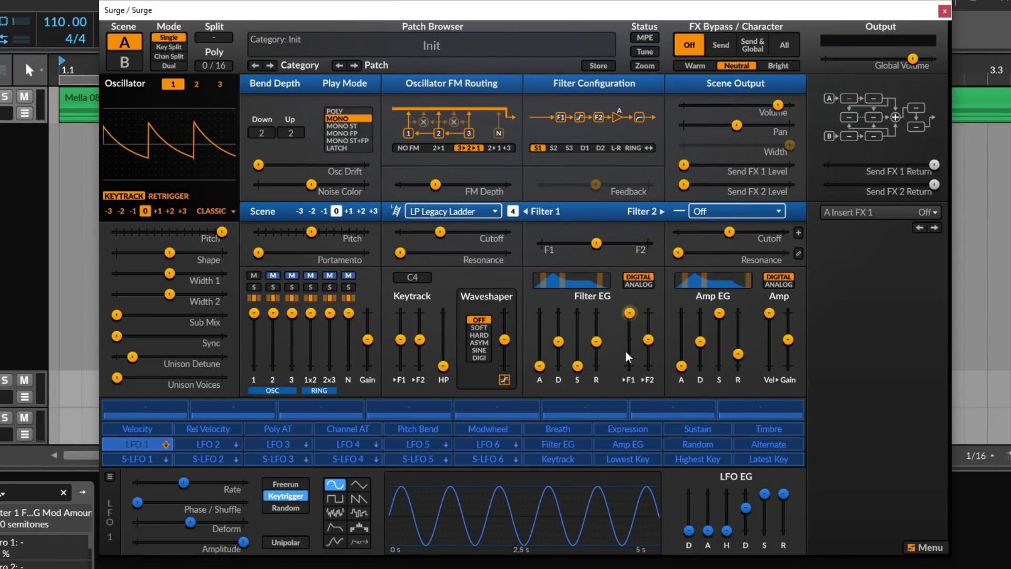
mouse_move(558, 341)
mouse_down()
mouse_move(559, 313)
mouse_move(560, 326)
mouse_up()
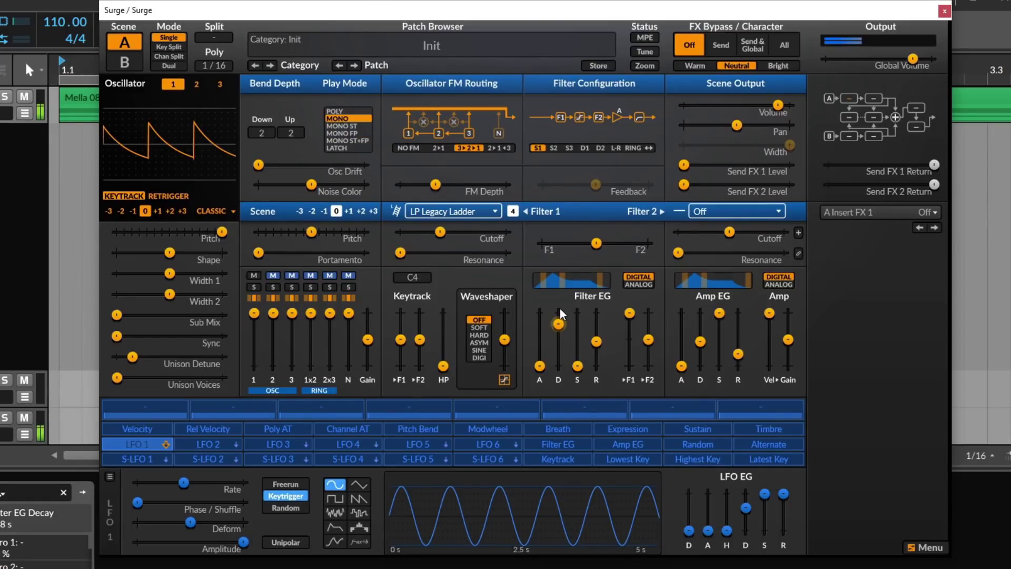
Switch Play Mode through Mono ST to Mono FP and view its note priority options
click(354, 126)
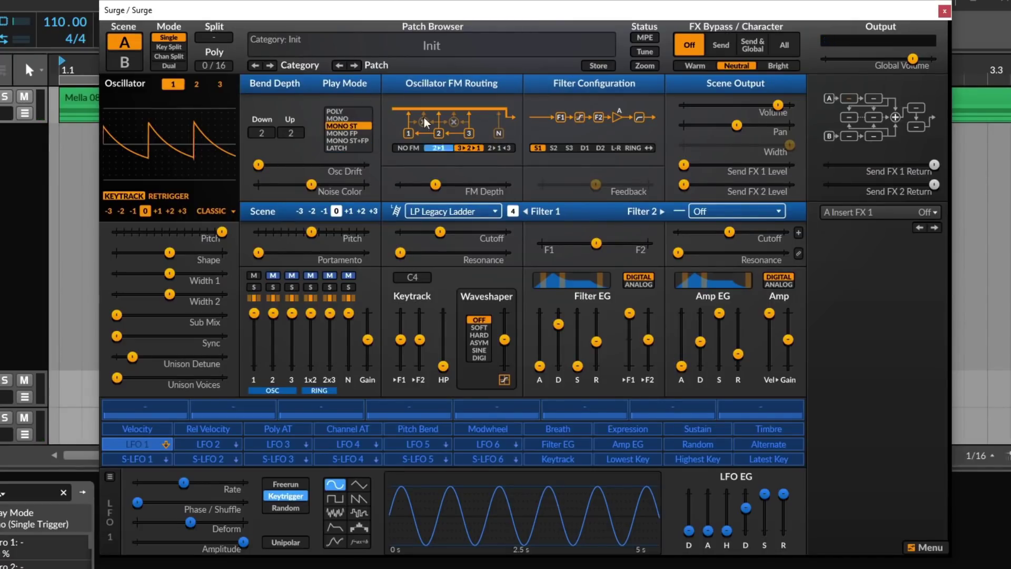
click(352, 134)
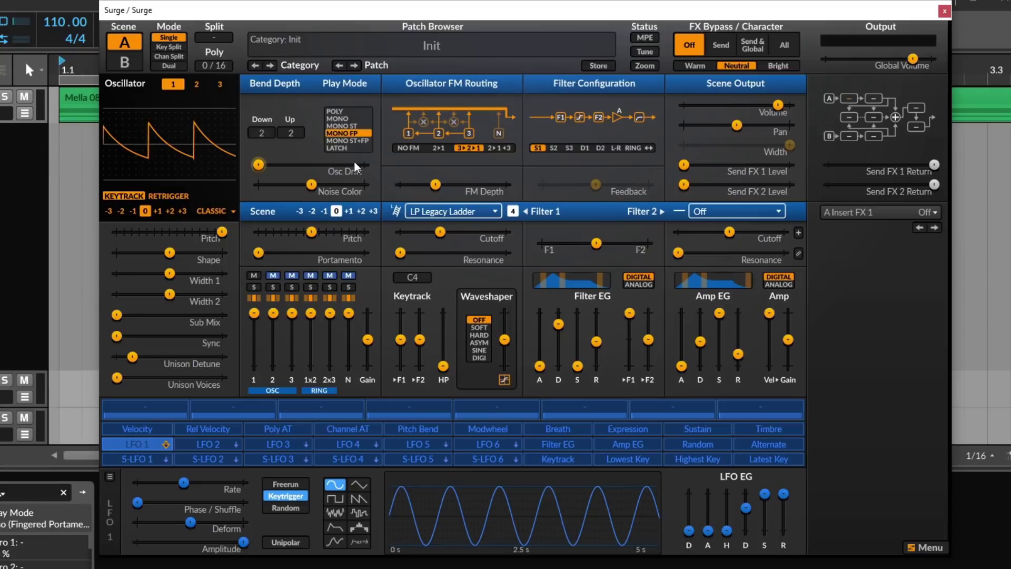
right_click(361, 131)
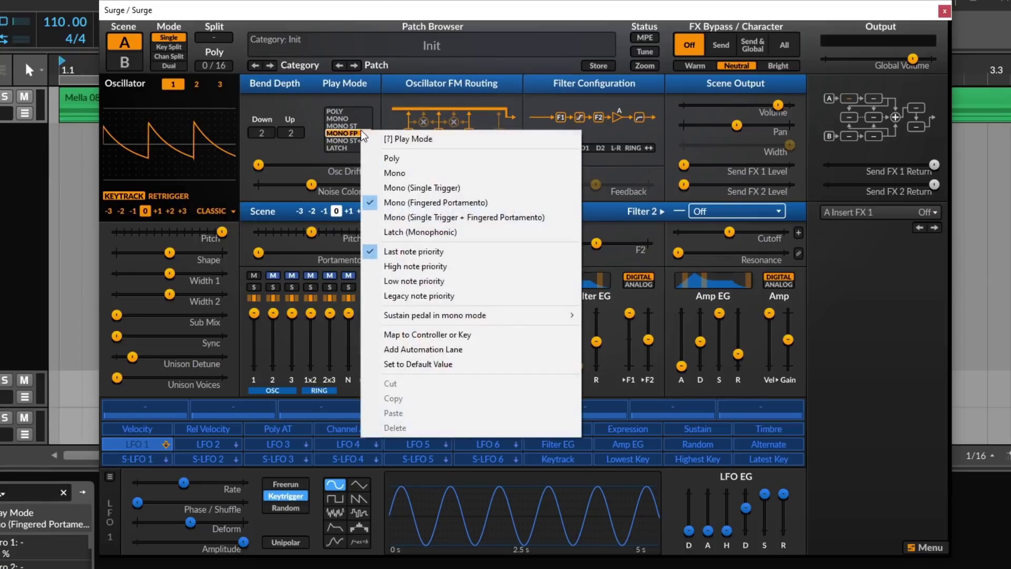
click(339, 185)
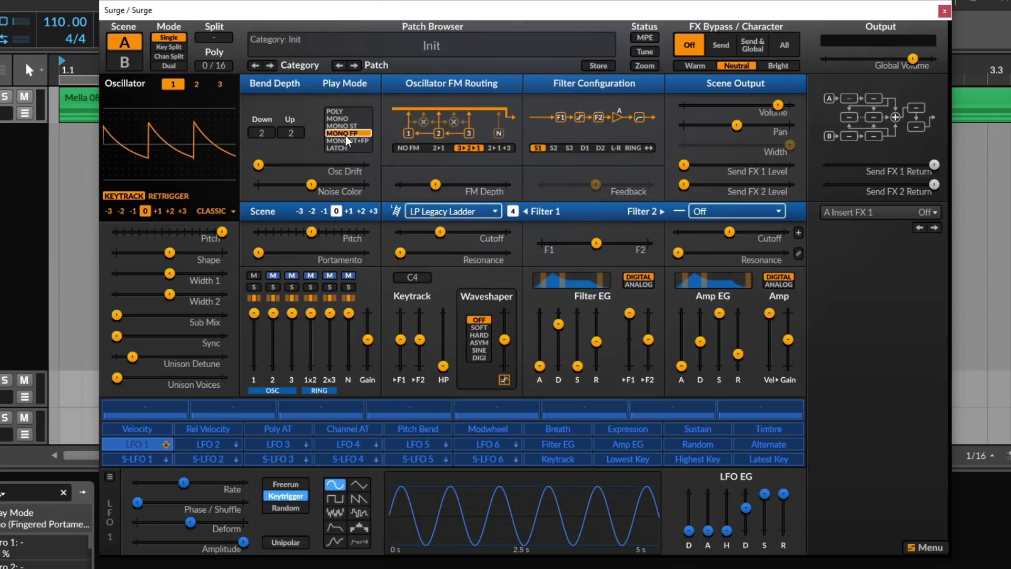
Raise Portamento to near its midpoint and compare the Mono and Mono ST+FP play modes
drag(254, 255, 314, 254)
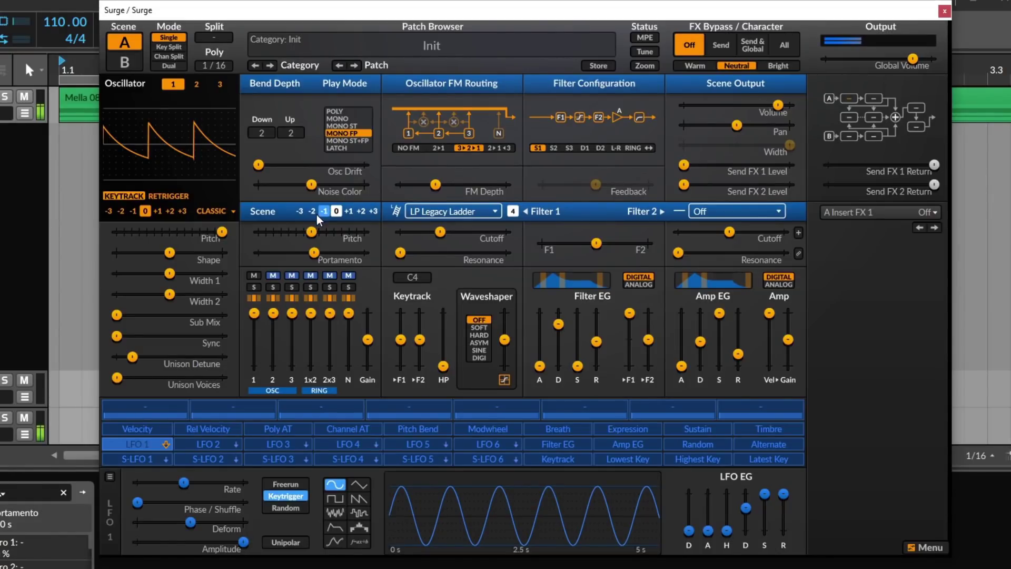
drag(321, 263, 313, 262)
click(344, 121)
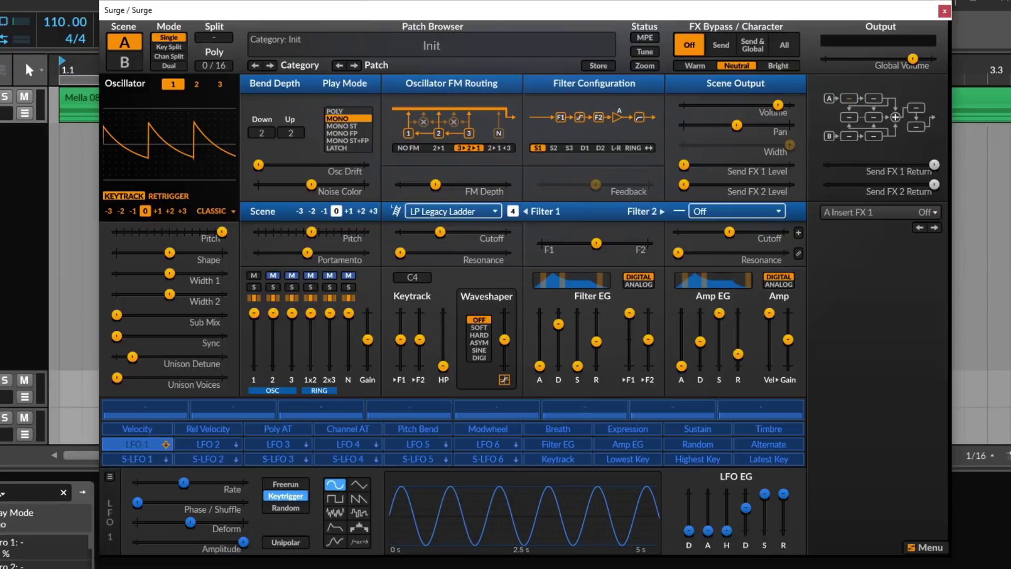
click(360, 141)
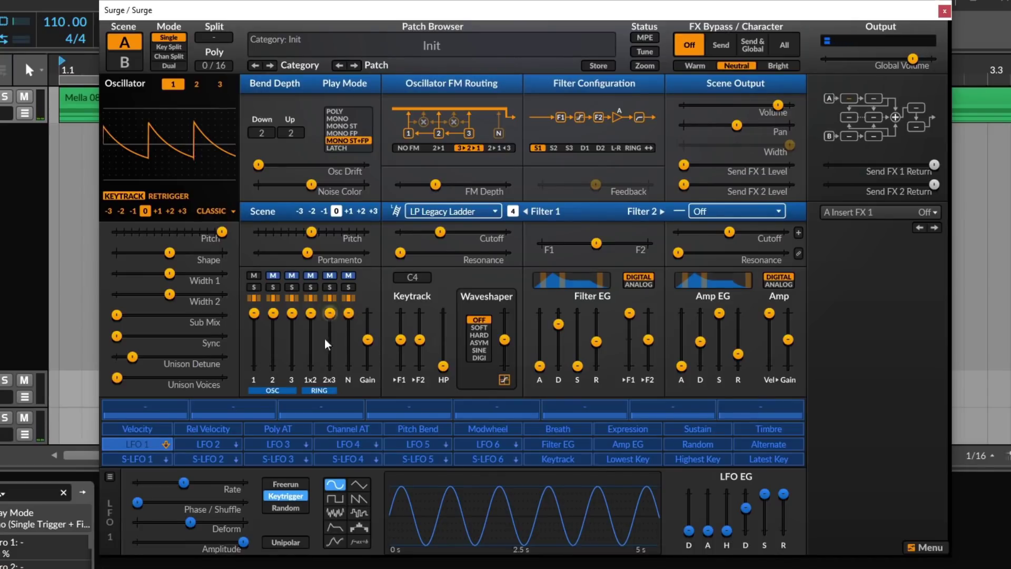
click(311, 255)
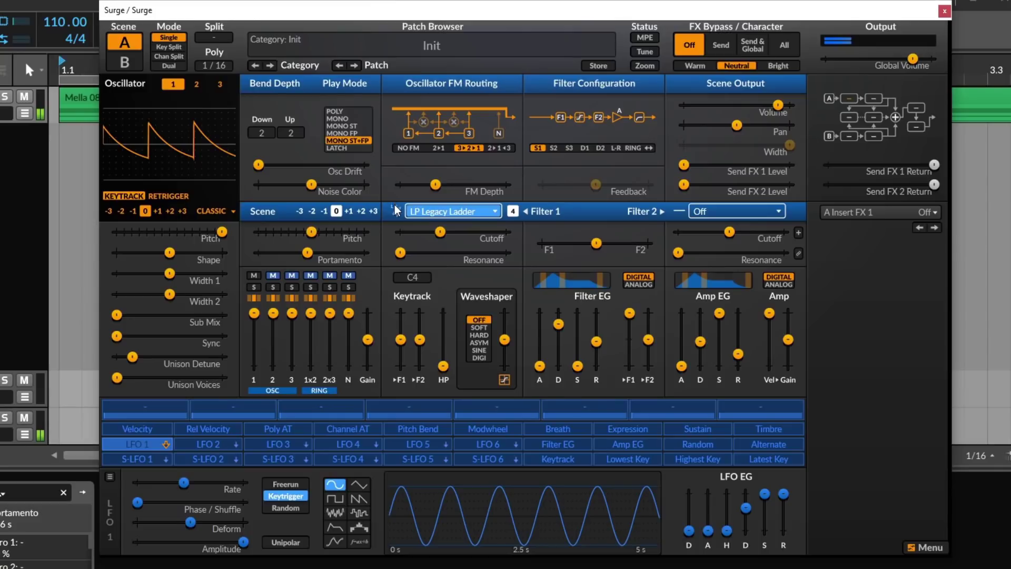
Try the Latch play mode with Filter EG decay and sustain at maximum, and return Play Mode to Poly
click(352, 148)
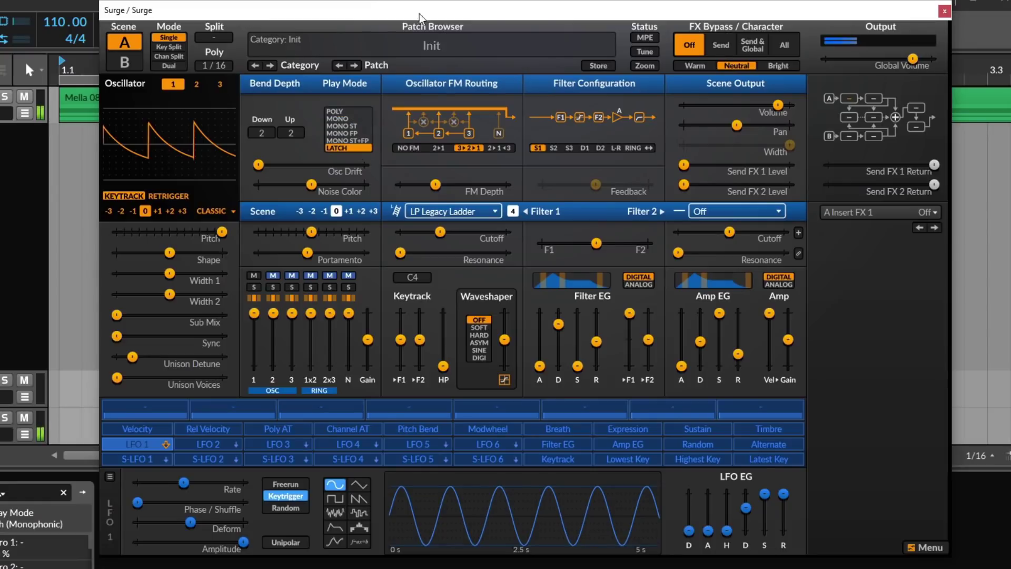
drag(558, 324, 558, 312)
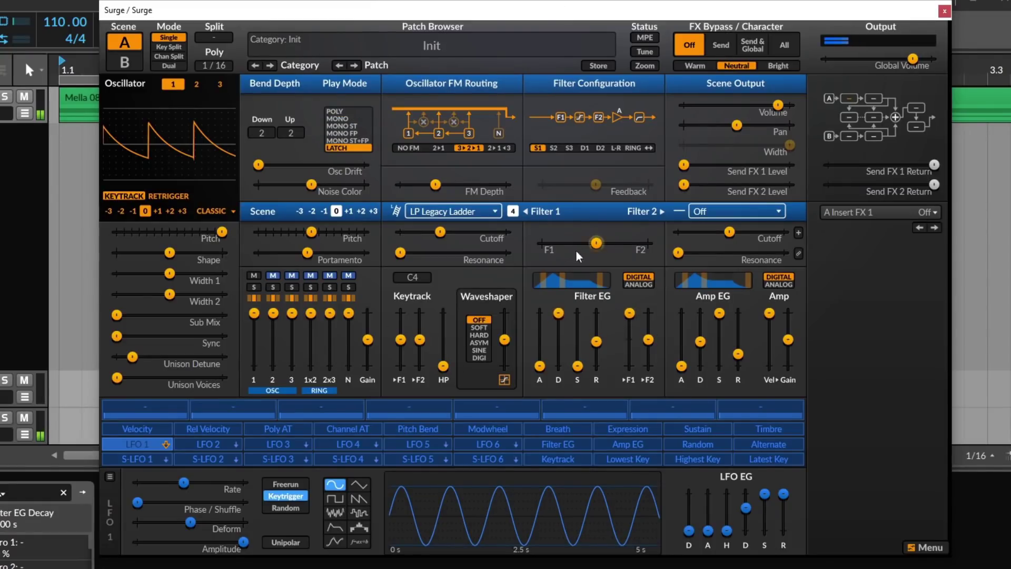
drag(580, 365, 579, 313)
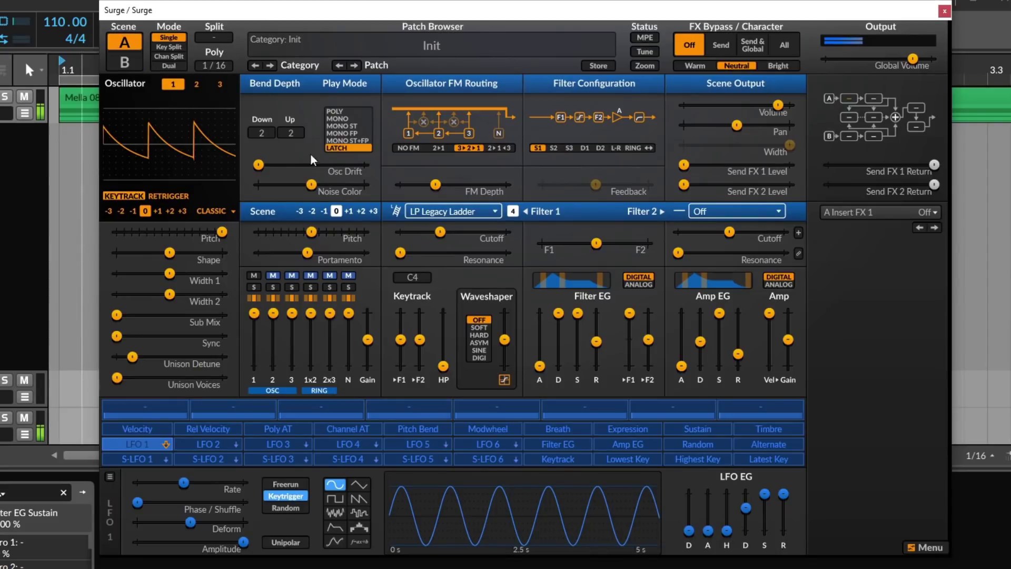
click(337, 111)
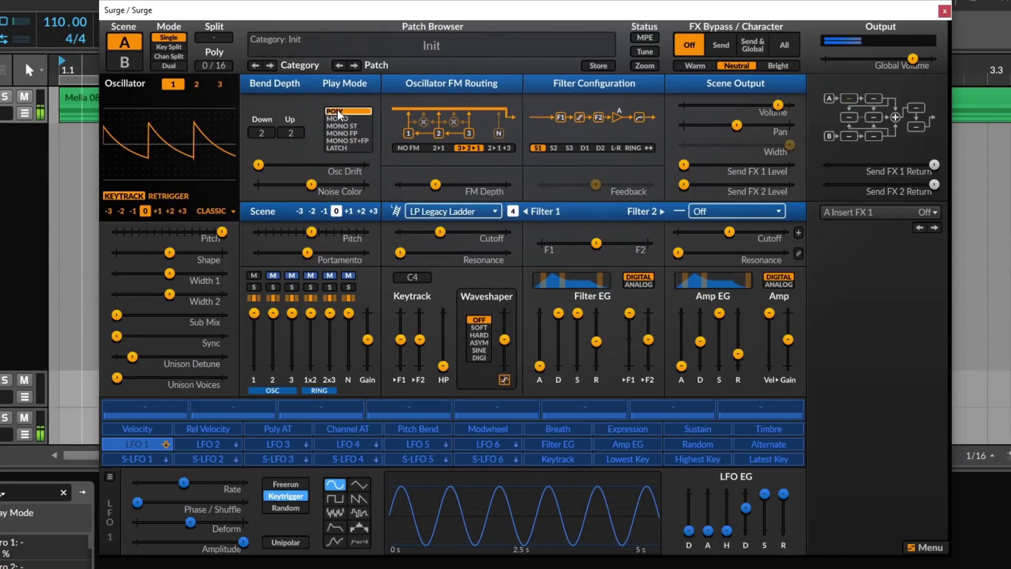
Load the Init Saw patch from the factory Templates category
click(452, 50)
mouse_move(567, 49)
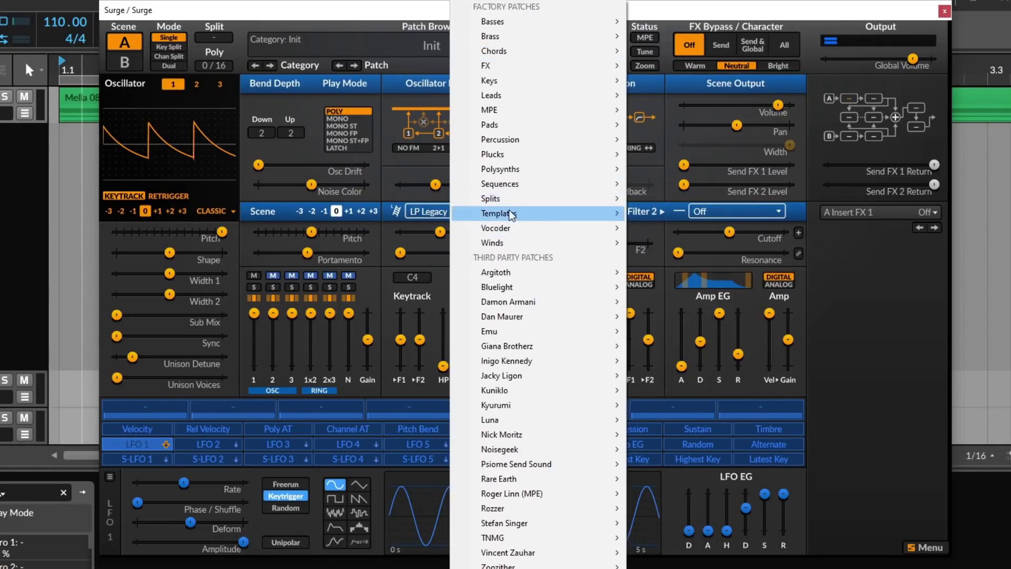
mouse_move(510, 213)
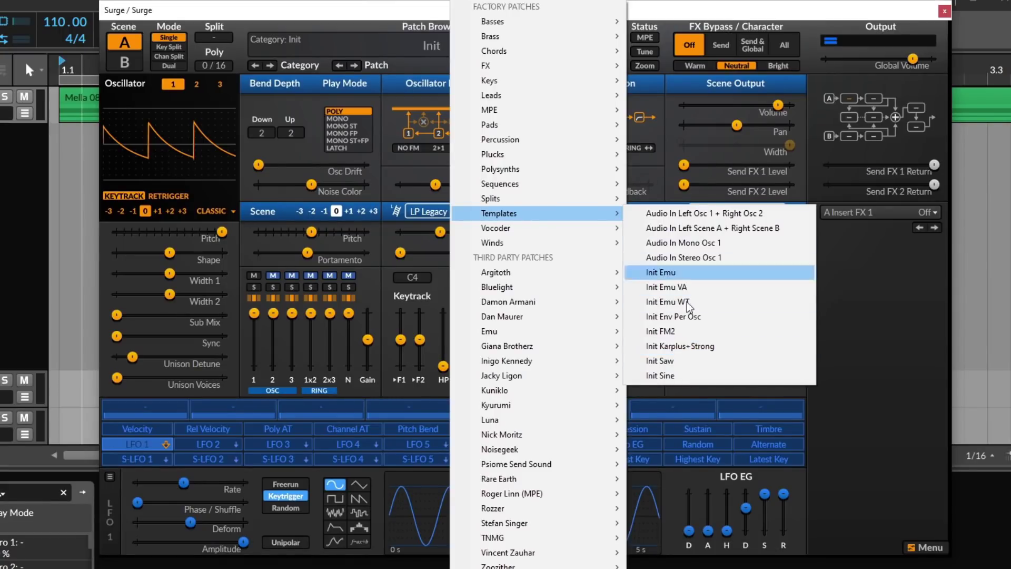
click(683, 361)
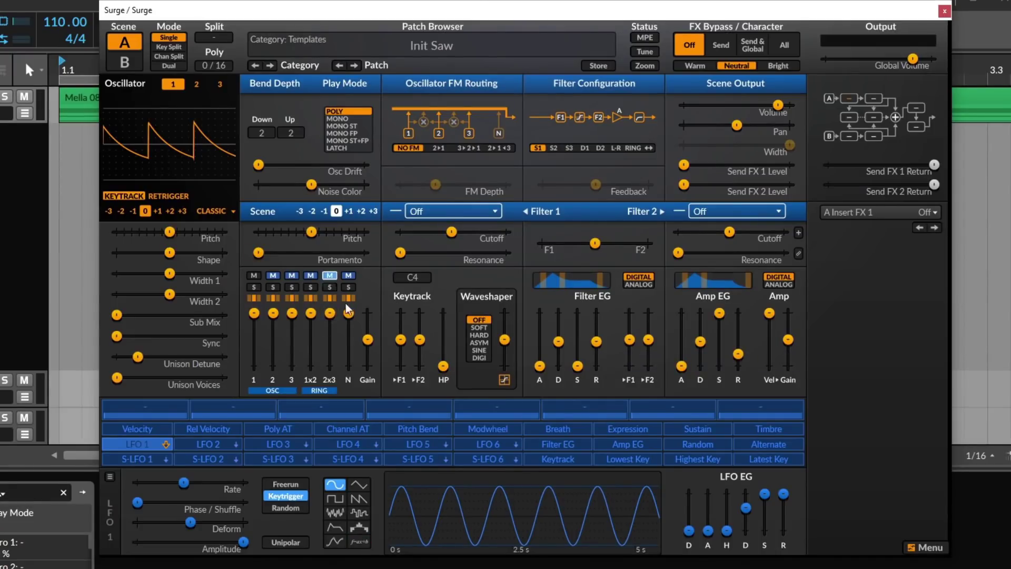
Unmute oscillators 2 and 3 in the mixer, and sweep Osc Drift up to maximum and back to minimum
click(267, 166)
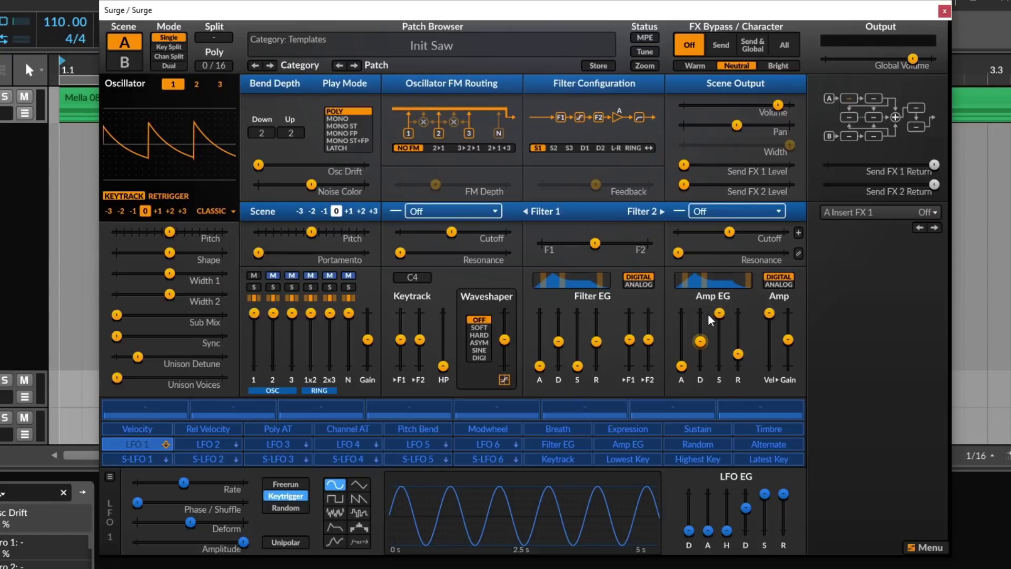
mouse_move(268, 166)
mouse_down()
mouse_move(316, 166)
mouse_move(257, 165)
mouse_move(364, 165)
mouse_move(258, 165)
mouse_up()
click(254, 275)
click(254, 315)
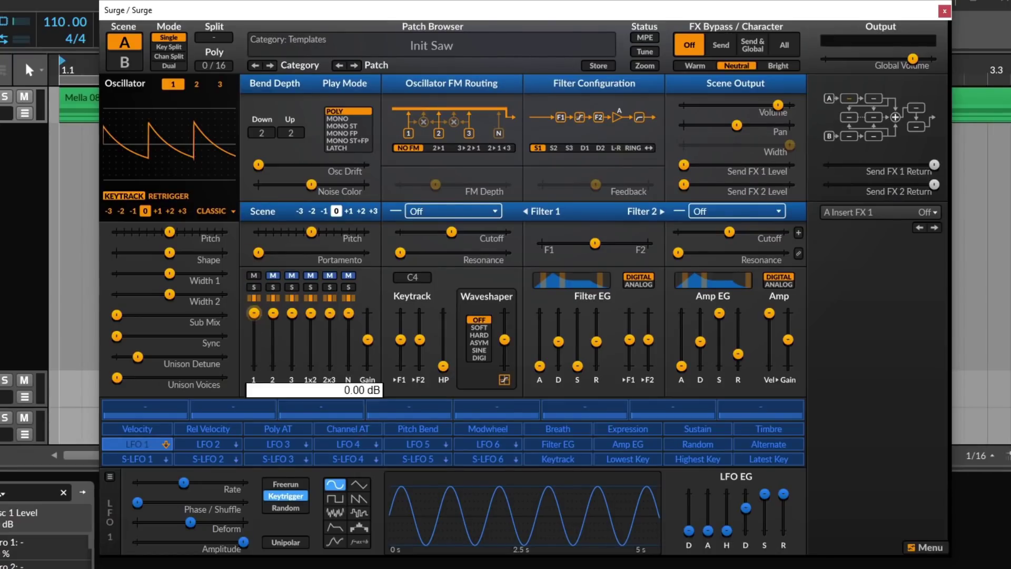
click(274, 274)
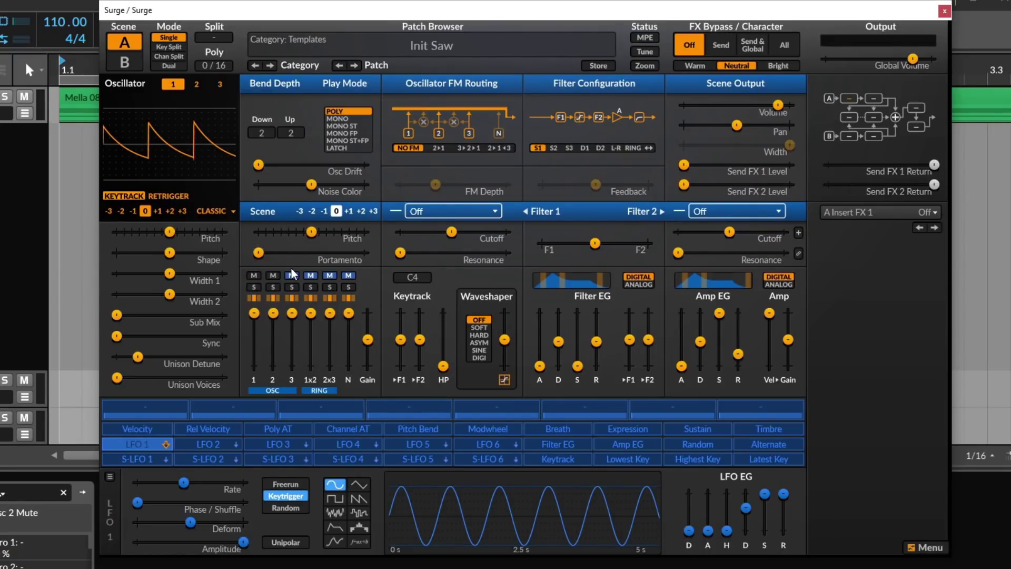
click(293, 275)
drag(257, 167, 361, 167)
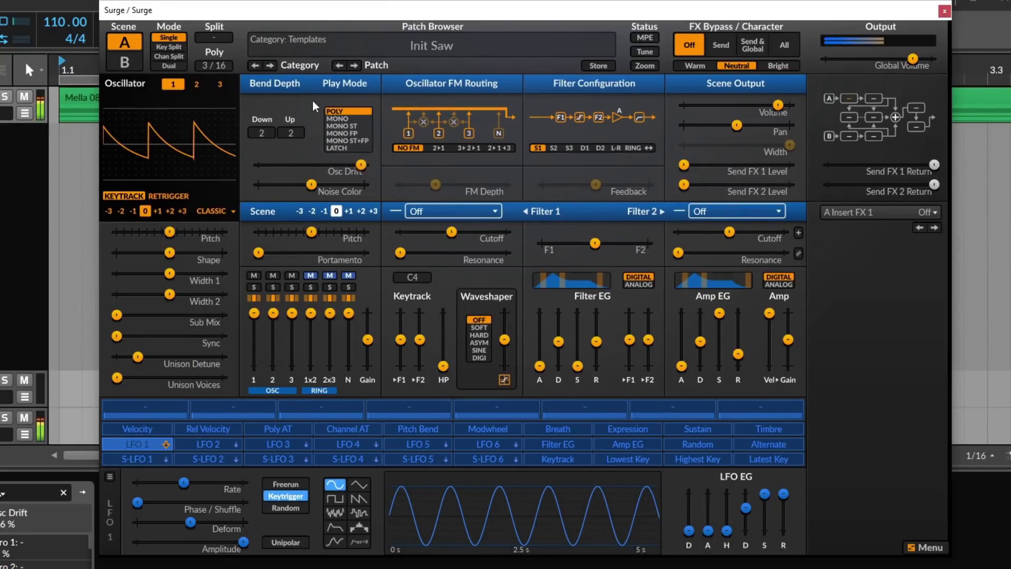
drag(333, 168, 271, 164)
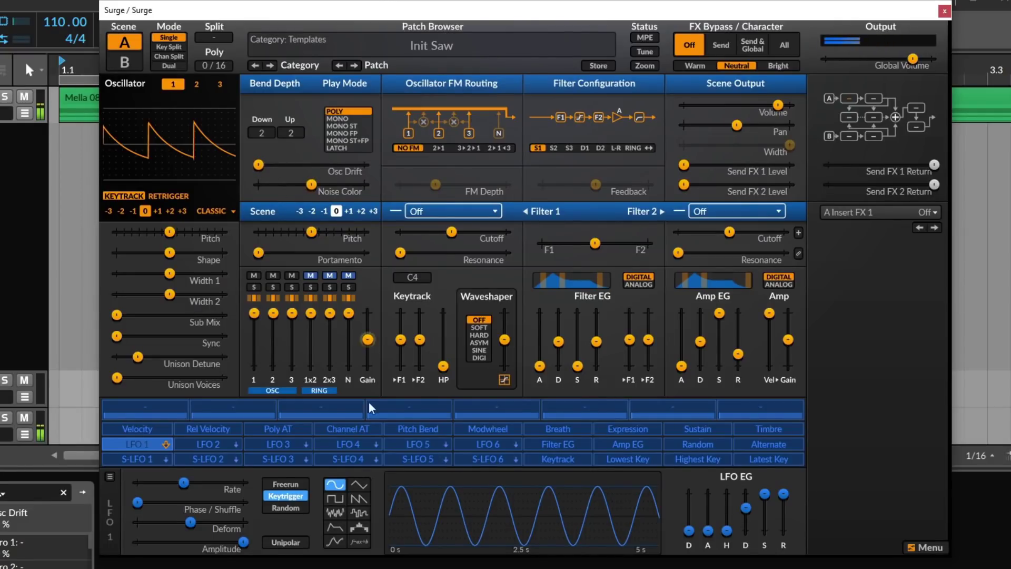
Isolate the noise source by muting the oscillators, try Noise Color around its centre, and restore oscillator 1 as the only unmuted source
click(252, 276)
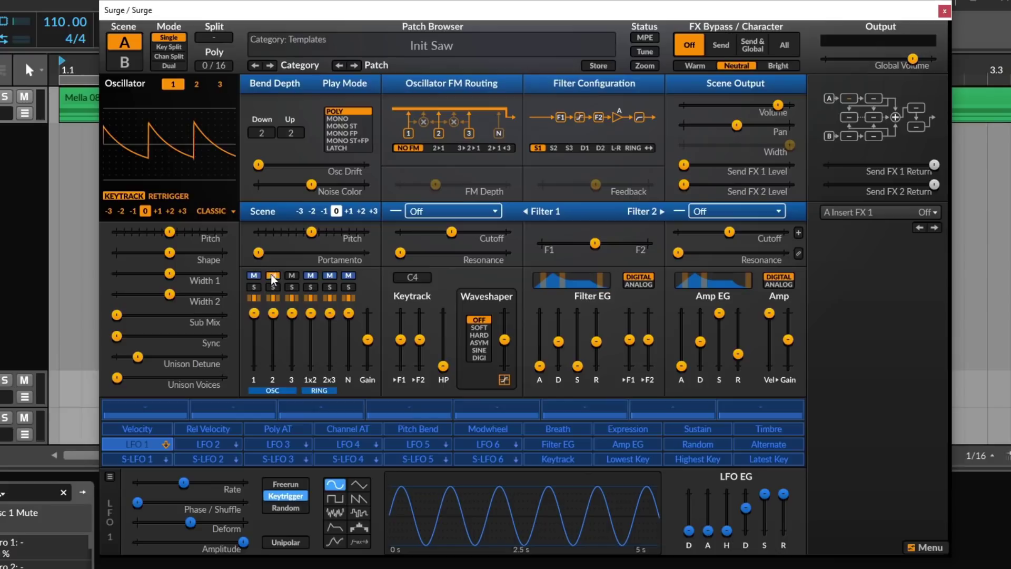
click(348, 276)
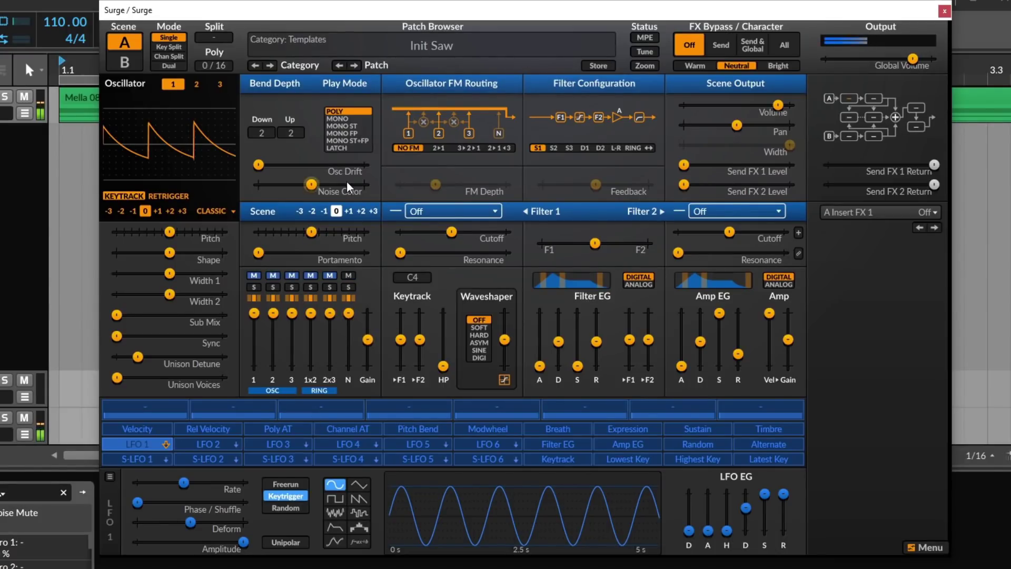
mouse_move(315, 185)
mouse_down()
mouse_move(352, 185)
mouse_move(262, 185)
mouse_move(350, 184)
mouse_move(281, 184)
mouse_move(311, 184)
mouse_up()
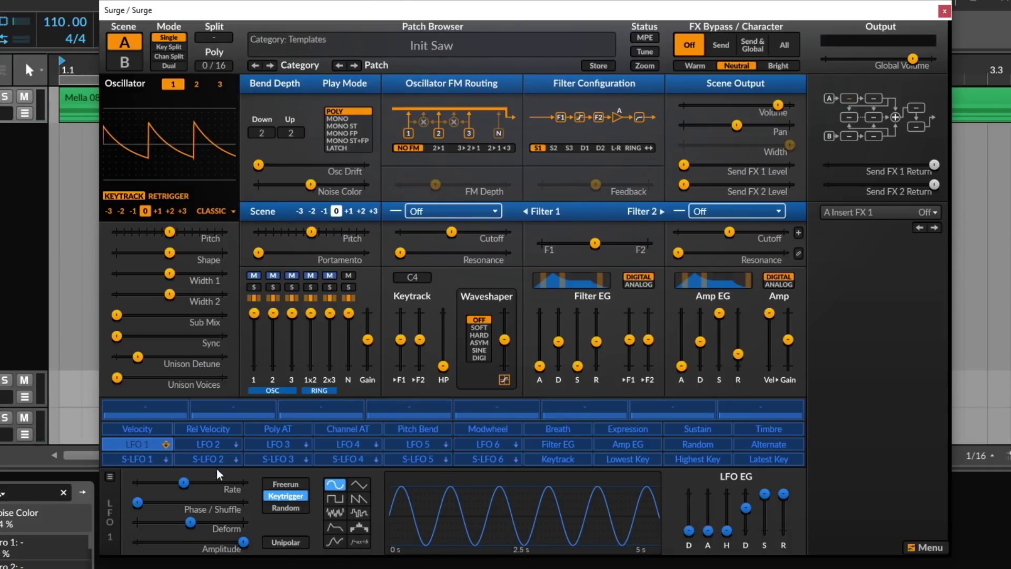
click(348, 275)
click(254, 275)
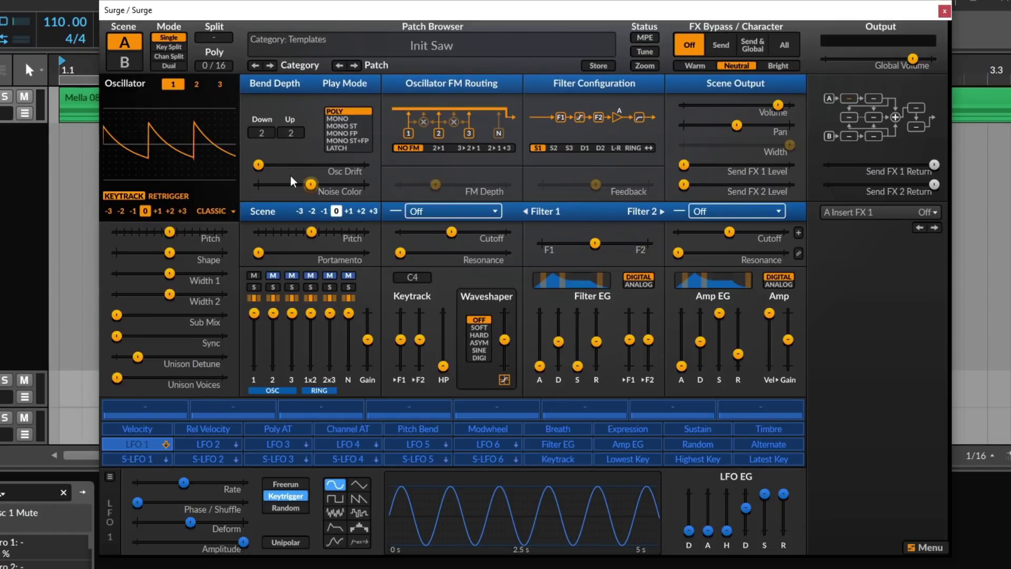
Unmute oscillators 2 and 3 in the mixer and set oscillator 3's octave to +2
click(196, 84)
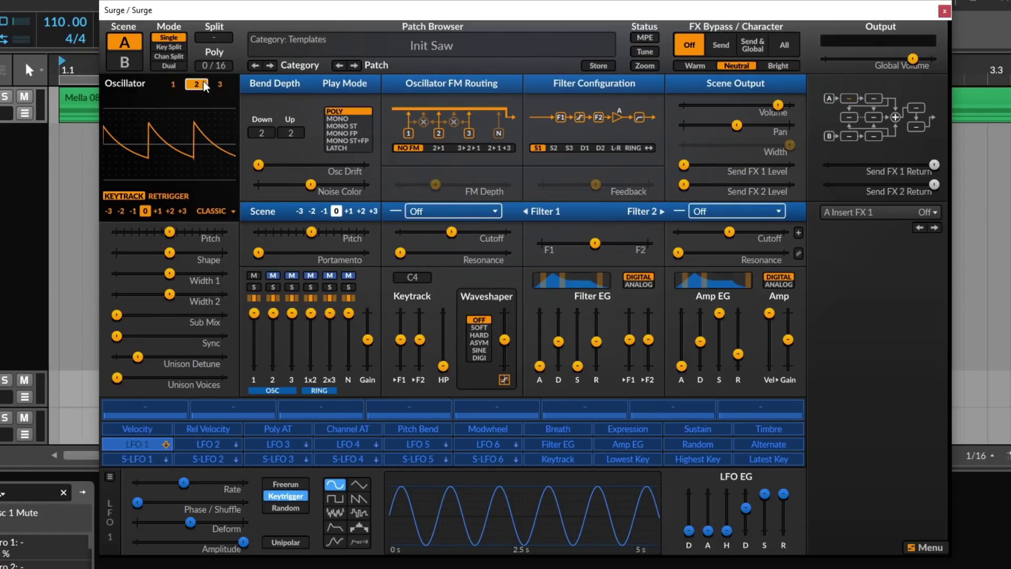
key(alt+3)
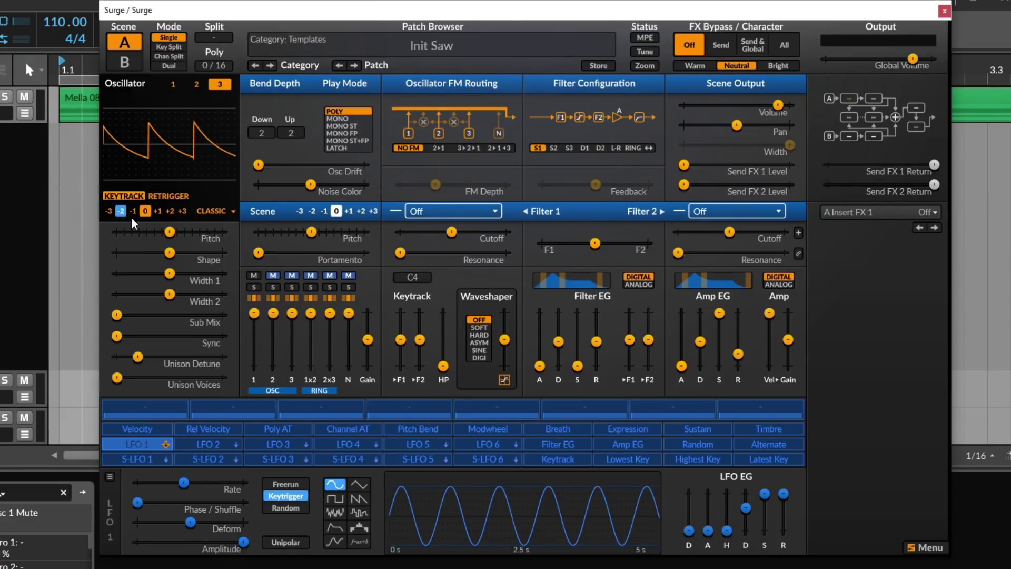
click(158, 210)
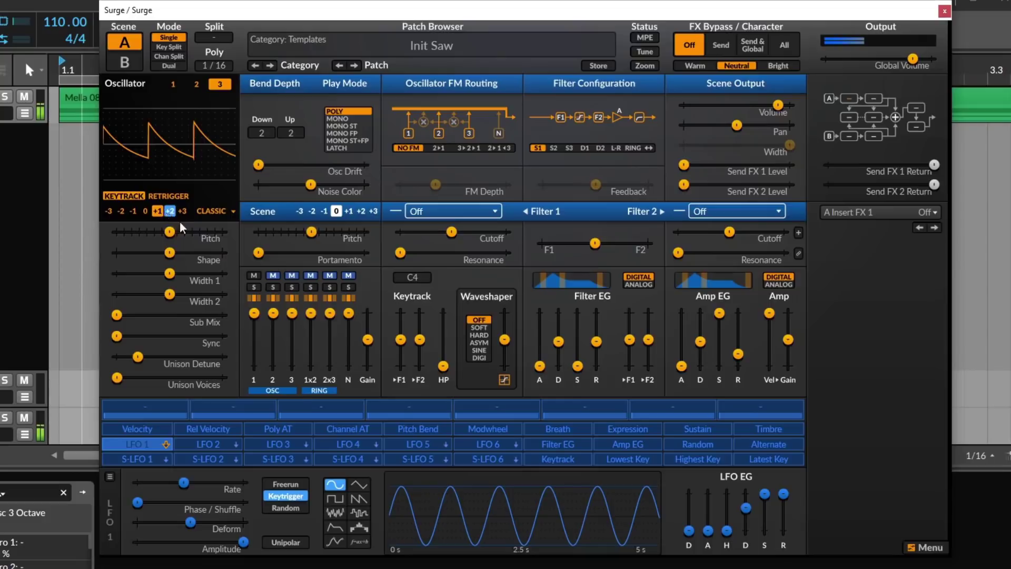
click(273, 275)
click(292, 276)
click(170, 211)
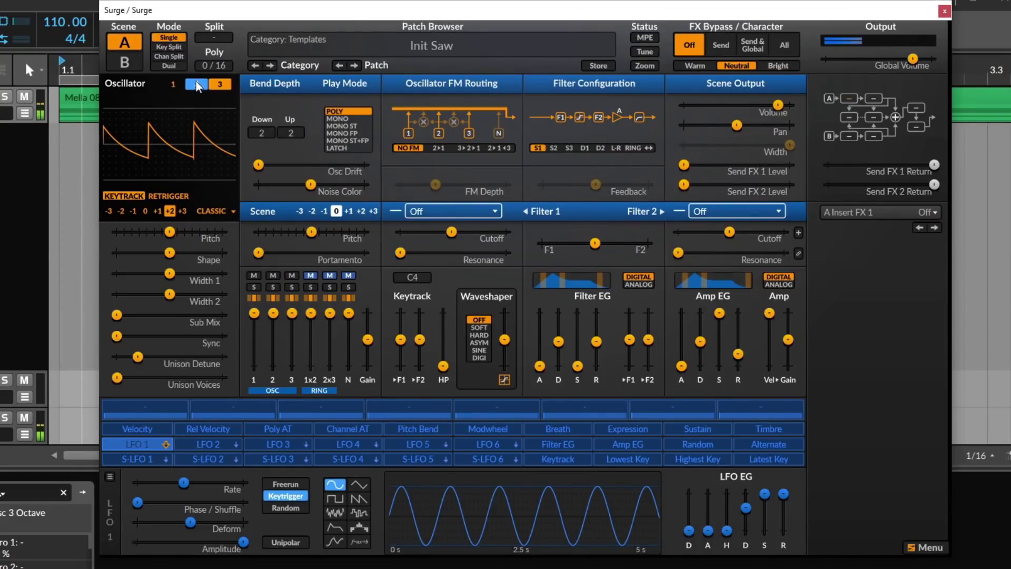
Set oscillator 2's octave to -1, and try scene octaves -2 and +3 before returning the scene to 0
click(196, 84)
click(133, 210)
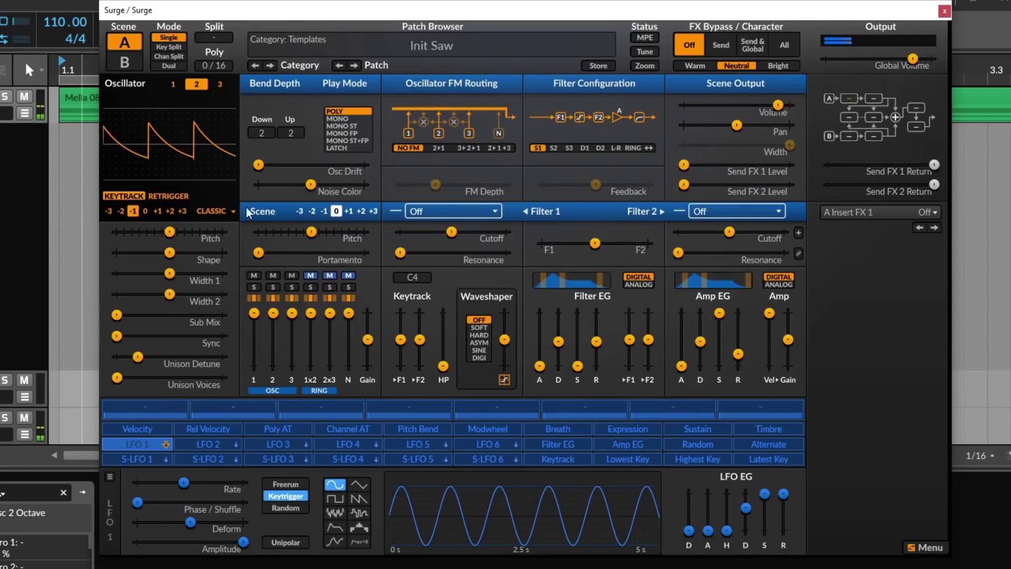
click(312, 211)
click(373, 210)
click(336, 211)
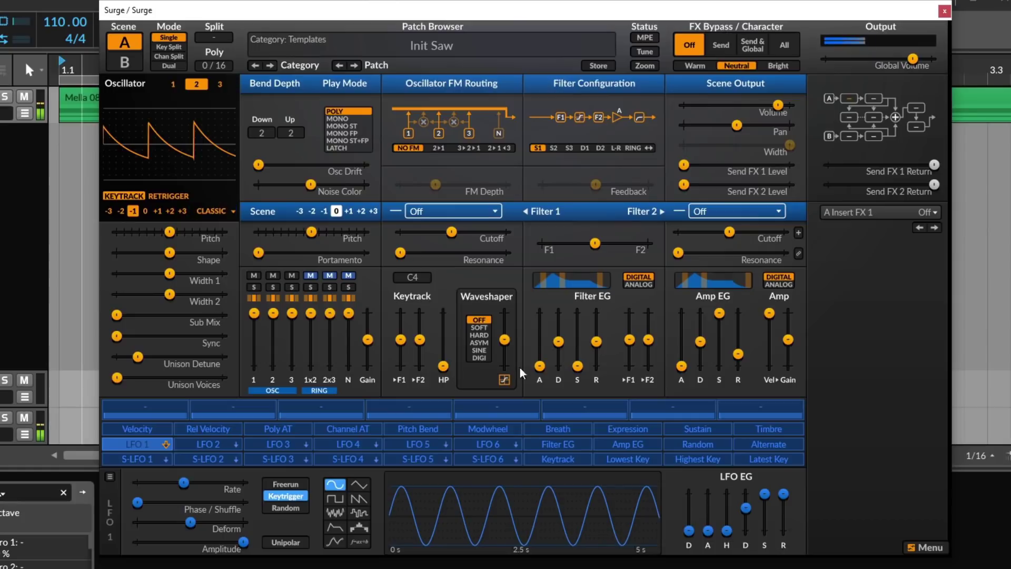
Mute oscillators 2 and 3 in the mixer, and sweep the scene Pitch up to maximum and reset it
click(274, 277)
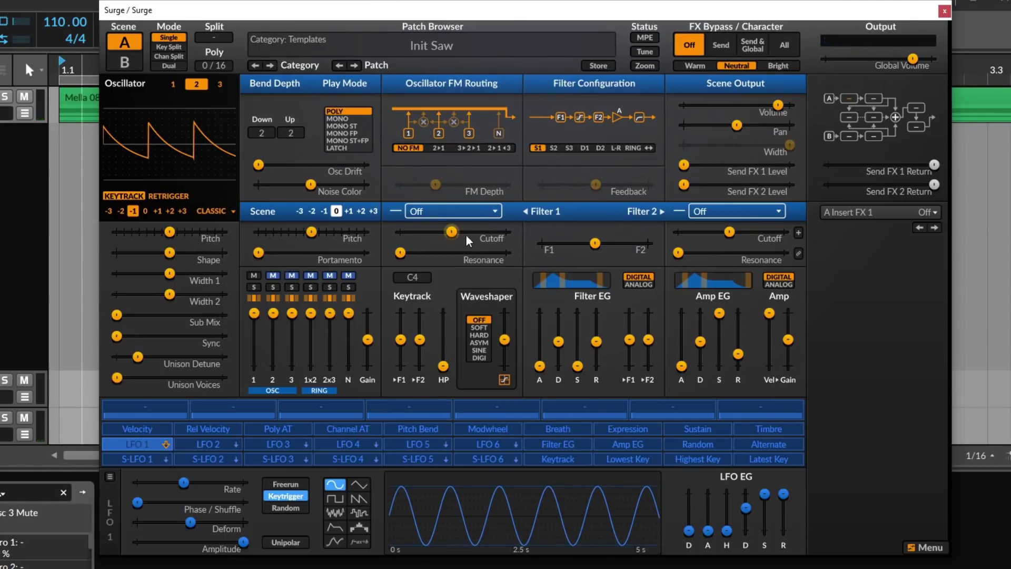
drag(317, 235, 367, 235)
double_click(368, 234)
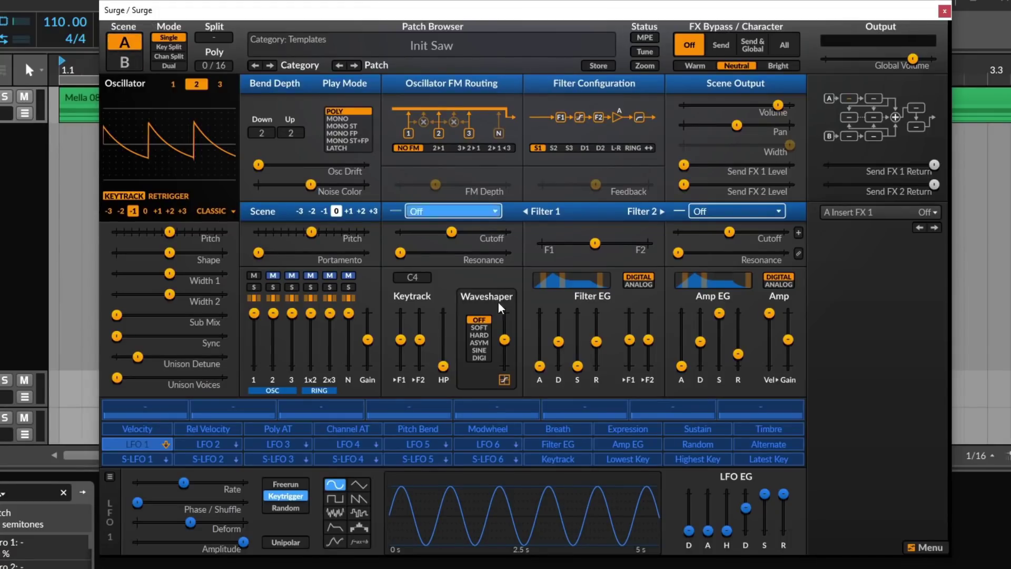
Try the scene Pitch with extended range and restore its normal range, and sweep Portamento to maximum and back to minimum
right_click(312, 232)
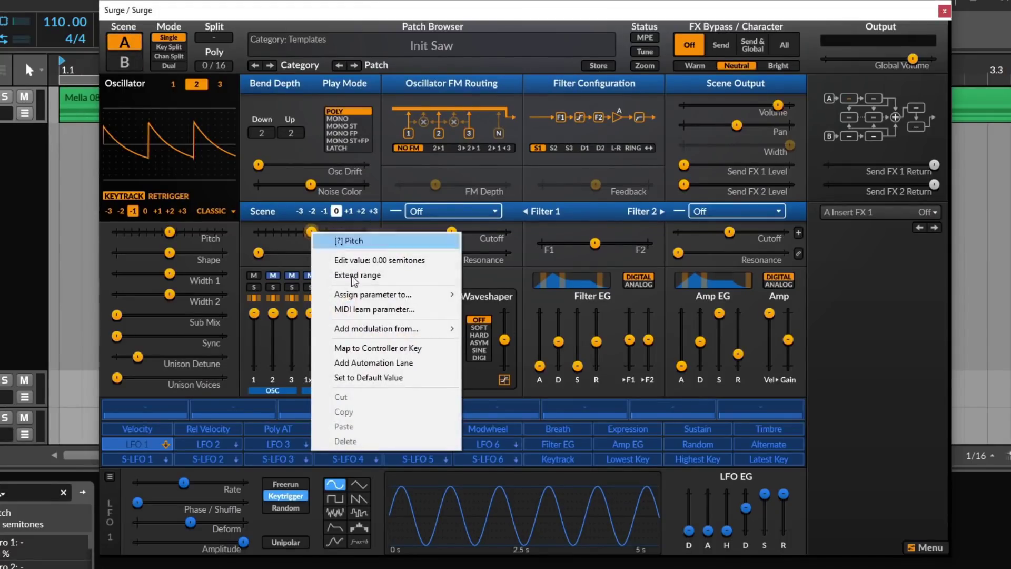
click(351, 275)
drag(309, 238, 260, 235)
double_click(261, 235)
right_click(314, 225)
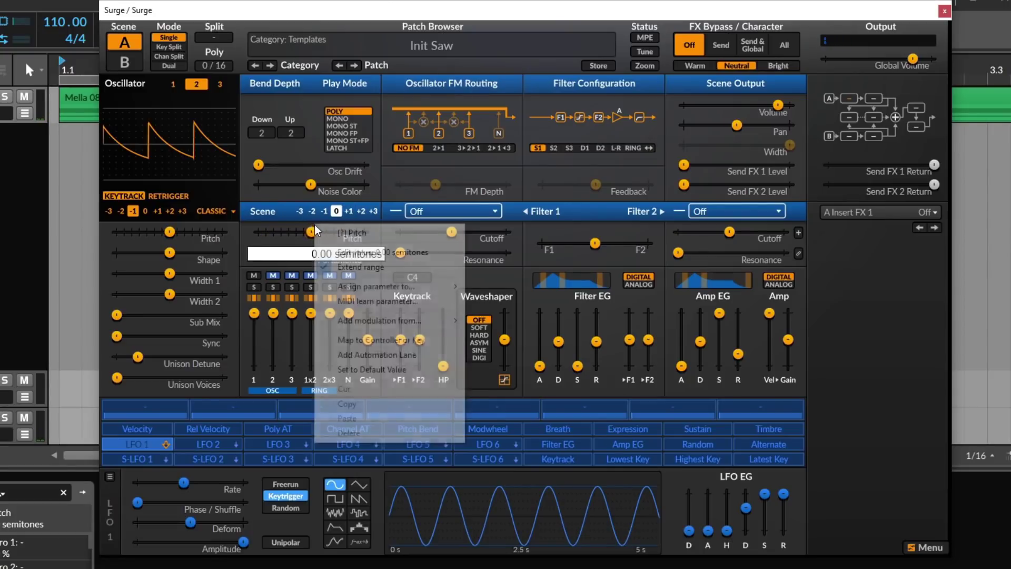
click(387, 266)
drag(276, 253, 364, 253)
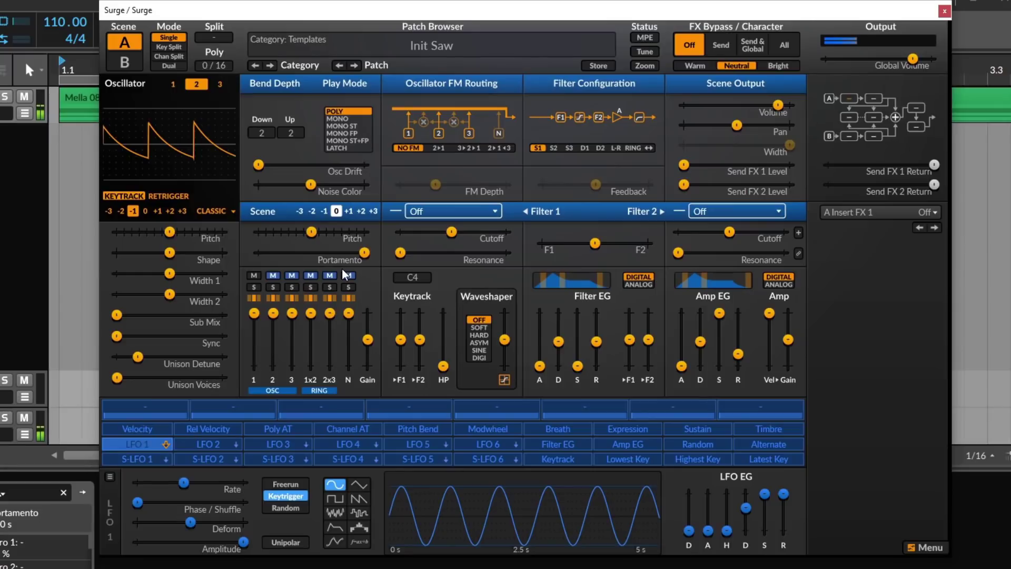
double_click(361, 255)
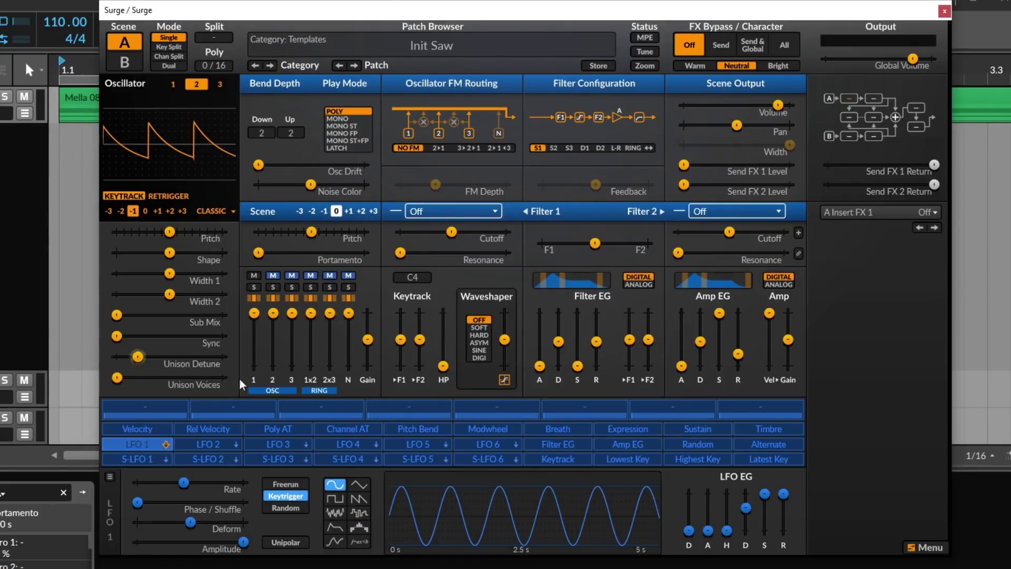
Unmute oscillators 2 and 3 and lower the levels of oscillators 1, 2 and 3 to minimum
click(271, 276)
click(254, 313)
click(272, 313)
drag(291, 312, 273, 364)
drag(254, 313, 252, 384)
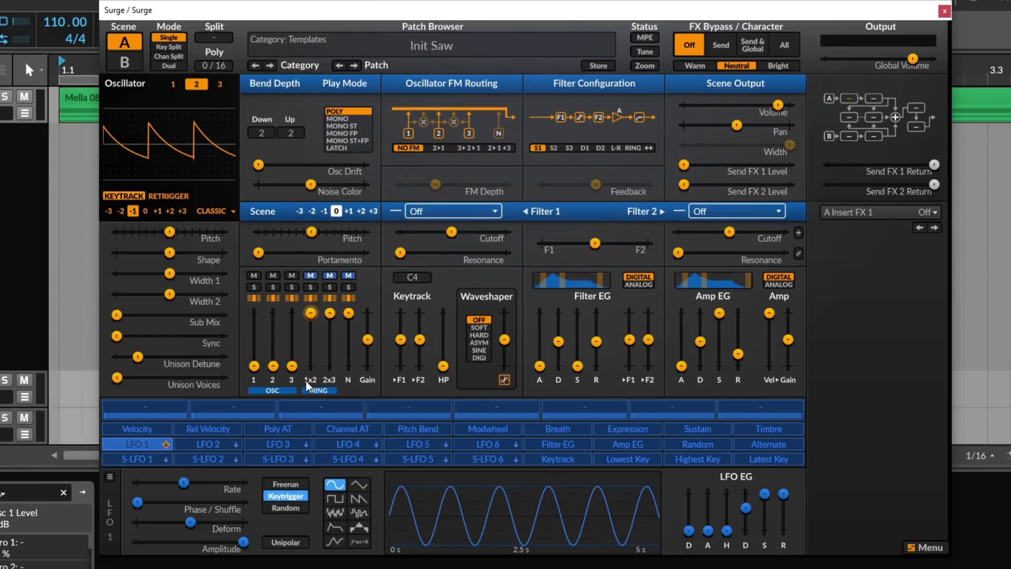
Unmute the 1x2 ring modulation at full level, and lower the 2x3 ring modulation and noise levels to minimum
click(311, 275)
drag(328, 313, 348, 366)
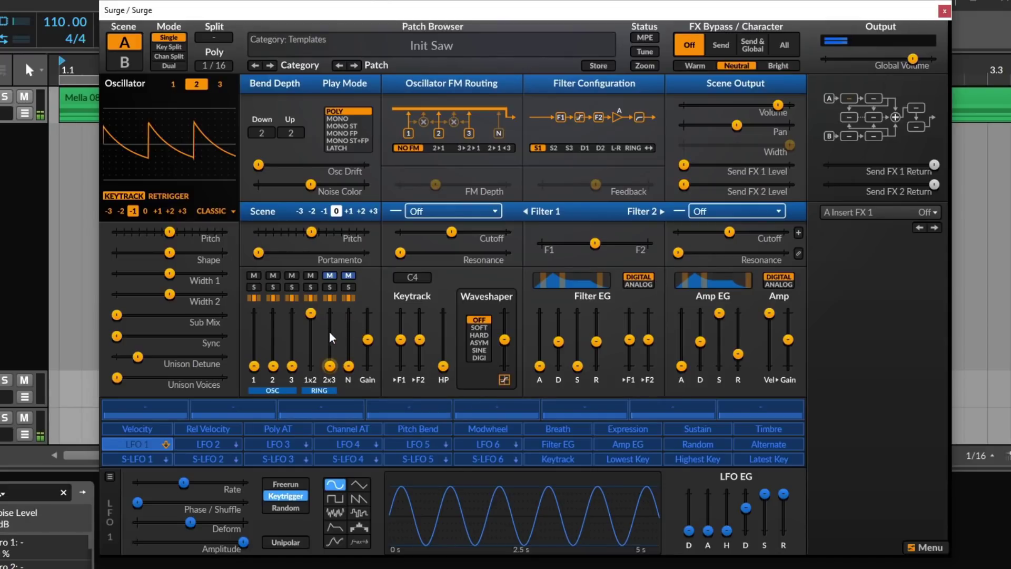
mouse_move(311, 313)
mouse_down()
mouse_move(311, 365)
mouse_move(310, 316)
mouse_up()
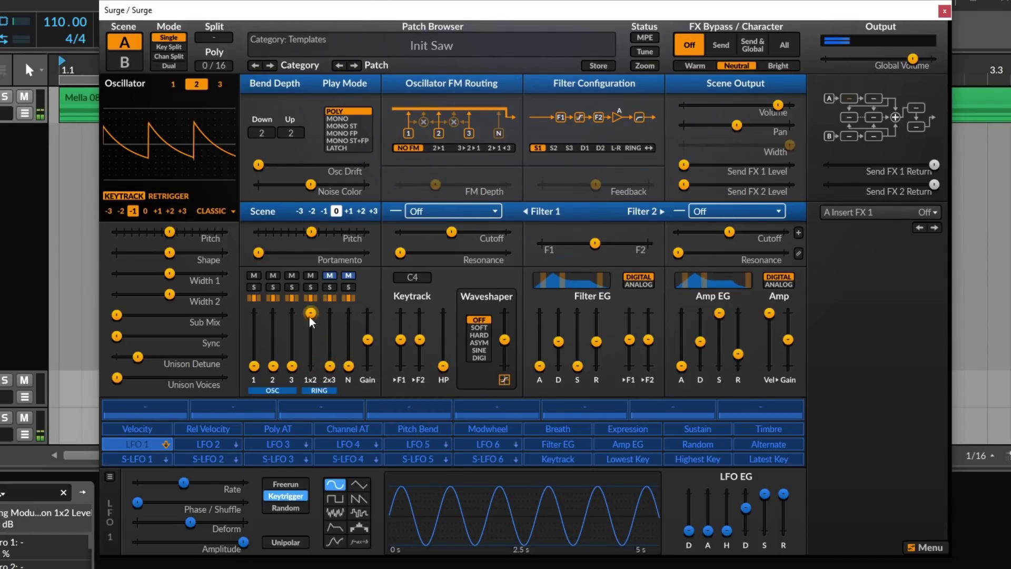
Switch oscillator 2's type to Sine, and try lowering its pitch before resetting it to 0.00 semitones
click(172, 84)
click(196, 85)
click(211, 208)
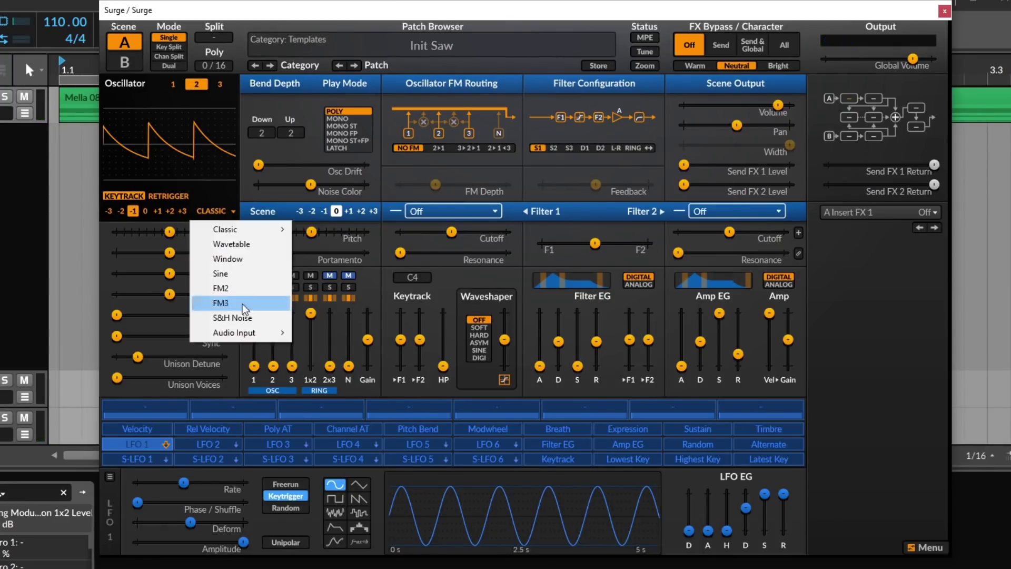
click(239, 278)
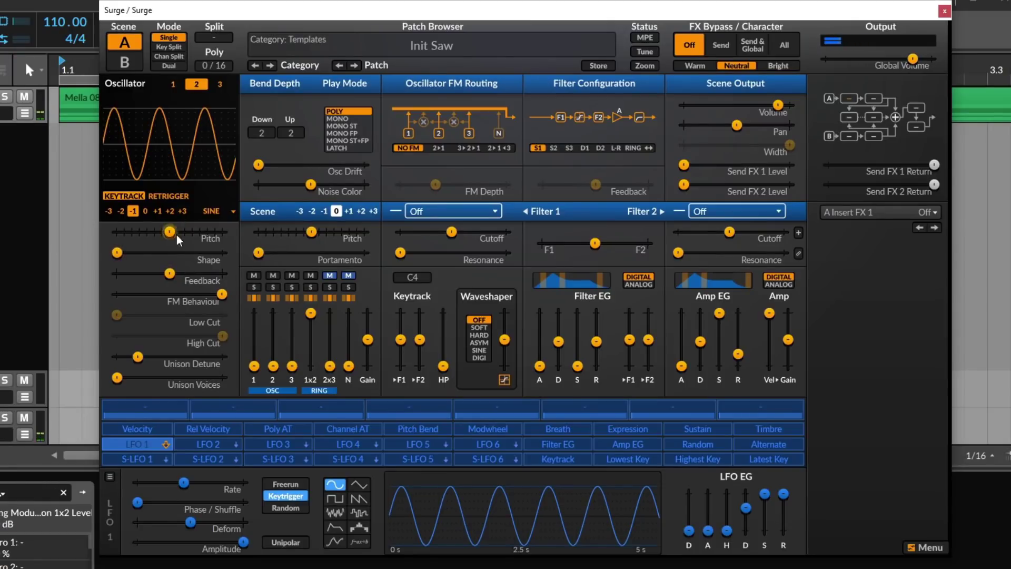
mouse_move(172, 232)
drag(169, 231, 146, 235)
double_click(144, 232)
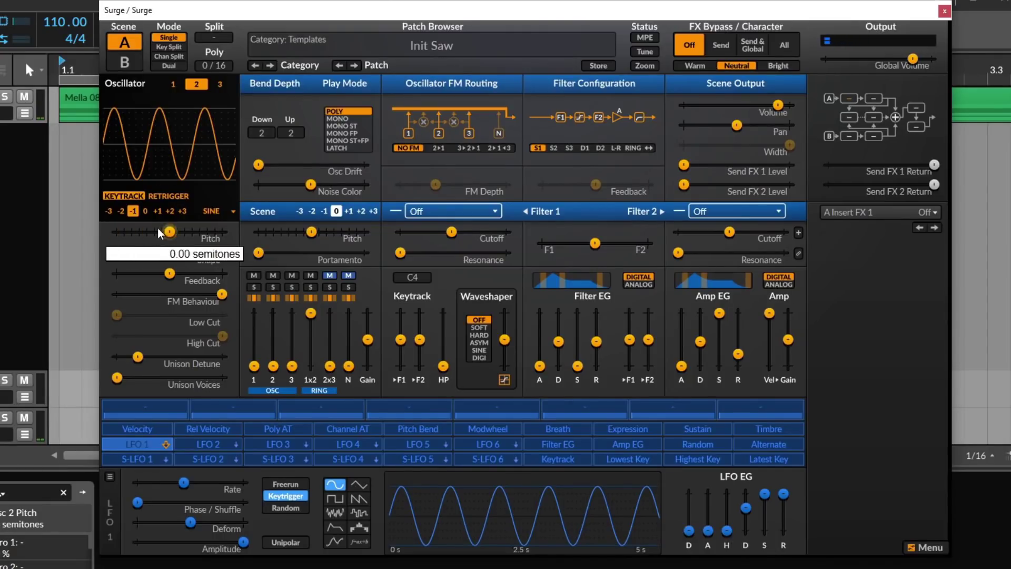
Try oscillator 2 at octave +3, then set it to octave -3 with its pitch at -7.00 semitones
click(170, 211)
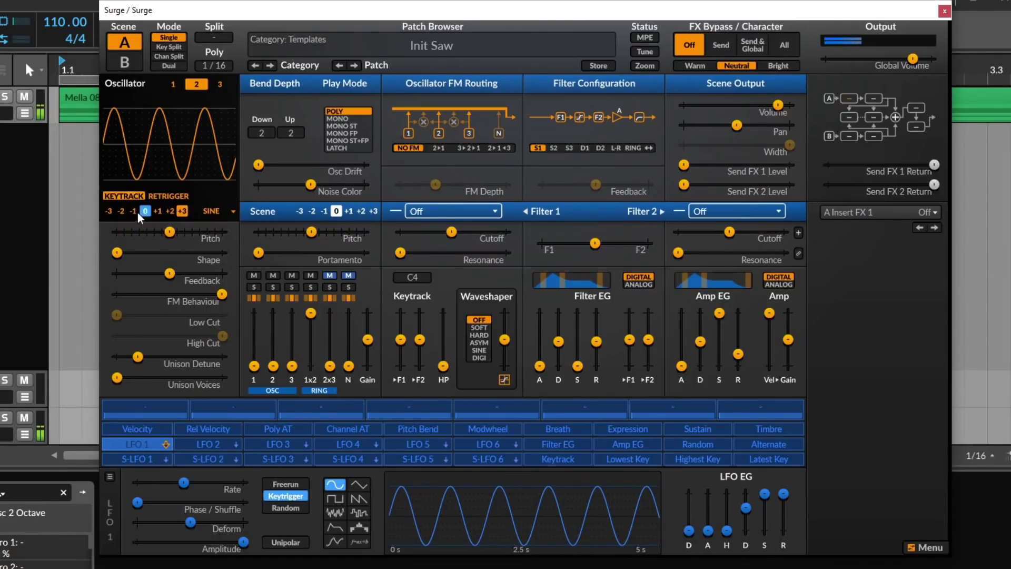
click(109, 211)
drag(170, 233, 117, 232)
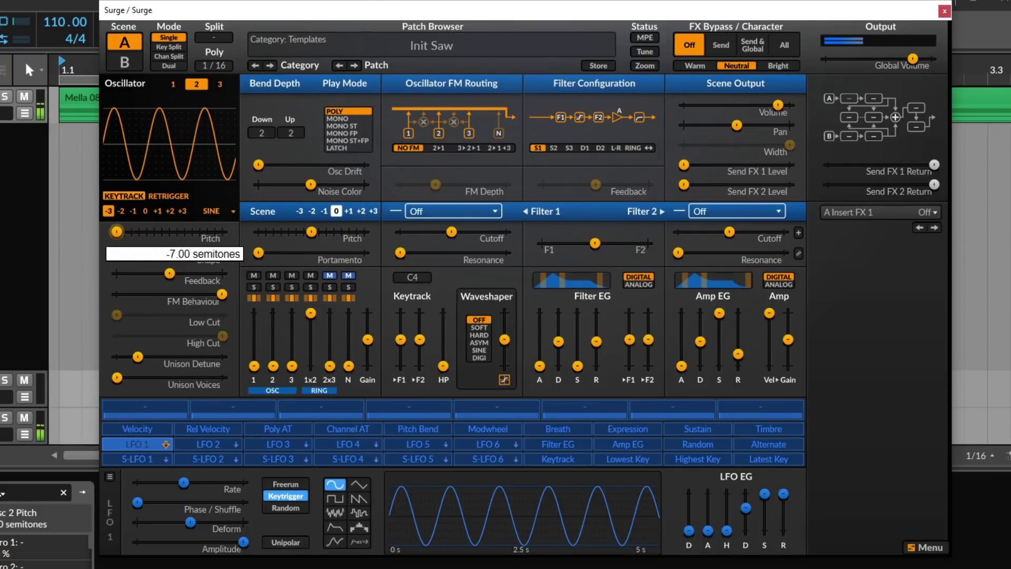
Extend oscillator 2's pitch range and raise the pitch above centre, and increase its Feedback
right_click(196, 230)
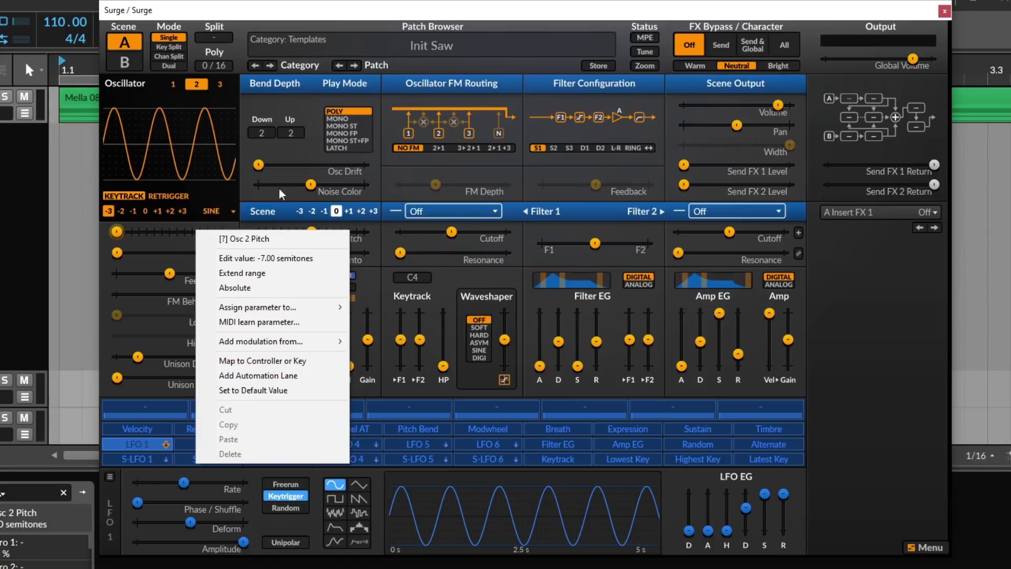
click(258, 271)
drag(119, 232, 192, 232)
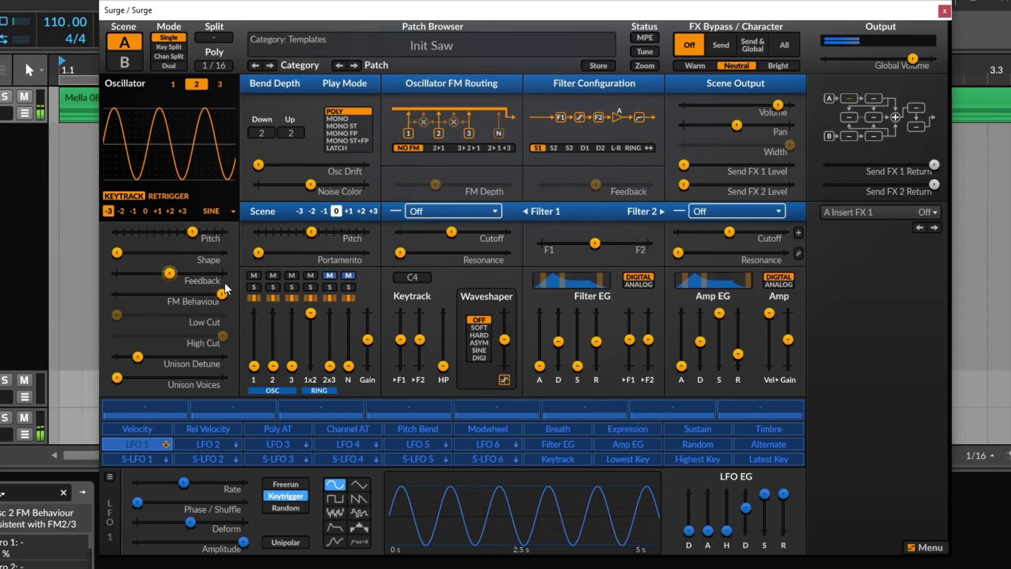
drag(163, 267, 219, 260)
Switch oscillator 2's type to Wavetable with Layzer's Organ 9 wavetable, and raise its pitch slightly
click(213, 210)
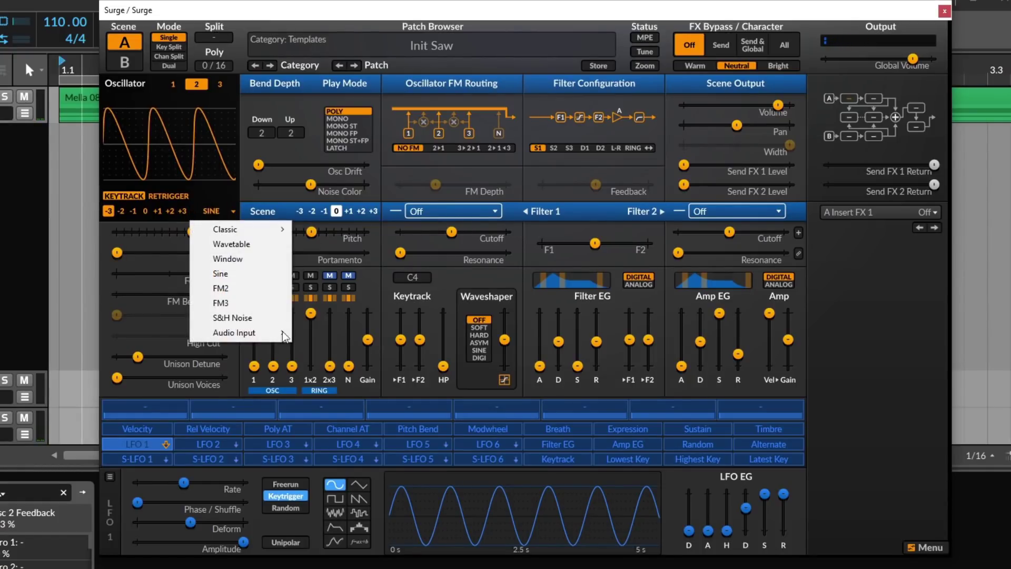
click(271, 248)
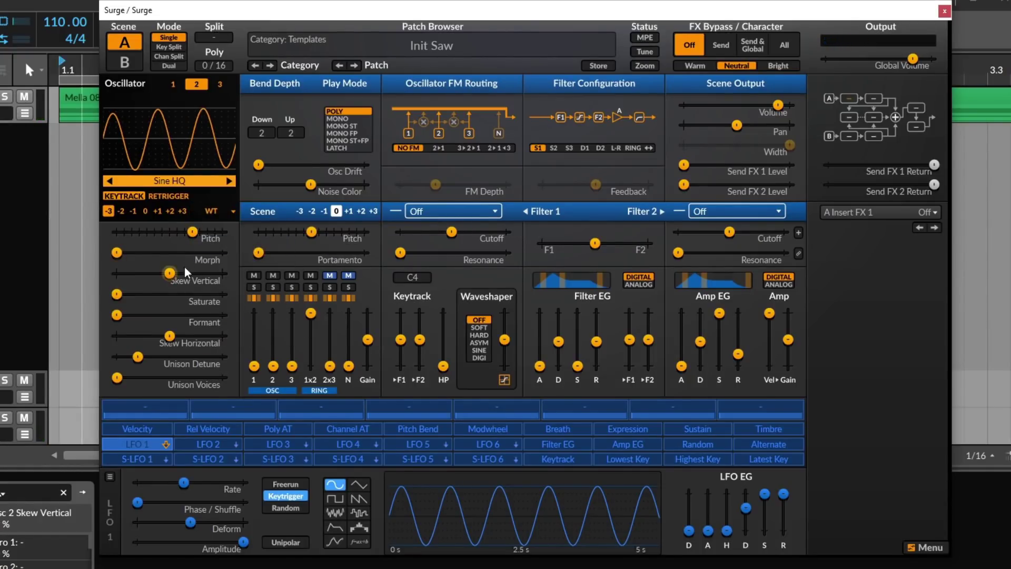
click(222, 211)
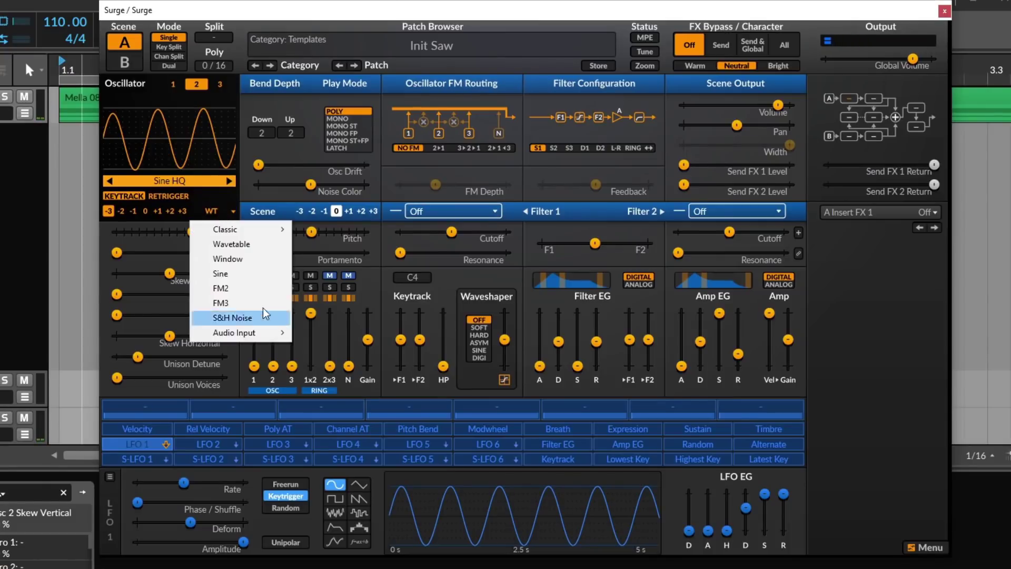
click(197, 184)
mouse_move(286, 329)
mouse_move(405, 345)
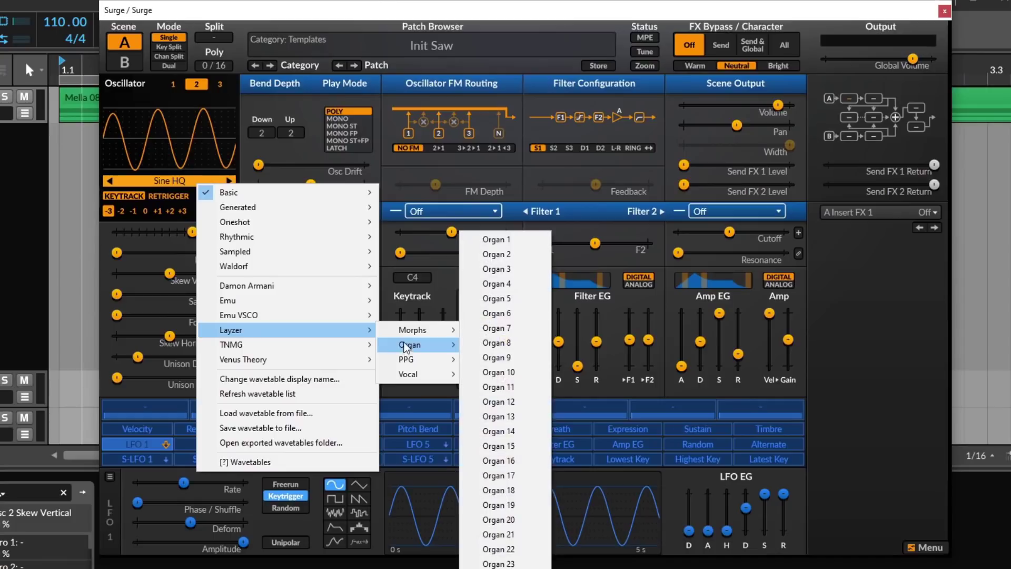
click(493, 357)
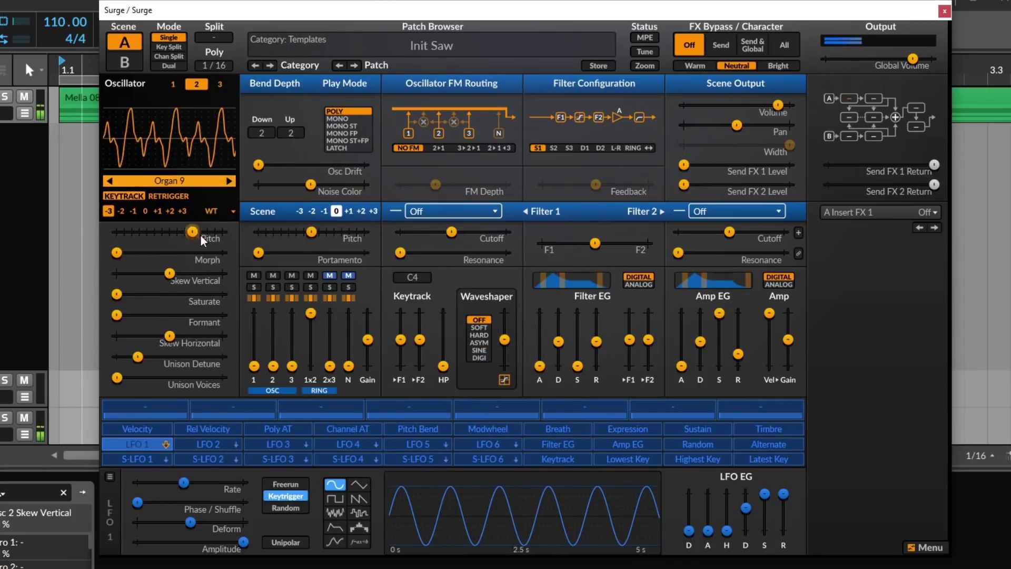
mouse_move(198, 232)
mouse_down()
mouse_move(219, 232)
mouse_move(171, 233)
mouse_move(202, 232)
mouse_up()
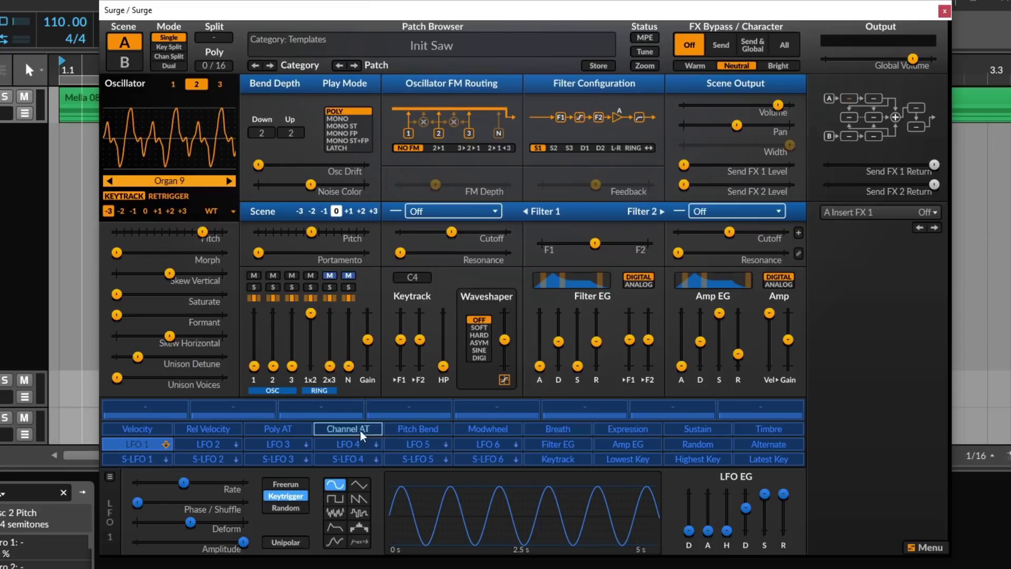
Lower the 1x2 ring modulation level to minimum, and raise oscillator 1's level to maximum, toggling its mute off again
drag(310, 313, 296, 393)
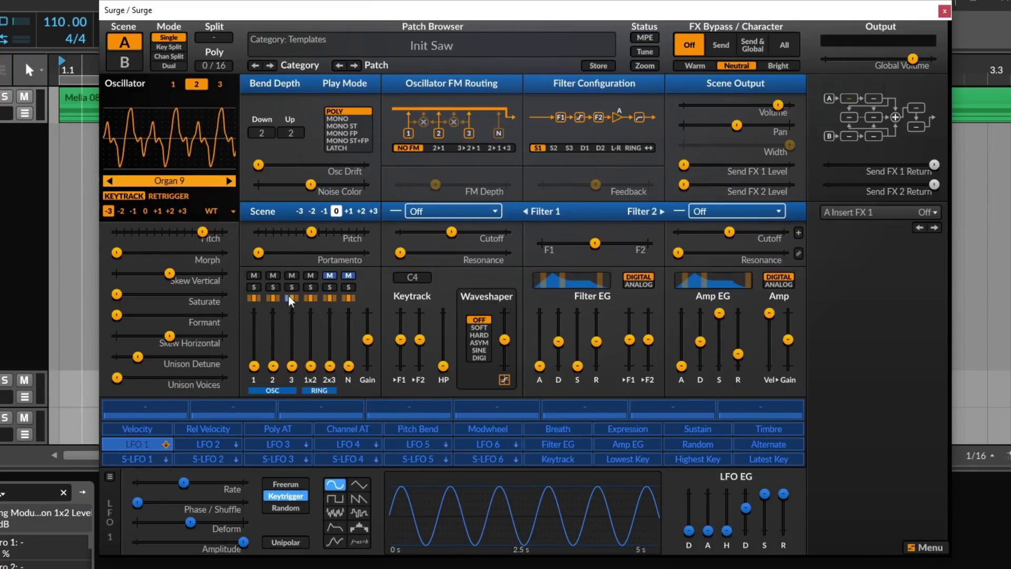
click(254, 276)
drag(254, 366, 317, 304)
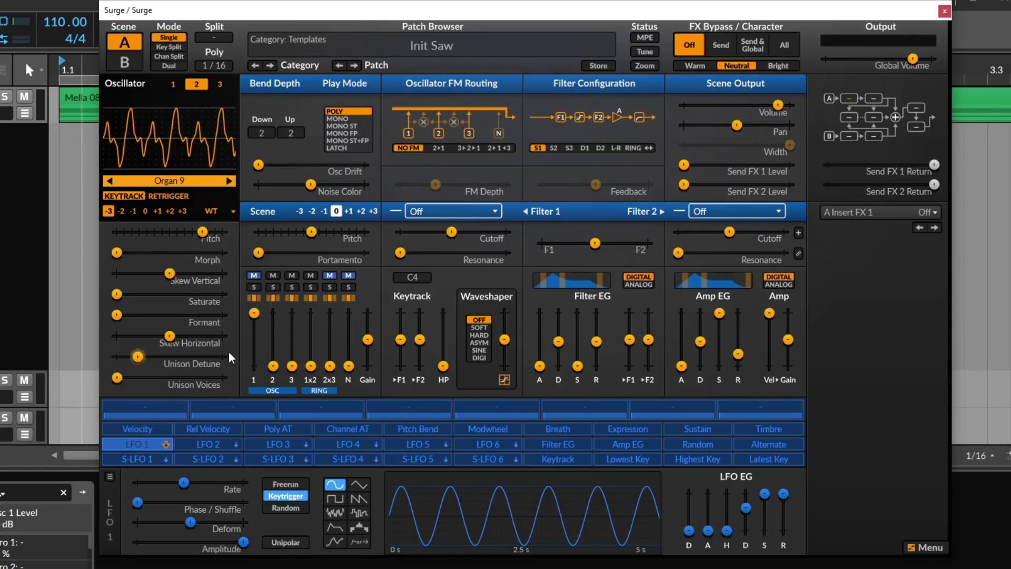
click(253, 275)
click(311, 276)
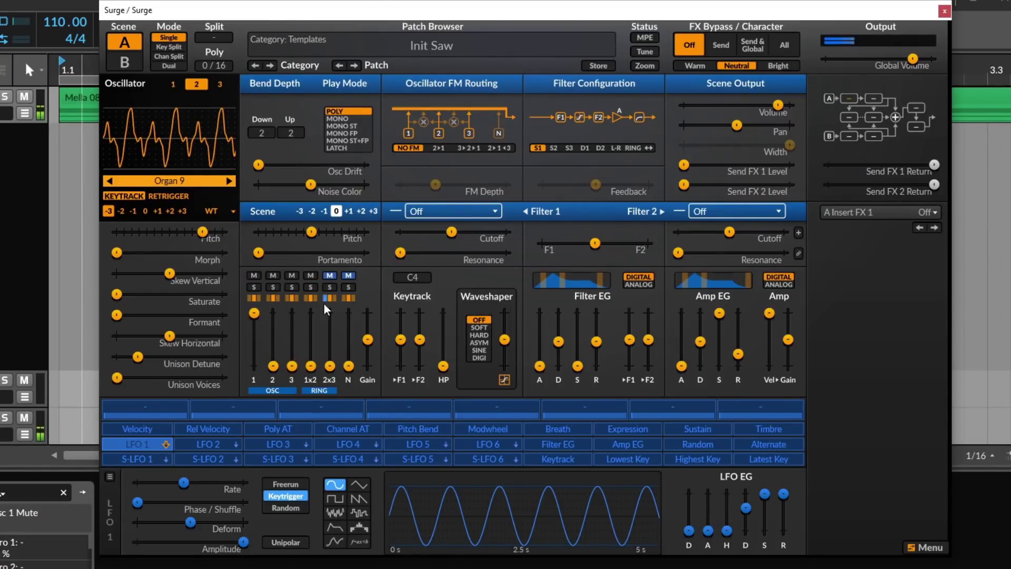
Blend the 1x2 ring modulation at full level with a slightly reduced oscillator 1, and raise oscillator 2's pitch a little further
drag(310, 365, 310, 318)
drag(202, 231, 210, 231)
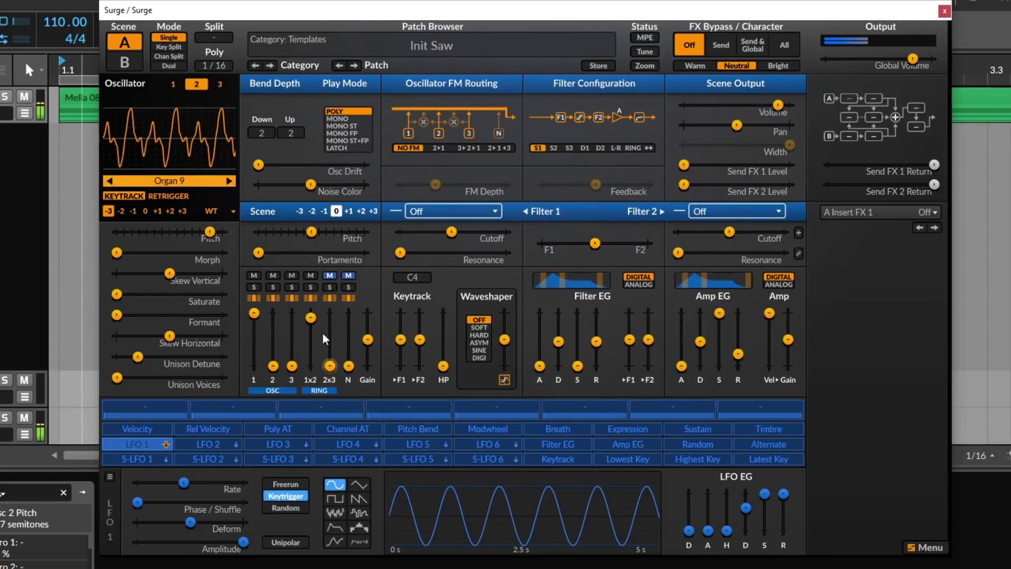
click(171, 86)
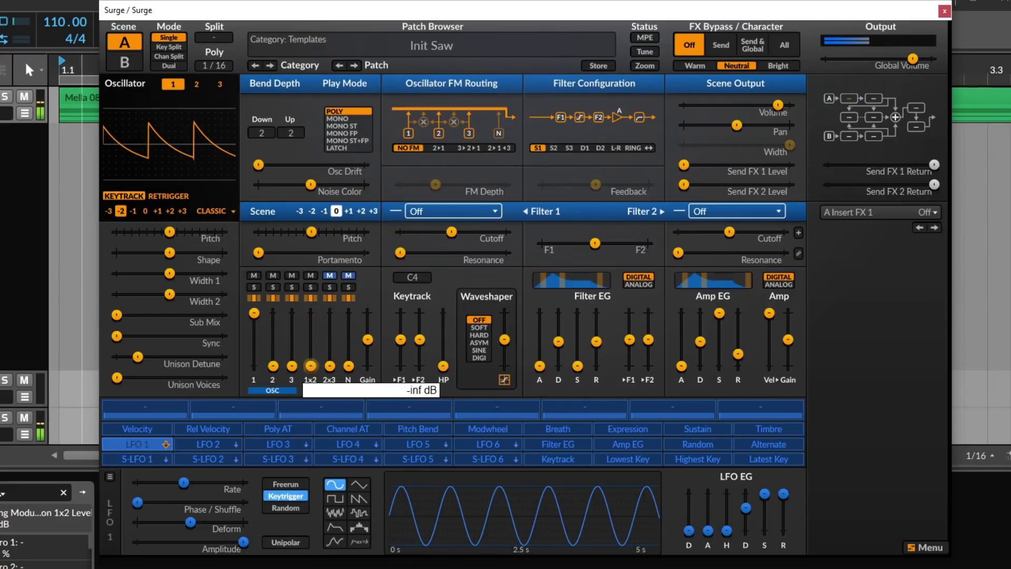
drag(254, 312, 254, 320)
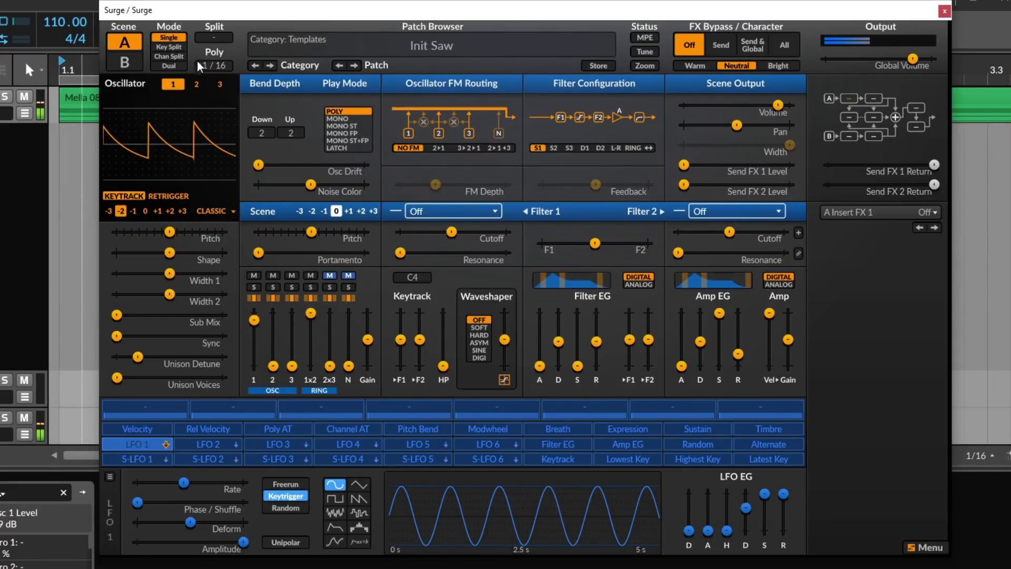
click(196, 85)
mouse_move(214, 233)
mouse_down()
mouse_move(183, 233)
mouse_move(209, 232)
mouse_up()
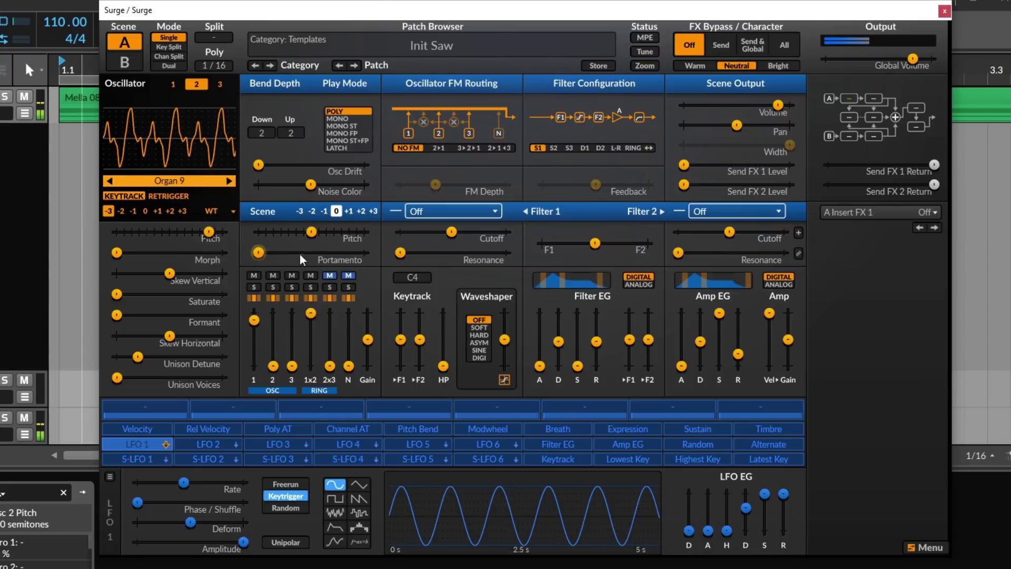
Mute the 1x2 ring modulation, and bring in the noise source near full level with Noise Color below centre
click(311, 275)
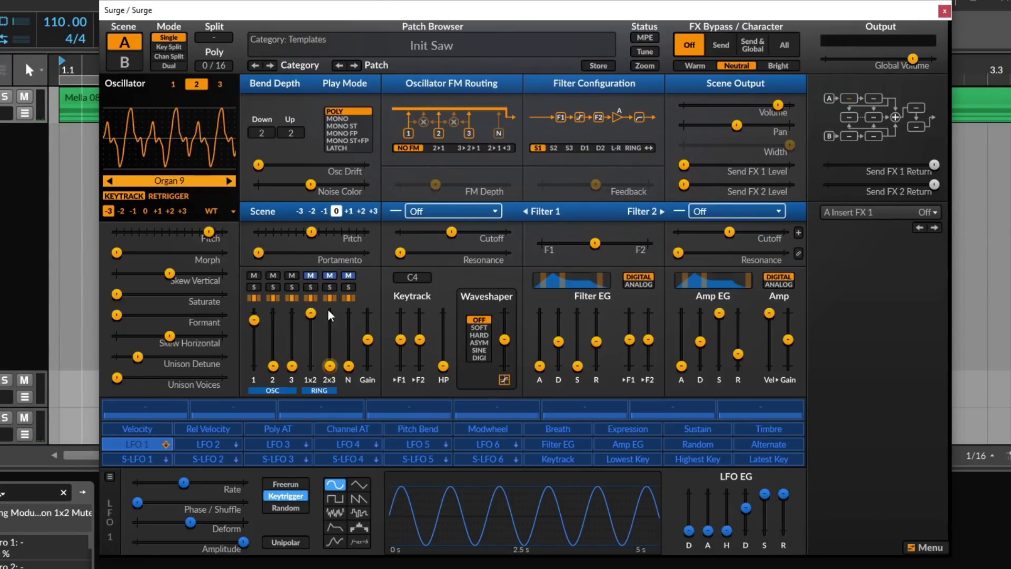
drag(348, 365, 349, 319)
mouse_move(310, 185)
mouse_down()
mouse_move(300, 184)
mouse_move(331, 184)
mouse_move(293, 185)
mouse_up()
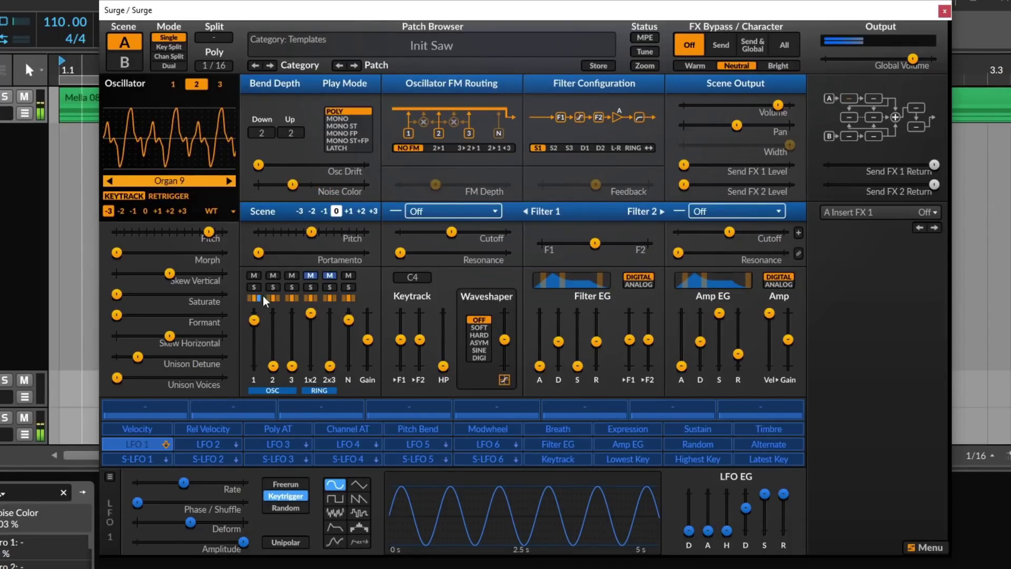
Load the Init Sine template patch and display oscillator 1, looking over its available oscillator types
click(507, 42)
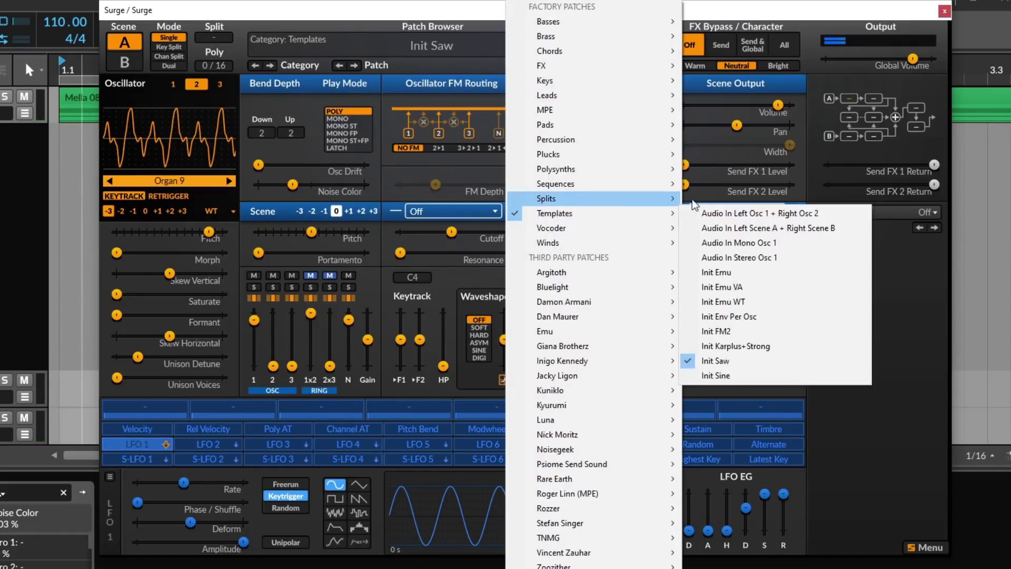
mouse_move(653, 213)
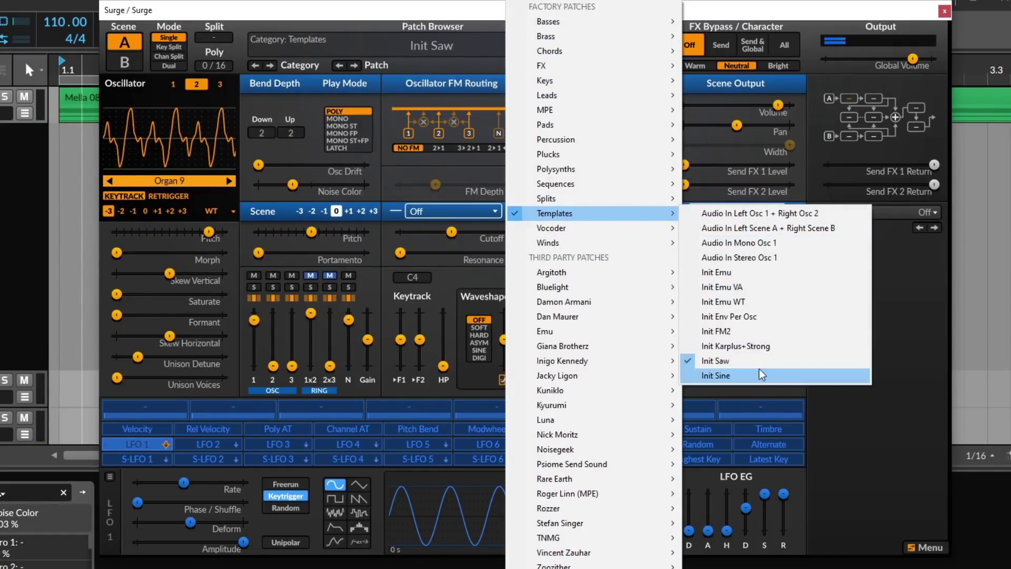
click(728, 374)
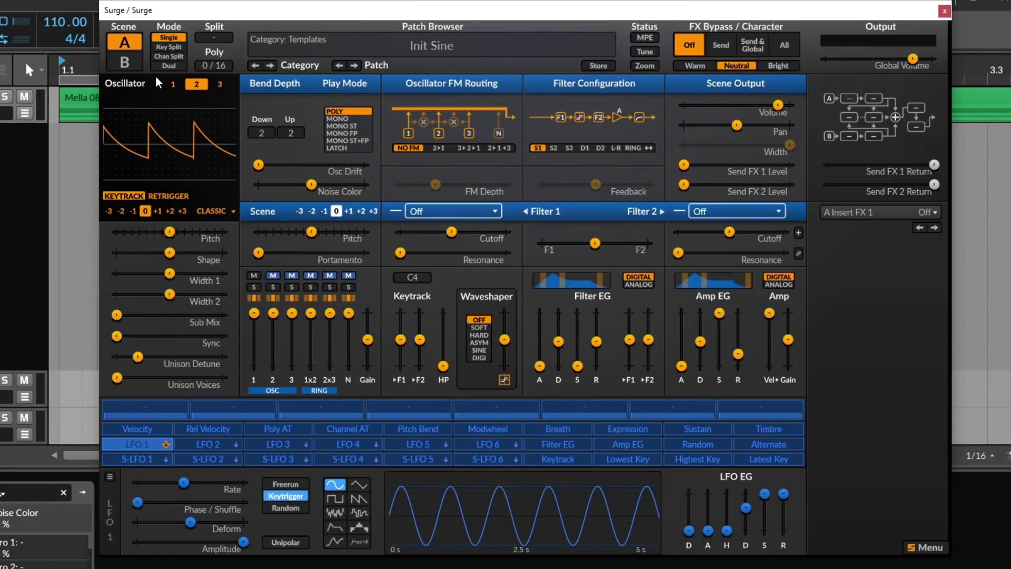
click(173, 84)
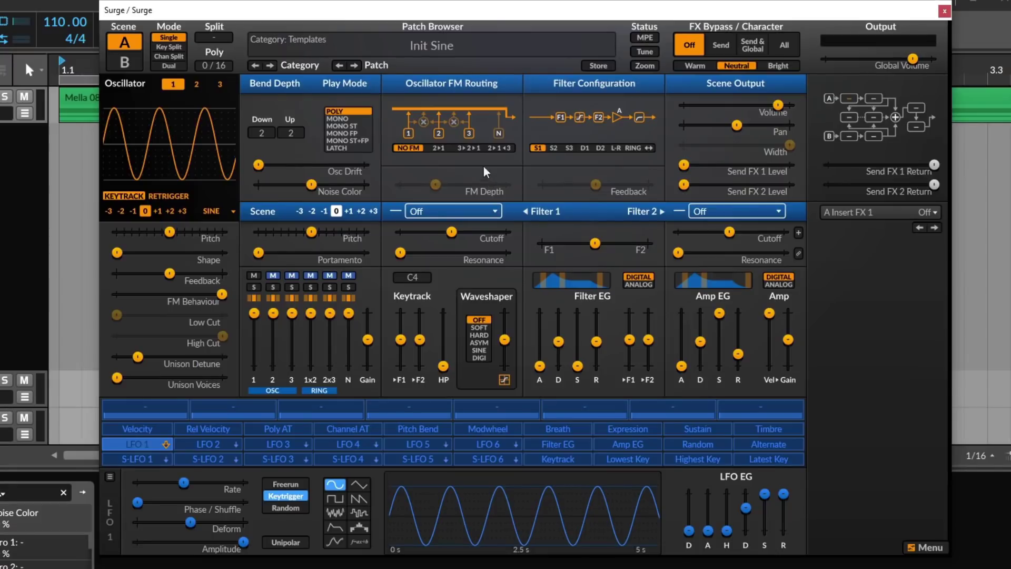
click(211, 212)
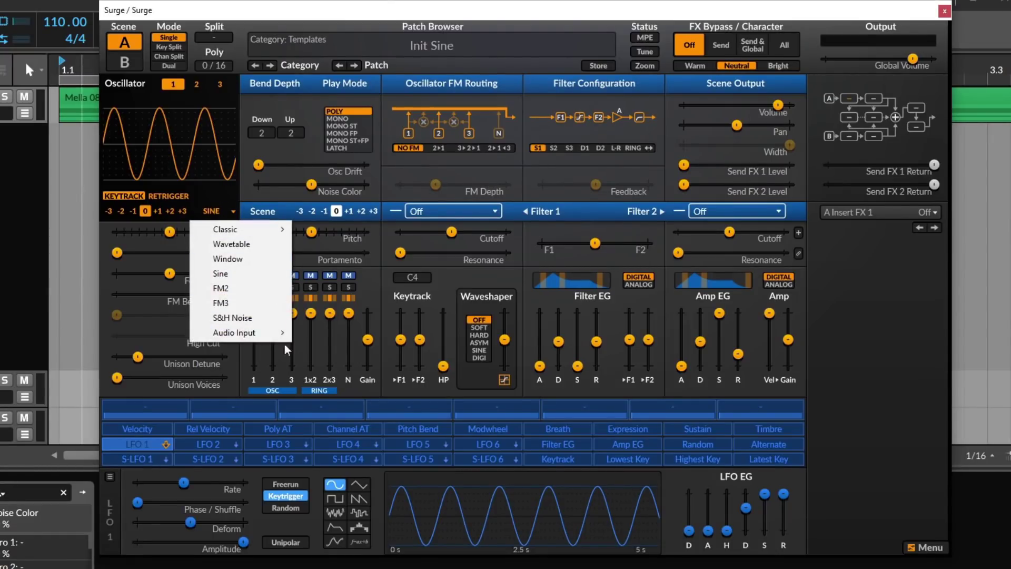
click(443, 170)
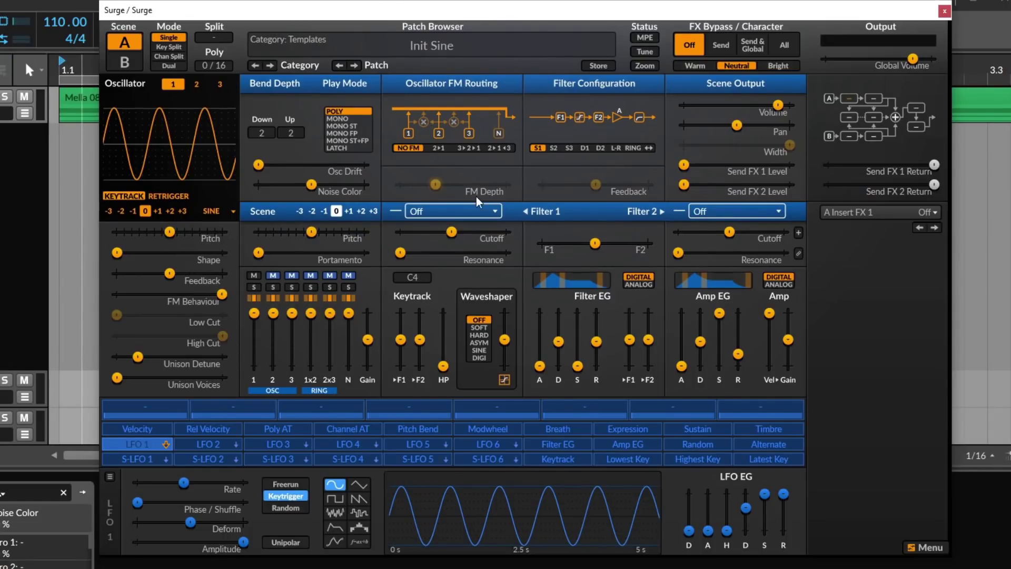
Set the oscillator FM routing to 2>1 and raise the FM Depth to about three quarters
click(414, 149)
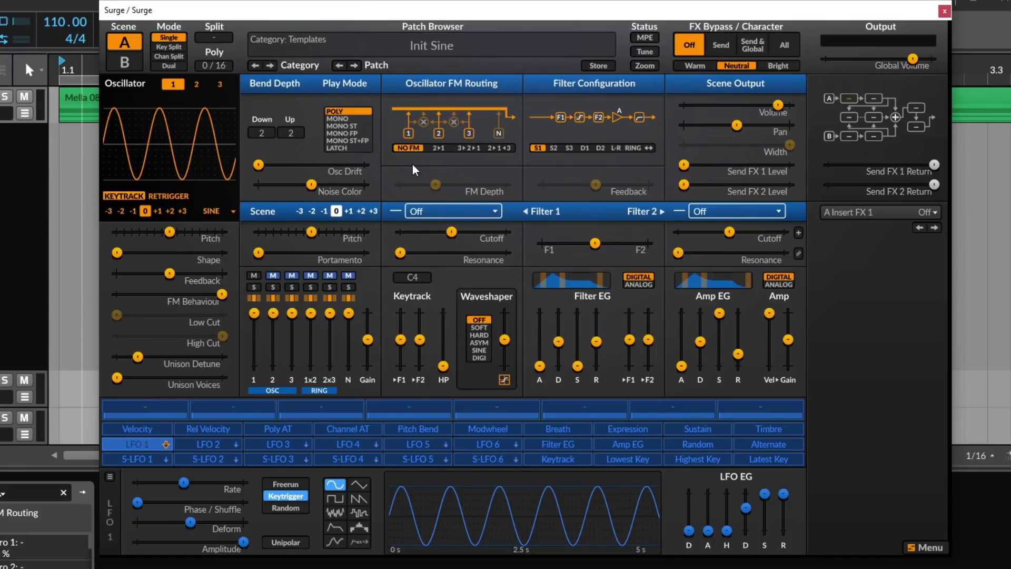
click(437, 147)
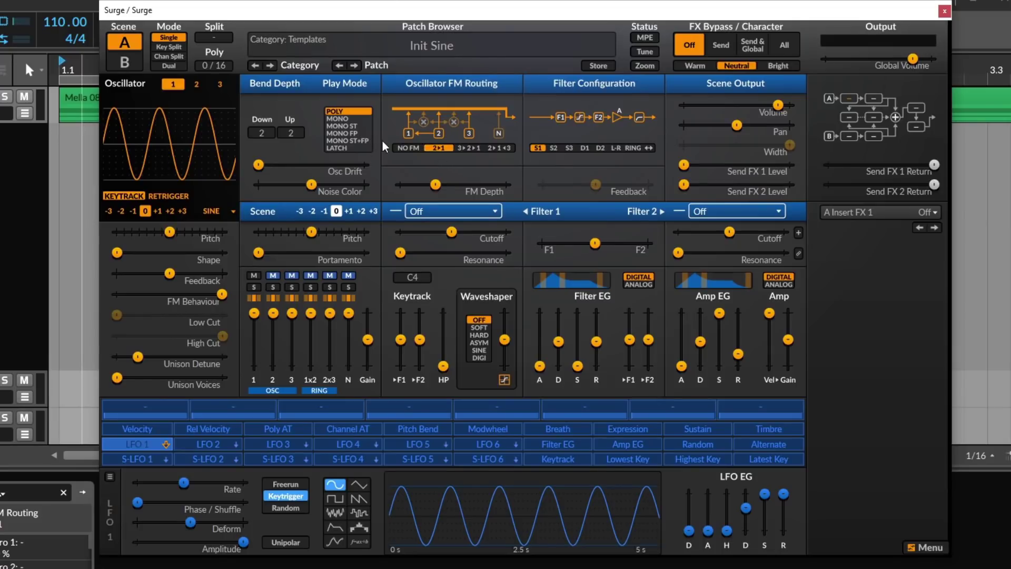
drag(444, 187, 467, 186)
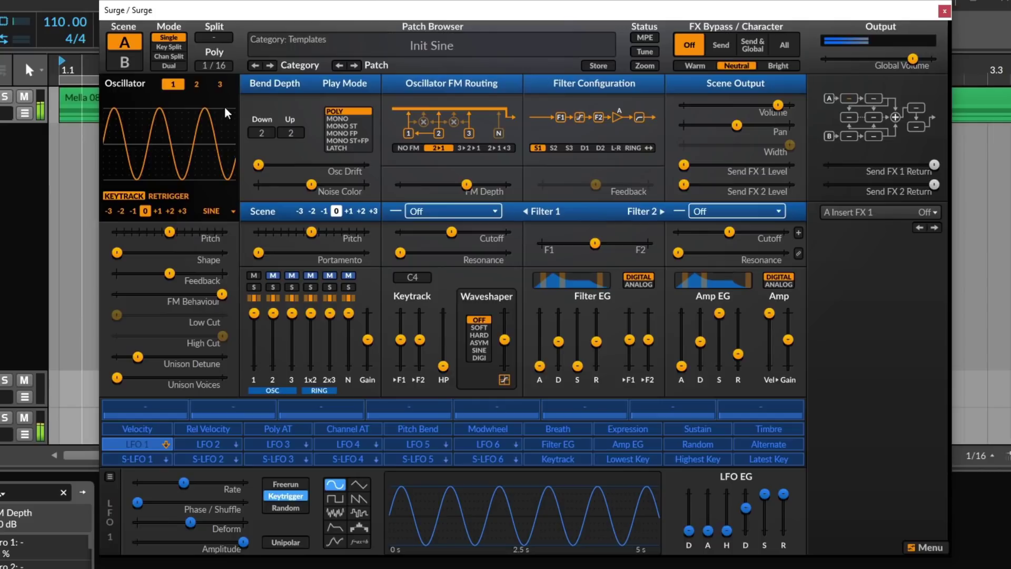
Switch oscillator 2's type to Wavetable and set its octave to -1
click(194, 83)
click(221, 210)
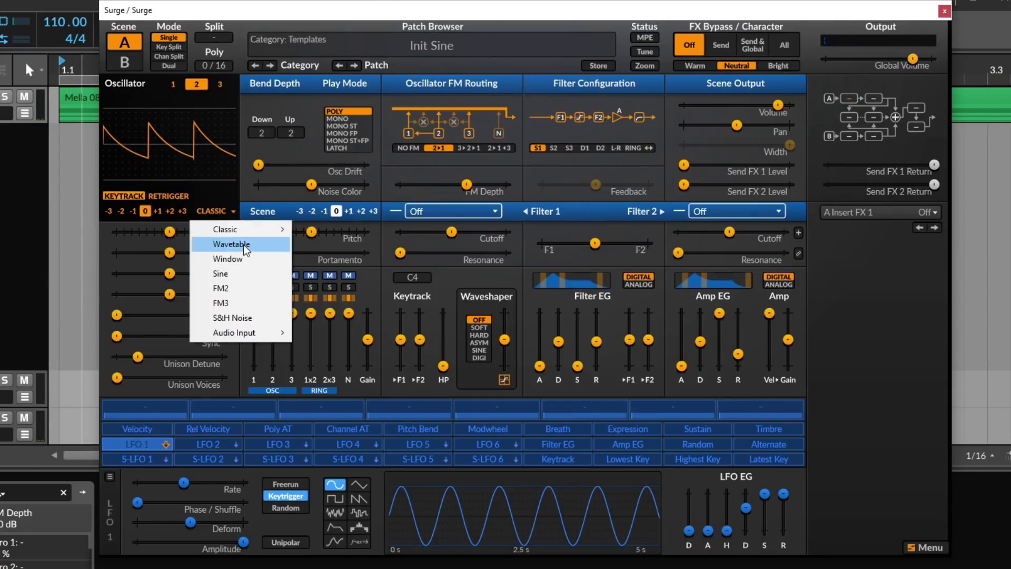
click(244, 243)
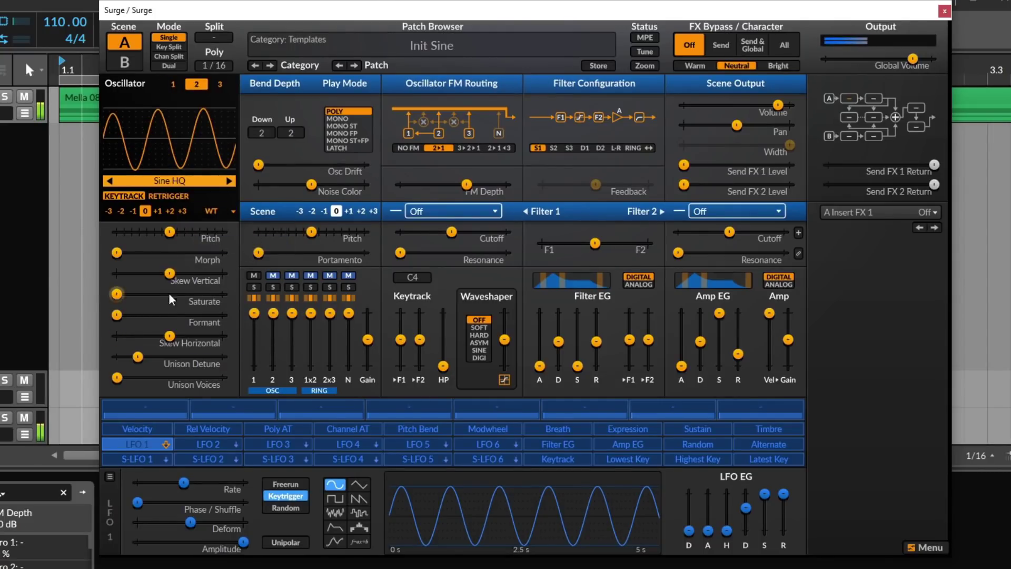
click(132, 211)
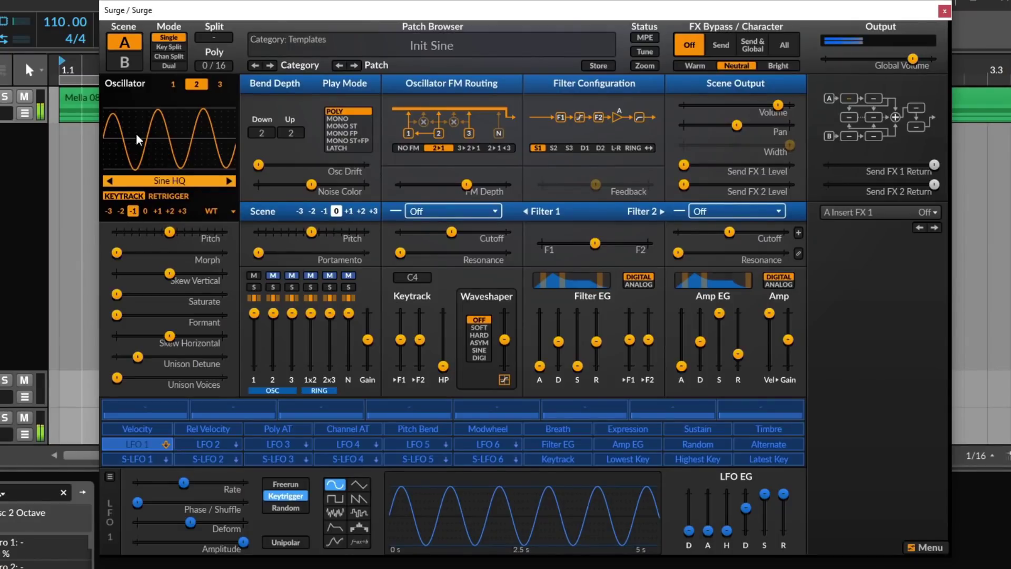
Raise oscillator 2's Saturate and Formant, increase the FM Depth slightly, and set oscillator 2's octave to +2
drag(117, 293, 155, 314)
mouse_move(466, 184)
mouse_down()
mouse_move(433, 184)
mouse_move(479, 184)
mouse_move(423, 184)
mouse_move(485, 184)
mouse_move(456, 184)
mouse_move(473, 184)
mouse_up()
click(171, 210)
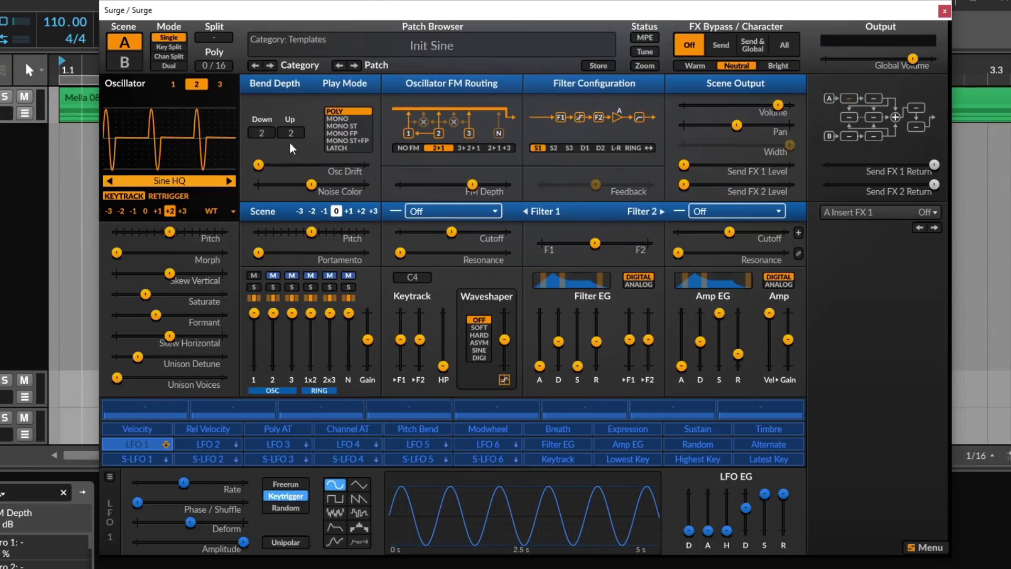
Switch oscillator 1's type to Classic and lower the FM Depth to slightly below centre
click(178, 84)
click(202, 213)
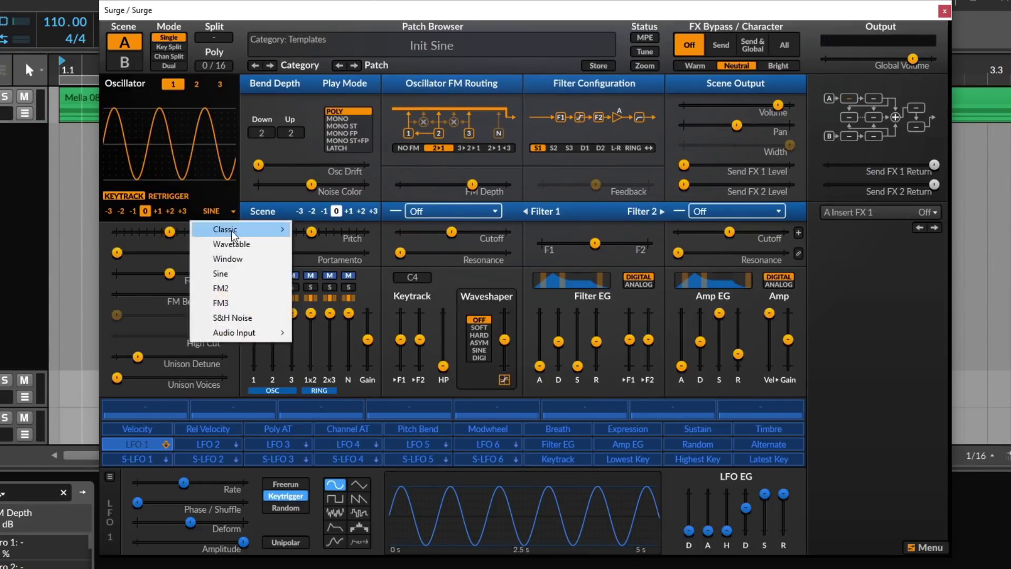
drag(476, 185, 430, 185)
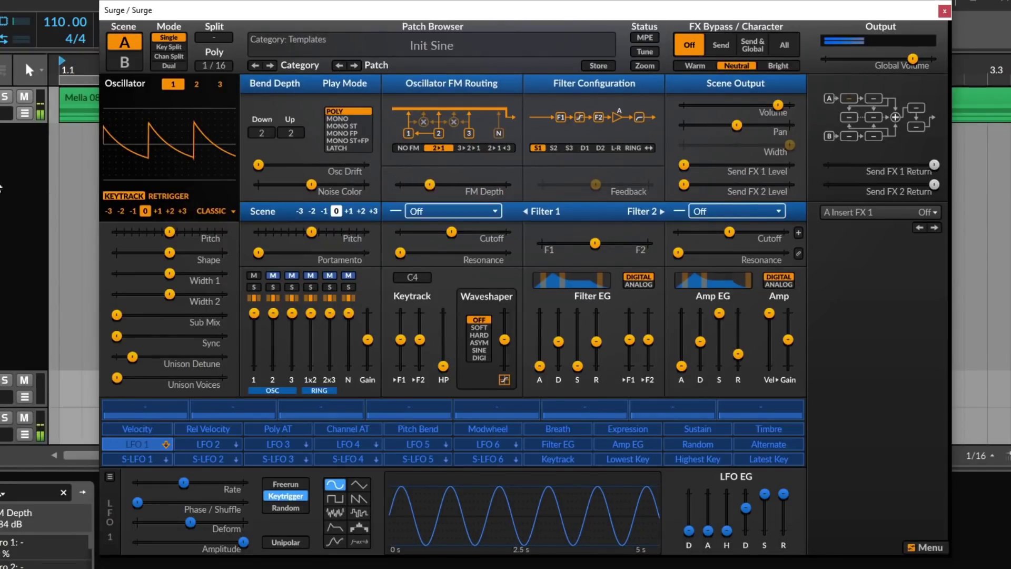
Switch oscillator 1's type to FM2, raise its M1 Amount, and increase the FM Depth a little
click(226, 210)
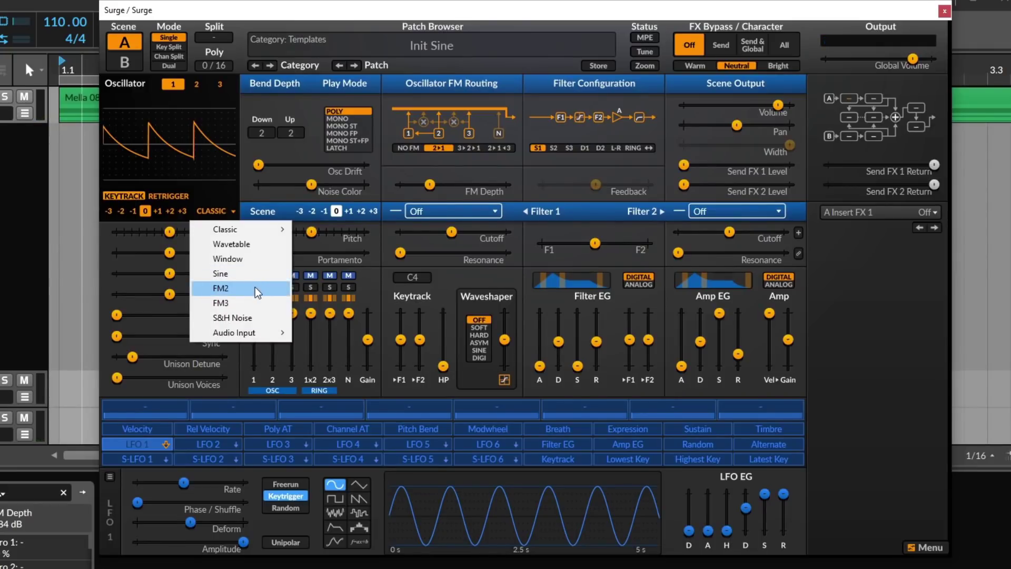
click(239, 288)
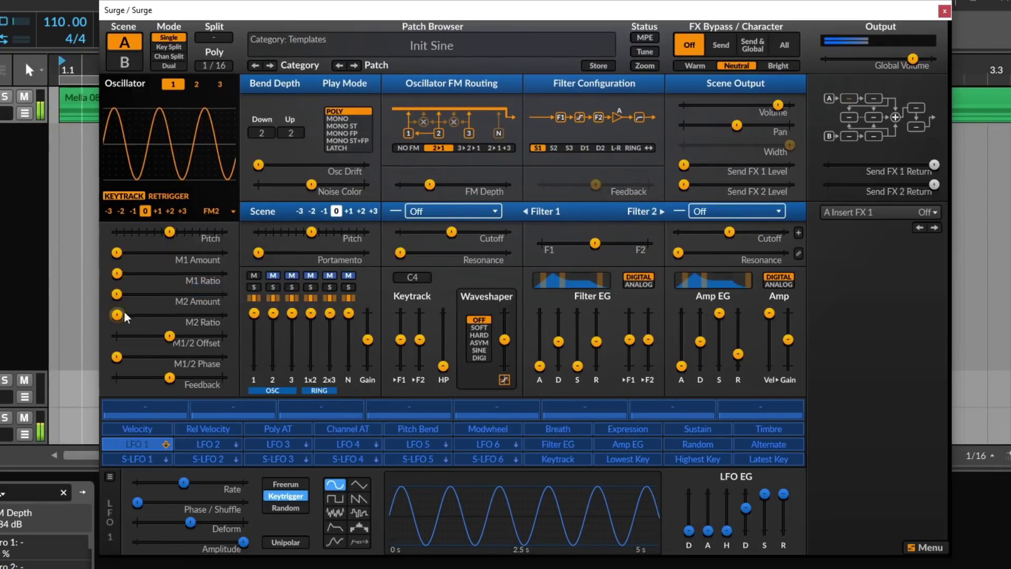
drag(116, 252, 143, 252)
mouse_move(430, 185)
mouse_down()
mouse_move(456, 184)
mouse_move(445, 185)
mouse_up()
Switch oscillator 1's type to Sine and raise its Shape, leaving Unison Voices at minimum
click(213, 212)
click(228, 274)
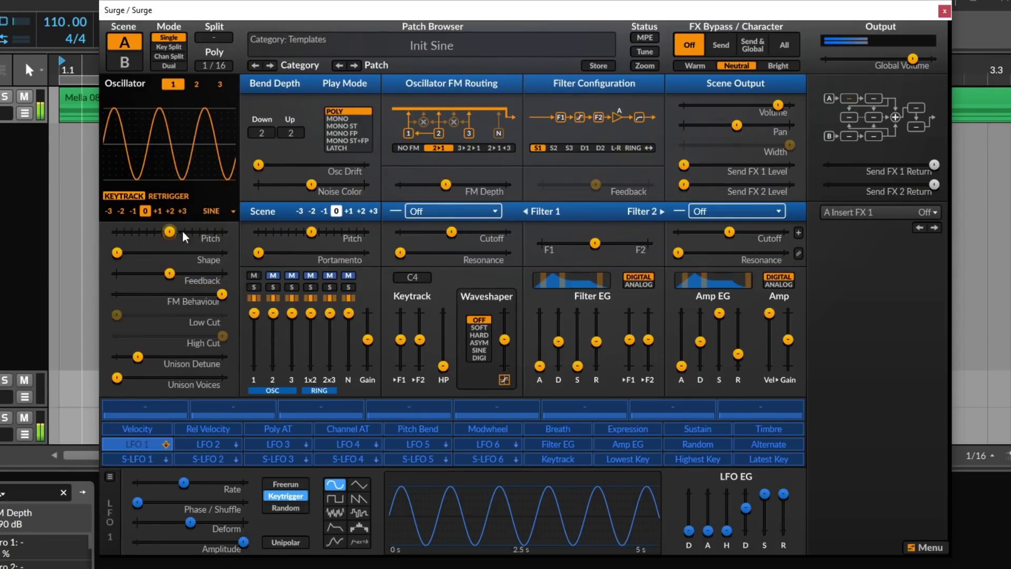
drag(122, 253, 155, 252)
drag(127, 378, 126, 378)
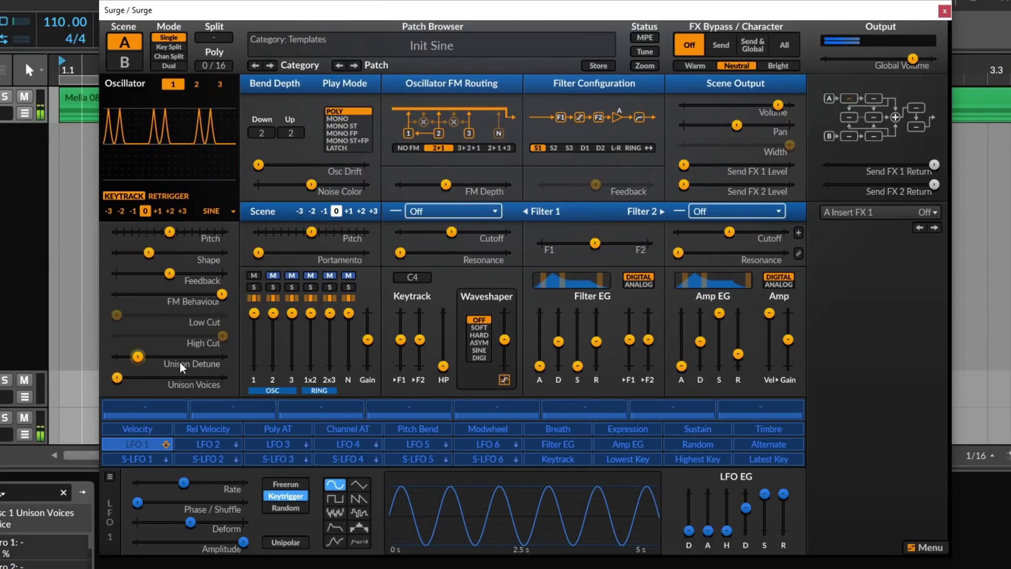
Set oscillator 1's octave to -1, and raise its Shape and the FM Depth slightly
click(133, 211)
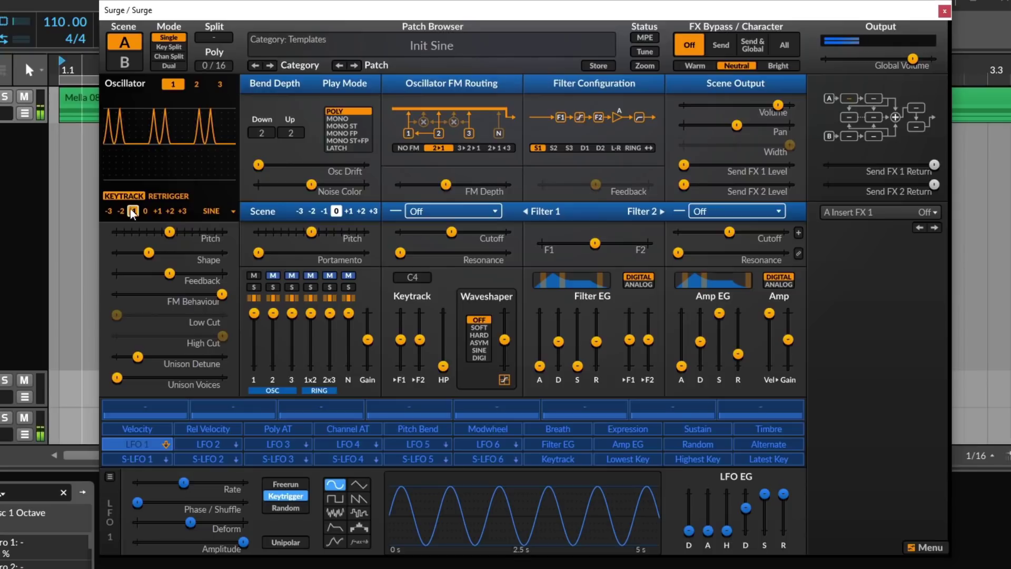
mouse_move(154, 253)
mouse_down()
mouse_move(171, 253)
mouse_move(162, 253)
mouse_up()
drag(446, 184, 454, 184)
Switch oscillator 1's type to FM3 and raise its M1 Amount to about halfway
click(200, 212)
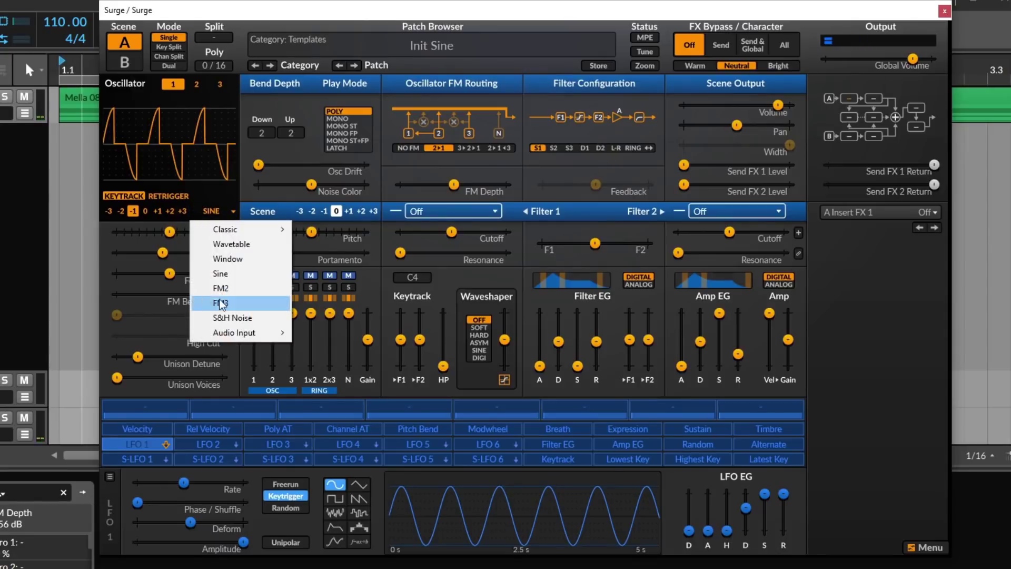
click(226, 303)
drag(117, 253, 171, 253)
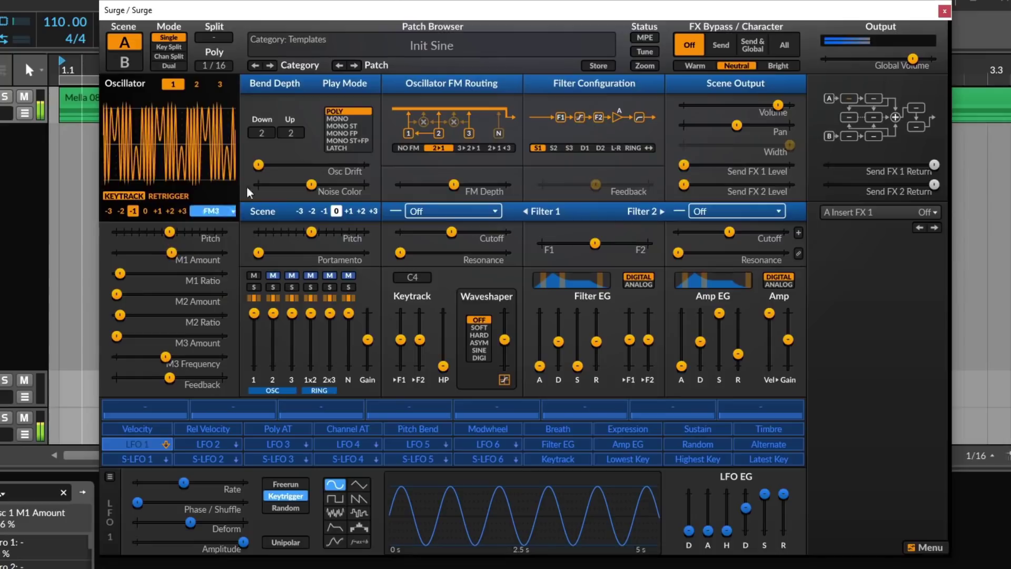
Set the oscillator FM routing to 3>2>1 and switch oscillator 1's type to Classic Sawtooth
click(466, 147)
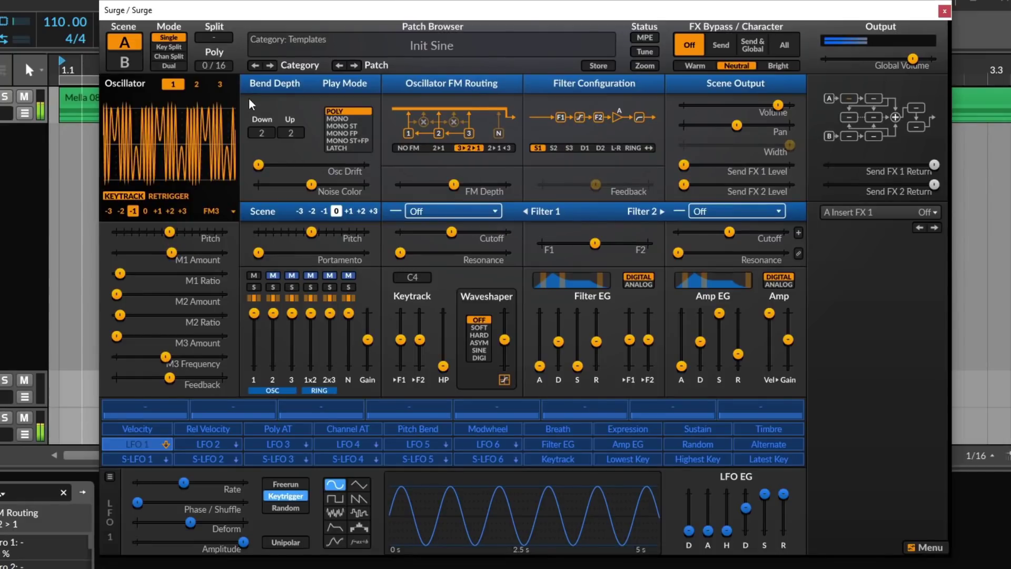
click(215, 211)
mouse_move(229, 228)
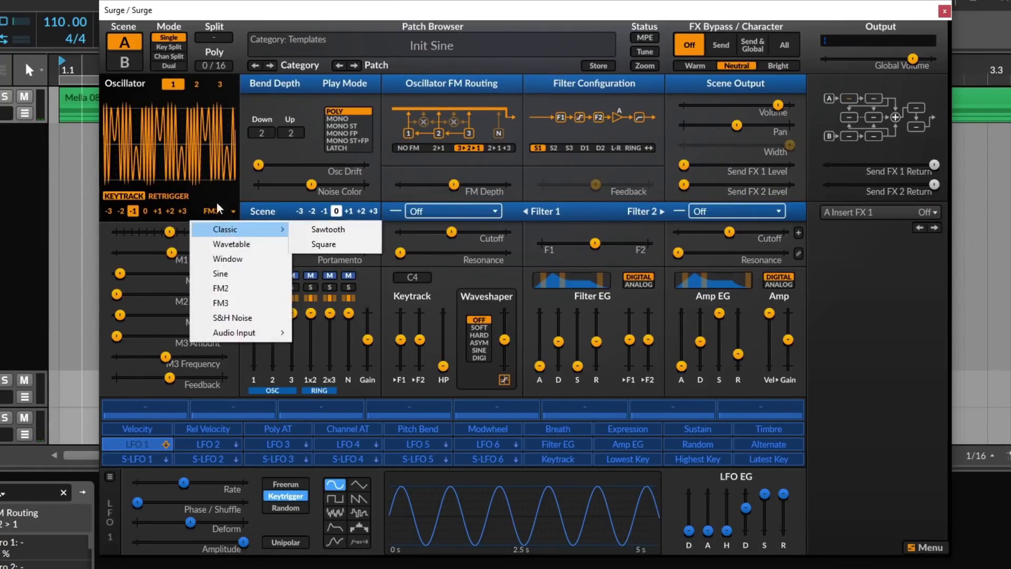
click(323, 229)
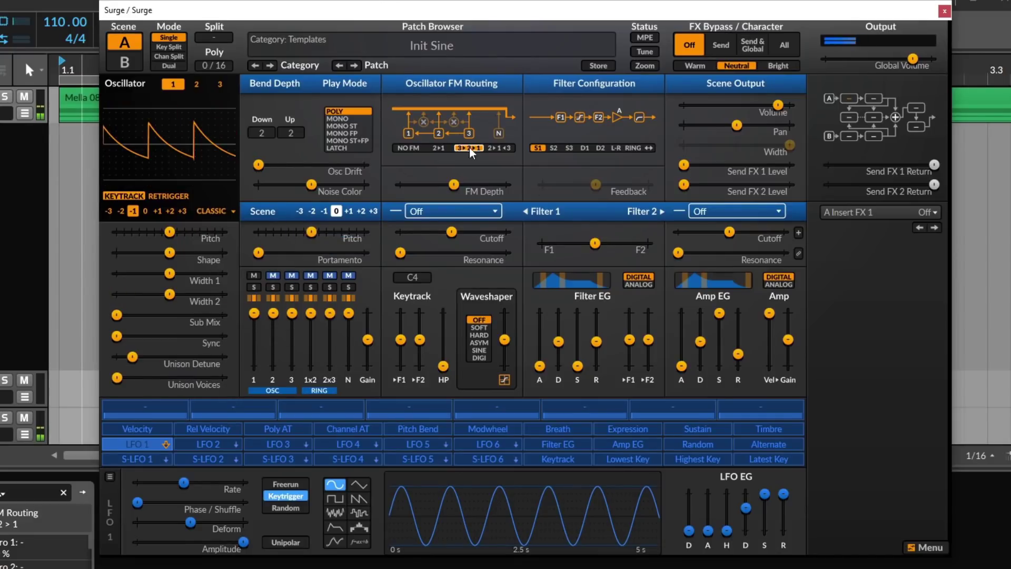
Reload the Init Sine template patch and set the oscillator FM routing to 3>2>1, trying 2>1<3 first
click(453, 43)
mouse_move(544, 212)
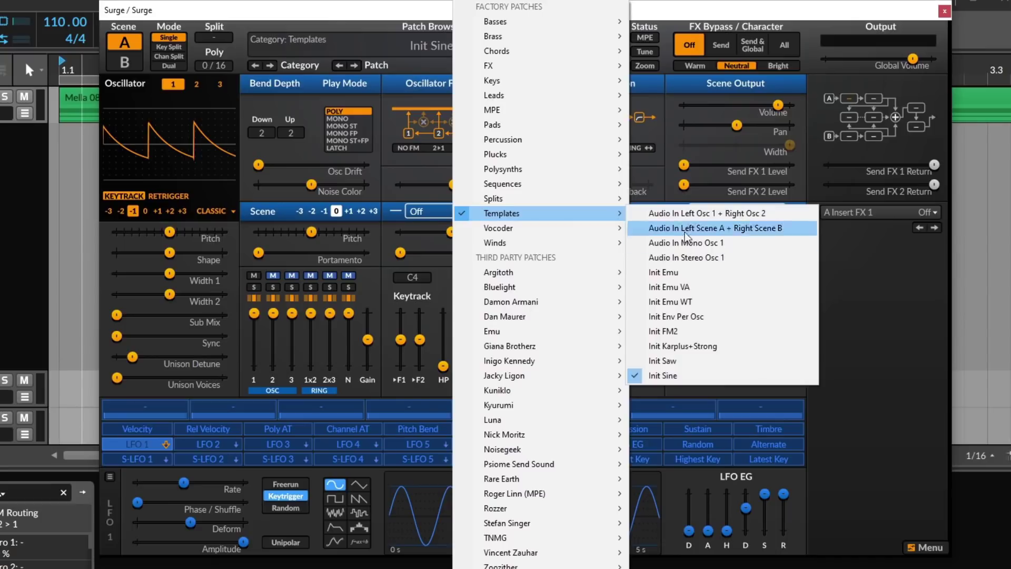
click(655, 375)
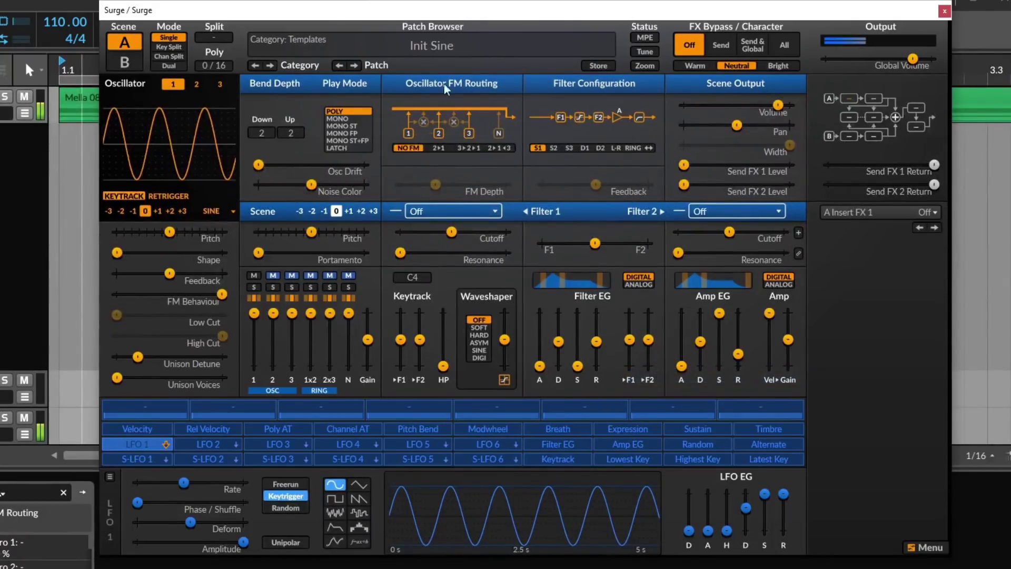
click(499, 148)
click(470, 147)
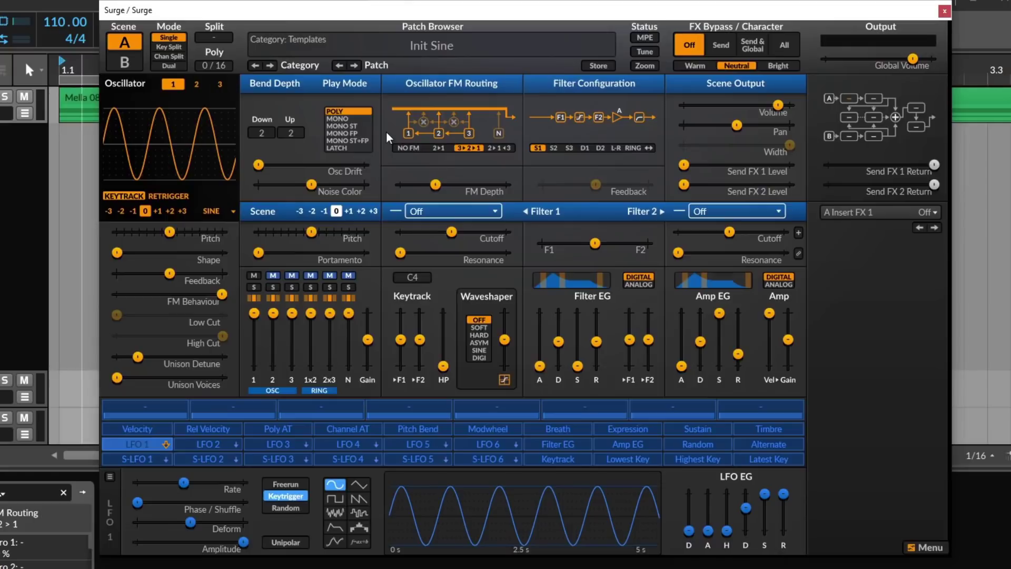
Switch the types of oscillators 3 and 2 to Sine, and raise the FM Depth above centre
click(197, 85)
click(220, 85)
click(216, 209)
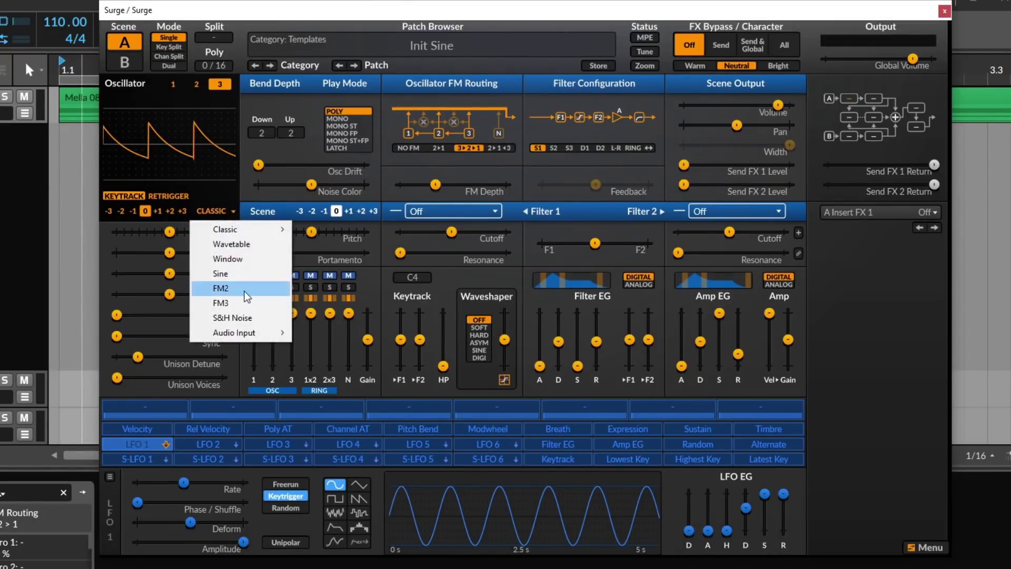
click(224, 270)
click(197, 85)
click(215, 210)
click(227, 270)
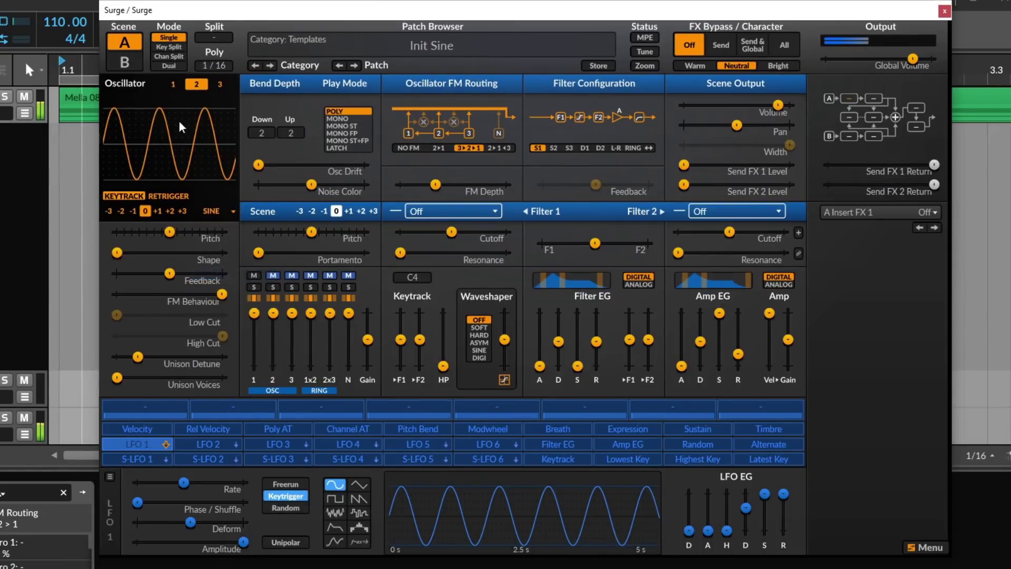
drag(438, 185, 458, 184)
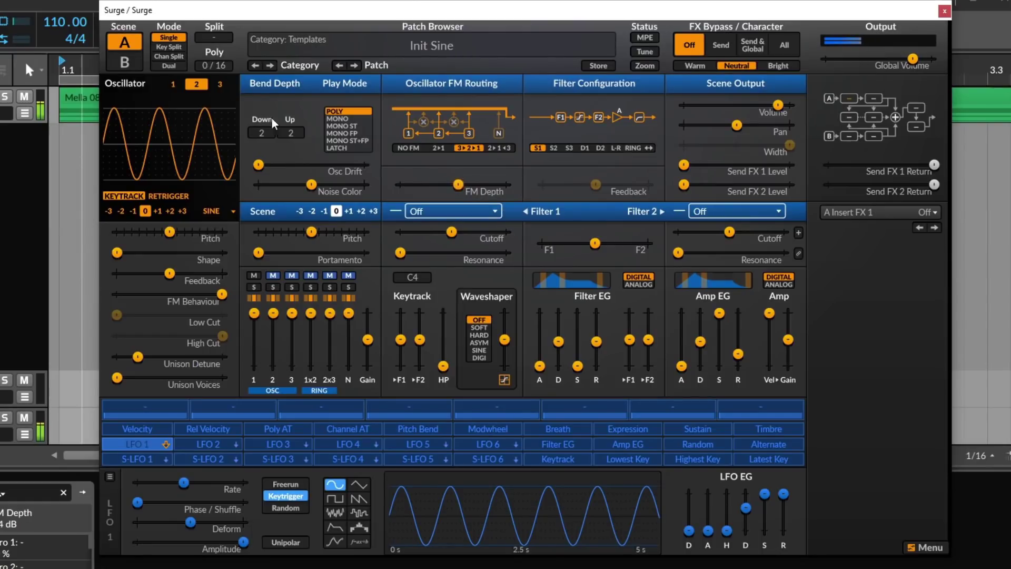
Set oscillator 1's octave to -1 and oscillator 2's octave to +1
click(171, 85)
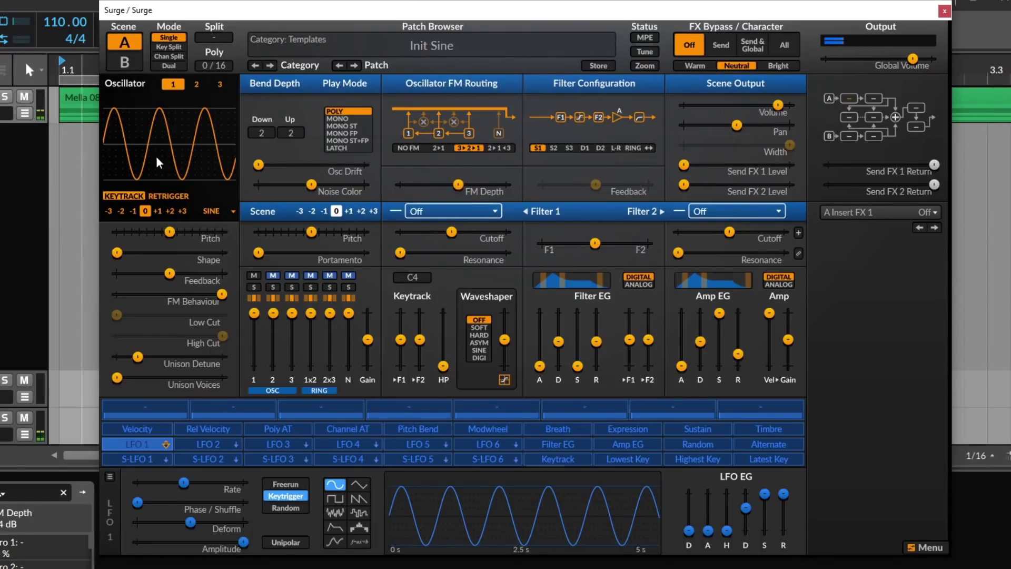
click(132, 211)
click(196, 85)
click(157, 210)
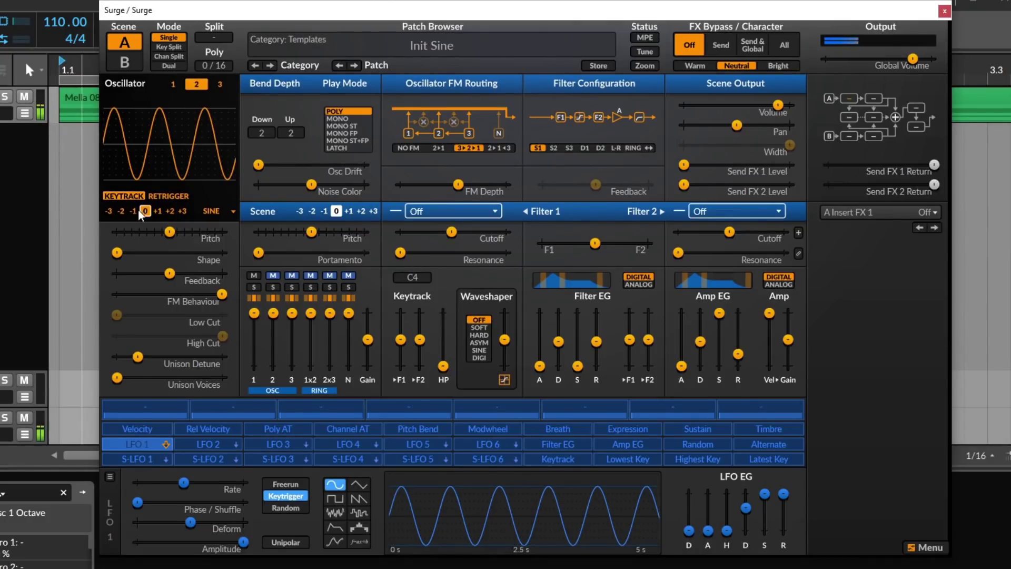
Set oscillator 3's octave to +3 and raise its Pitch to maximum
click(219, 86)
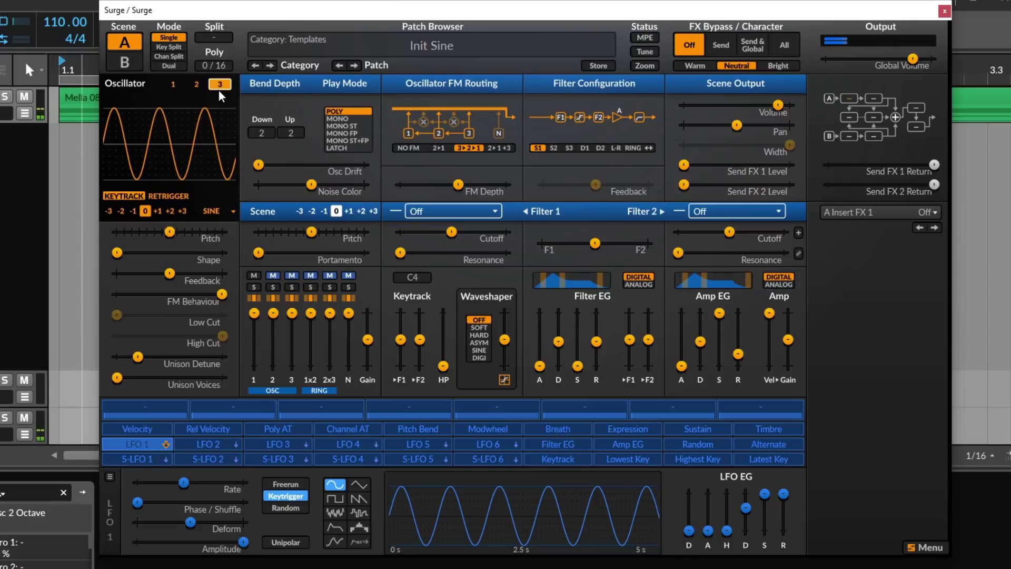
click(182, 211)
drag(169, 231, 222, 232)
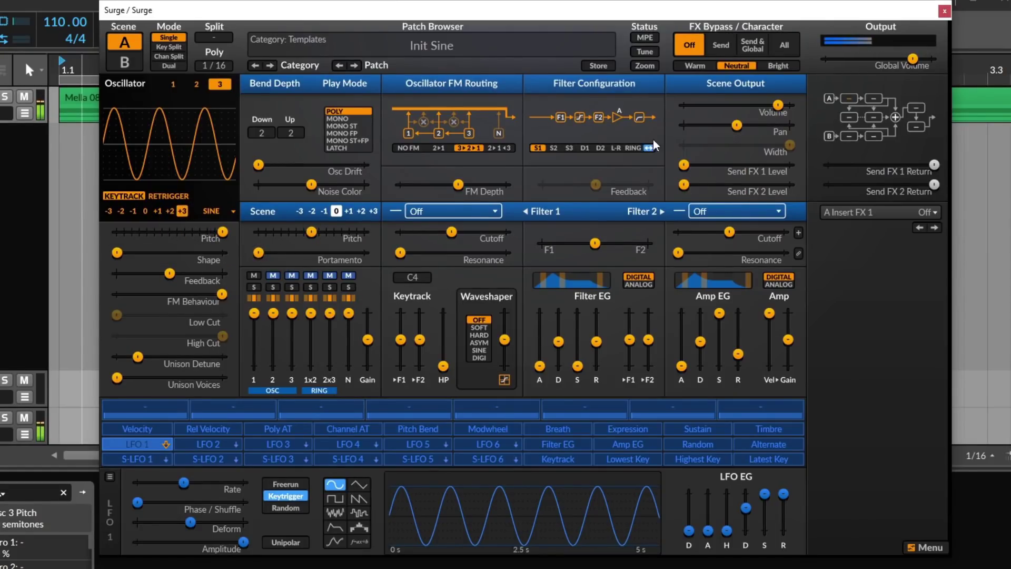
Lower the FM Depth slightly, then switch oscillator 3 to FM2 and raise its M1 and M2 Amount and Ratio
click(458, 184)
mouse_move(458, 184)
mouse_down()
mouse_move(428, 184)
mouse_move(477, 184)
mouse_move(451, 184)
mouse_up()
click(238, 216)
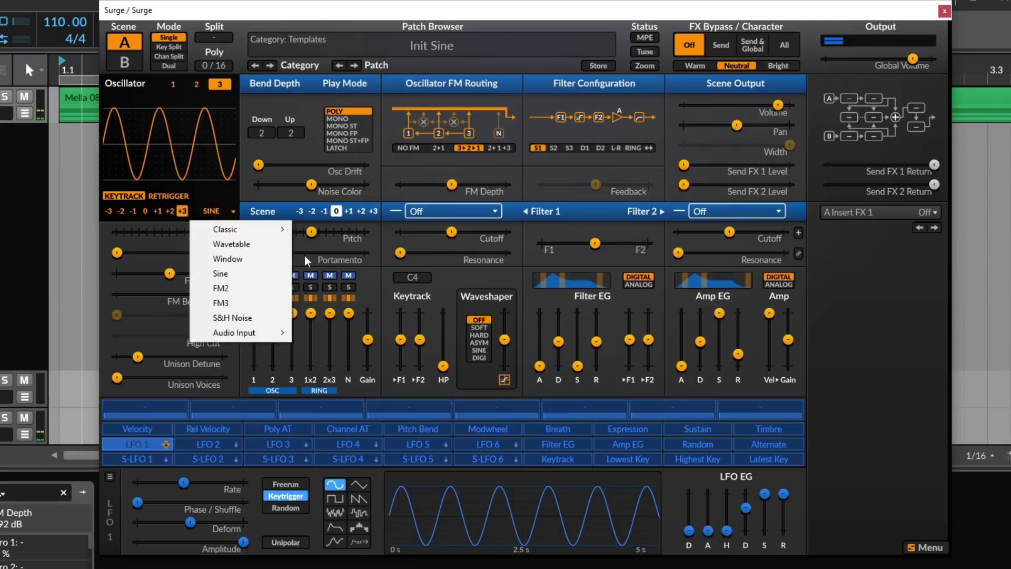
click(258, 289)
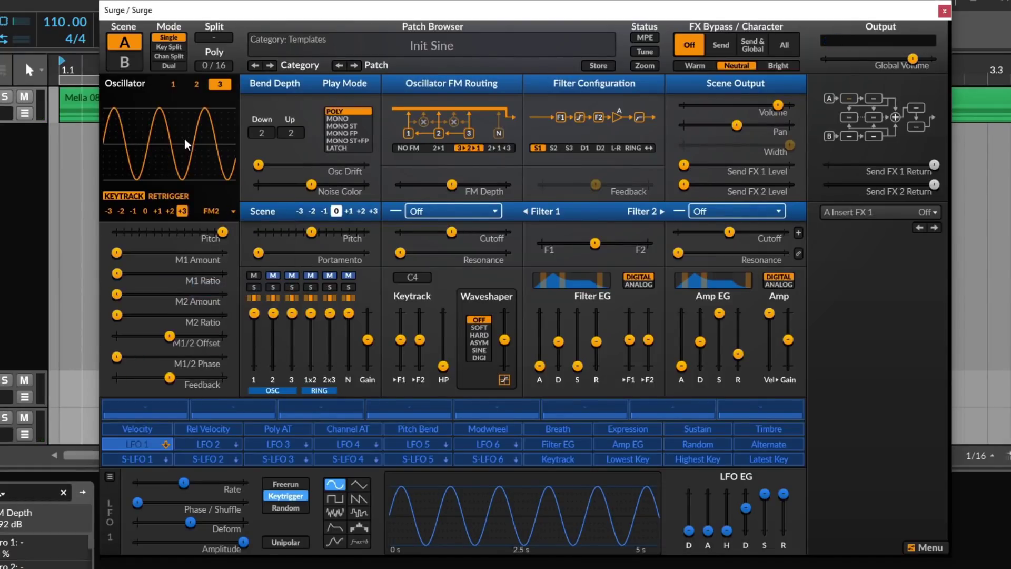
drag(117, 252, 126, 273)
drag(117, 314, 124, 295)
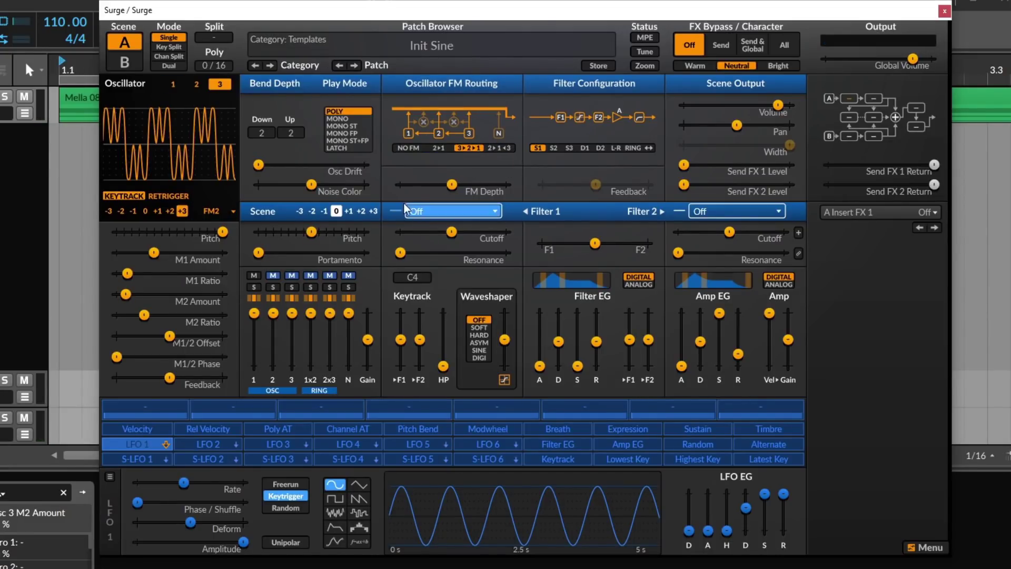
Reload the Init Sine patch from the factory Templates
click(428, 36)
click(394, 21)
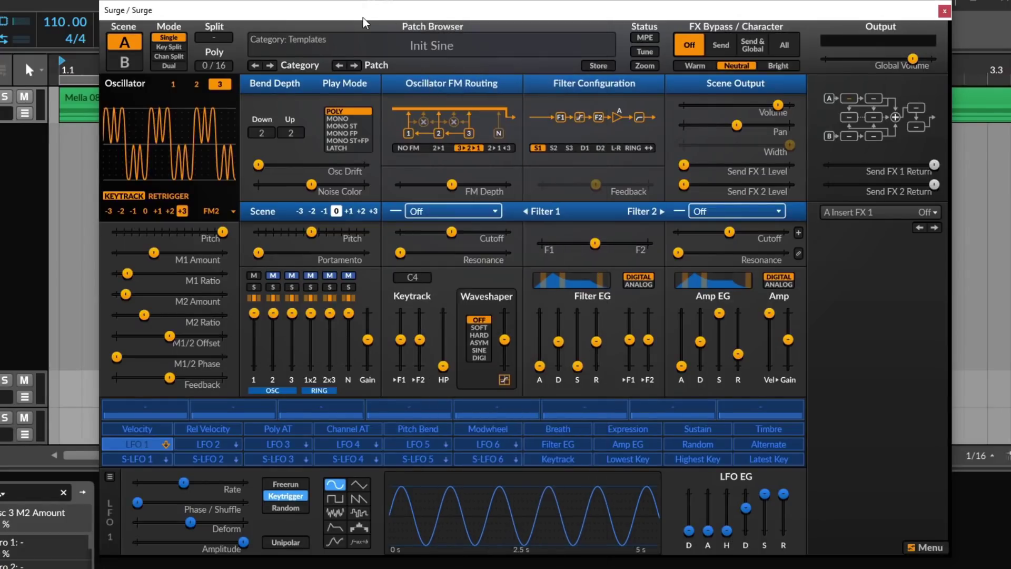
click(388, 59)
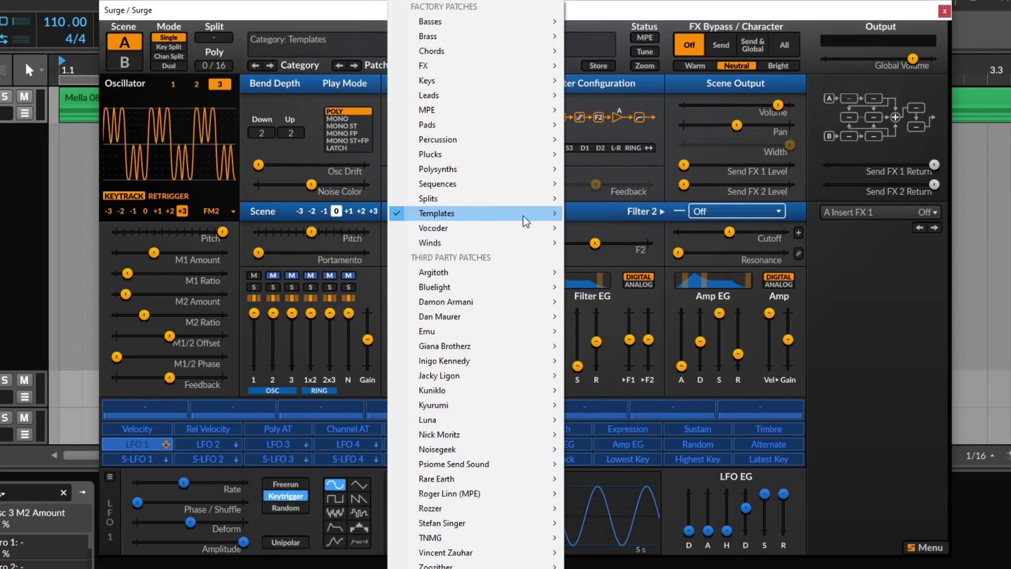
mouse_move(523, 214)
click(618, 383)
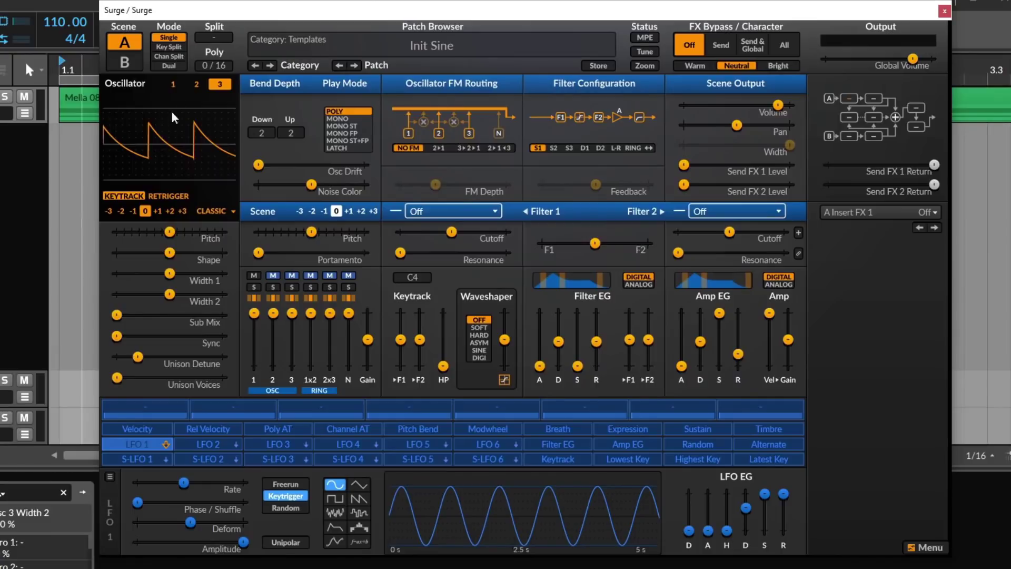
Set the type of oscillators 1, 2 and 3 to FM2
click(169, 84)
click(206, 216)
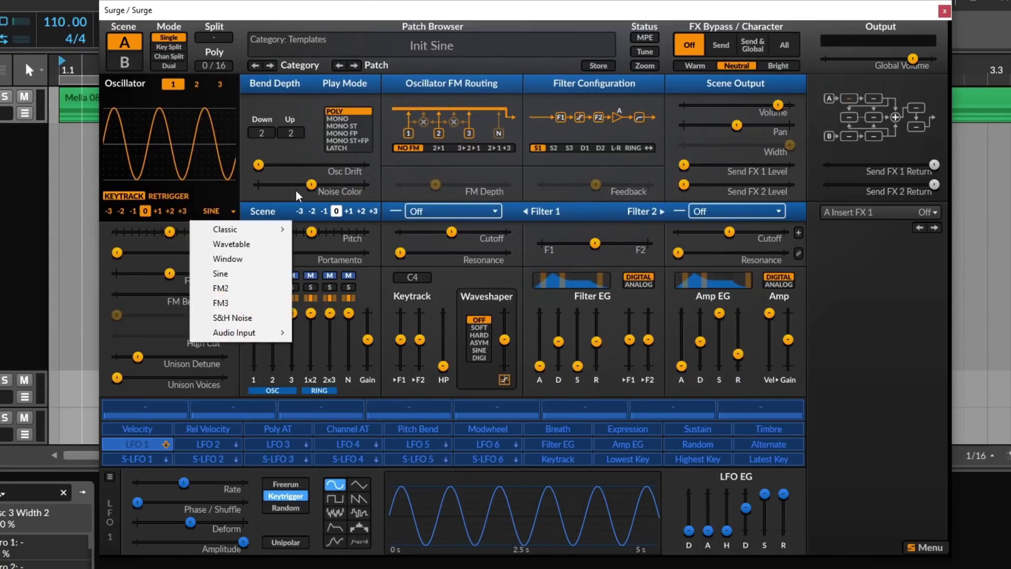
click(265, 298)
click(196, 84)
click(213, 211)
click(238, 289)
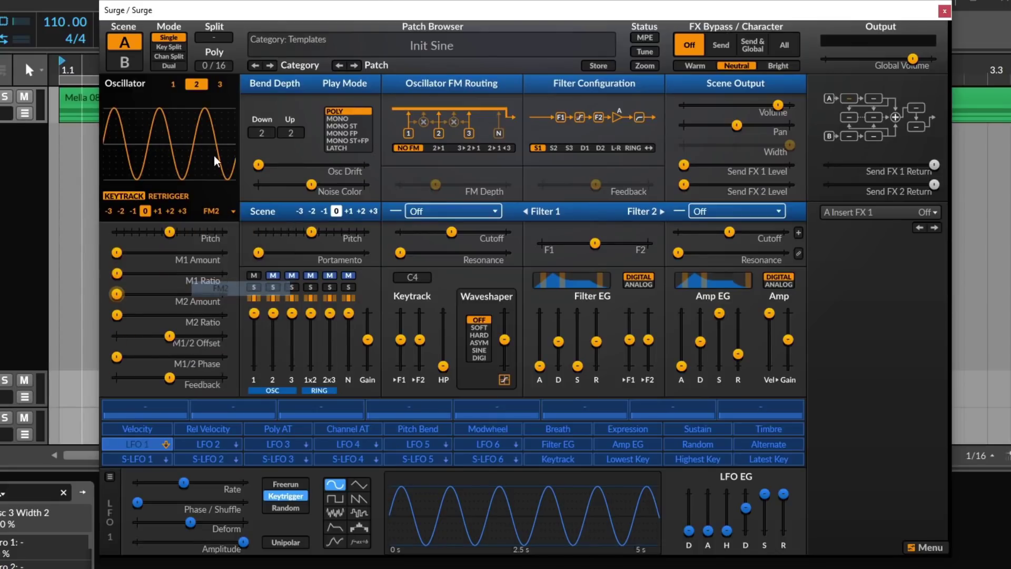
click(217, 85)
click(214, 211)
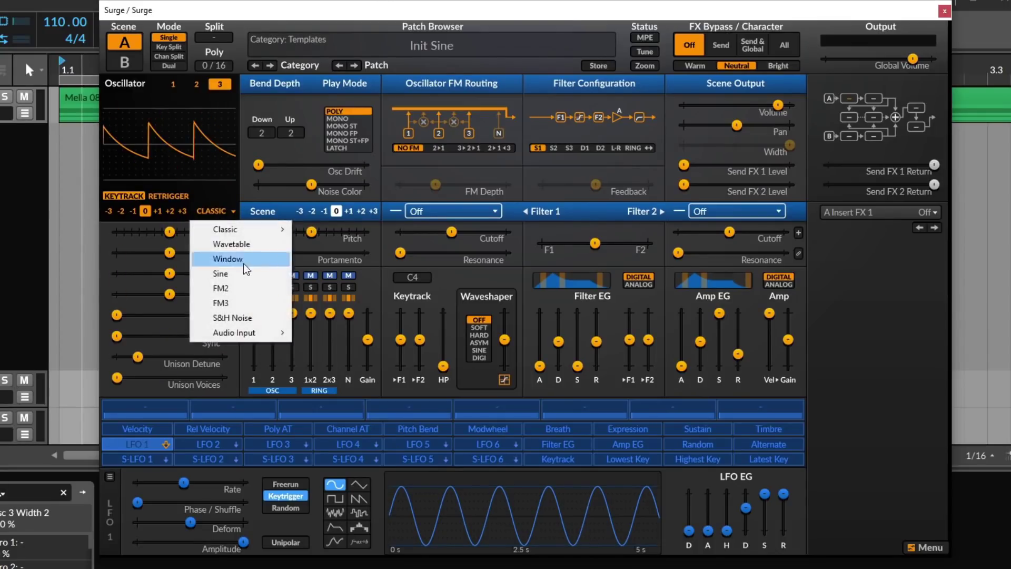
click(237, 289)
Set the oscillator FM routing to 3>2>1 and look through the individual oscillators' FM2 settings
click(473, 150)
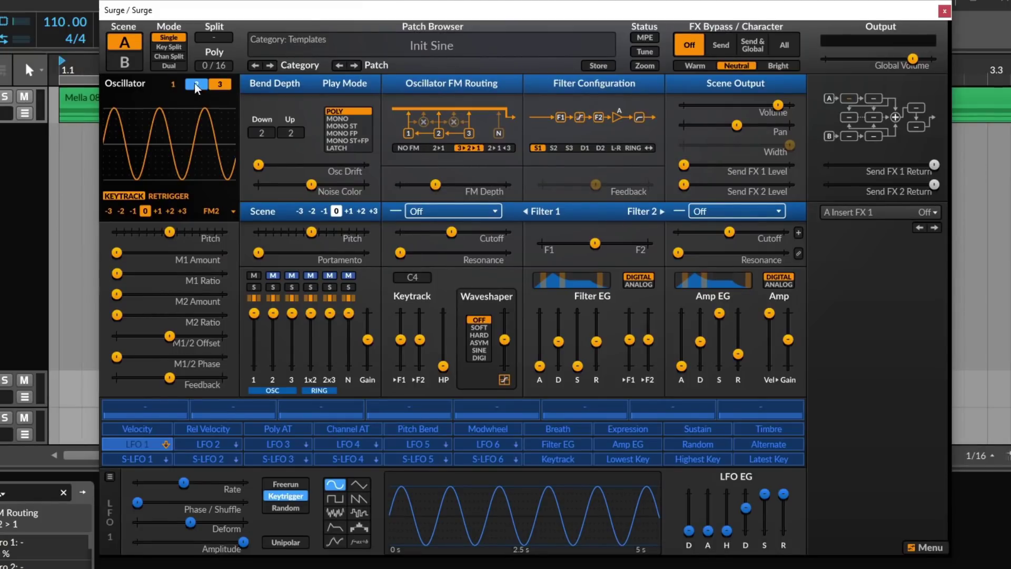
click(174, 84)
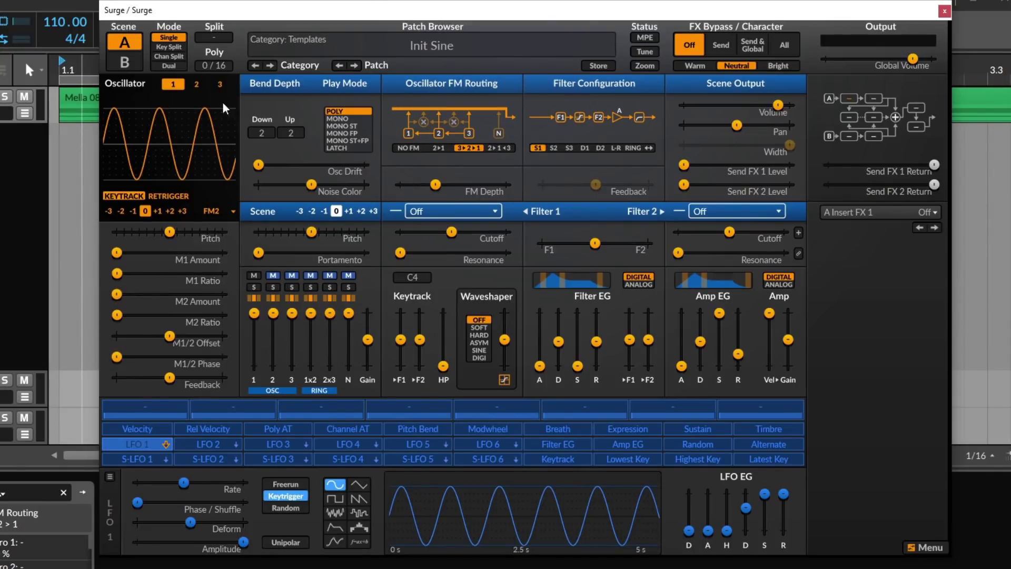
click(193, 83)
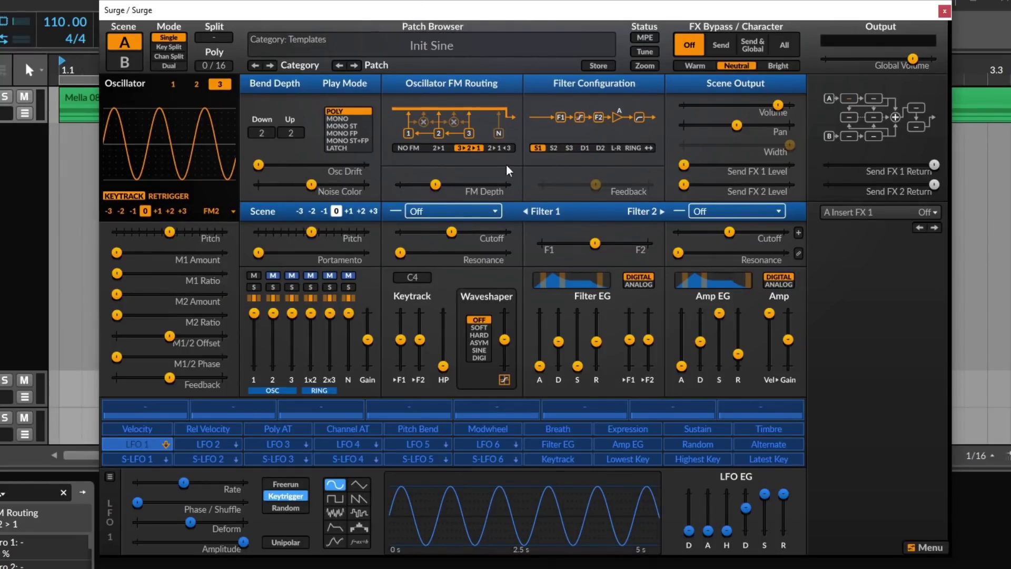
Route the oscillator FM as 2>1<3 with a raised FM Depth, and set oscillator 3 to octave +1 with its Pitch below centre
click(495, 148)
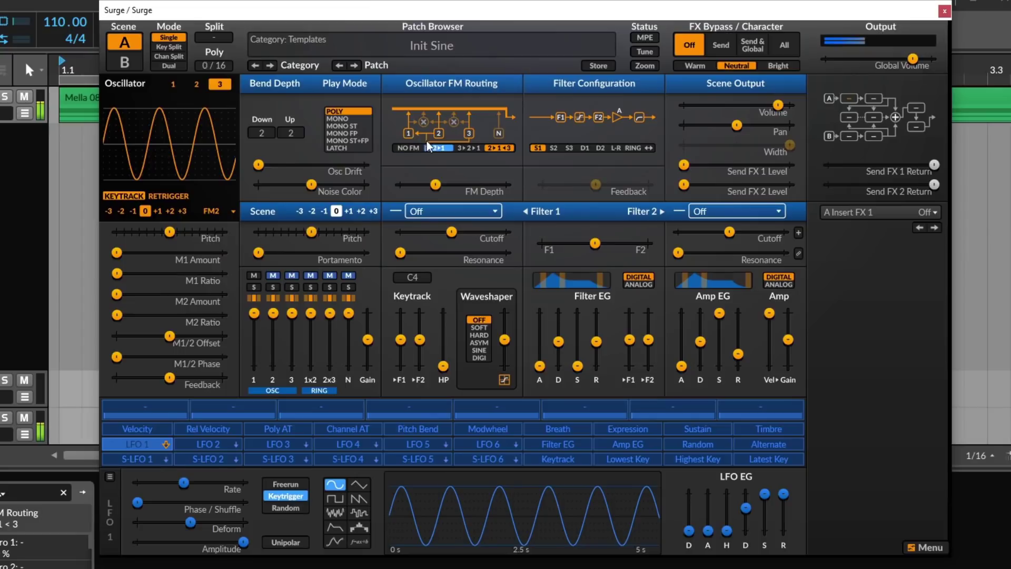
drag(450, 185, 463, 184)
click(157, 210)
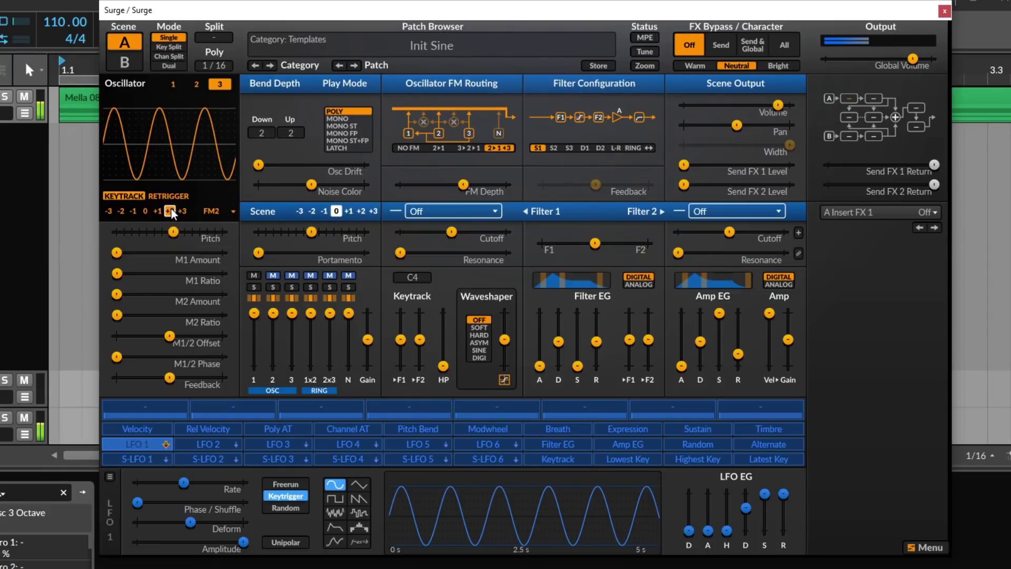
drag(179, 231, 142, 235)
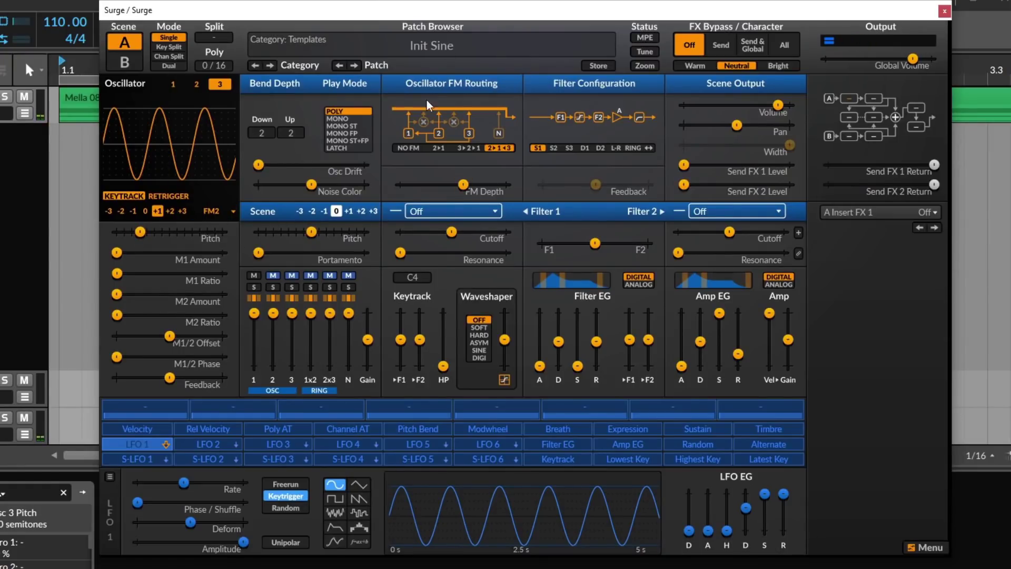
Load the Init Saw patch from the factory Templates
click(428, 46)
mouse_move(577, 214)
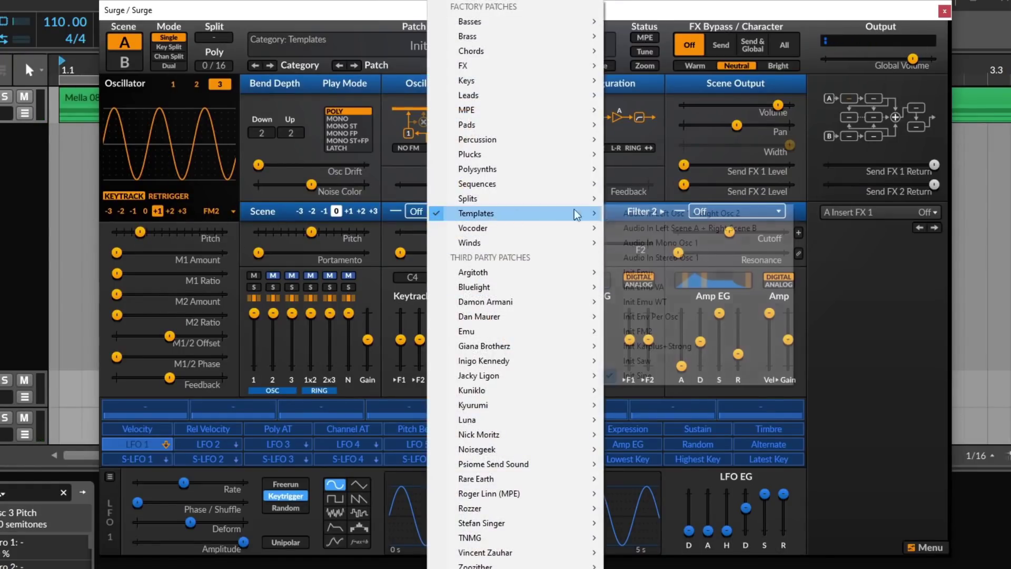
click(673, 362)
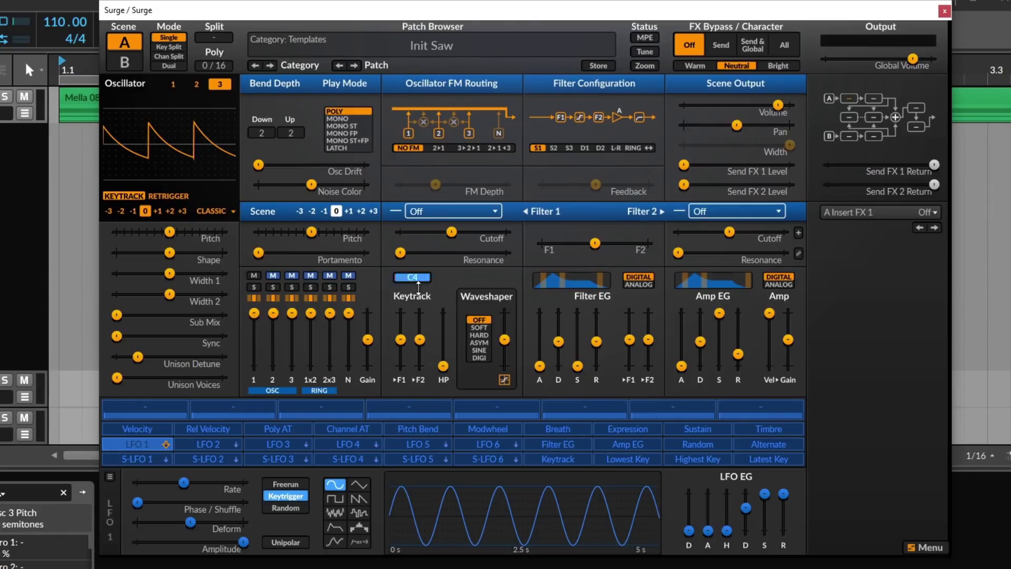
Set Filter 1 to the Resonance Warp lowpass, raising its Cutoff above centre and its Resonance to near maximum
right_click(430, 214)
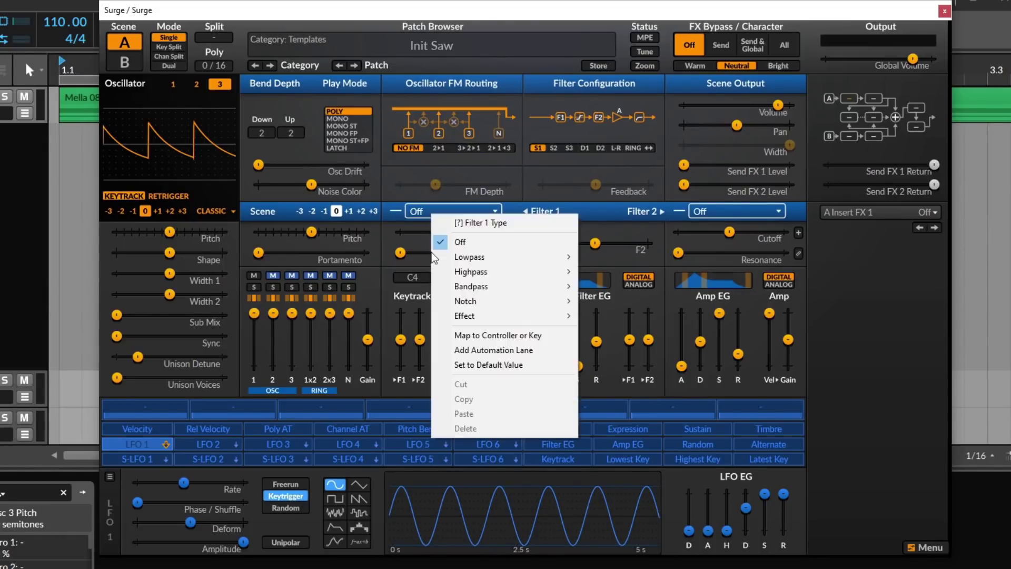
mouse_move(504, 256)
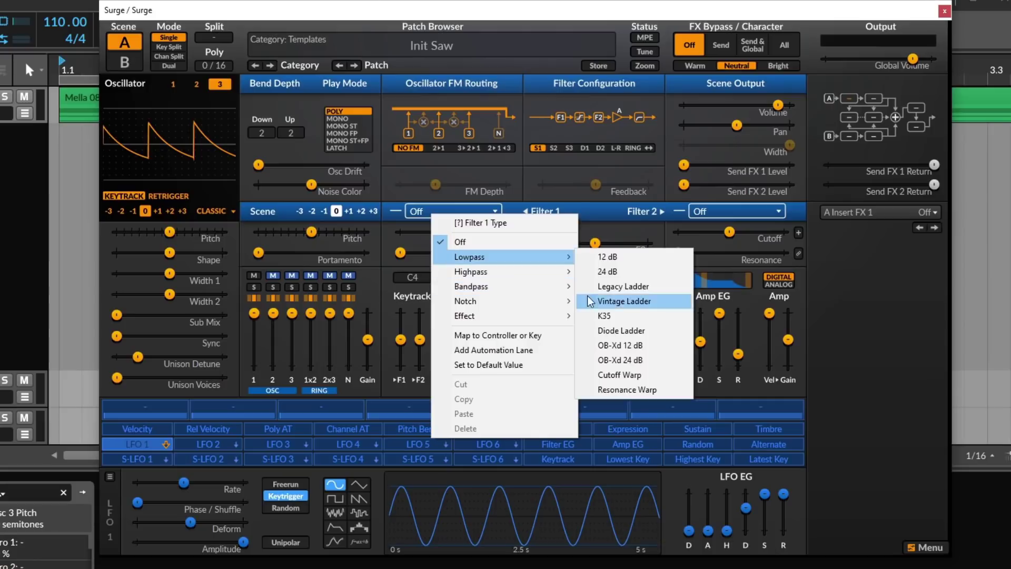
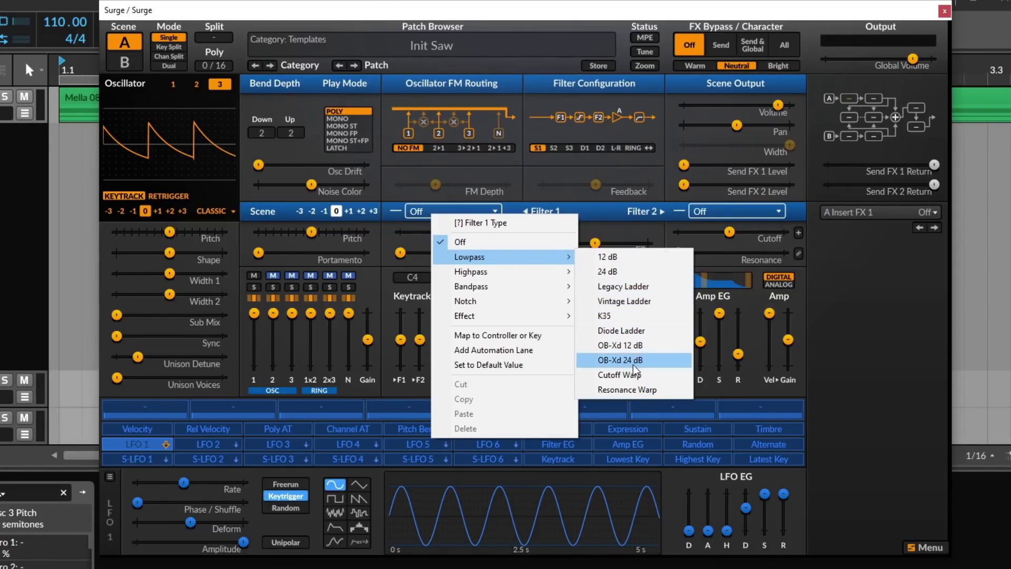
click(627, 389)
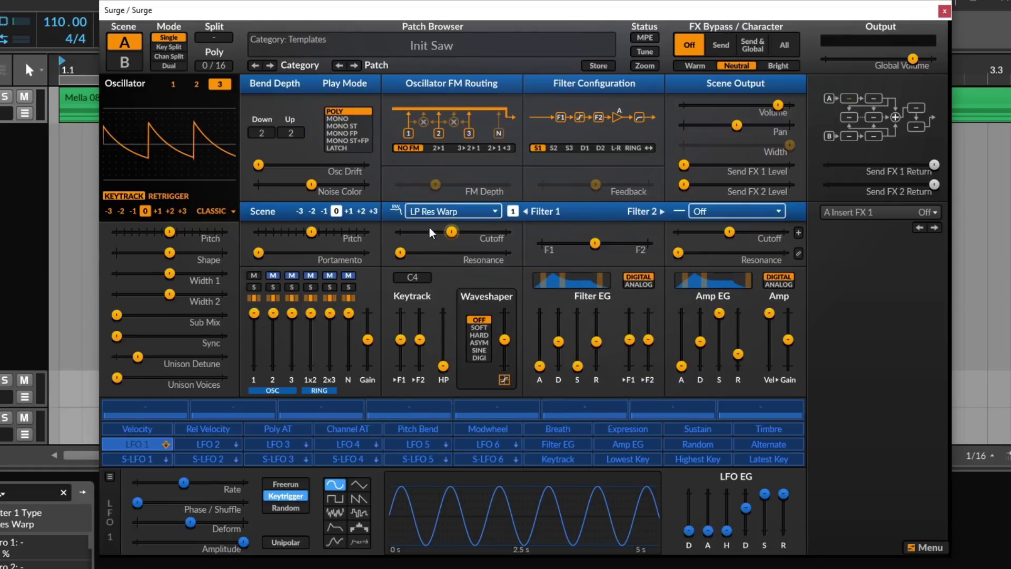
drag(417, 251, 480, 231)
click(489, 252)
Change Filter 1 to the OB-Xd 24 dB lowpass and sweep its Cutoff down and back up
right_click(438, 203)
mouse_move(574, 243)
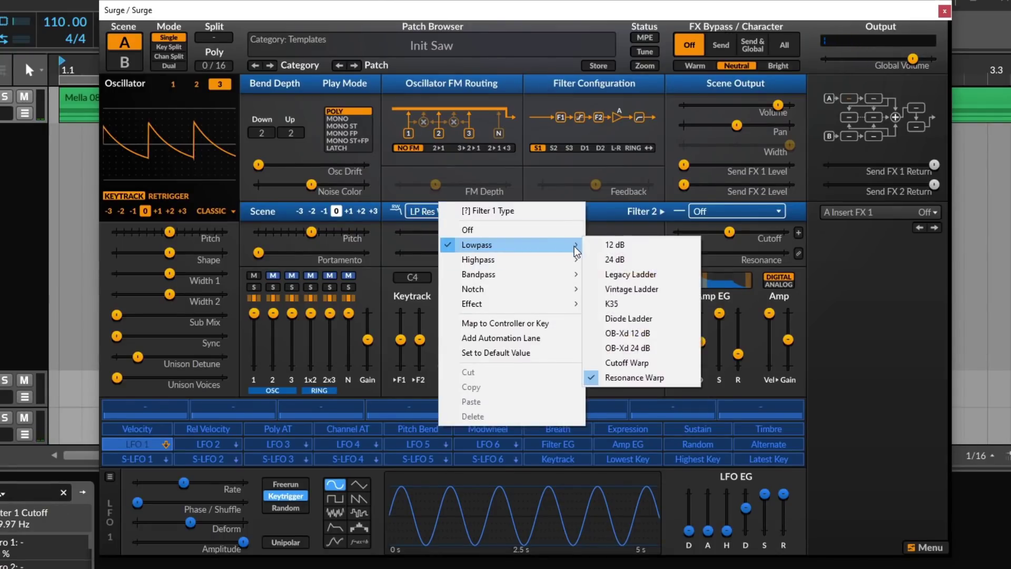
click(643, 344)
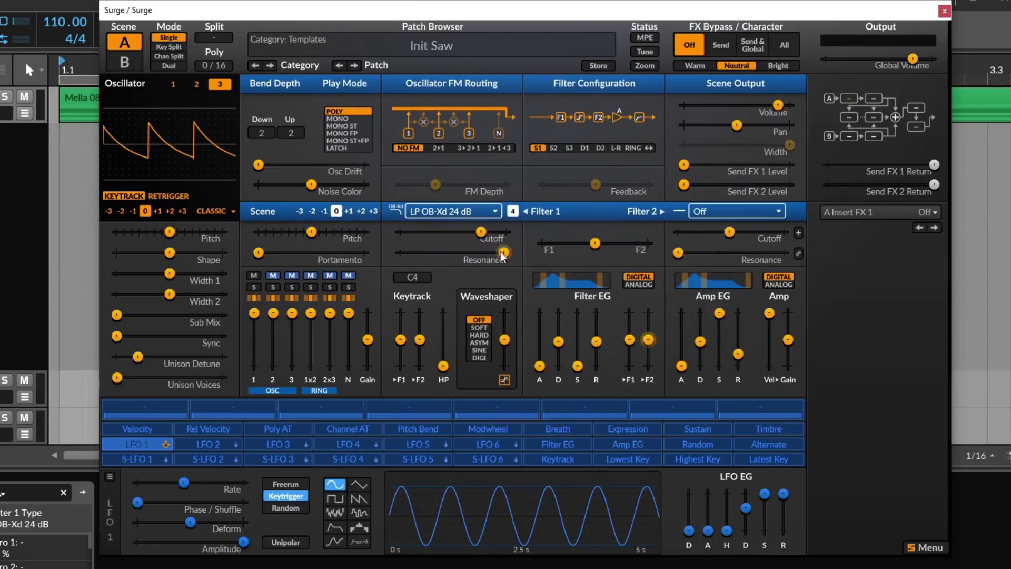
drag(481, 232, 432, 231)
mouse_move(466, 231)
mouse_down()
mouse_move(441, 232)
mouse_move(473, 232)
mouse_up()
Browse the other Filter 1 categories, choose the Sample & Hold effect, and lower the Cutoff slightly
right_click(453, 207)
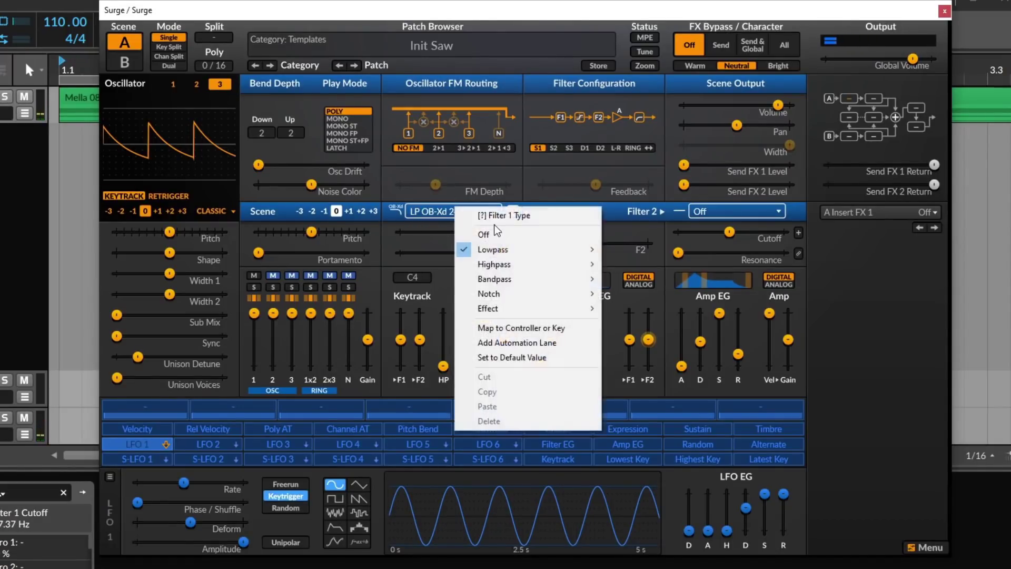
mouse_move(596, 267)
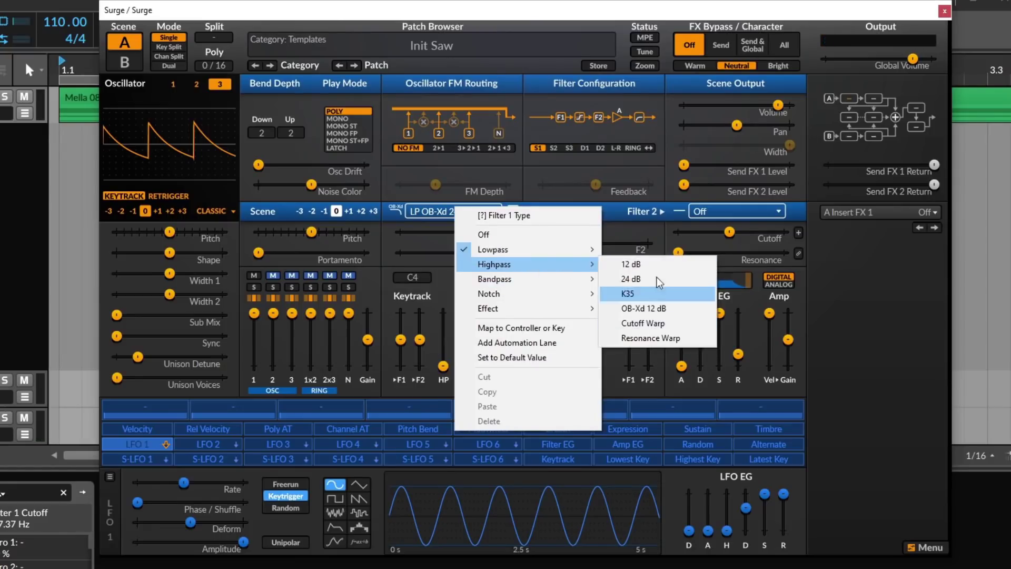
mouse_move(584, 294)
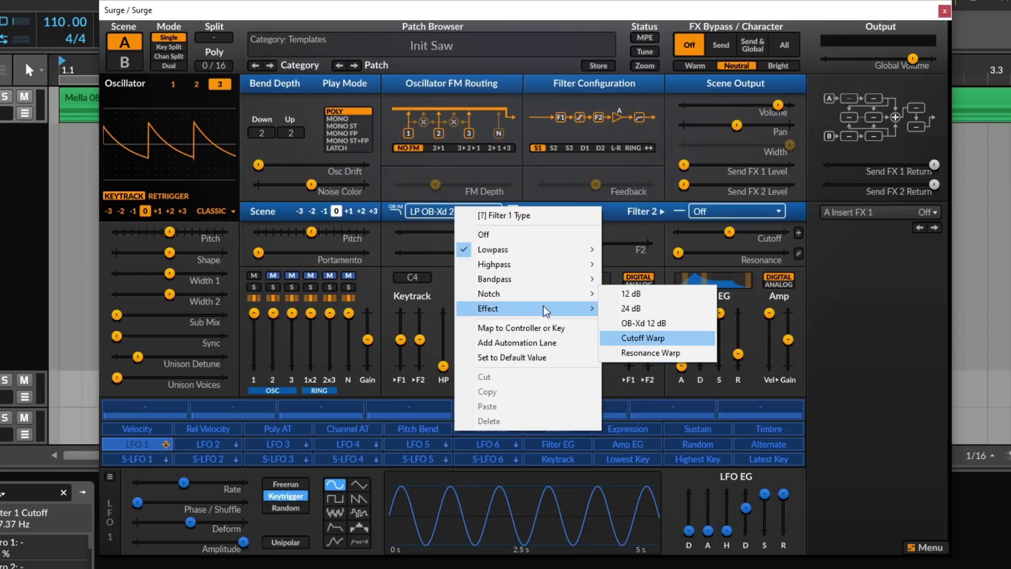
mouse_move(545, 307)
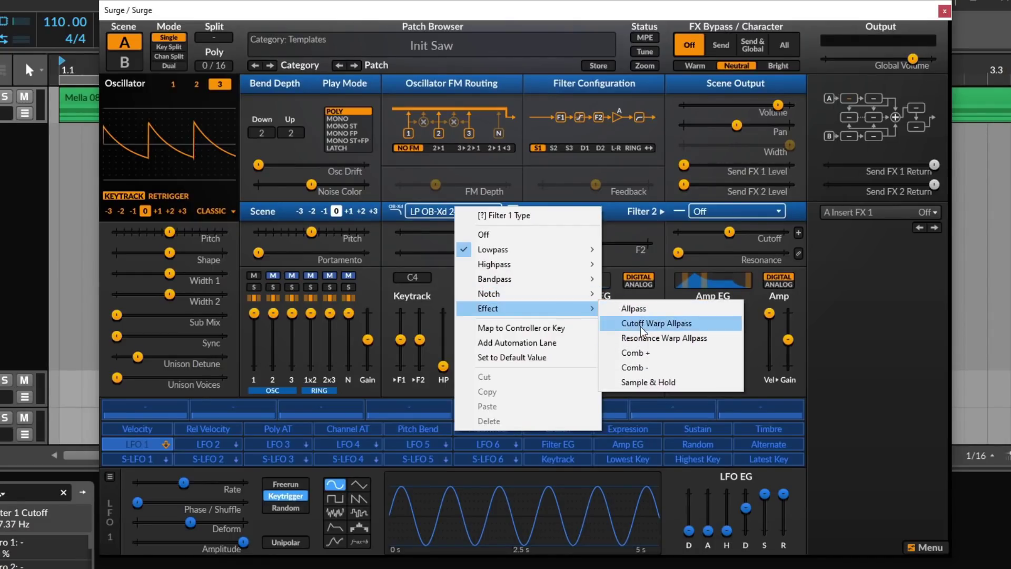
click(657, 381)
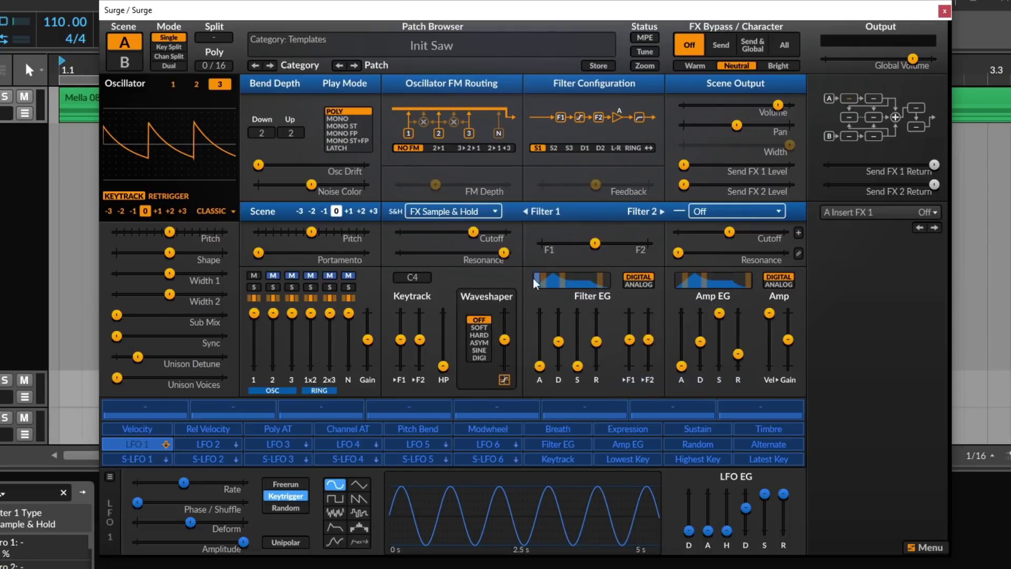
mouse_move(476, 239)
mouse_down()
mouse_move(450, 239)
mouse_move(476, 239)
mouse_move(468, 238)
mouse_up()
Open the Filter 1 type choices again
click(454, 214)
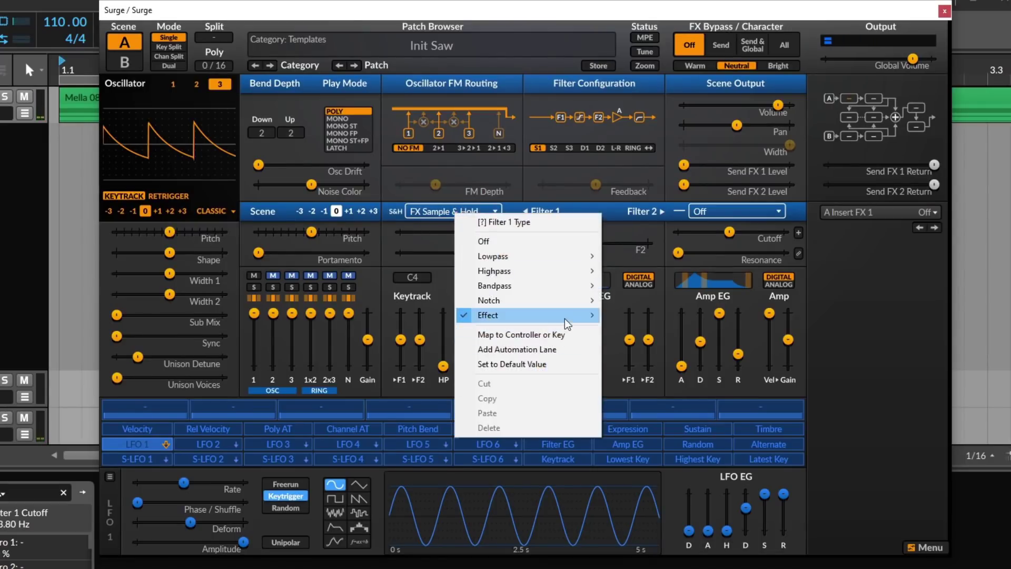
Switch Filter 1 to the Comb effect type and lower its cutoff while auditioning the sound
mouse_move(564, 316)
click(647, 363)
drag(464, 239, 425, 232)
Switch Filter 1 to FX Allpass and sweep its cutoff, ending at about 66 Hz
click(439, 210)
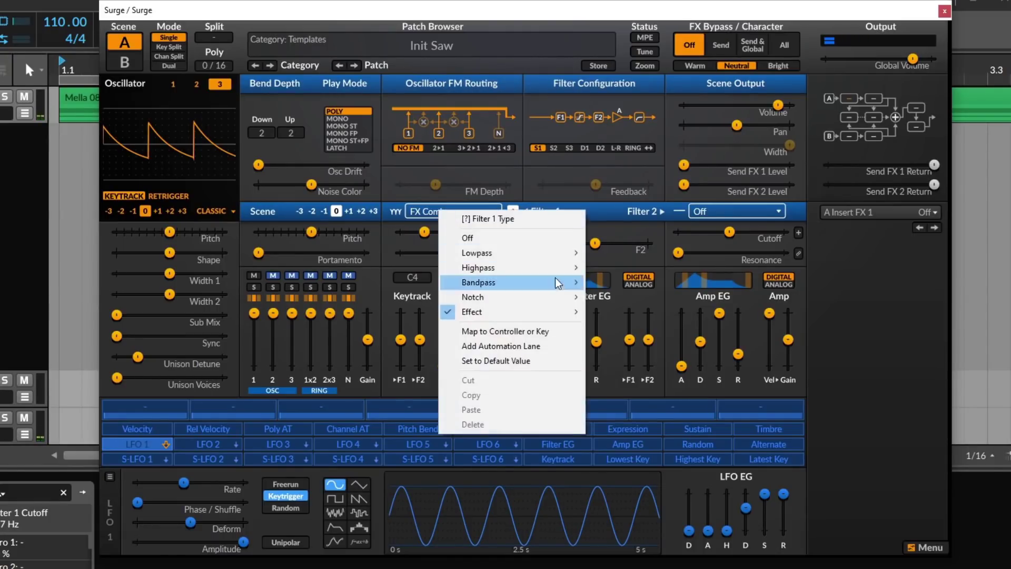
mouse_move(549, 311)
click(624, 313)
mouse_move(425, 232)
mouse_down()
mouse_move(506, 232)
mouse_move(422, 231)
mouse_up()
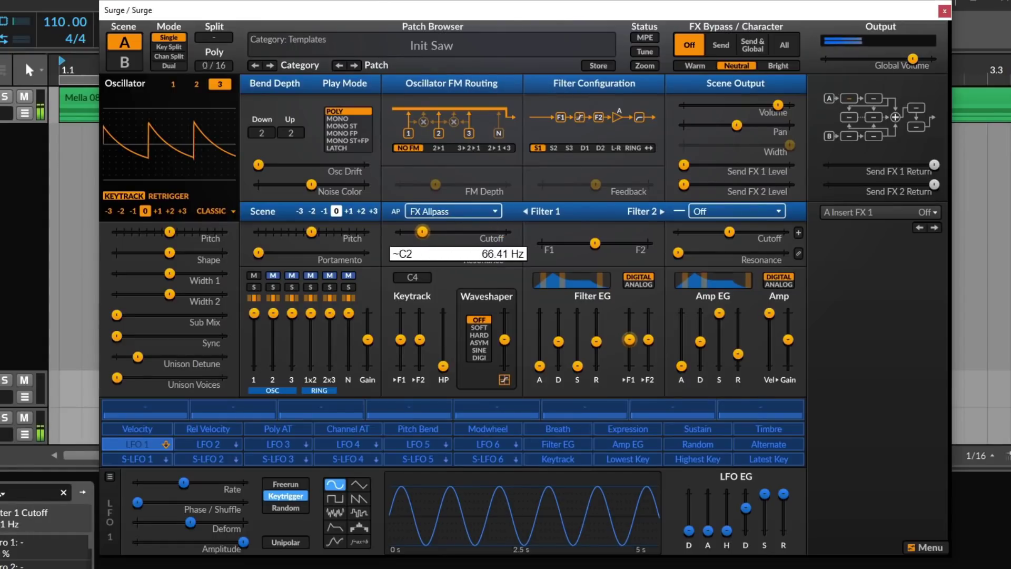
Turn Filter 1 off and sweep the HP highpass control, returning it to its minimum
click(444, 216)
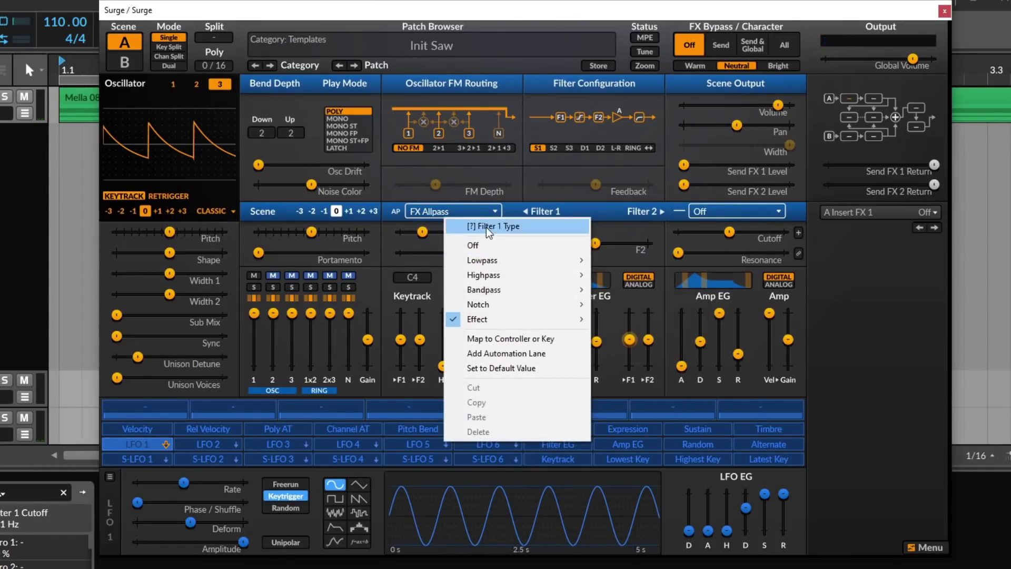
click(503, 246)
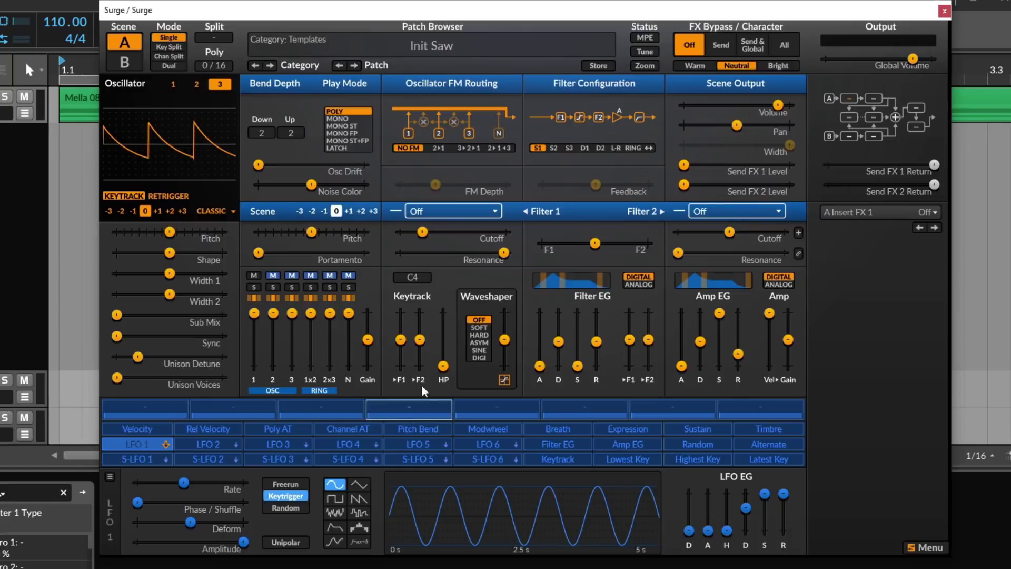
mouse_move(441, 369)
mouse_down()
mouse_move(443, 316)
mouse_move(443, 365)
mouse_up()
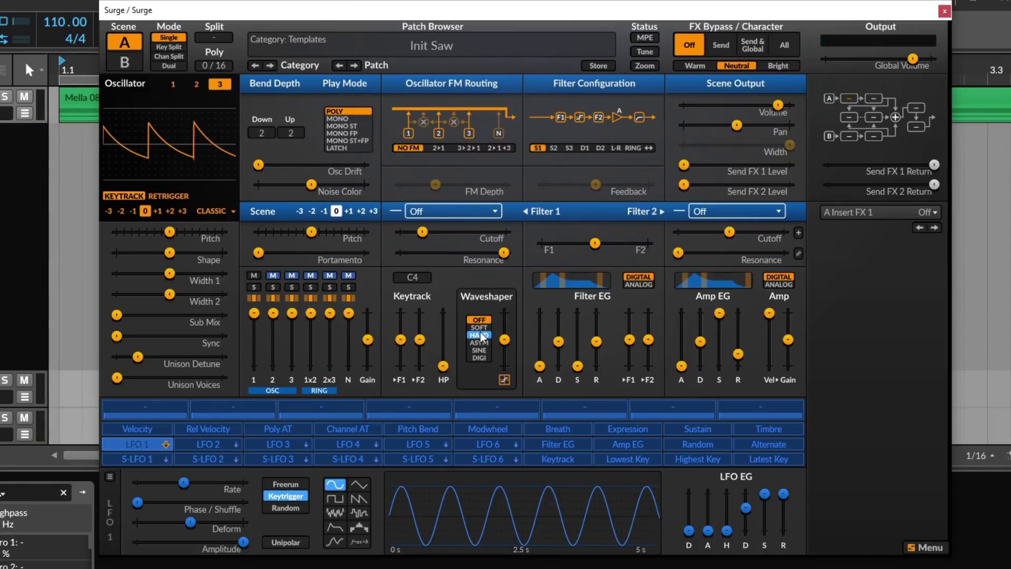
Raise the waveshaper drive to its maximum and audition the HARD and SINE shapes, ending on DIGI
click(479, 342)
drag(505, 339, 505, 313)
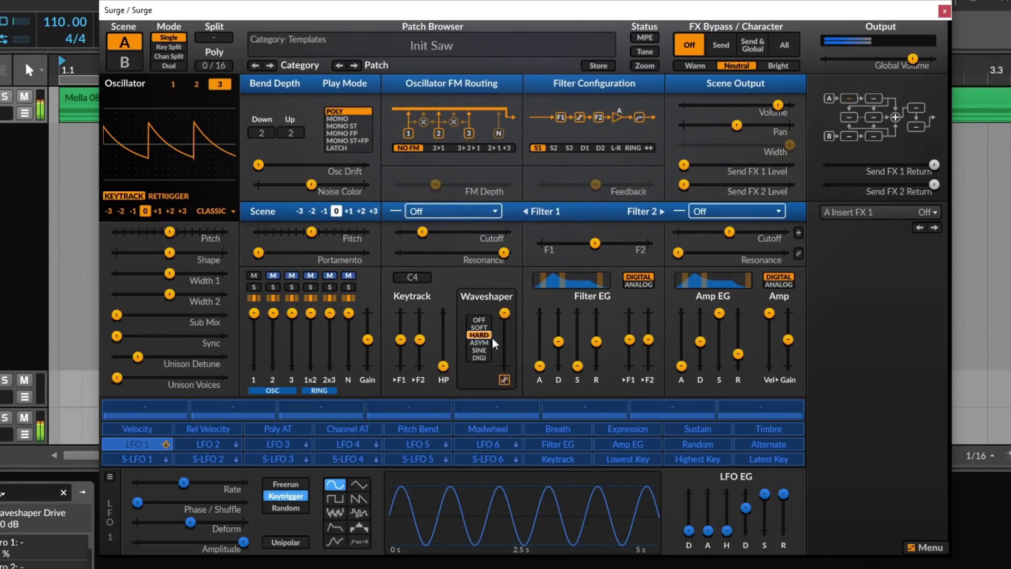
click(486, 351)
mouse_move(502, 317)
mouse_down()
mouse_move(504, 364)
mouse_move(505, 313)
mouse_up()
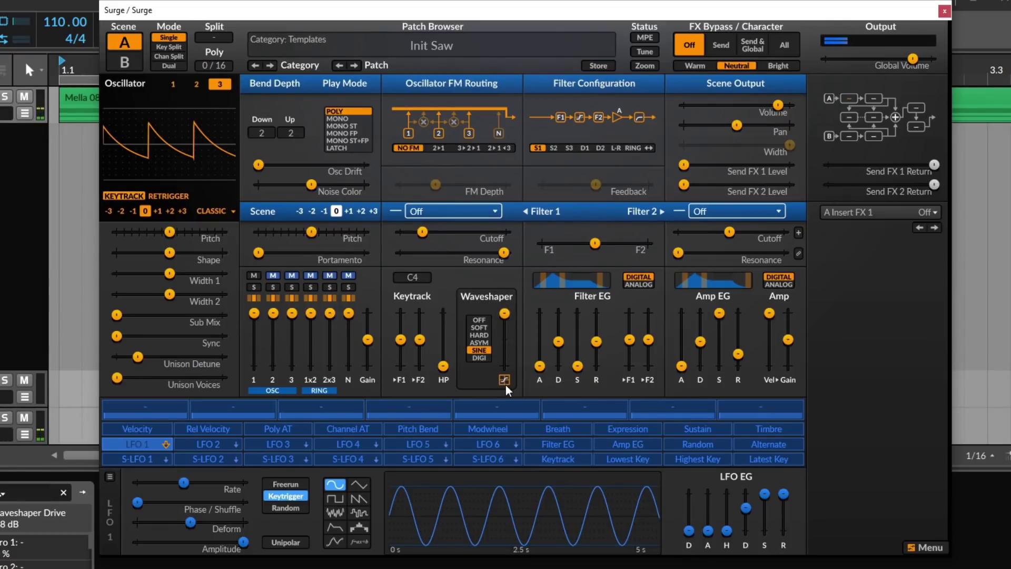
click(479, 357)
mouse_move(506, 315)
mouse_down()
mouse_move(504, 369)
mouse_move(504, 313)
mouse_up()
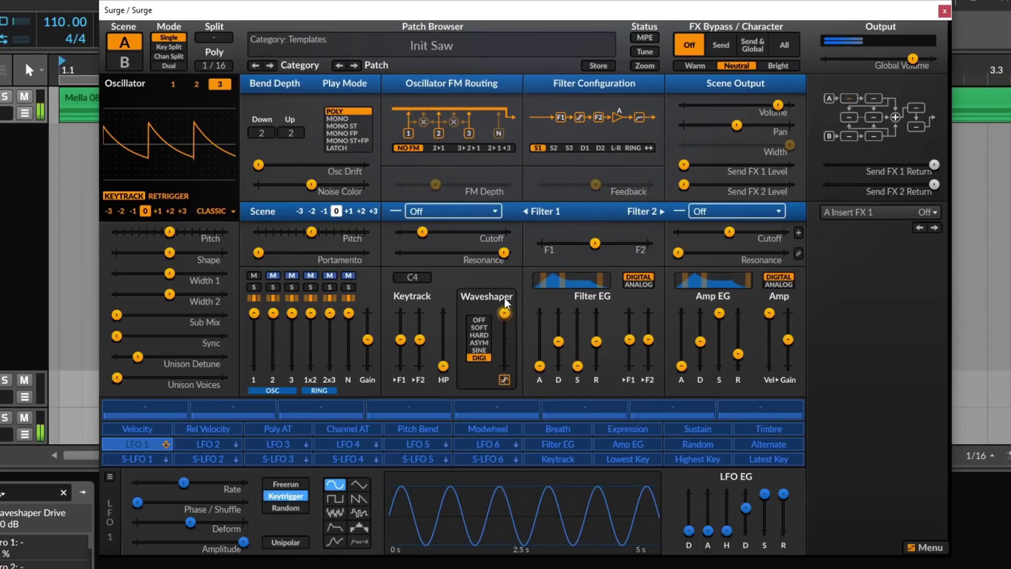
Try the K35 lowpass on Filter 1 while raising its cutoff to about F5, and turn Filter 1 off again
click(442, 209)
mouse_move(574, 252)
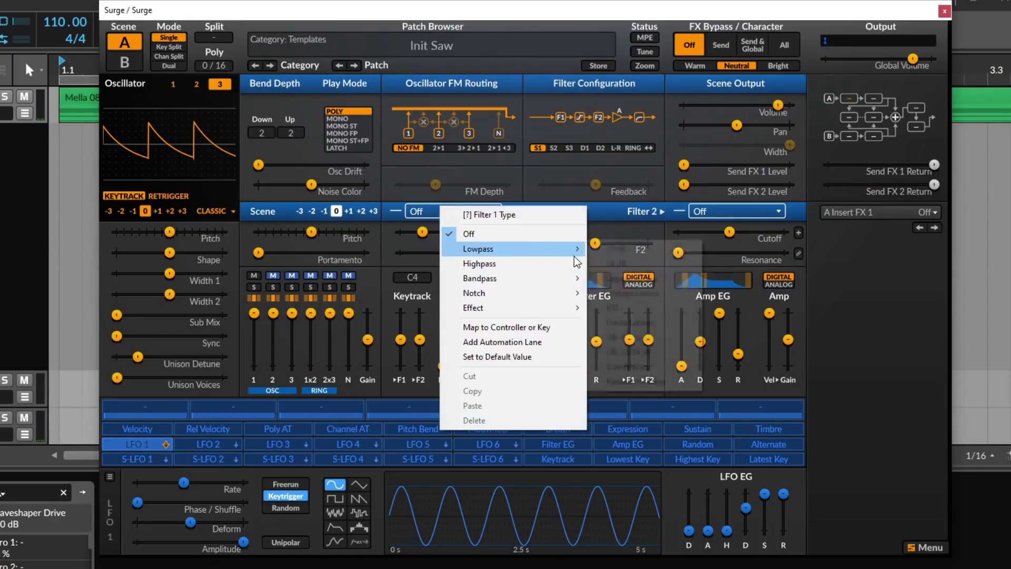
click(650, 309)
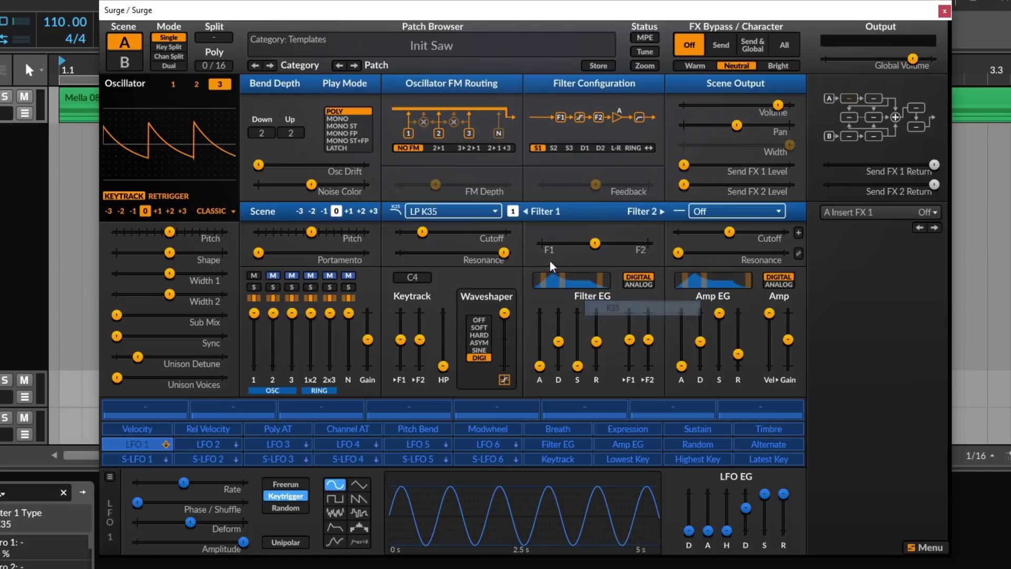
drag(407, 237, 456, 232)
right_click(463, 213)
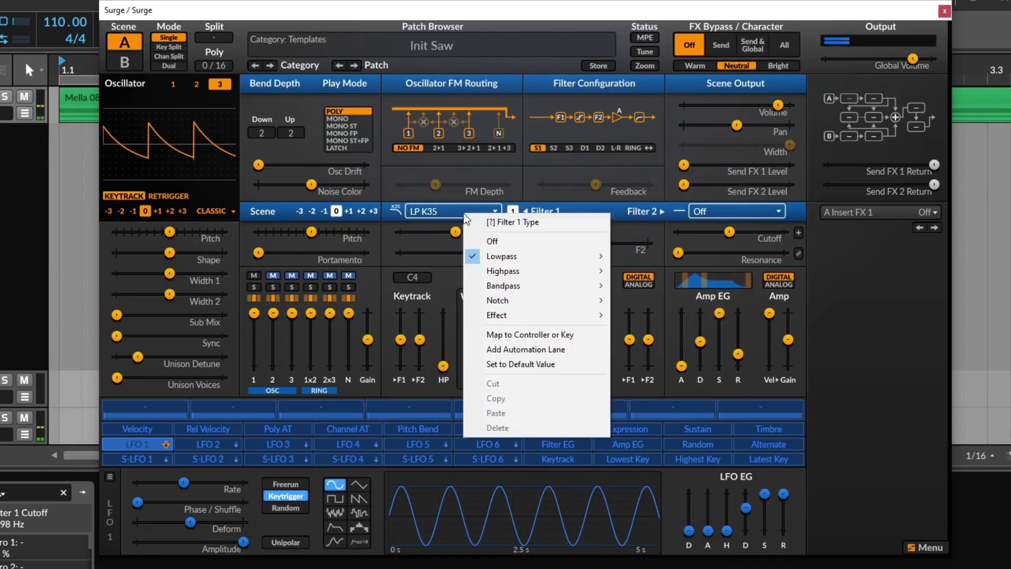
click(494, 240)
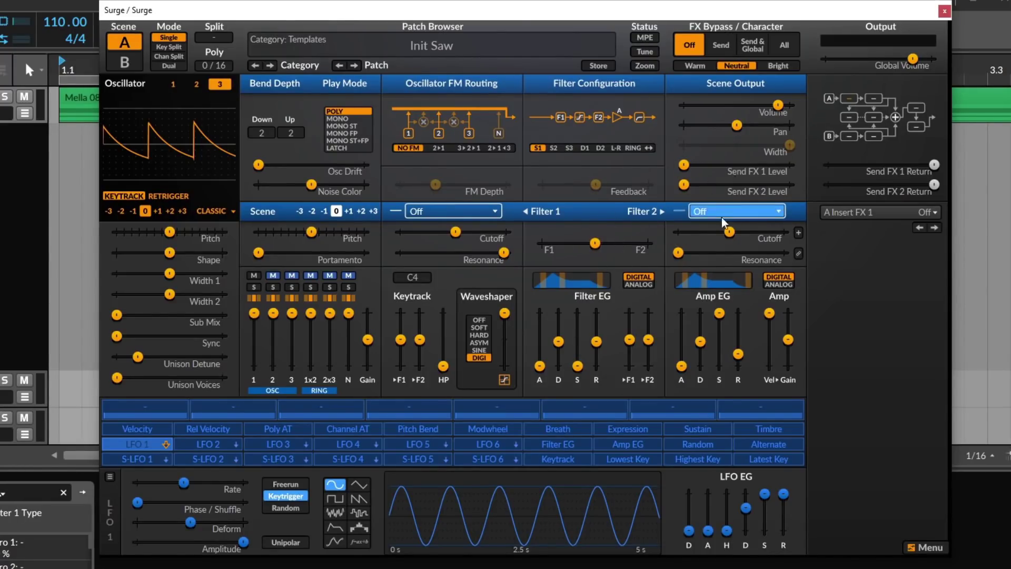
Enable offset mode for Filter 2 so its cutoff becomes an offset, leaving the Filter 2 type off
right_click(740, 210)
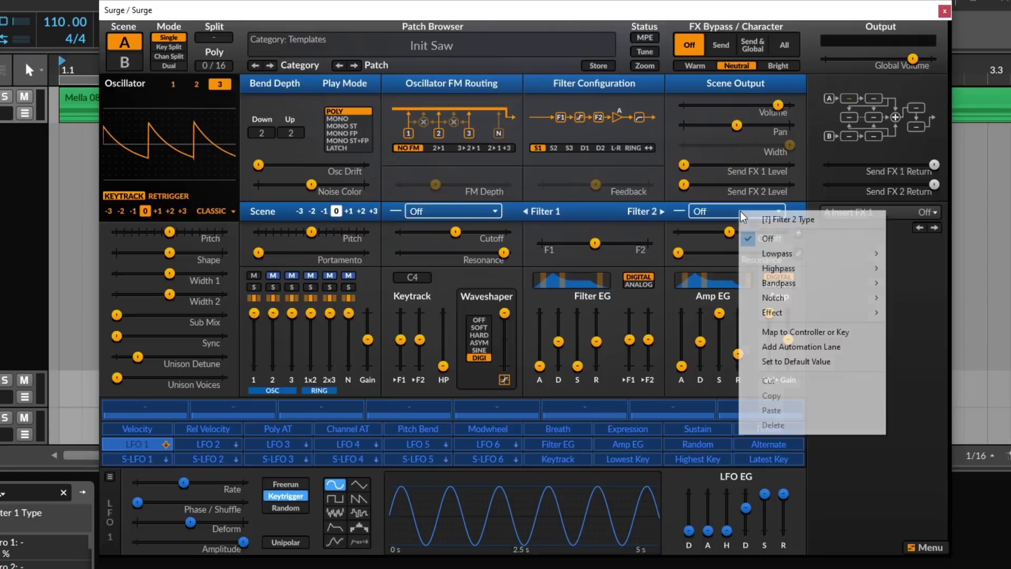
click(700, 236)
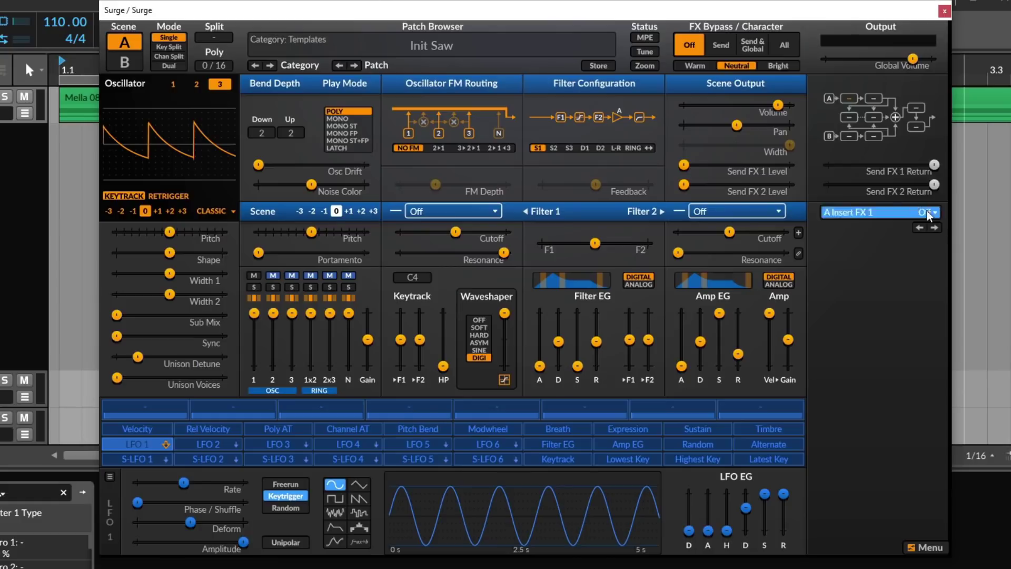
click(798, 233)
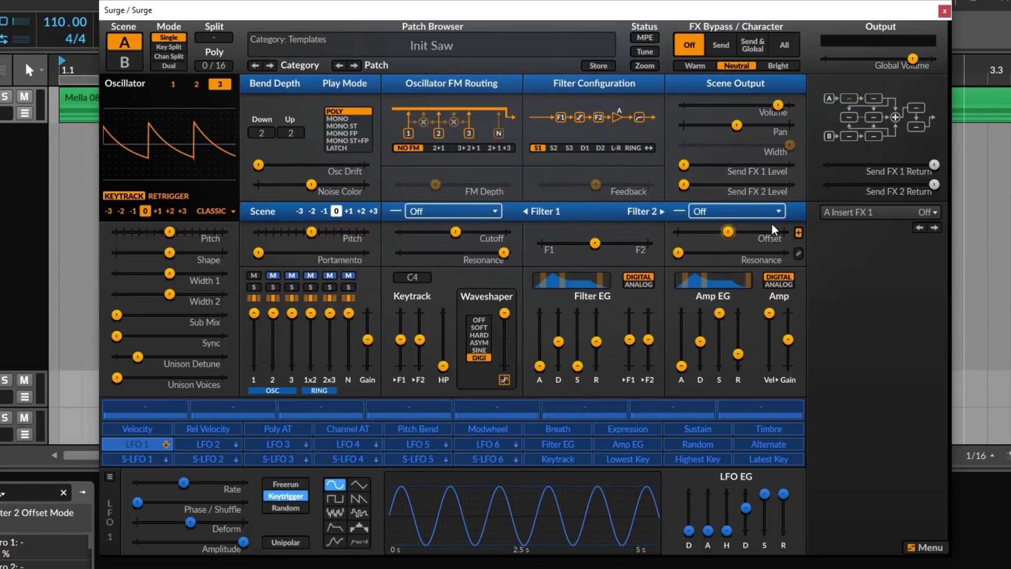
Set Filter 1 to the 24 dB lowpass with slightly lower cutoff and resonance, and Filter 2's offset to about 34.2 semitones
click(454, 211)
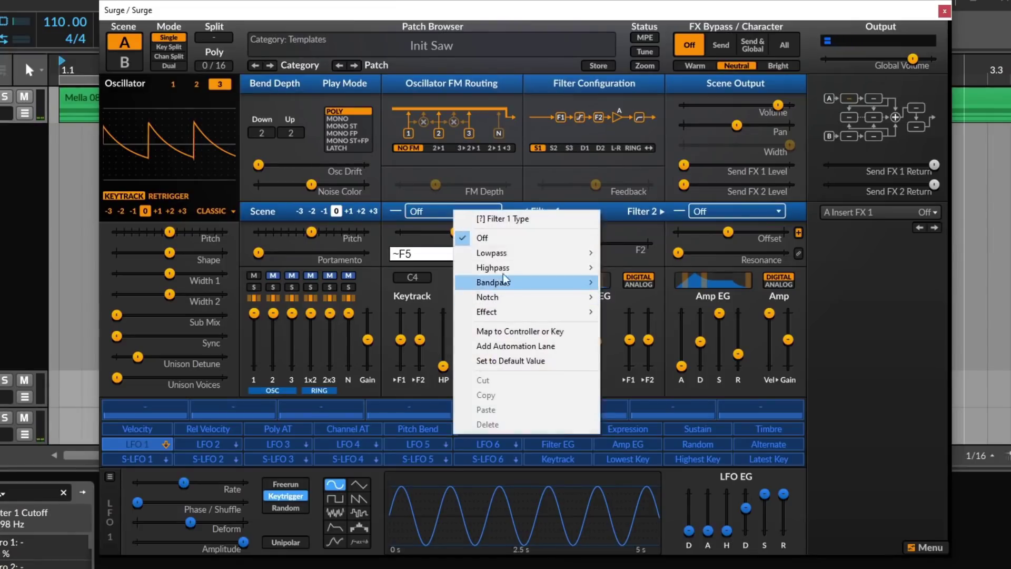
mouse_move(585, 253)
click(636, 266)
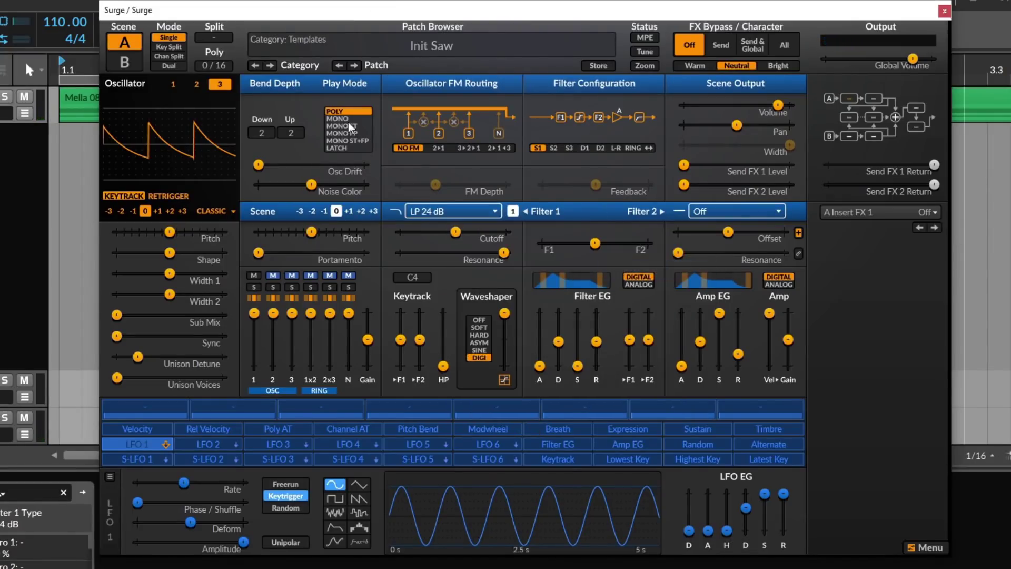
drag(728, 231, 749, 231)
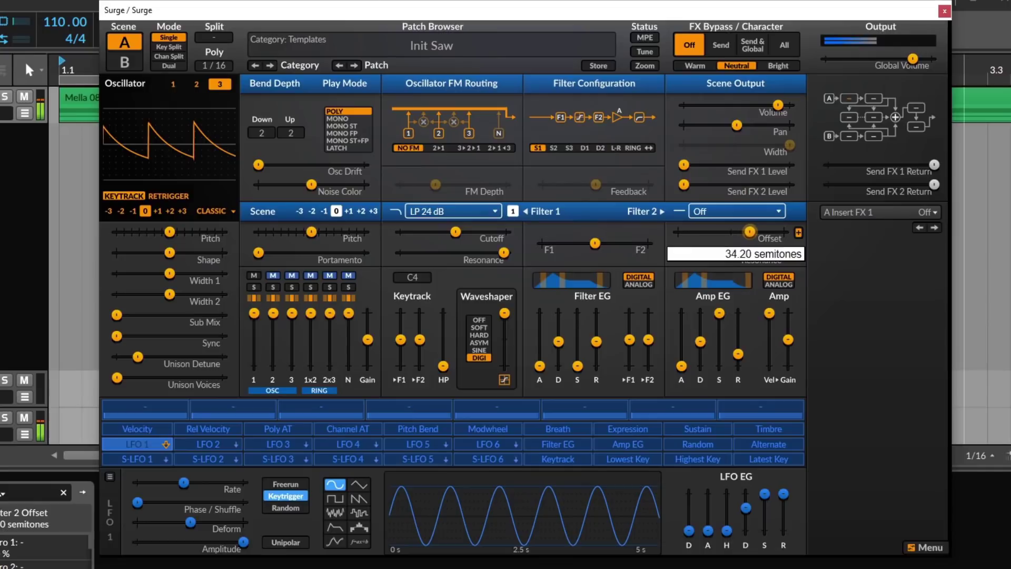
mouse_move(456, 232)
mouse_down()
mouse_move(402, 231)
mouse_move(464, 231)
mouse_move(442, 232)
mouse_move(451, 231)
mouse_up()
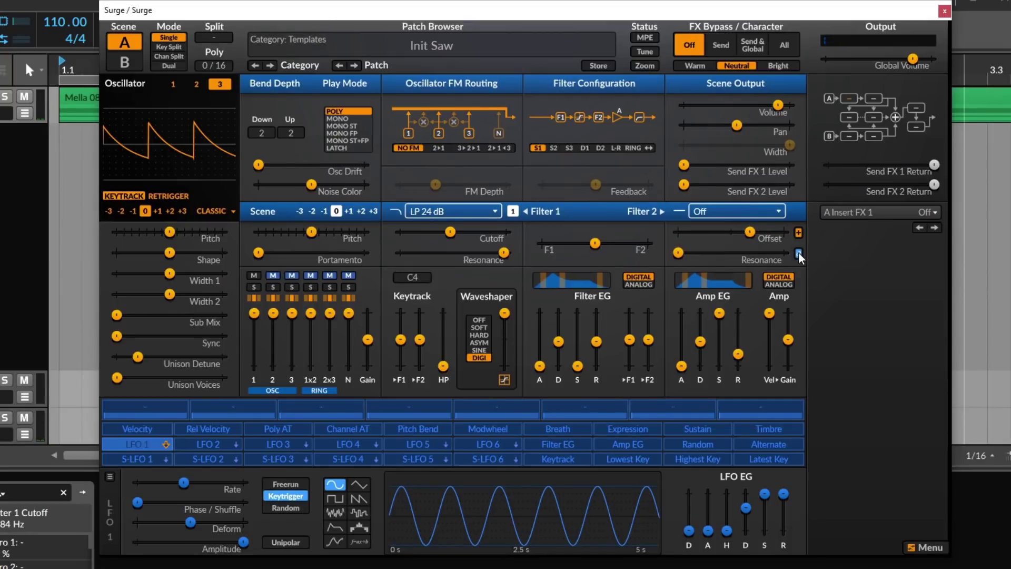
drag(497, 255, 492, 255)
Set Filter 2 to the K35 lowpass and link its resonance to Filter 1
click(731, 203)
mouse_move(821, 254)
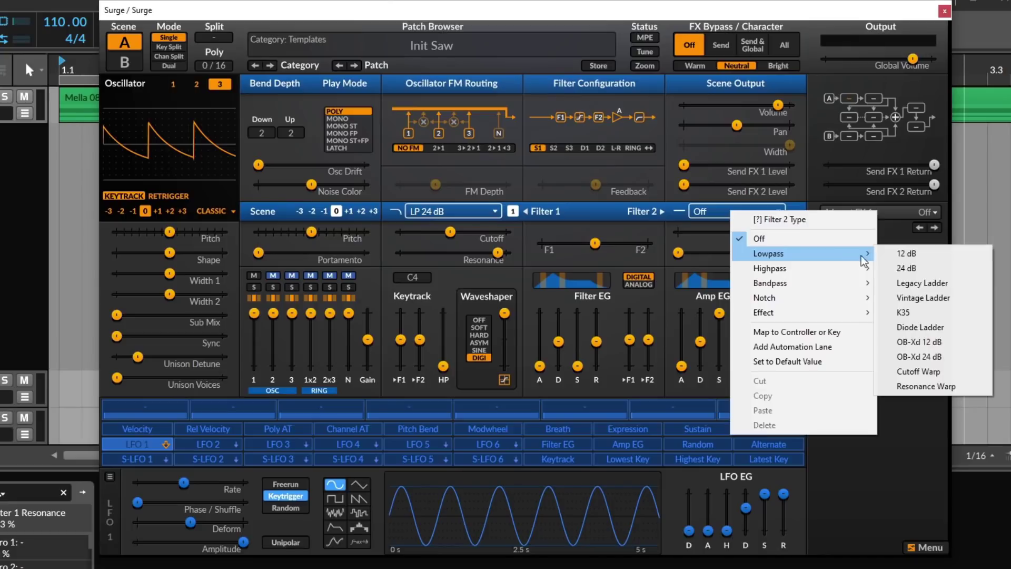
click(921, 312)
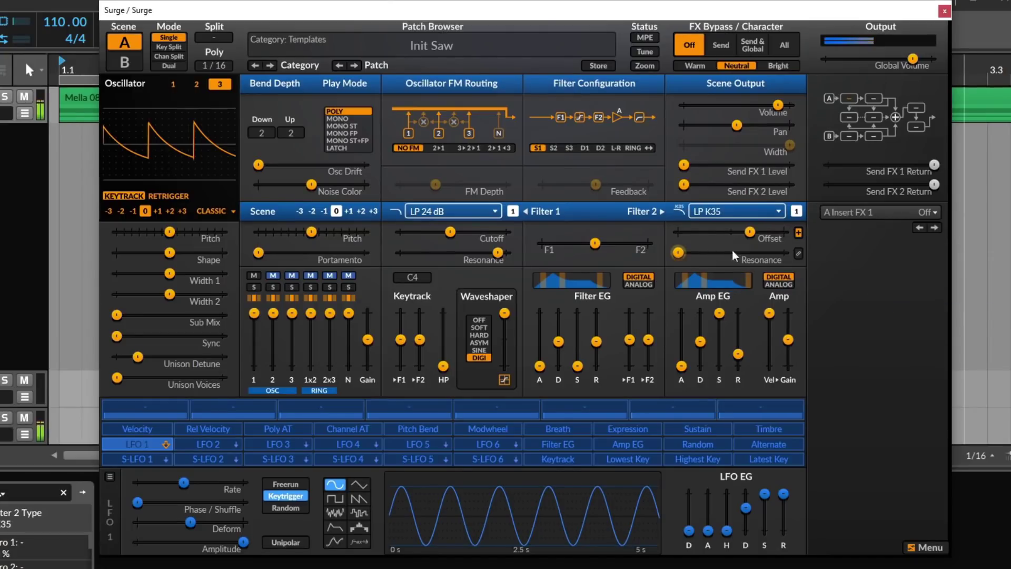
click(799, 253)
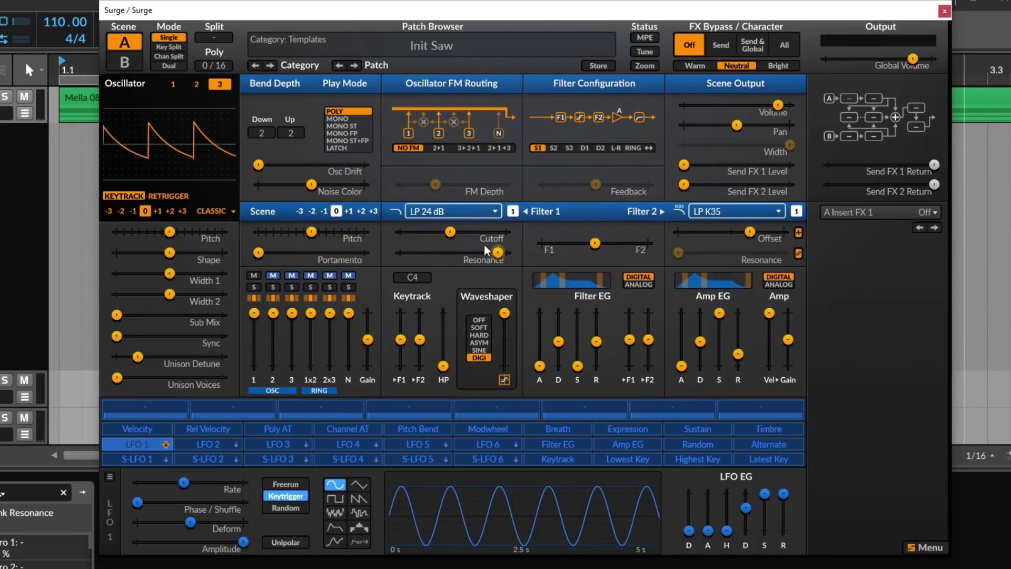
Reduce Filter 1's resonance, then sweep its cutoff against Filter 2's offset, returning the offset close to its centre
drag(498, 253, 440, 231)
mouse_move(749, 232)
mouse_down()
mouse_move(721, 232)
mouse_move(771, 232)
mouse_move(736, 231)
mouse_up()
double_click(735, 232)
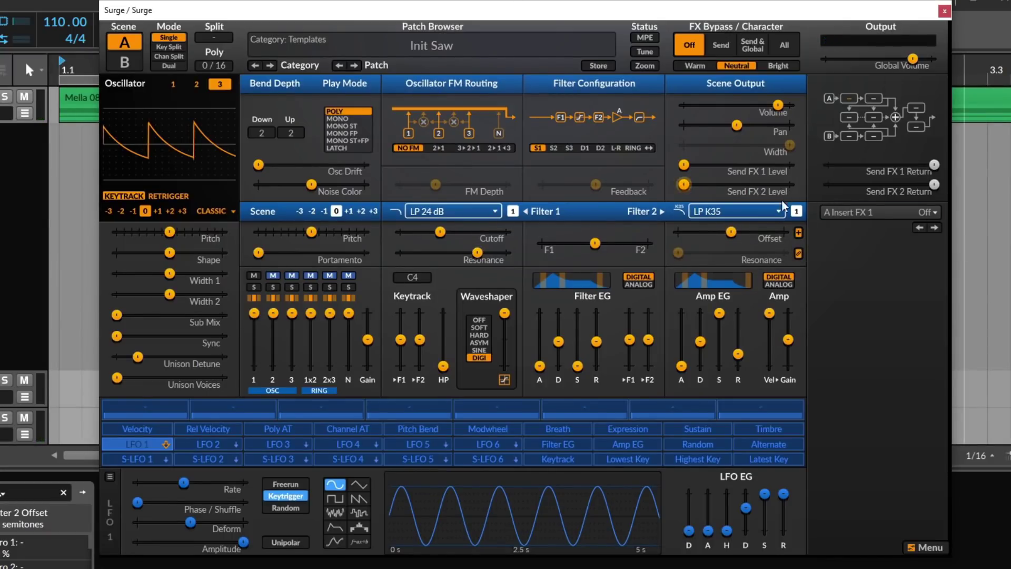
mouse_move(440, 232)
mouse_down()
mouse_move(484, 232)
mouse_move(437, 232)
mouse_move(481, 232)
mouse_move(447, 232)
mouse_move(459, 232)
mouse_up()
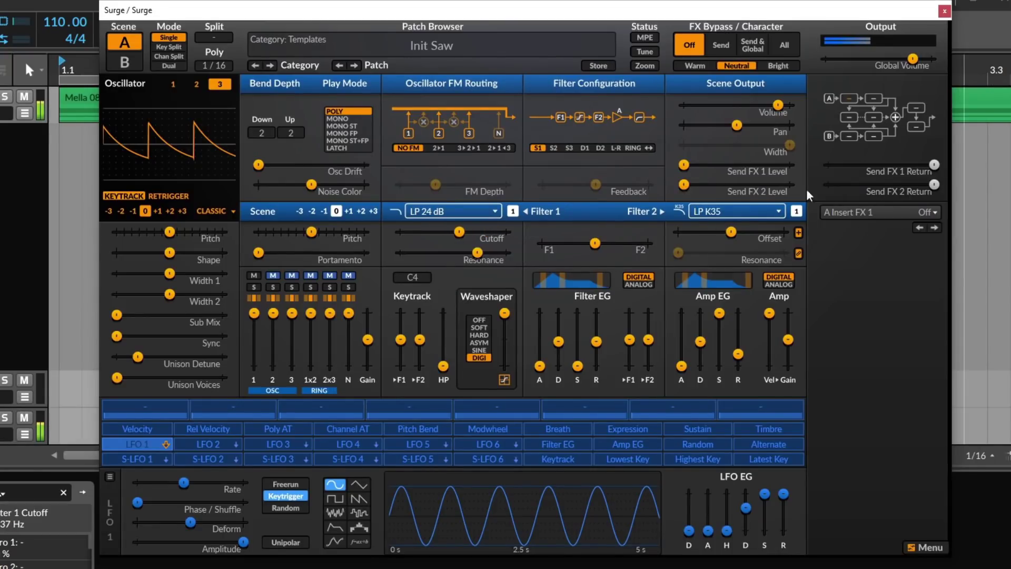
drag(735, 231, 760, 230)
mouse_move(450, 230)
mouse_down()
mouse_move(408, 232)
mouse_move(506, 231)
mouse_move(421, 232)
mouse_move(459, 232)
mouse_up()
click(757, 232)
drag(756, 232, 733, 231)
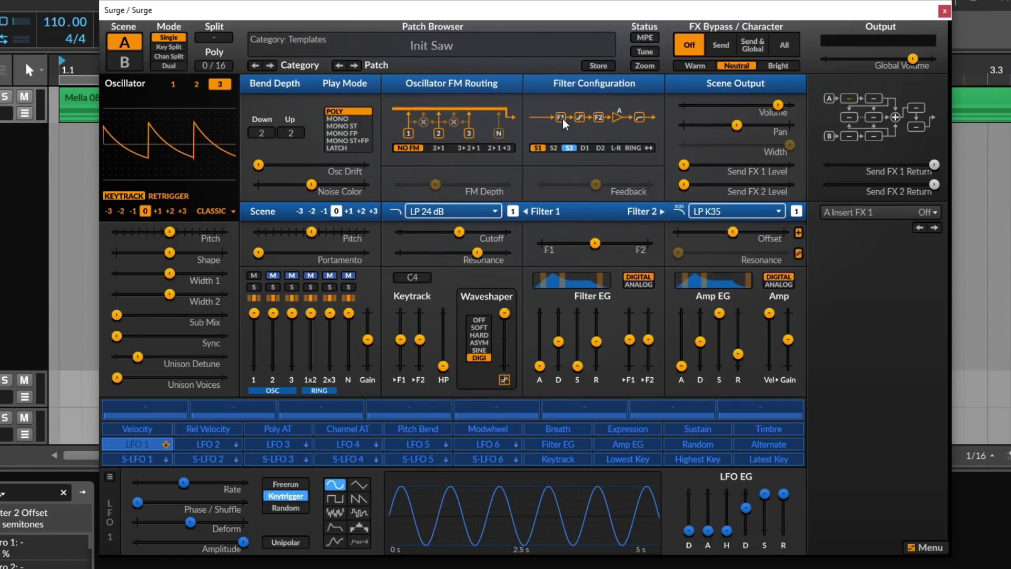
Preview the D1 filter configuration, switch back to S1, and sweep the HP highpass control back to its minimum
click(580, 116)
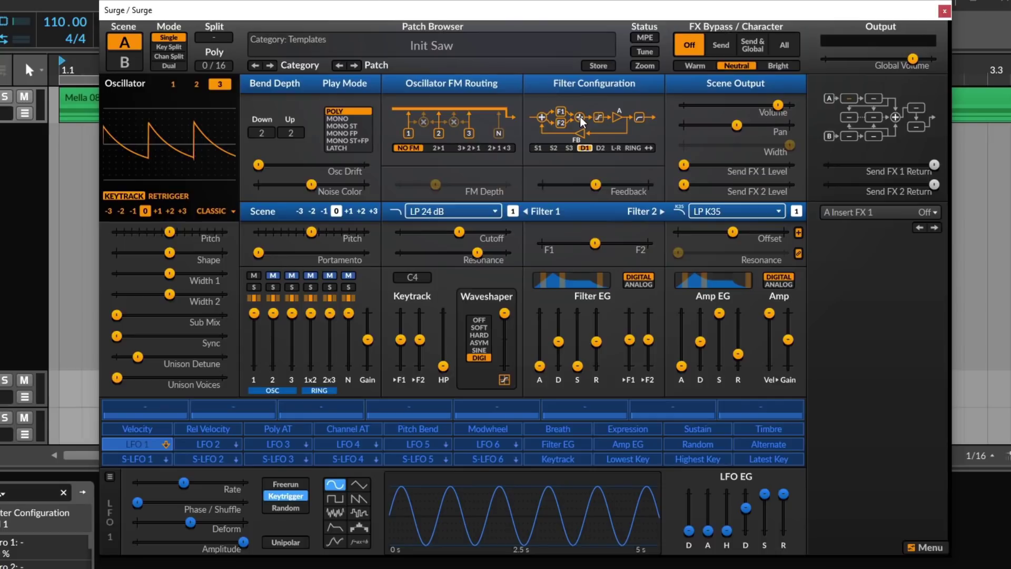
click(542, 146)
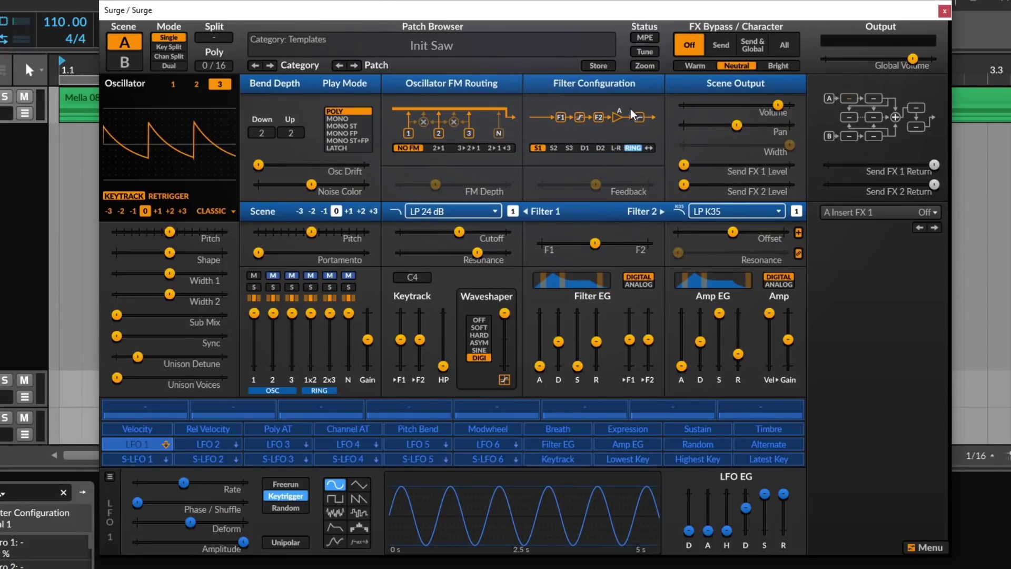
mouse_move(444, 366)
mouse_down()
mouse_move(443, 313)
mouse_move(443, 365)
mouse_up()
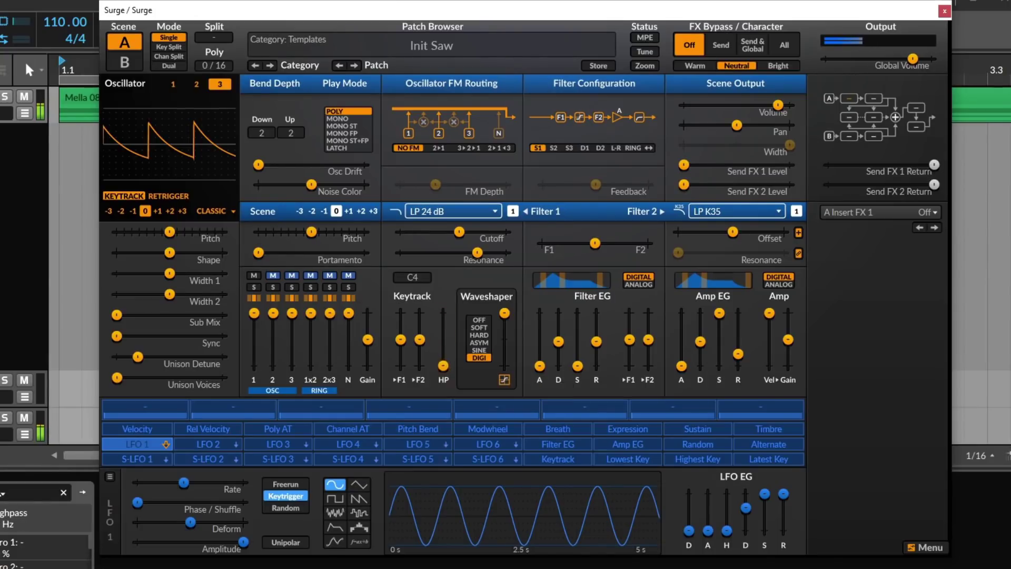
Switch the filter configuration to S2 and audition the feedback with a higher Filter 1 cutoff, setting feedback to about 30%
click(559, 145)
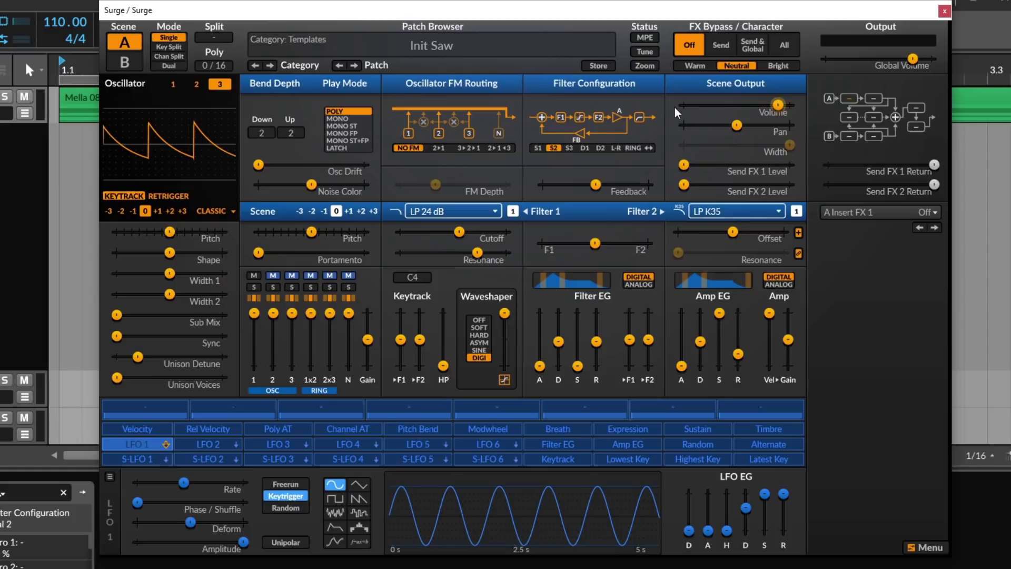
drag(592, 192, 628, 192)
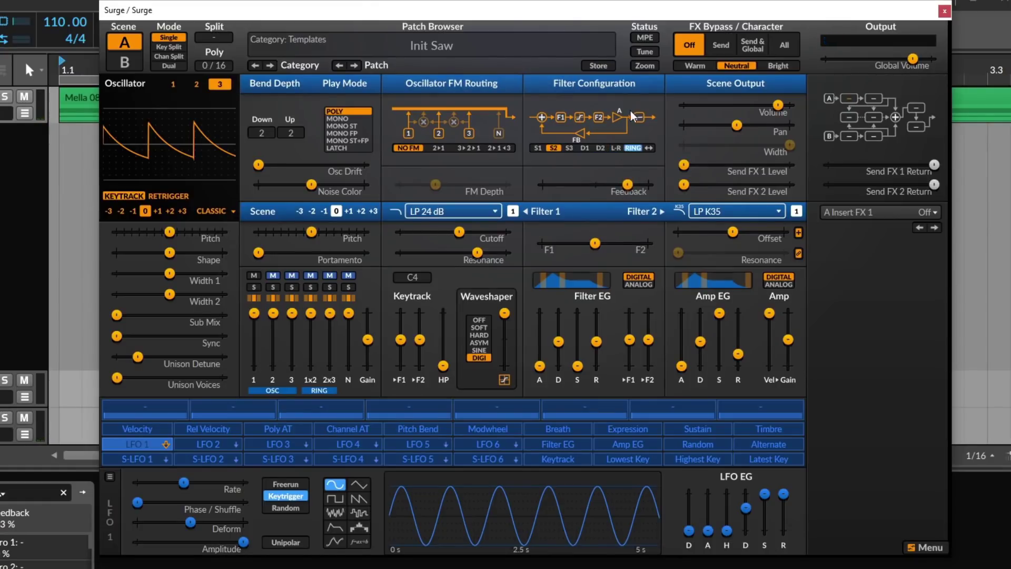
drag(627, 184, 640, 184)
mouse_move(453, 232)
mouse_down()
mouse_move(437, 231)
mouse_move(465, 232)
mouse_up()
drag(624, 182, 611, 185)
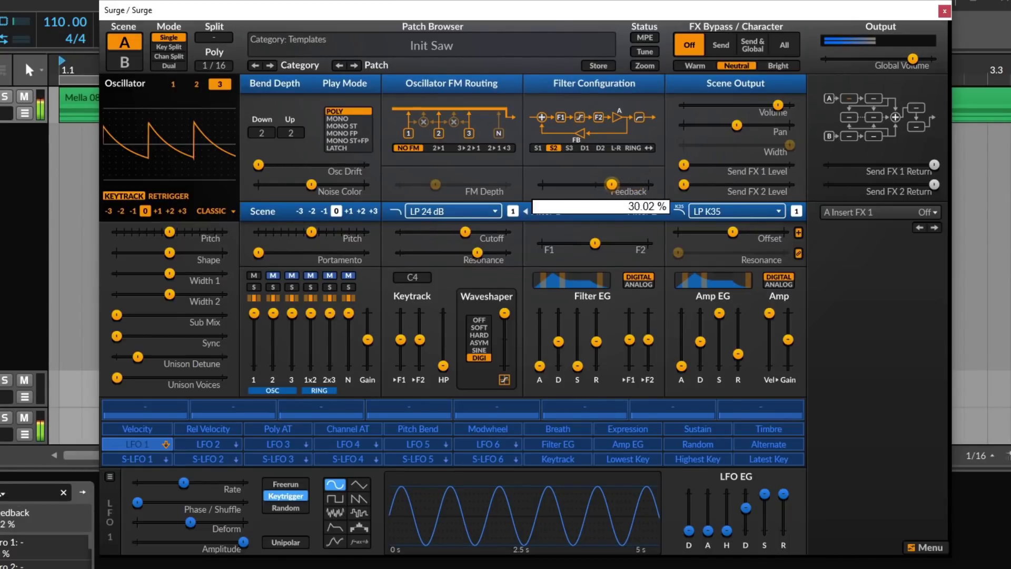
Lower Filter 1's resonance and increase the feedback well above 30% while sweeping the Filter 1 cutoff
drag(477, 252, 461, 232)
drag(610, 184, 640, 187)
mouse_move(473, 233)
mouse_down()
mouse_move(411, 231)
mouse_move(477, 231)
mouse_move(467, 232)
mouse_up()
Change Filter 1 to the Vintage Ladder lowpass, sweep its cutoff, and turn Filter 2 off
right_click(460, 210)
mouse_move(572, 248)
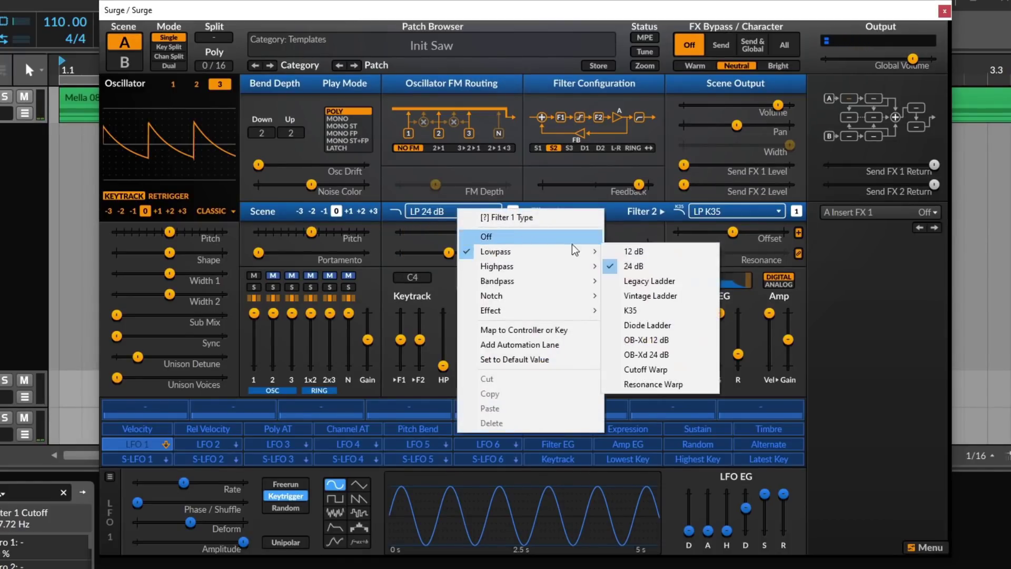
click(670, 296)
mouse_move(469, 231)
mouse_down()
mouse_move(433, 232)
mouse_move(473, 231)
mouse_move(455, 231)
mouse_move(481, 255)
mouse_move(448, 232)
mouse_move(487, 239)
mouse_move(469, 231)
mouse_up()
right_click(707, 216)
click(779, 245)
Reduce the feedback amount slightly and lower the cutoff and resonance of Filter 1's Vintage Ladder lowpass
mouse_move(640, 184)
mouse_down()
mouse_move(575, 184)
mouse_move(628, 194)
mouse_up()
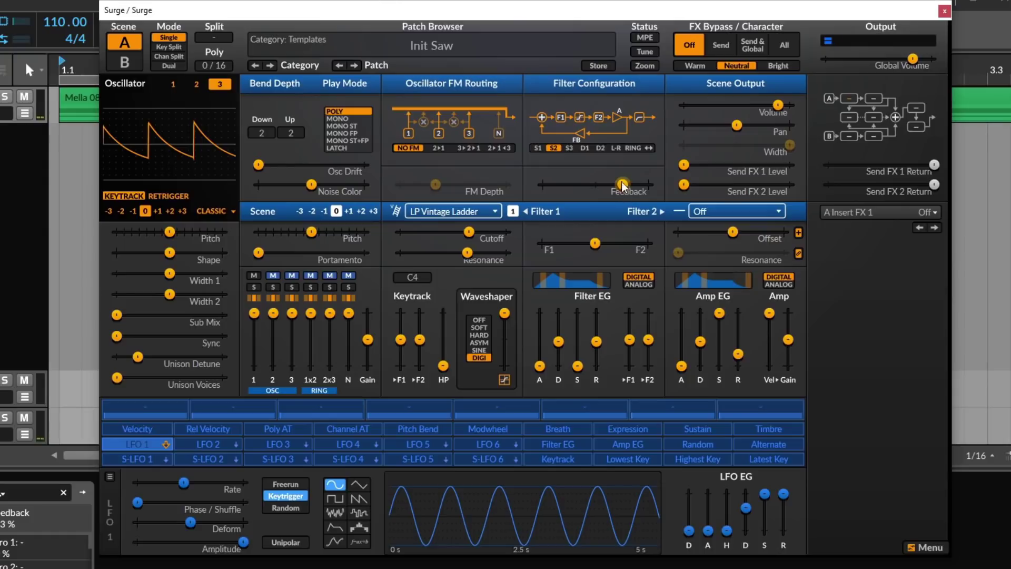
drag(469, 232, 434, 232)
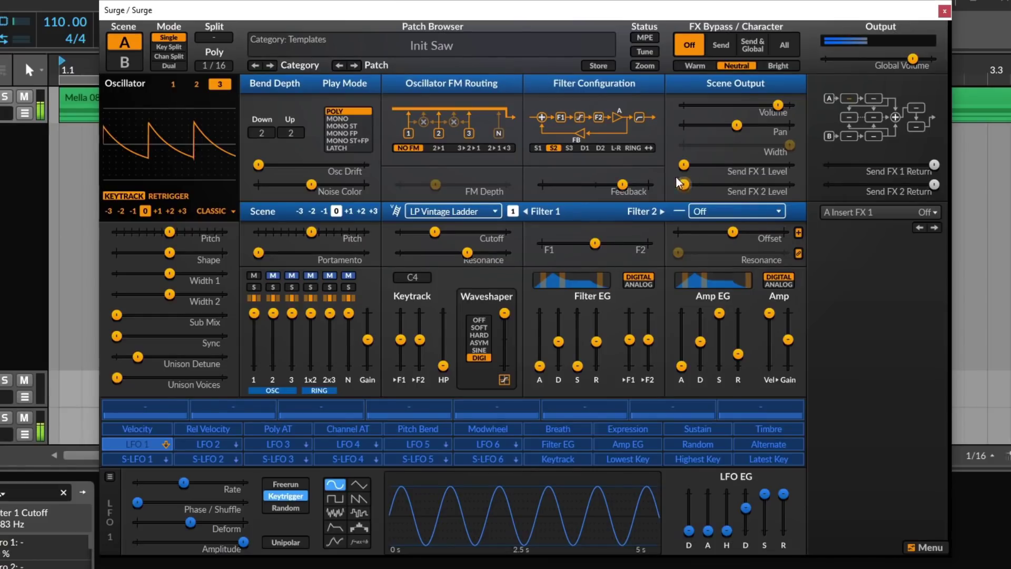
drag(469, 254, 458, 251)
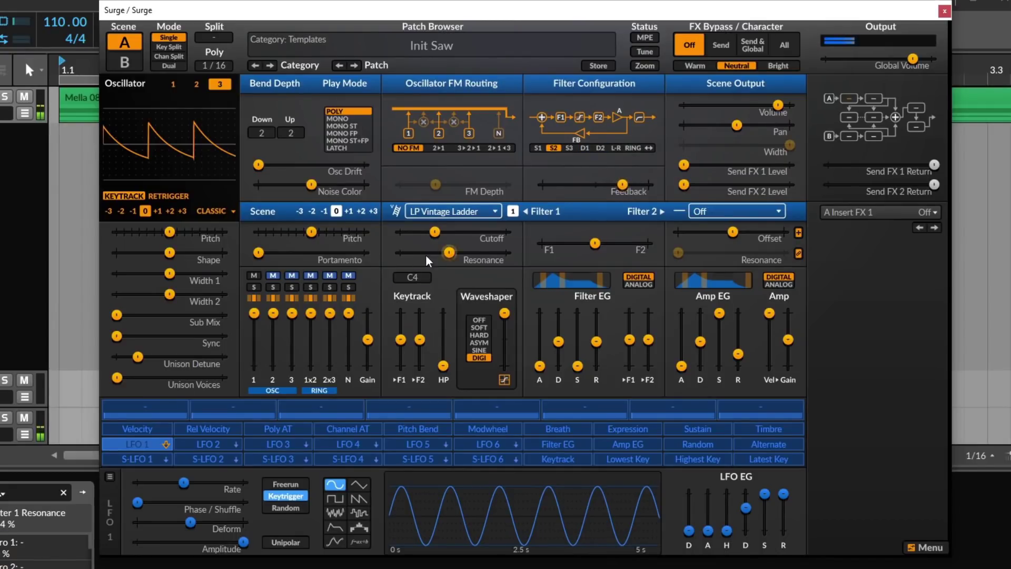
Lower Filter 1's resonance slightly and bring the feedback down to nearly zero in the S2 configuration
mouse_move(434, 233)
mouse_down()
mouse_move(490, 246)
mouse_move(434, 232)
mouse_up()
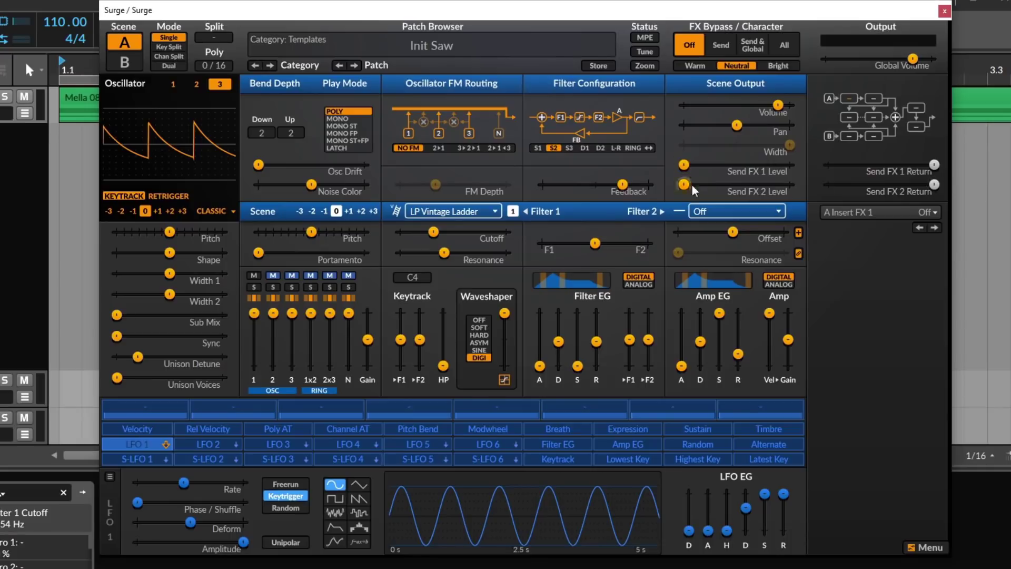
mouse_move(630, 184)
mouse_down()
mouse_move(648, 184)
mouse_move(613, 185)
mouse_move(632, 188)
mouse_up()
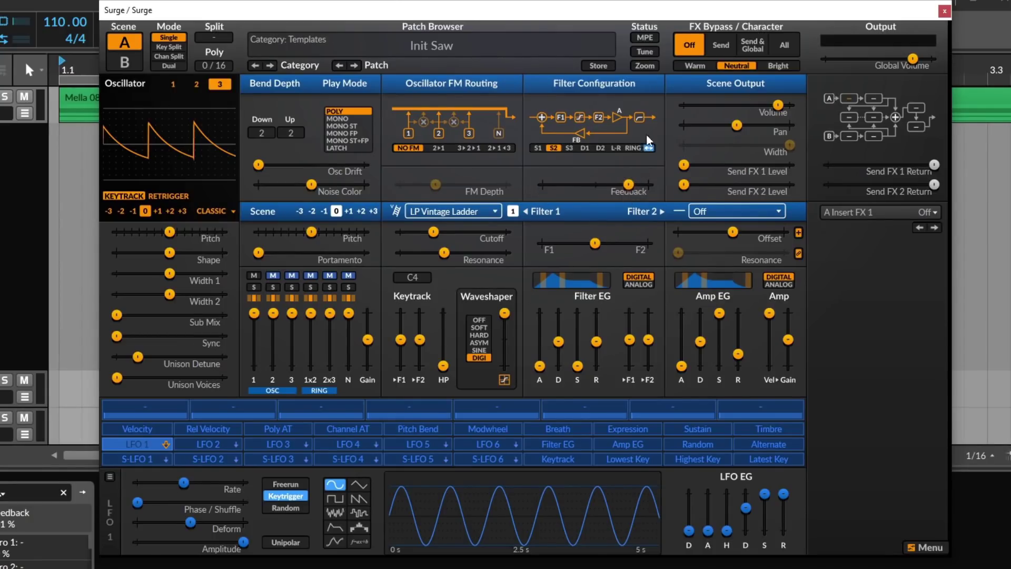
right_click(475, 213)
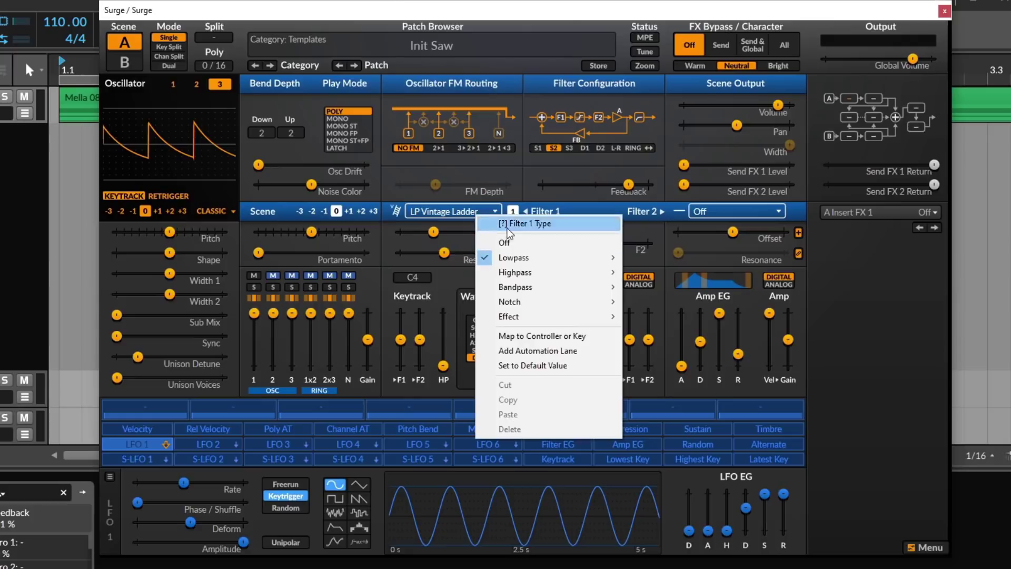
click(465, 230)
double_click(447, 251)
drag(627, 187, 598, 188)
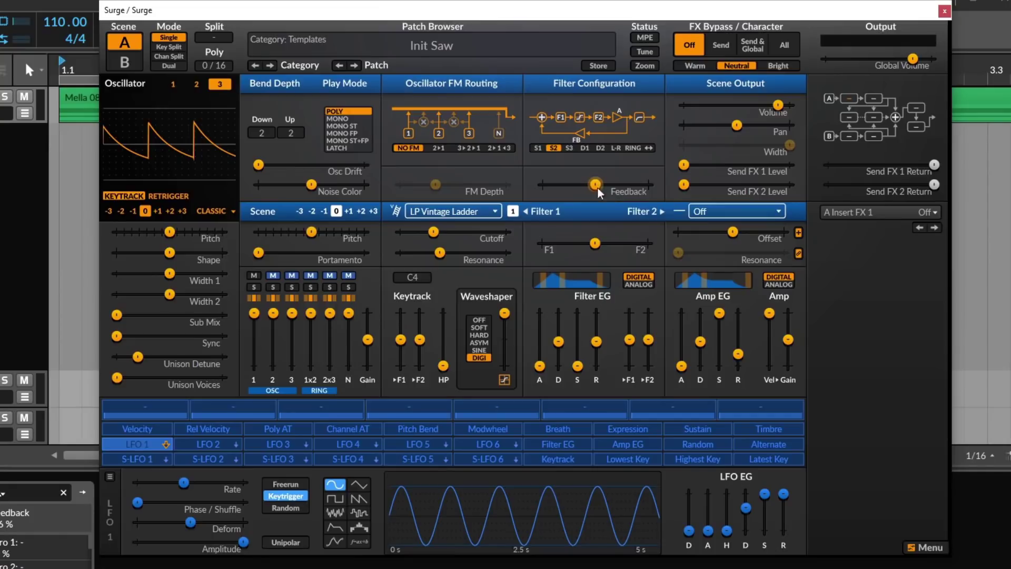
Switch the filter configuration to S3 and set Filter 2 to the Legacy Ladder lowpass
click(568, 148)
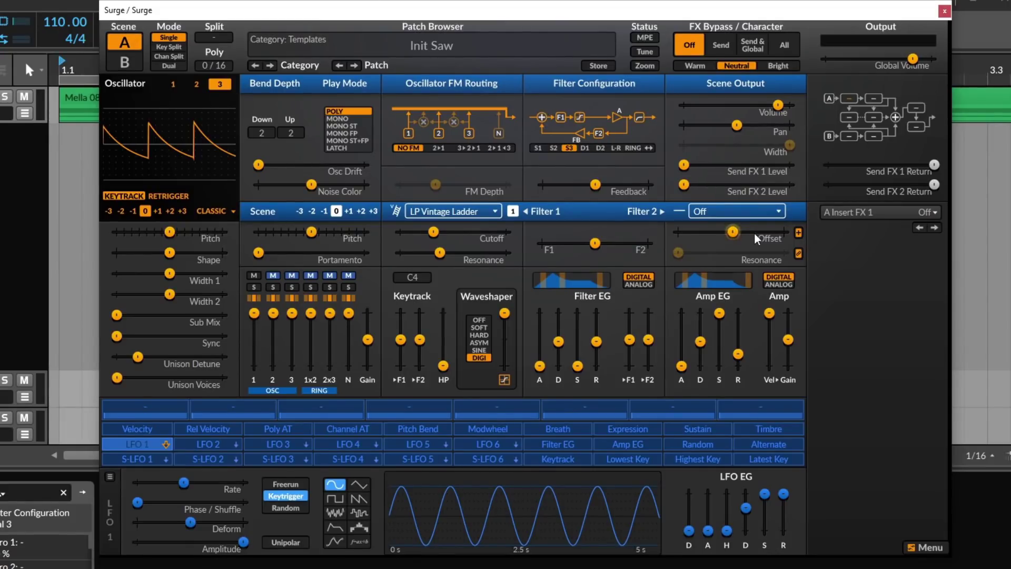
click(736, 213)
mouse_move(806, 257)
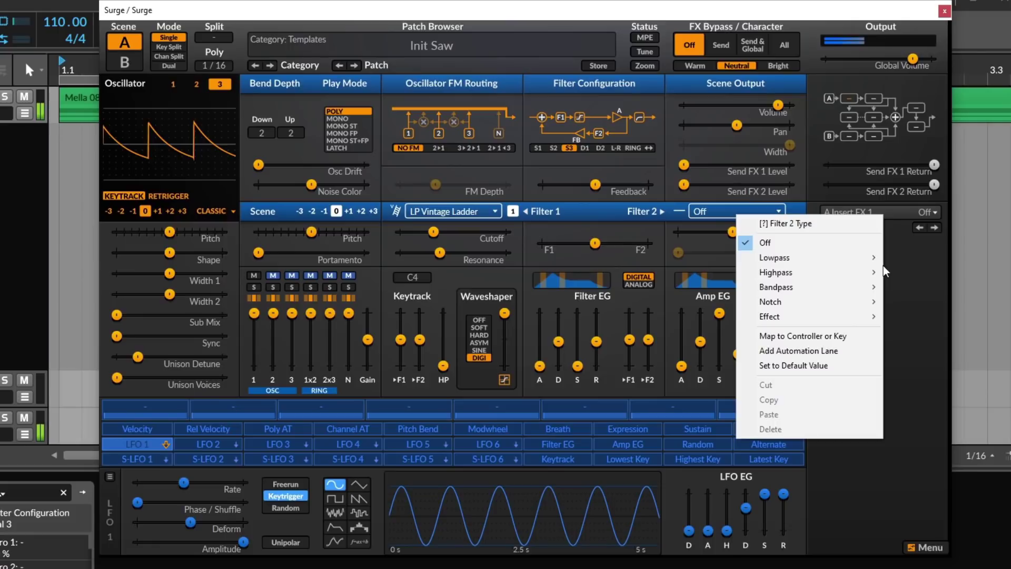
click(916, 285)
Sweep Filter 2's offset and Filter 1's cutoff in S3, and shift the filter balance slightly toward Filter 2
drag(733, 232, 701, 231)
mouse_move(433, 231)
mouse_down()
mouse_move(419, 232)
mouse_move(472, 231)
mouse_move(438, 232)
mouse_move(475, 252)
mouse_move(437, 232)
mouse_up()
drag(703, 232, 742, 232)
mouse_move(595, 243)
mouse_down()
mouse_move(648, 243)
mouse_move(541, 243)
mouse_move(615, 243)
mouse_move(606, 244)
mouse_up()
mouse_move(437, 231)
mouse_down()
mouse_move(479, 232)
mouse_move(426, 232)
mouse_move(468, 231)
mouse_move(439, 232)
mouse_up()
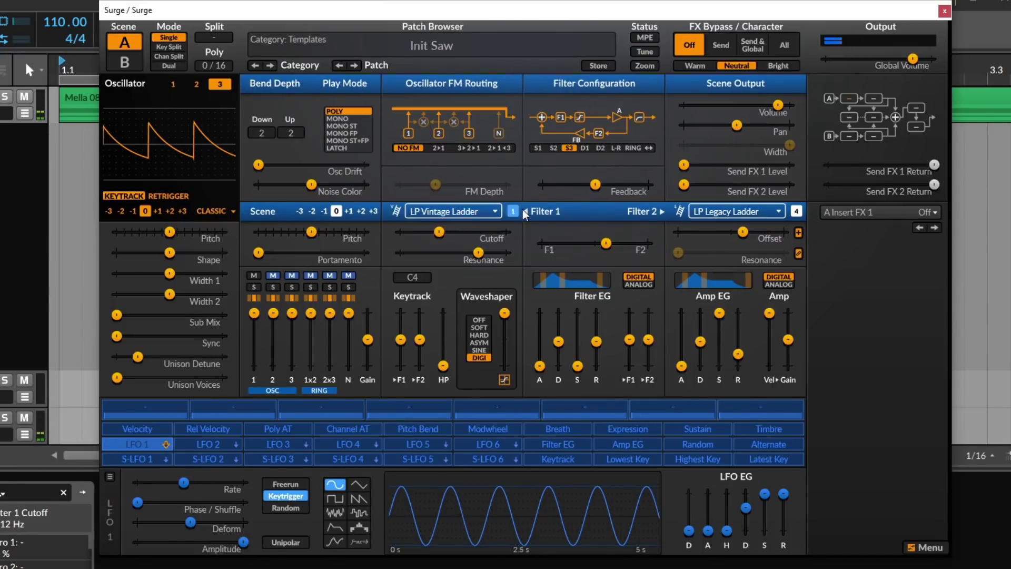
Switch to the D1 configuration and set the waveshaper to HARD while adjusting Filter 2's offset and Filter 1's cutoff
click(585, 148)
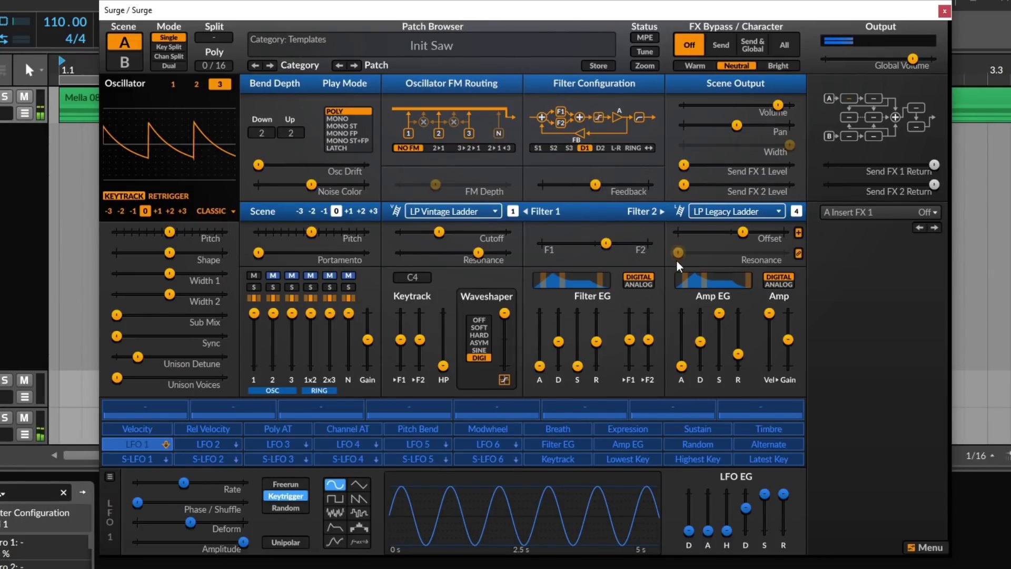
mouse_move(735, 233)
mouse_down()
mouse_move(723, 232)
mouse_move(741, 233)
mouse_up()
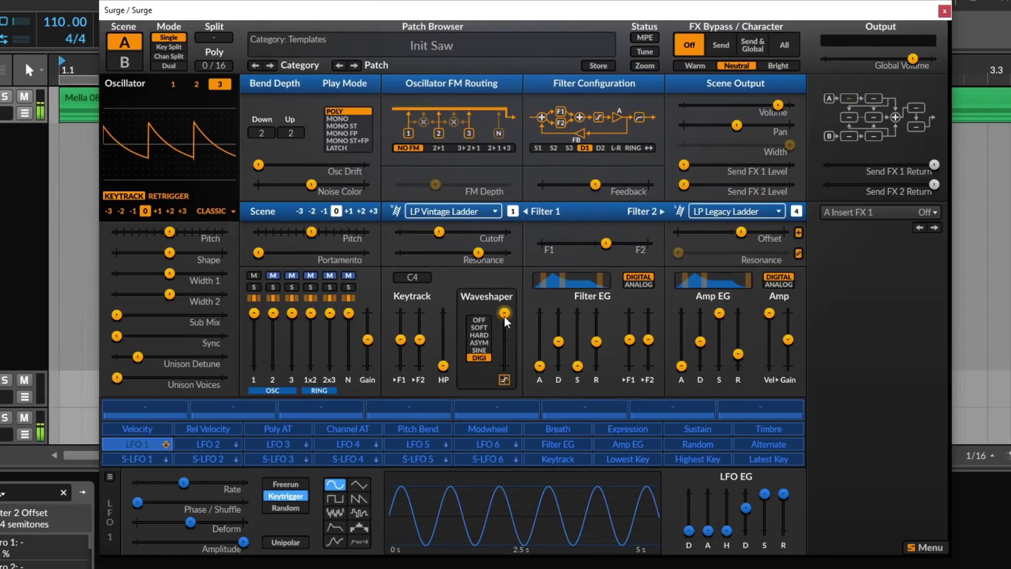
click(486, 336)
drag(501, 317, 484, 270)
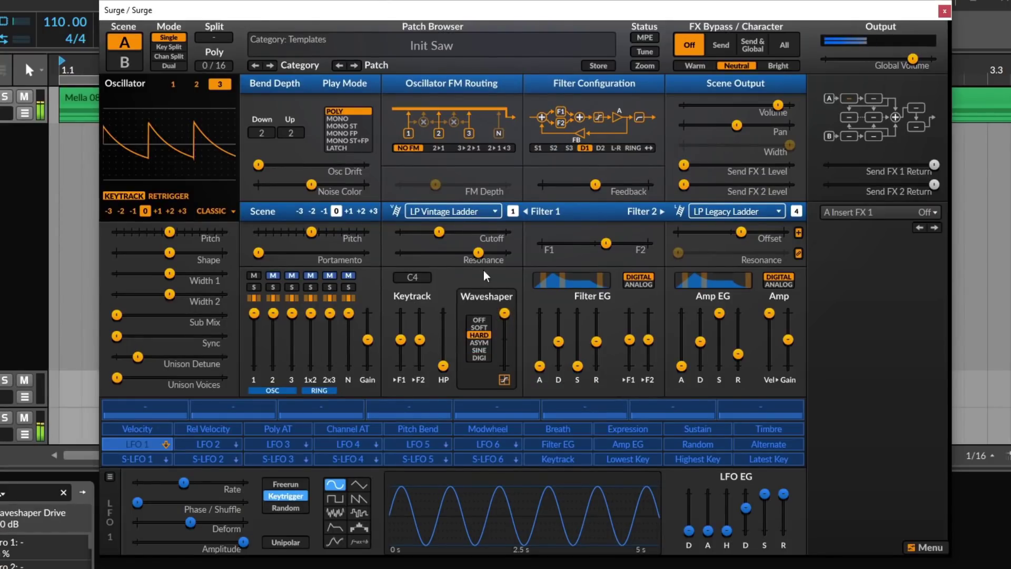
mouse_move(447, 235)
mouse_down()
mouse_move(480, 234)
mouse_move(439, 235)
mouse_move(453, 235)
mouse_up()
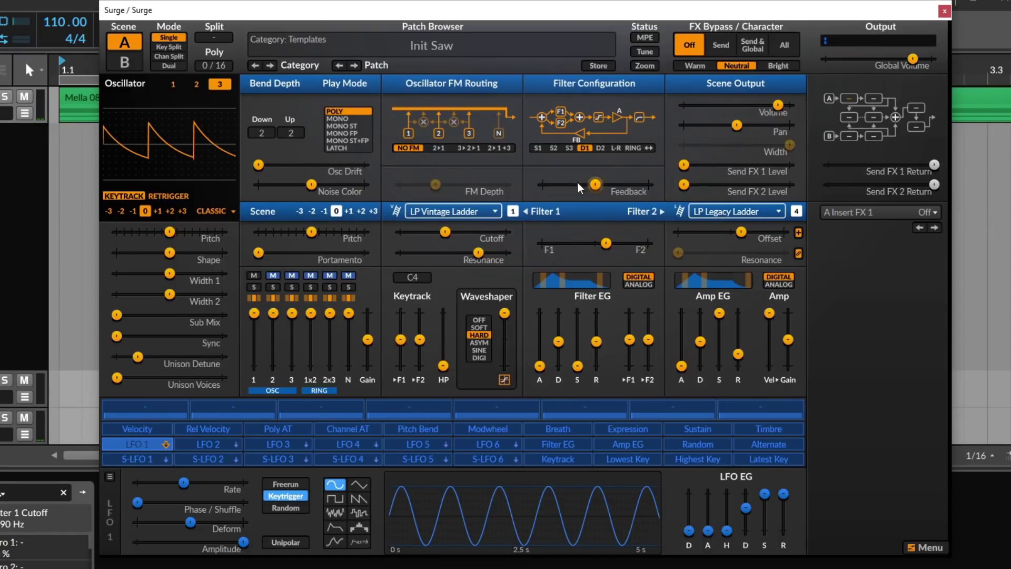
Increase the feedback in D1 and turn the waveshaper off while sweeping Filter 1's cutoff
drag(600, 190, 624, 191)
mouse_move(435, 233)
mouse_down()
mouse_move(421, 232)
mouse_move(482, 232)
mouse_move(445, 232)
mouse_up()
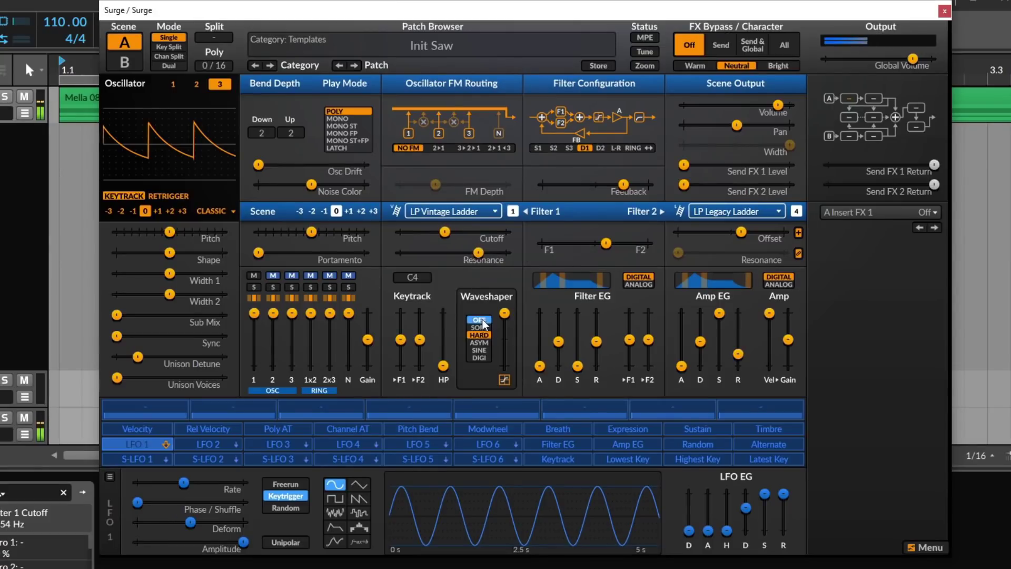
click(480, 321)
drag(443, 231, 449, 232)
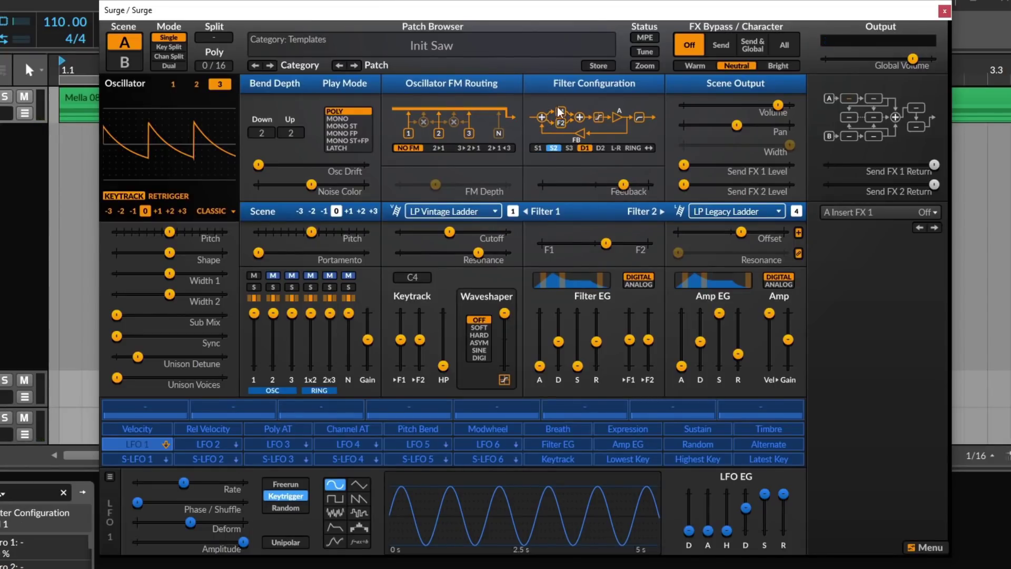
Switch the filter configuration to D2, and from there to the stereo L-R routing
click(603, 147)
click(504, 313)
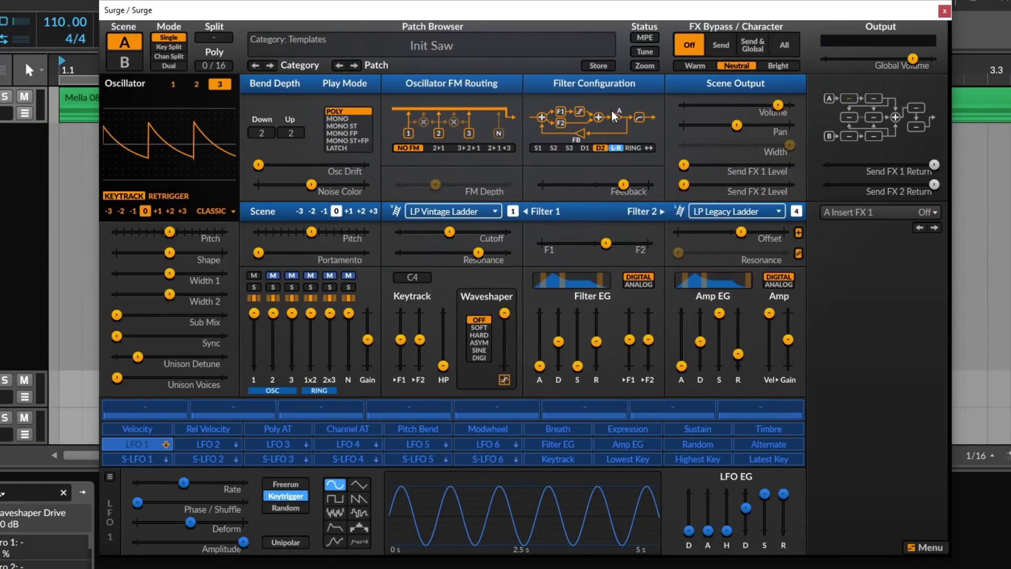
click(617, 149)
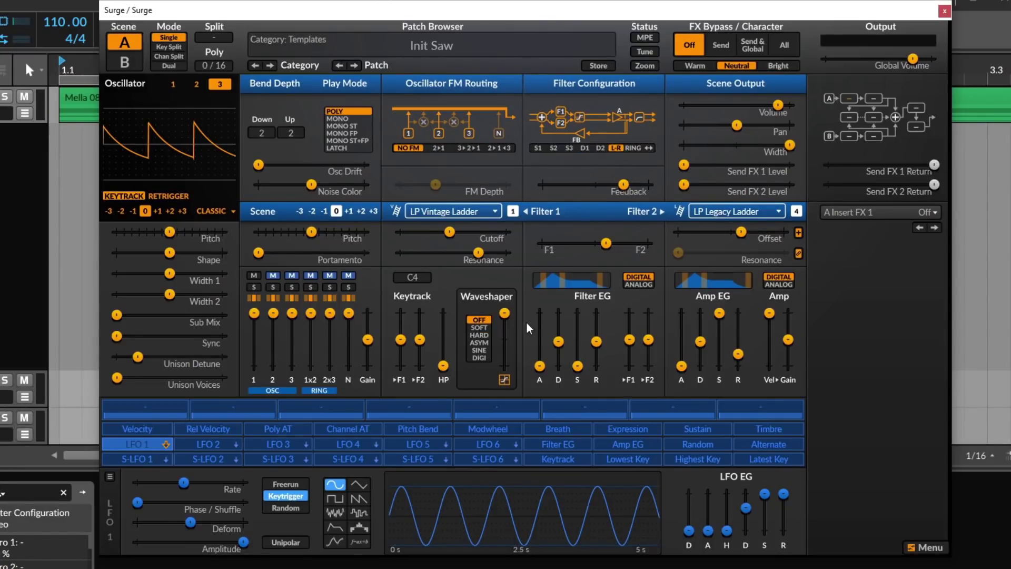
Raise Filter 1's cutoff and sweep the filter balance toward Filter 1 to about -52% in the L-R configuration
drag(468, 225, 473, 257)
drag(605, 243, 595, 246)
mouse_move(485, 231)
mouse_down()
mouse_move(496, 231)
mouse_move(484, 249)
mouse_up()
click(577, 238)
drag(576, 238, 553, 243)
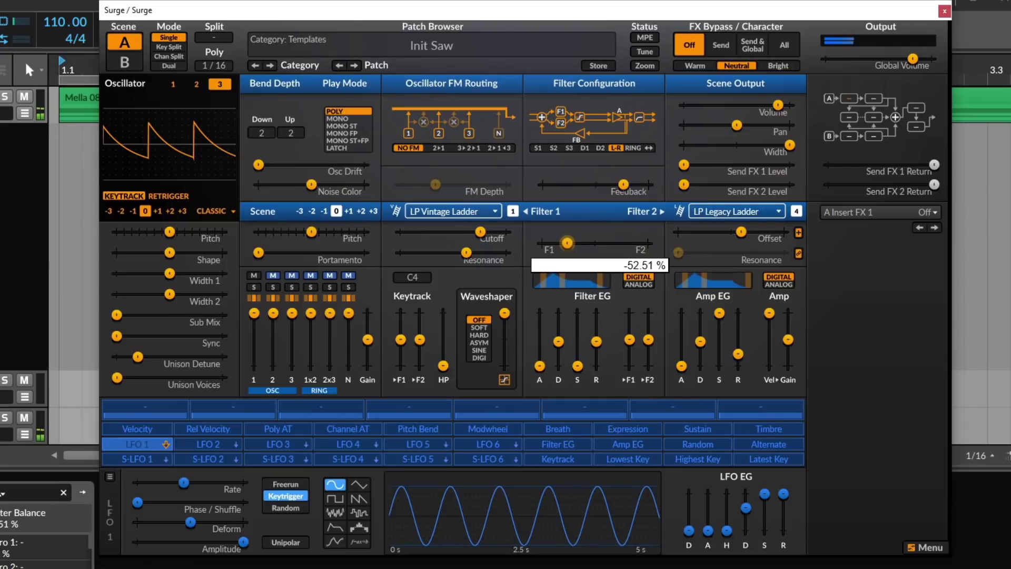
Sweep Filter 2's offset up and down to below zero in L-R and raise the global volume
mouse_move(480, 232)
mouse_down()
mouse_move(439, 232)
mouse_move(476, 232)
mouse_up()
drag(740, 232, 746, 232)
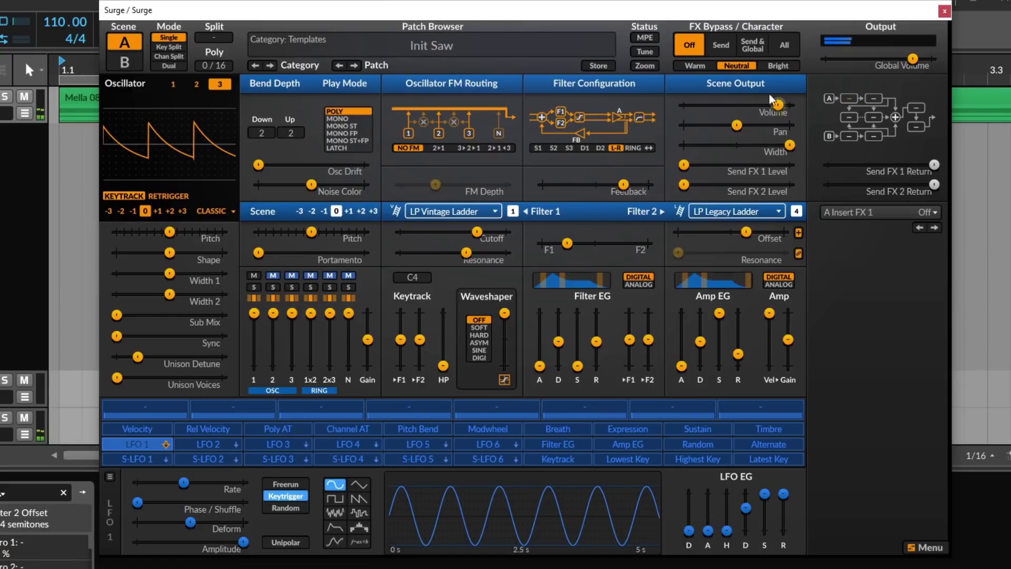
drag(919, 62, 934, 64)
drag(746, 232, 712, 235)
mouse_move(701, 232)
mouse_down()
mouse_move(753, 232)
mouse_move(717, 232)
mouse_up()
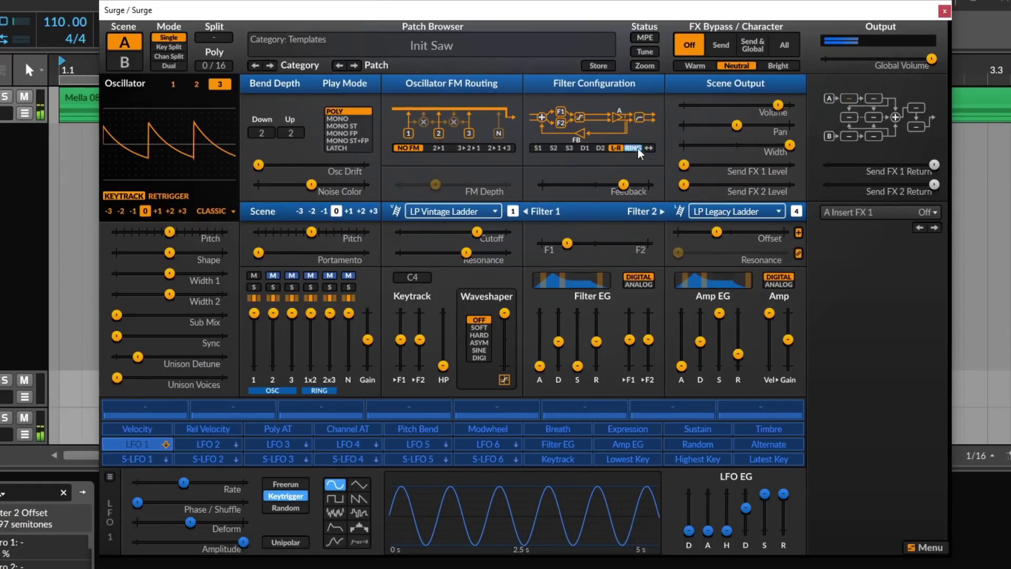
Switch the filter configuration to RING, raise Filter 2's offset and turn the scene volume up to maximum
click(634, 148)
click(648, 149)
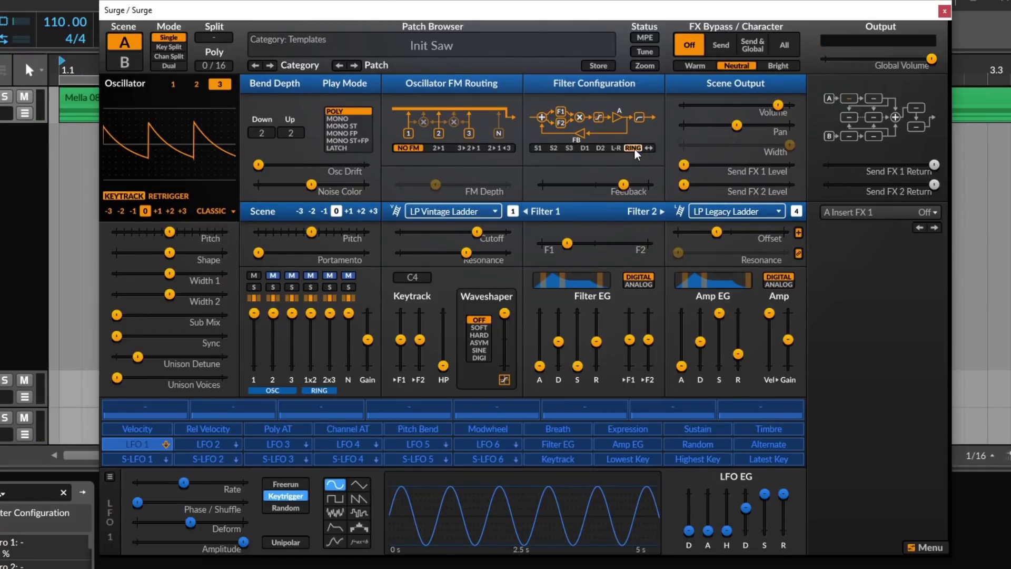
mouse_move(477, 232)
mouse_down()
mouse_move(445, 232)
mouse_move(477, 232)
mouse_up()
drag(717, 231, 745, 232)
drag(778, 104, 790, 104)
drag(477, 232, 485, 233)
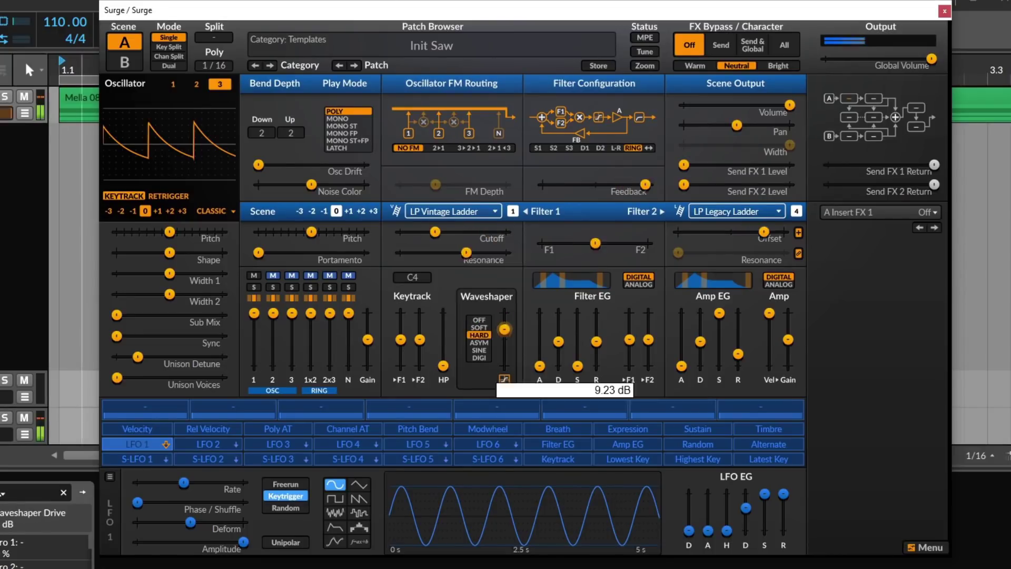
Adjust the HARD waveshaper's drive and sweep Filter 1's cutoff in the RING configuration
drag(504, 339, 504, 323)
mouse_move(435, 232)
mouse_down()
mouse_move(450, 231)
mouse_move(416, 232)
mouse_move(442, 232)
mouse_up()
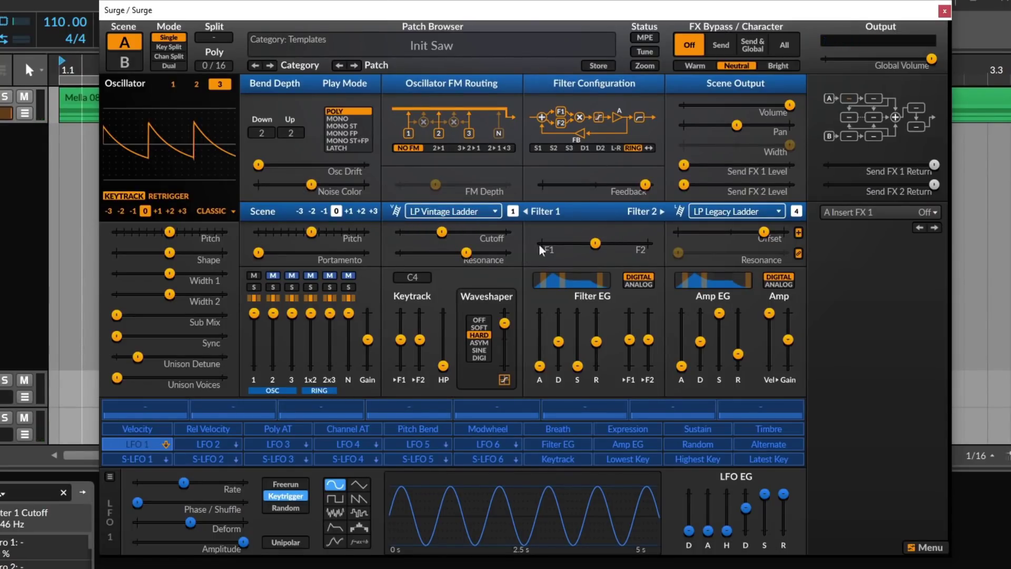
mouse_move(442, 231)
mouse_down()
mouse_move(432, 232)
mouse_move(459, 233)
mouse_move(432, 232)
mouse_up()
click(768, 231)
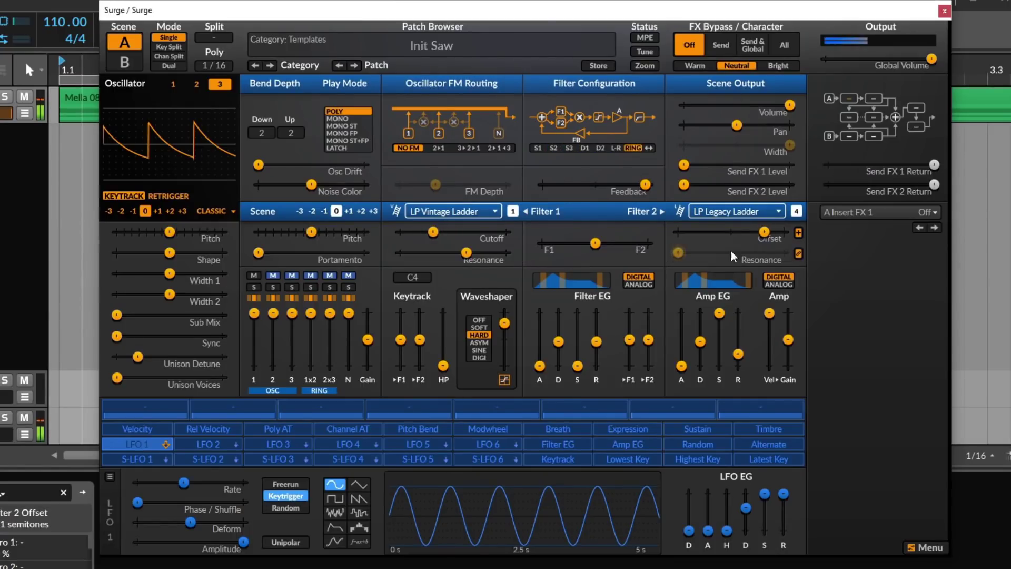
Raise Filter 1's resonance and cutoff, and lower the global volume to compensate
drag(473, 258, 499, 253)
drag(931, 58, 917, 58)
drag(437, 232, 456, 231)
Sweep Filter 2's offset with reduced feedback in RING while lowering Filter 1's cutoff slightly
drag(677, 239, 663, 239)
mouse_move(750, 232)
mouse_down()
mouse_move(722, 231)
mouse_move(740, 232)
mouse_up()
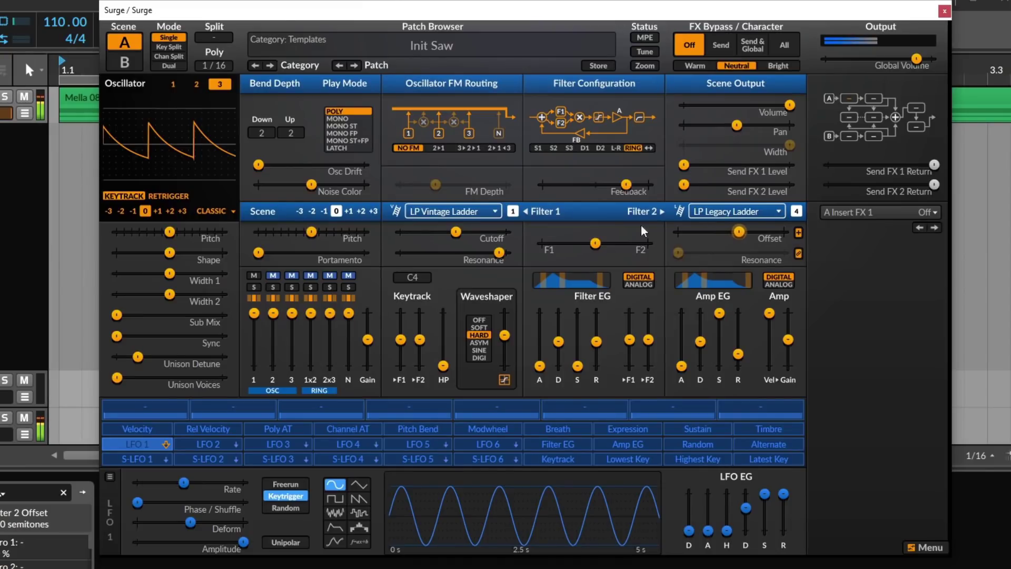
mouse_move(456, 232)
mouse_down()
mouse_move(479, 232)
mouse_move(452, 232)
mouse_up()
drag(741, 238, 745, 238)
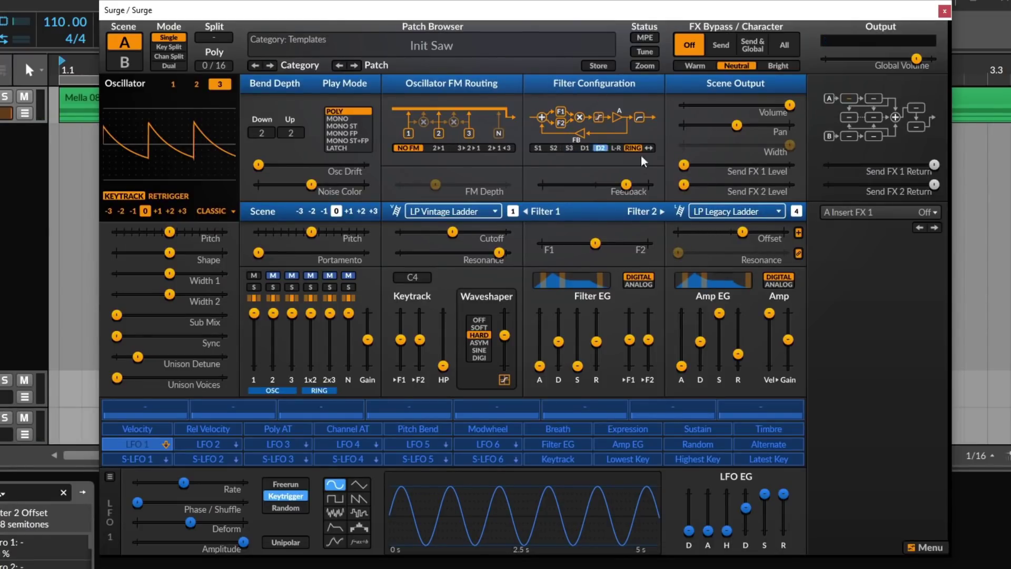
mouse_move(743, 233)
mouse_down()
mouse_move(756, 232)
mouse_move(726, 232)
mouse_move(748, 232)
mouse_up()
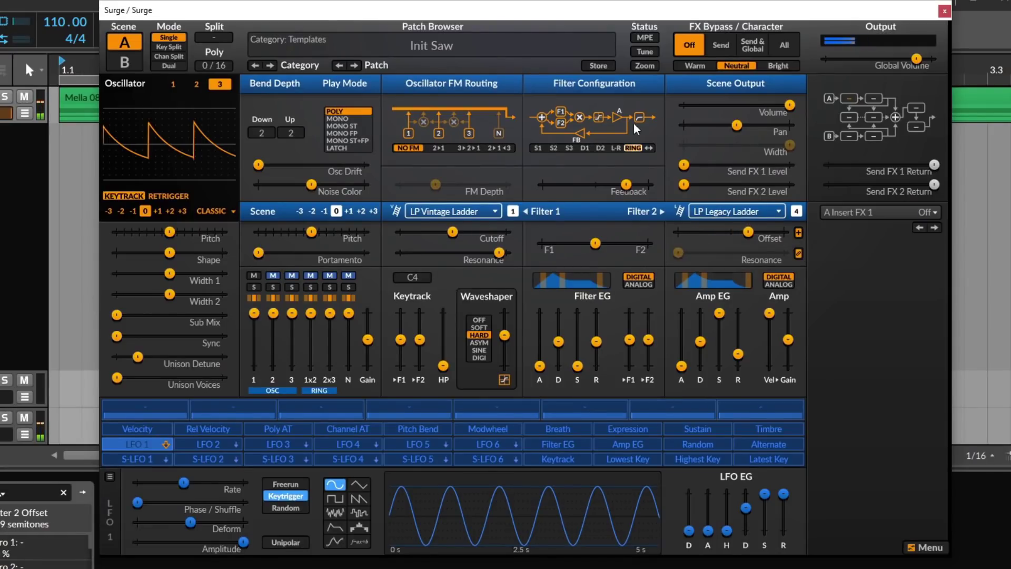
Switch to the wide stereo filter configuration after RING and raise Filter 1's cutoff
click(649, 148)
drag(452, 232, 478, 232)
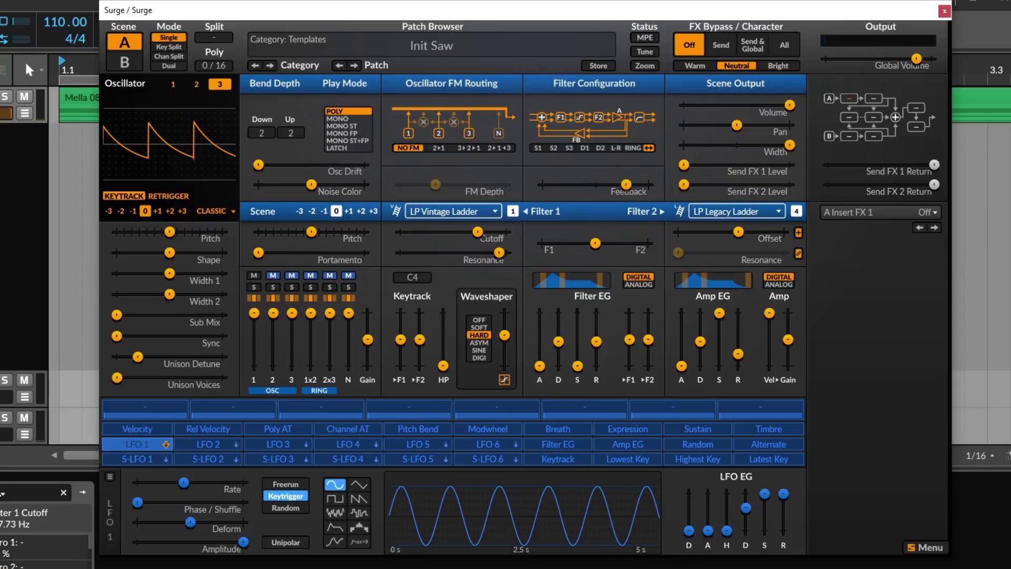
click(408, 48)
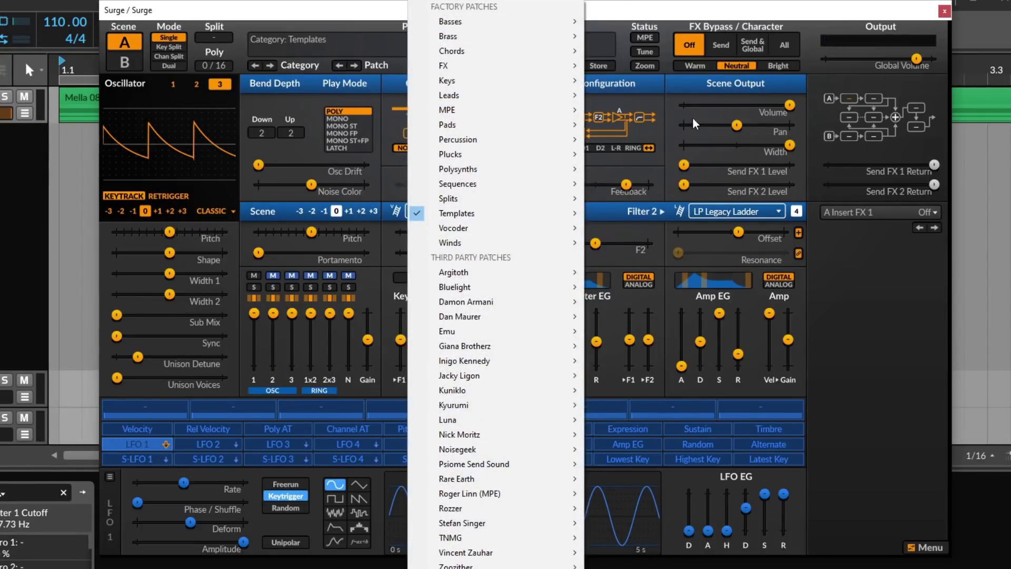
click(634, 125)
Step through the S2, S3, D1, D2, L-R and RING filter configurations to compare their routing diagrams
click(551, 148)
click(569, 149)
click(587, 149)
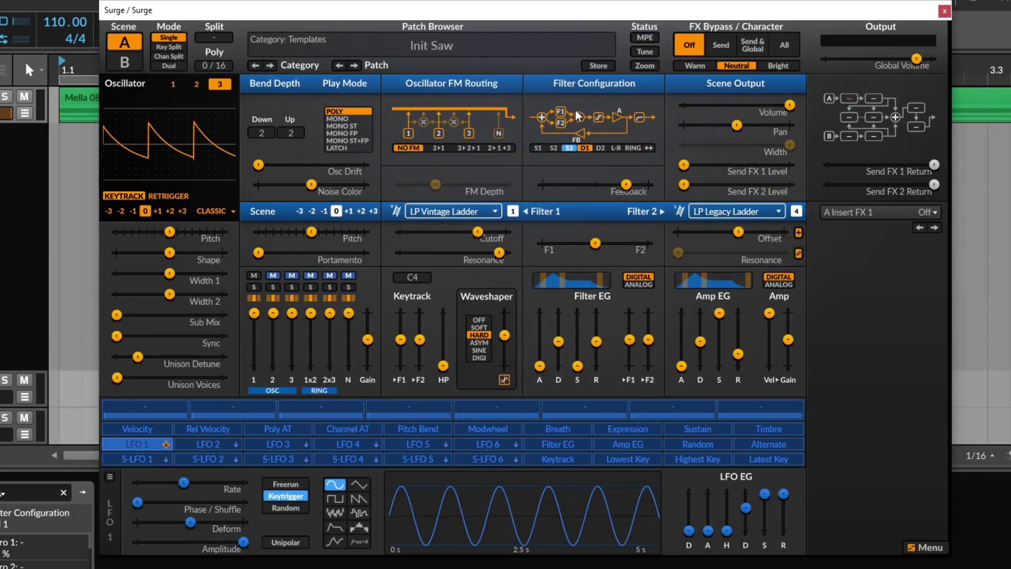
click(600, 148)
click(615, 148)
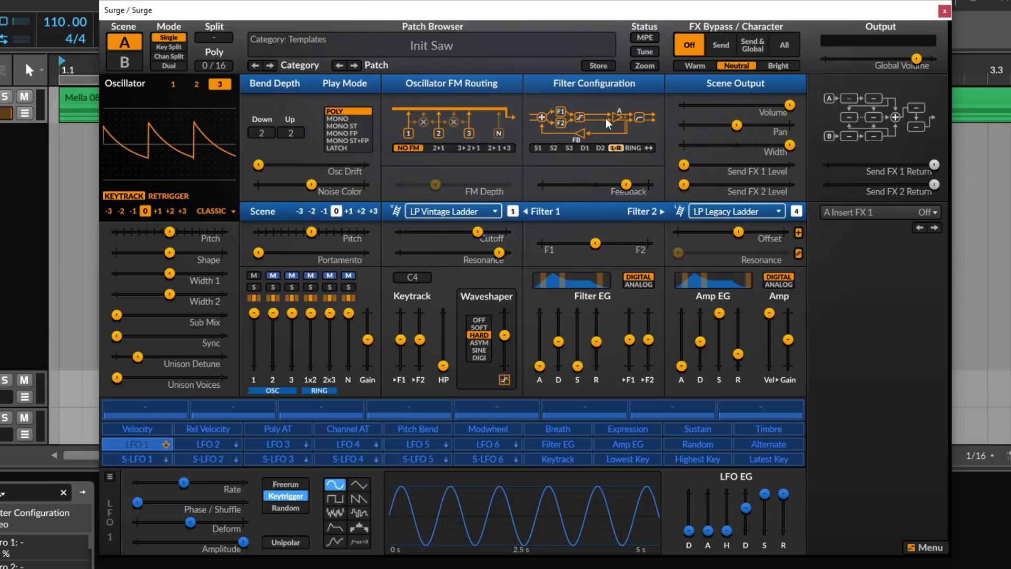
click(634, 148)
Reload the Init Saw patch from the factory Templates category
click(378, 40)
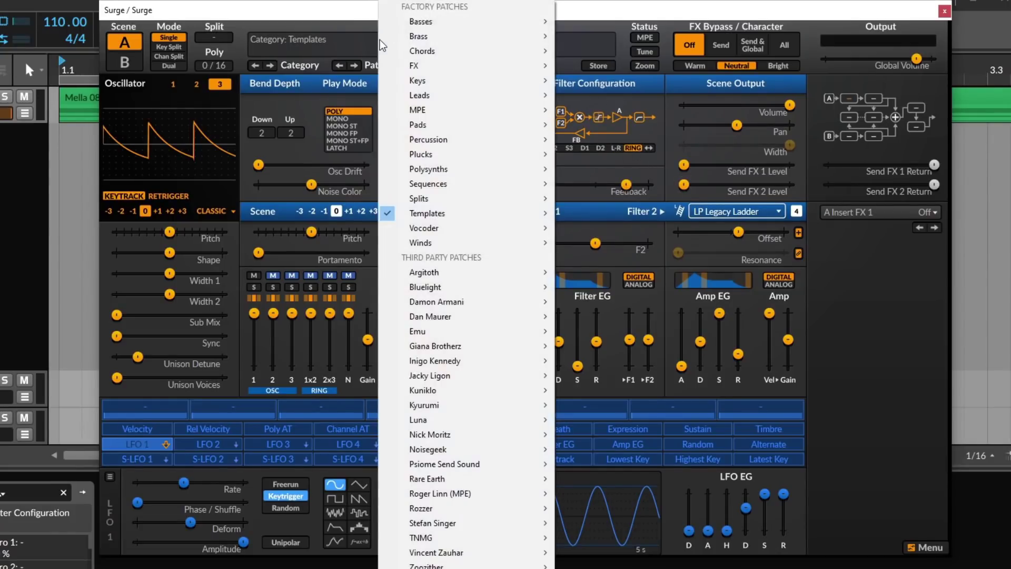
mouse_move(520, 213)
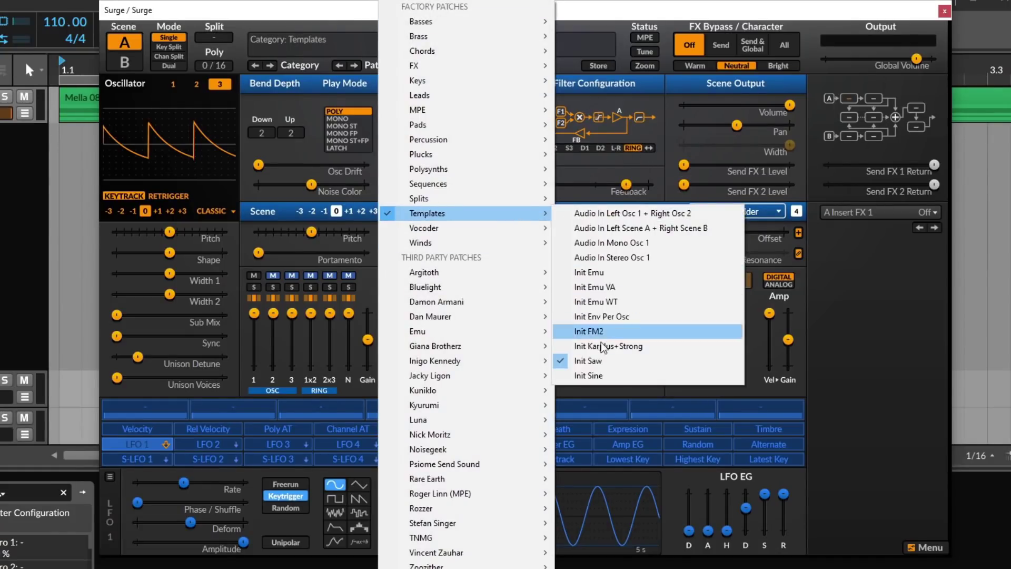
click(596, 360)
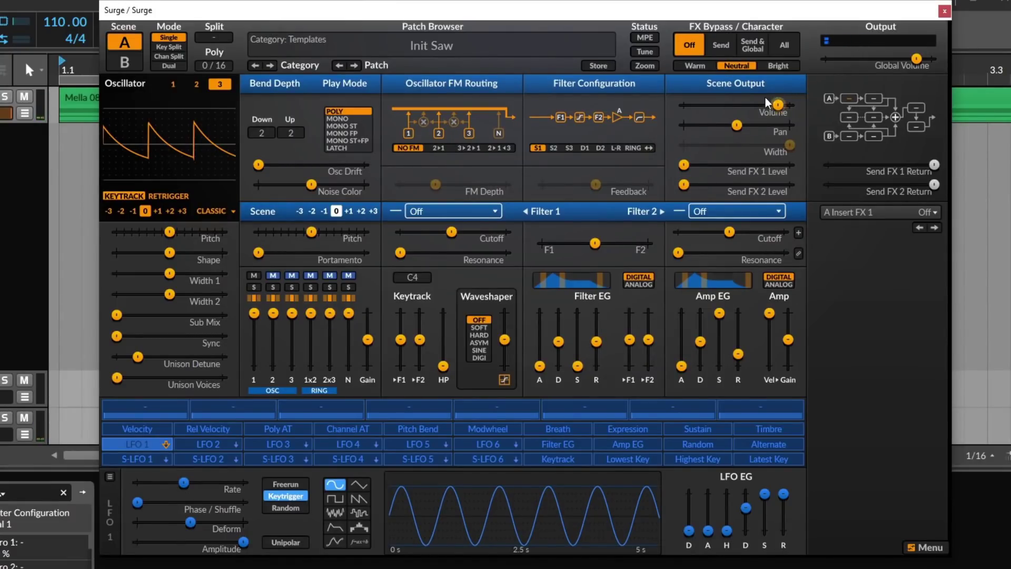
Lower the scene output volume slightly, reset the pan to centre and keep the scene mode on Single
drag(785, 99, 776, 127)
double_click(776, 127)
click(169, 66)
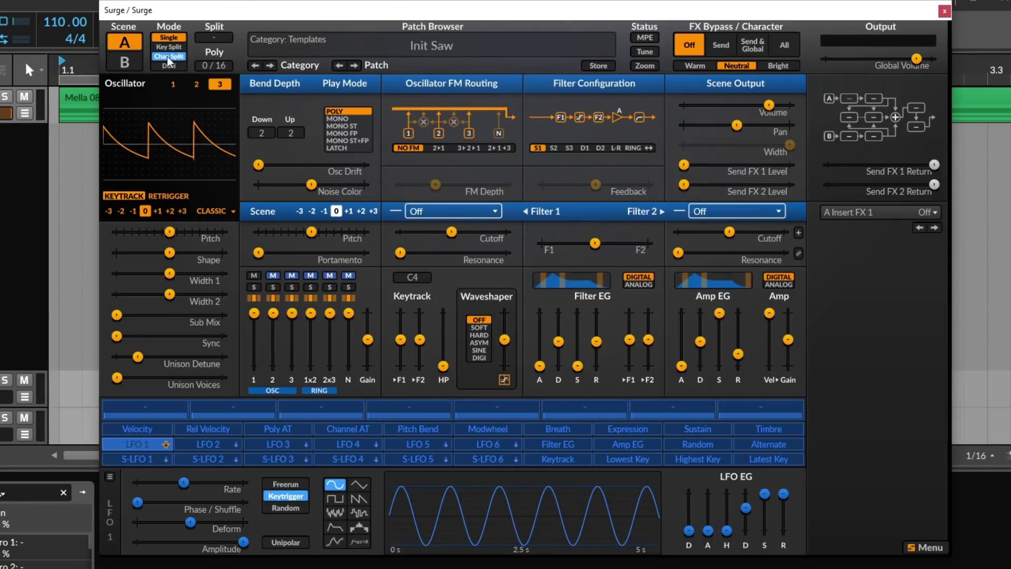
click(169, 37)
Lower the scene output width to about -14% and bring up its parameter options briefly
drag(788, 144, 729, 144)
right_click(730, 145)
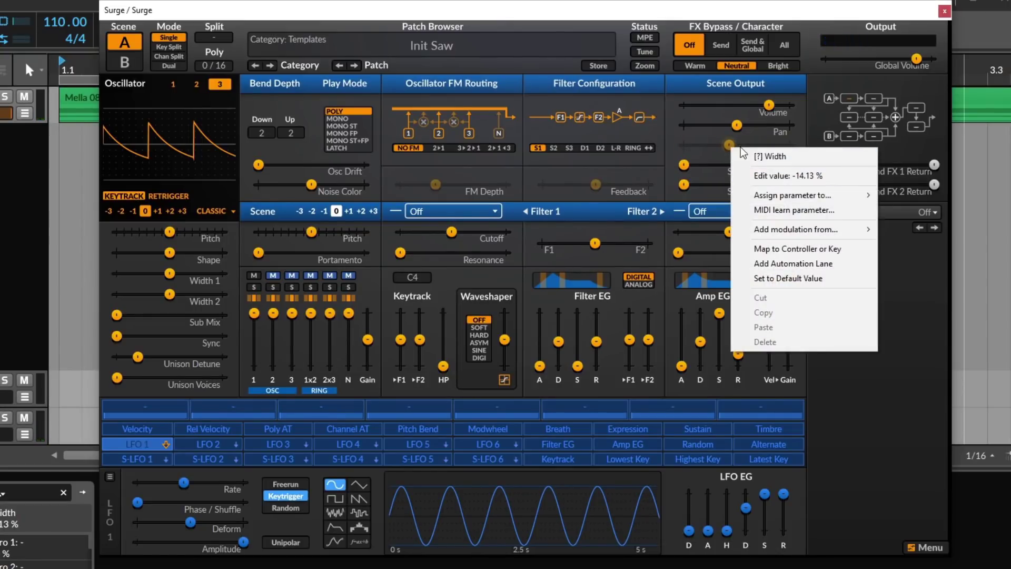
click(732, 140)
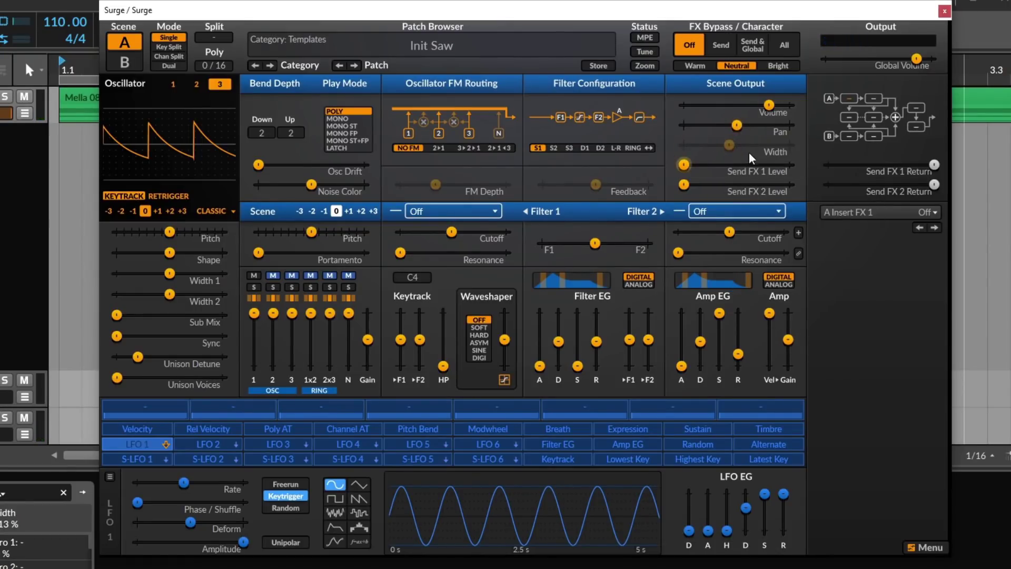
Sweep the scene output width up and return it near centre, and sweep the FX send levels up and back to minimum
drag(730, 144, 768, 145)
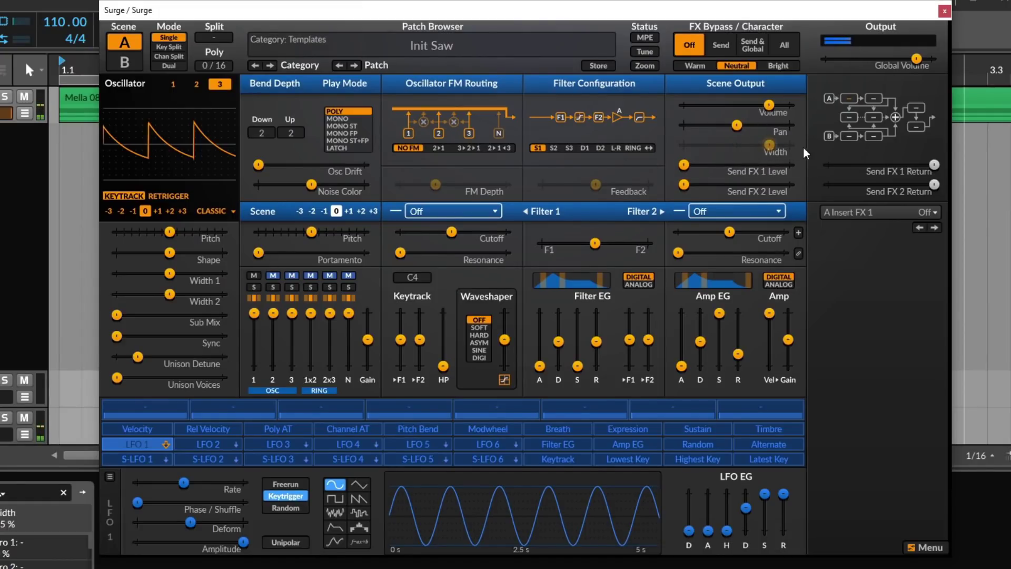
drag(768, 145, 732, 140)
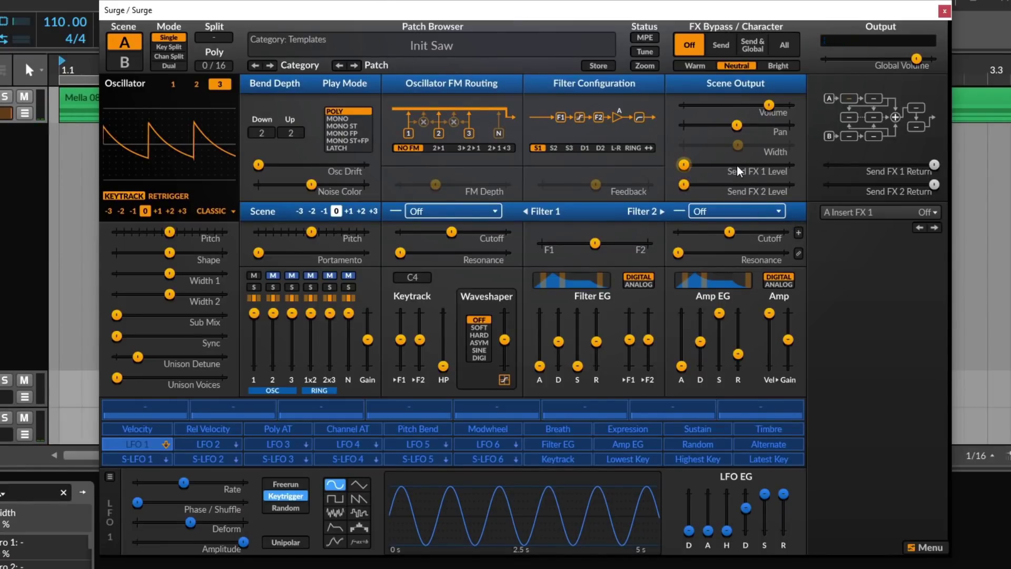
drag(684, 164, 784, 181)
click(685, 184)
drag(785, 180, 687, 182)
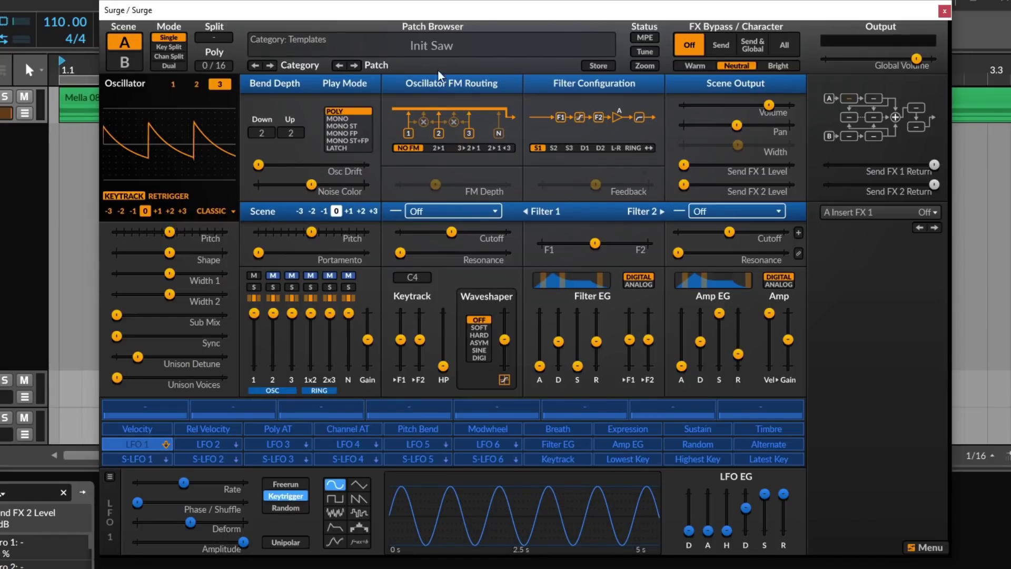
Shift the filter balance fully towards Filter 1 and set Filter 1's type to the lowpass OB-Xd 12 dB
mouse_move(564, 341)
mouse_down()
mouse_move(564, 319)
mouse_move(564, 345)
mouse_move(564, 335)
mouse_up()
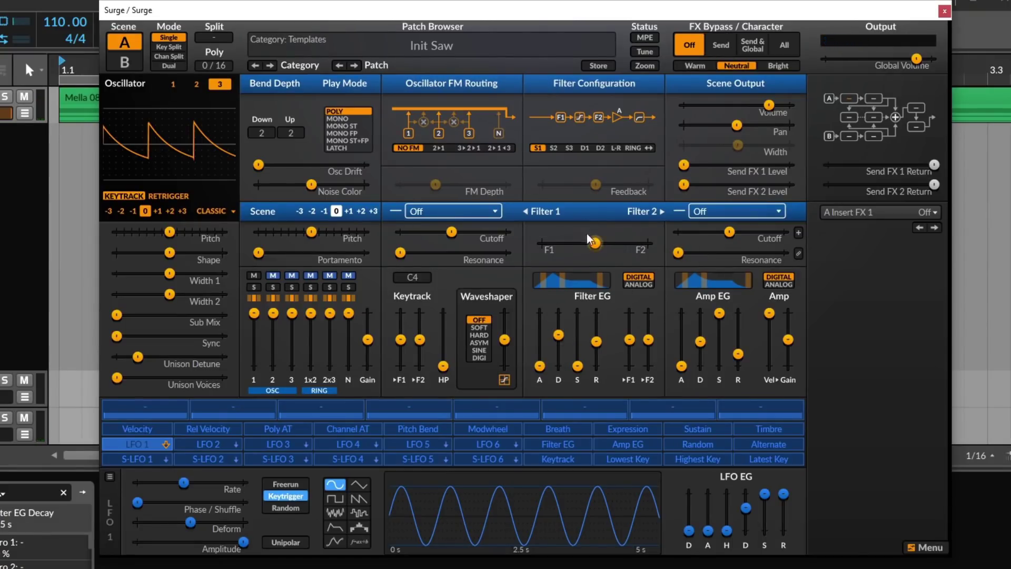
drag(595, 243, 542, 243)
click(451, 211)
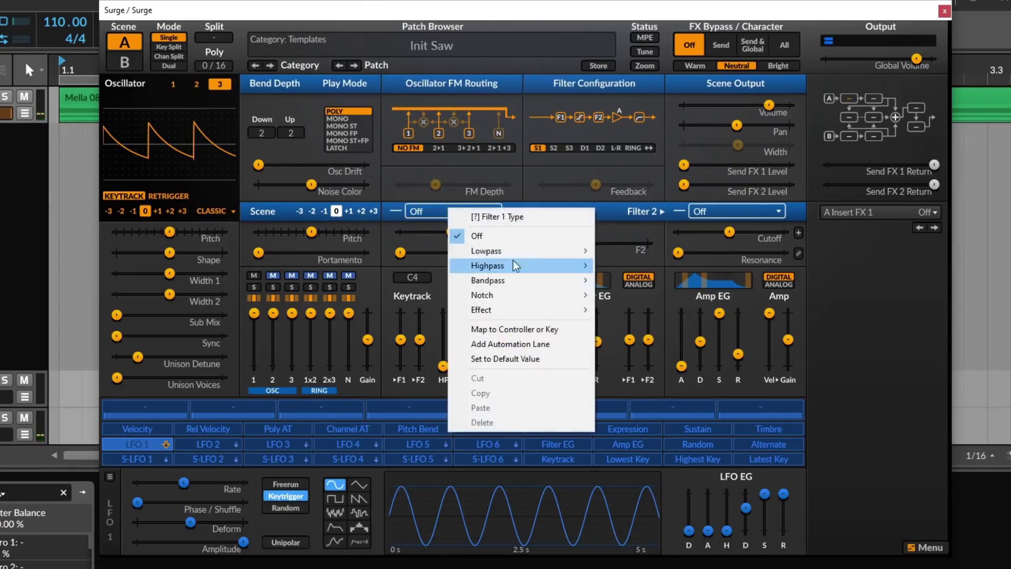
mouse_move(574, 252)
click(679, 339)
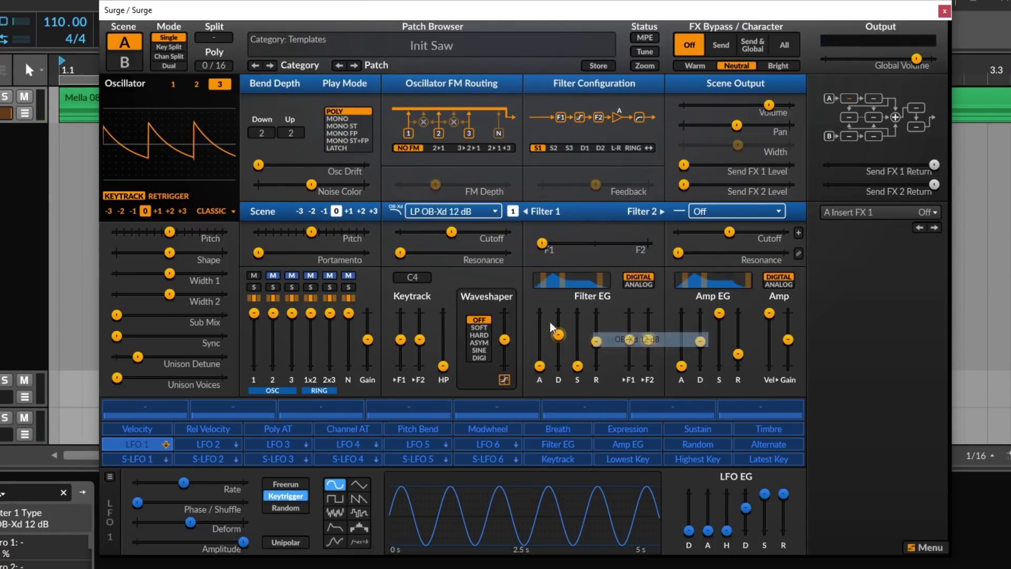
Lower Filter 1's cutoff, raise its filter envelope amount and shorten the Filter EG decay to about 0.181 s
drag(465, 235, 440, 236)
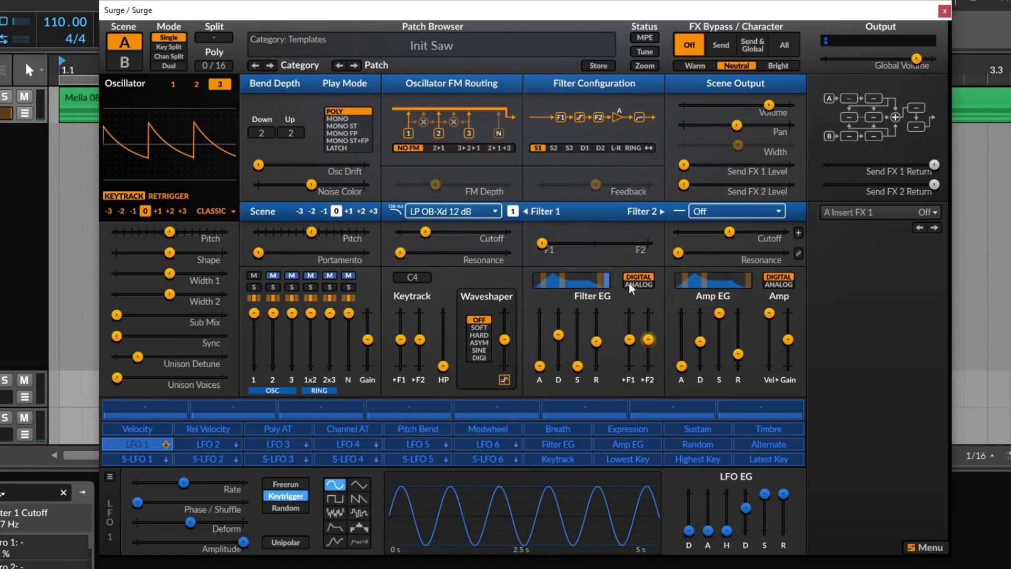
drag(630, 340, 630, 317)
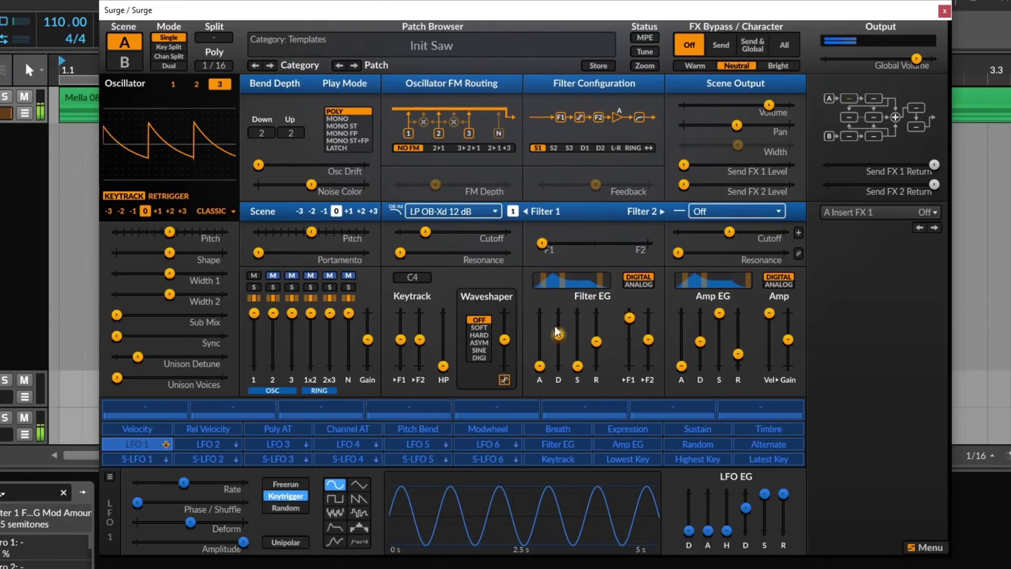
drag(558, 336, 558, 343)
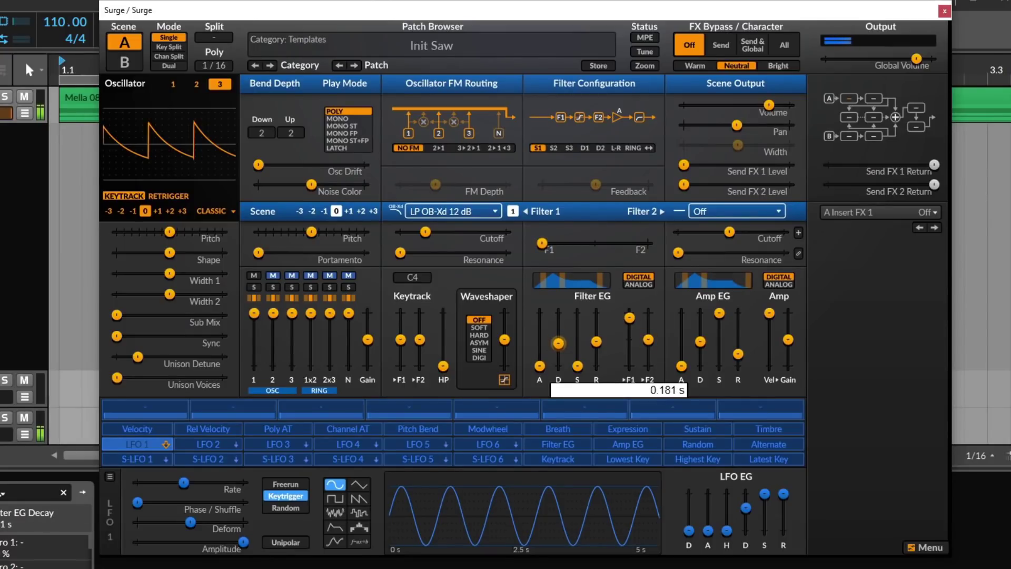
mouse_move(558, 343)
mouse_down()
mouse_move(558, 356)
mouse_move(558, 343)
mouse_up()
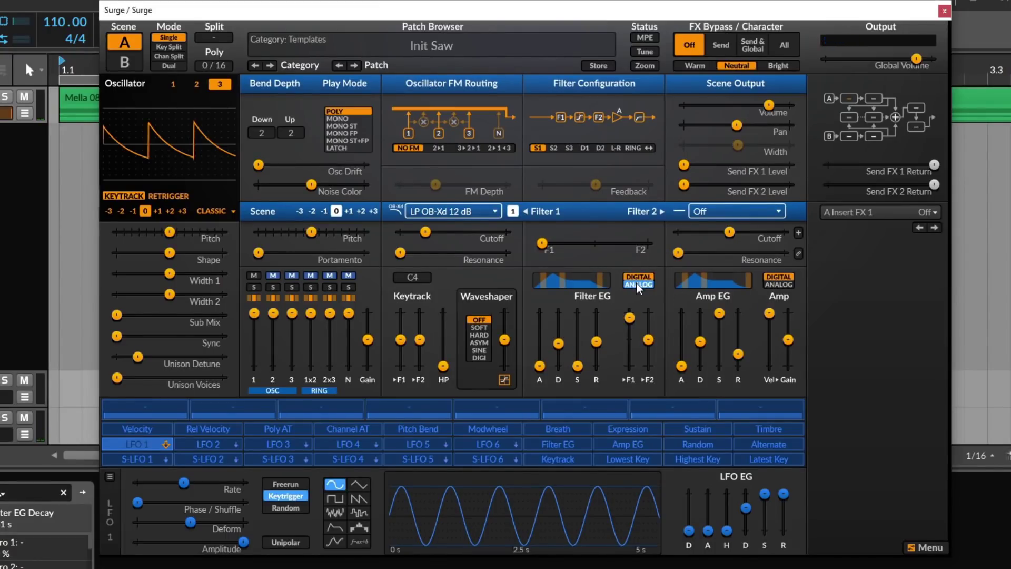
Try the alternative attack, decay and release curve shapes in the Filter EG display
click(547, 279)
drag(547, 285, 545, 285)
click(561, 281)
drag(571, 280, 561, 284)
click(608, 280)
Switch the Filter EG to Analog mode and vary its decay time longer and shorter
click(639, 284)
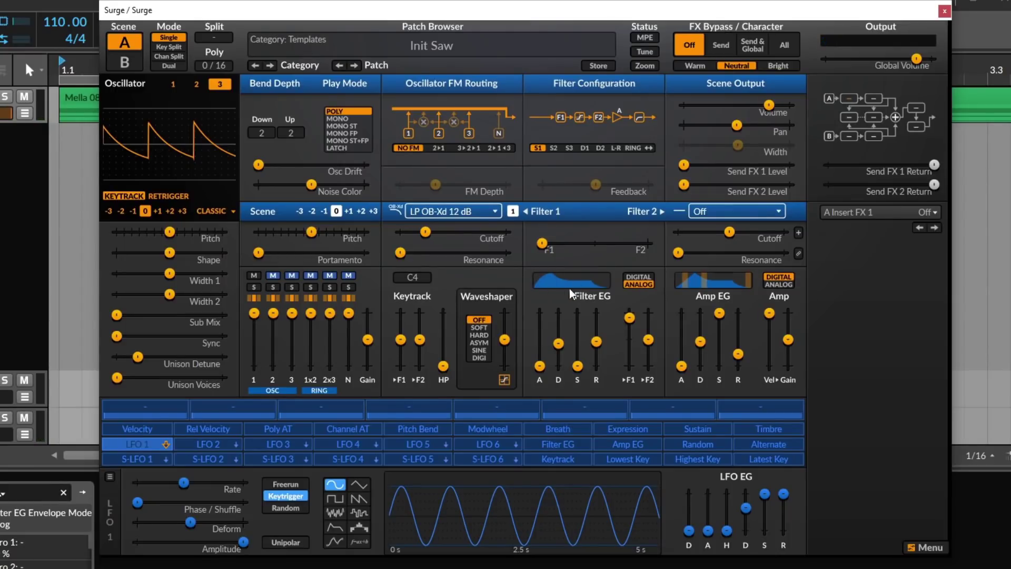
mouse_move(558, 344)
mouse_down()
mouse_move(558, 361)
mouse_move(558, 337)
mouse_up()
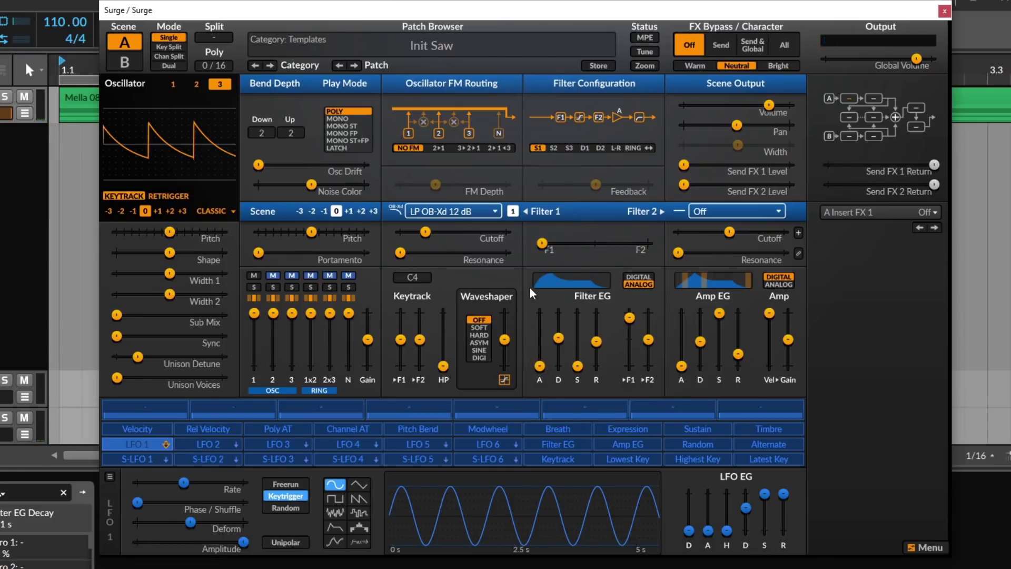
drag(558, 337, 558, 345)
drag(558, 345, 558, 341)
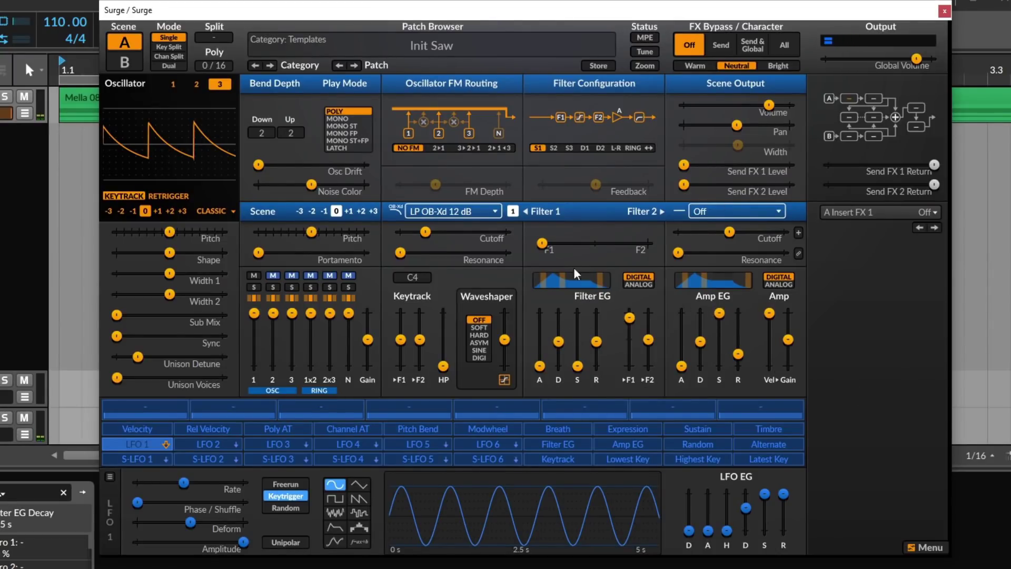
Raise the Filter EG decay and sustain to maximum and lower the Amp EG sustain to minimum
drag(720, 313, 719, 322)
drag(558, 342, 558, 313)
drag(577, 366, 578, 313)
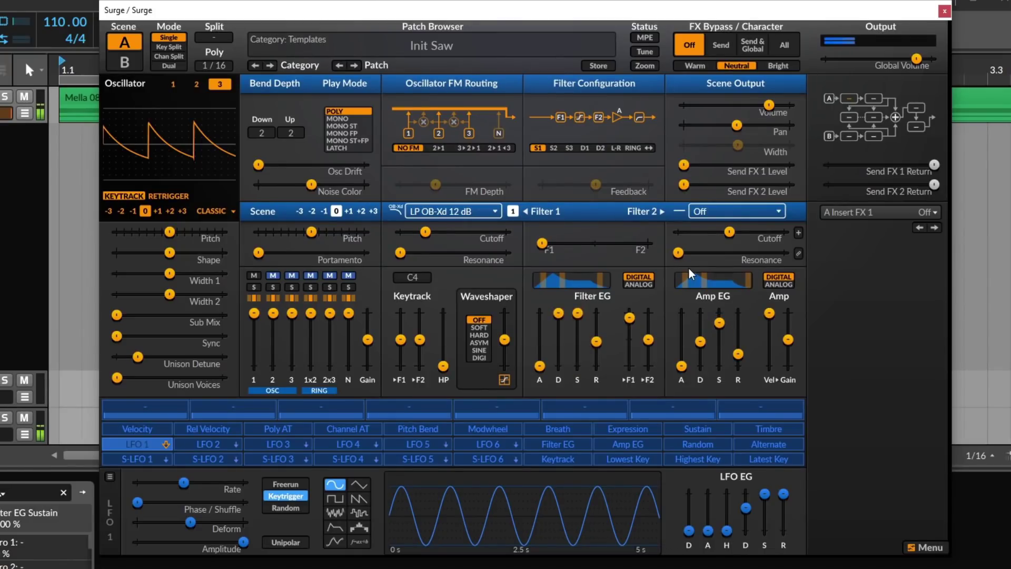
mouse_move(701, 329)
mouse_down()
mouse_move(701, 366)
mouse_move(720, 366)
mouse_move(700, 352)
mouse_move(701, 329)
mouse_move(700, 343)
mouse_up()
Toggle the Amp EG between Analog and Digital modes to compare the envelope behaviour
click(778, 285)
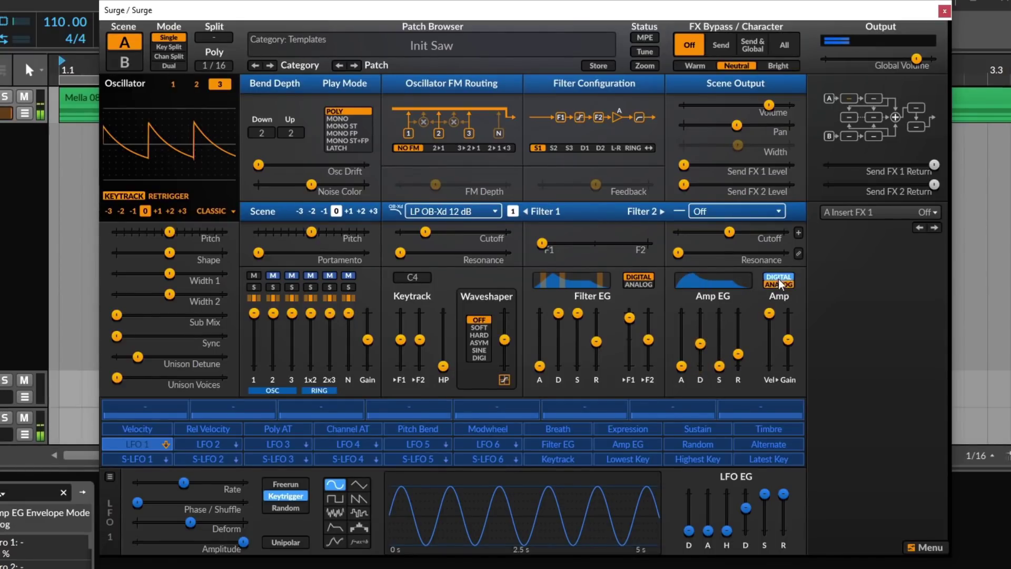
click(778, 283)
click(472, 36)
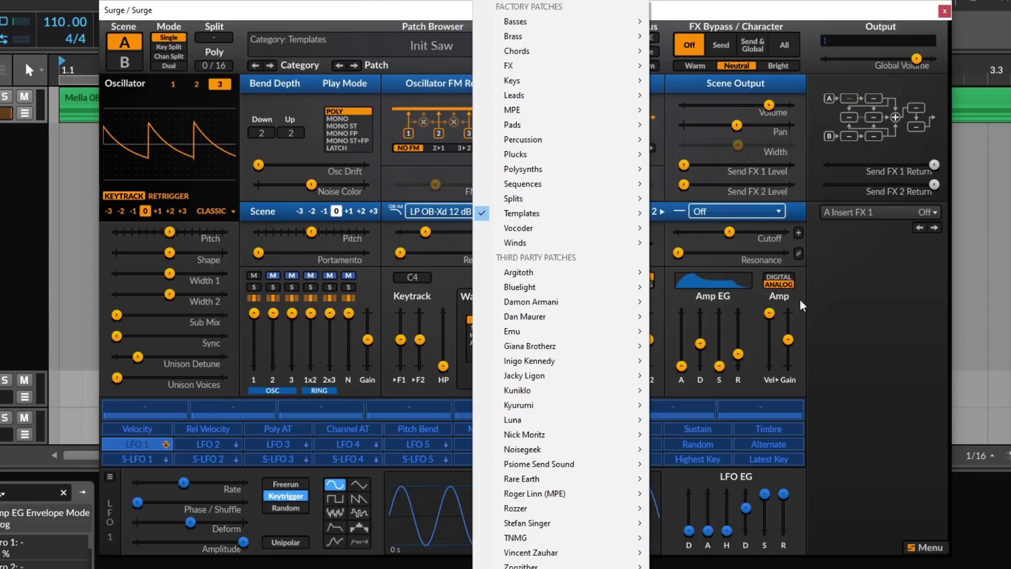
click(782, 278)
click(783, 285)
click(781, 277)
click(783, 285)
Reload the Init Saw patch from the factory Templates category to discard the filter and envelope changes
click(437, 41)
mouse_move(592, 213)
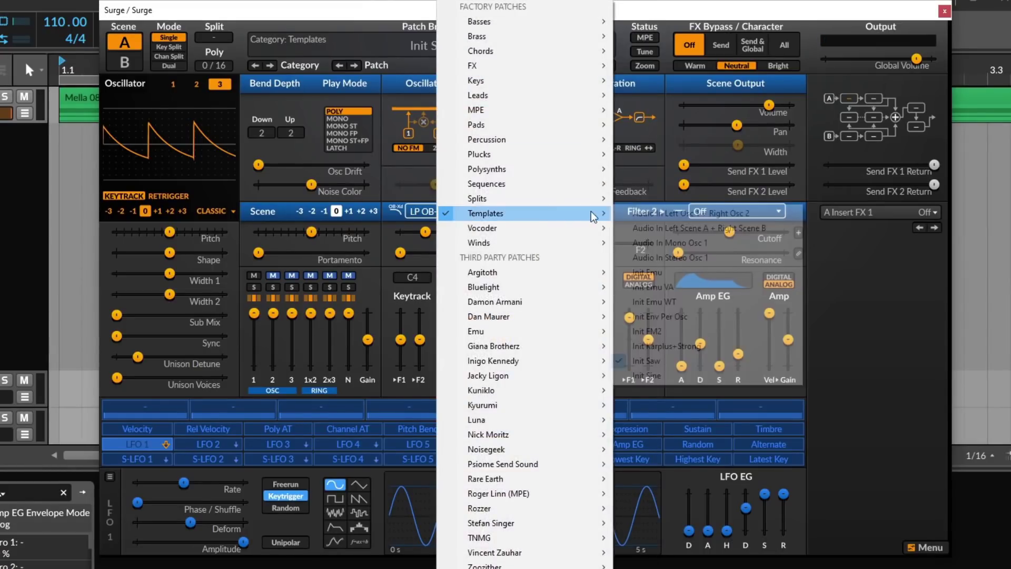
click(645, 362)
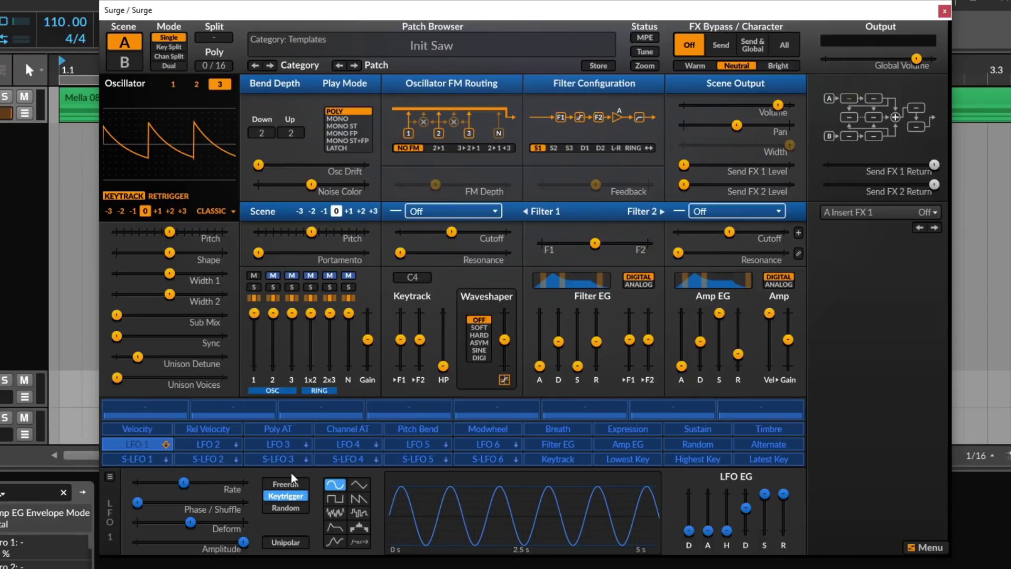
Select LFO 6 and the Velocity source in the modulation source grid to show the available modulators
click(493, 444)
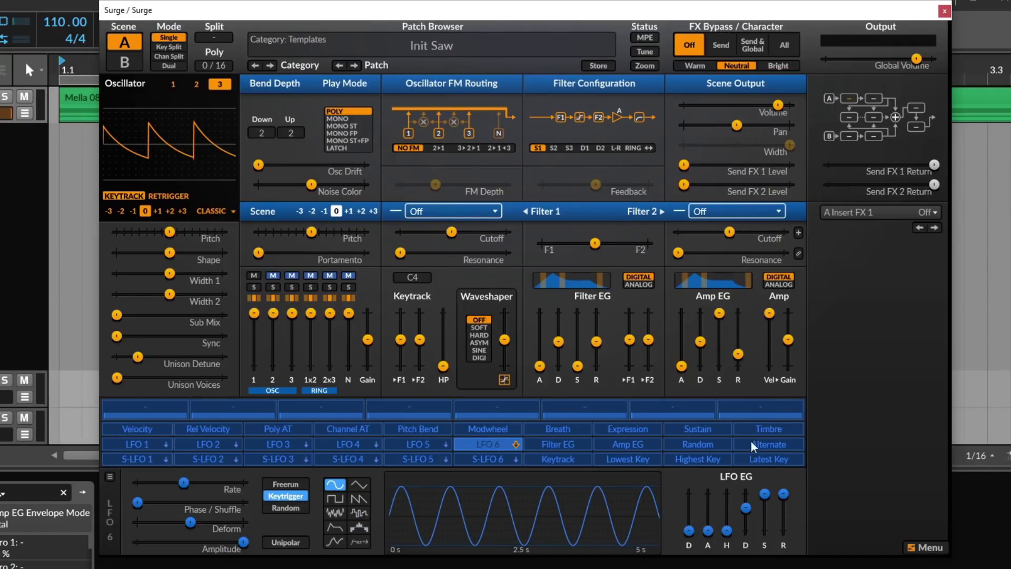
click(157, 431)
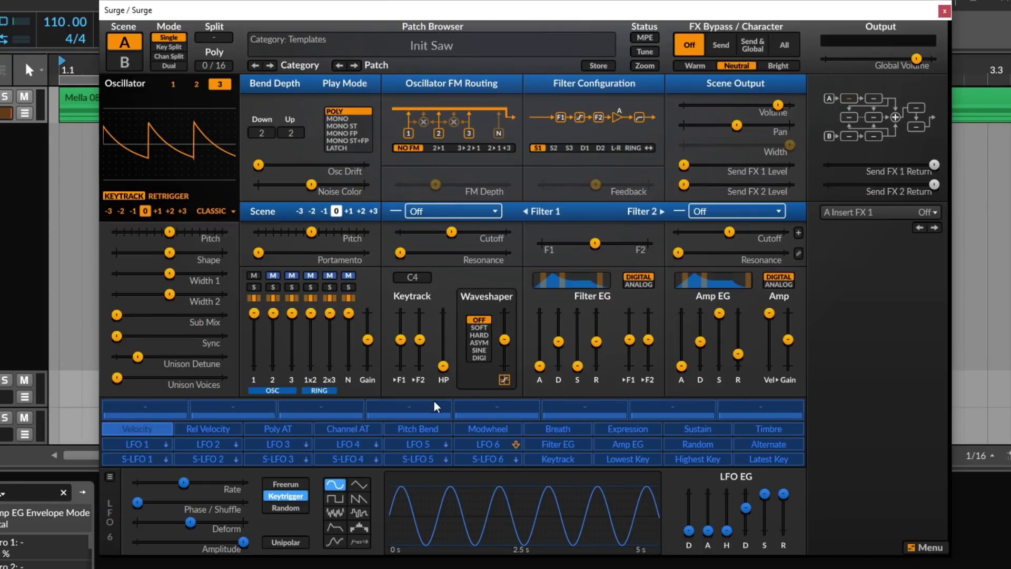
click(134, 412)
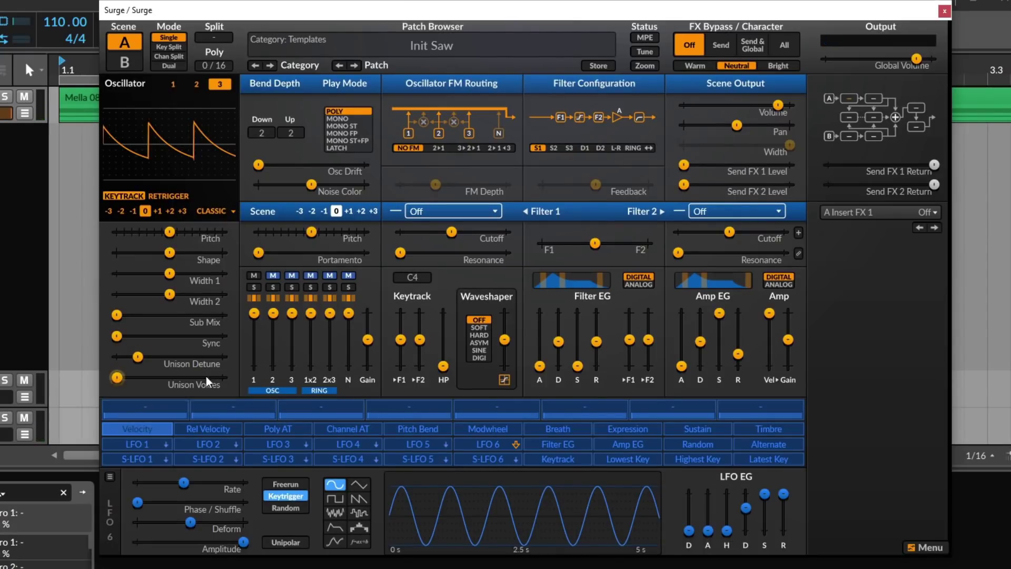
Arm the first macro for modulation and assign it to the Osc 1 level with a negative depth
click(162, 407)
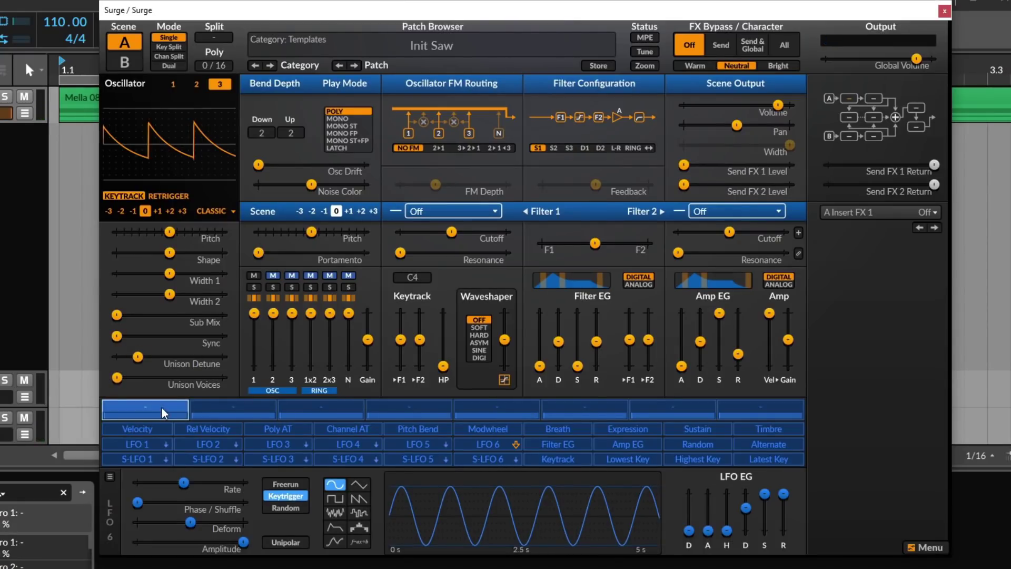
click(162, 408)
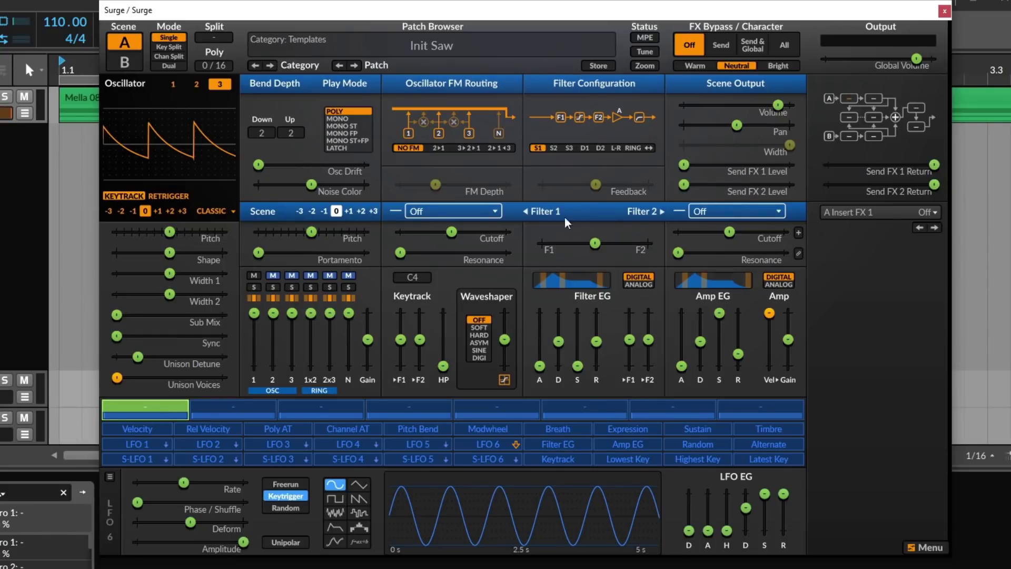
drag(255, 316, 254, 346)
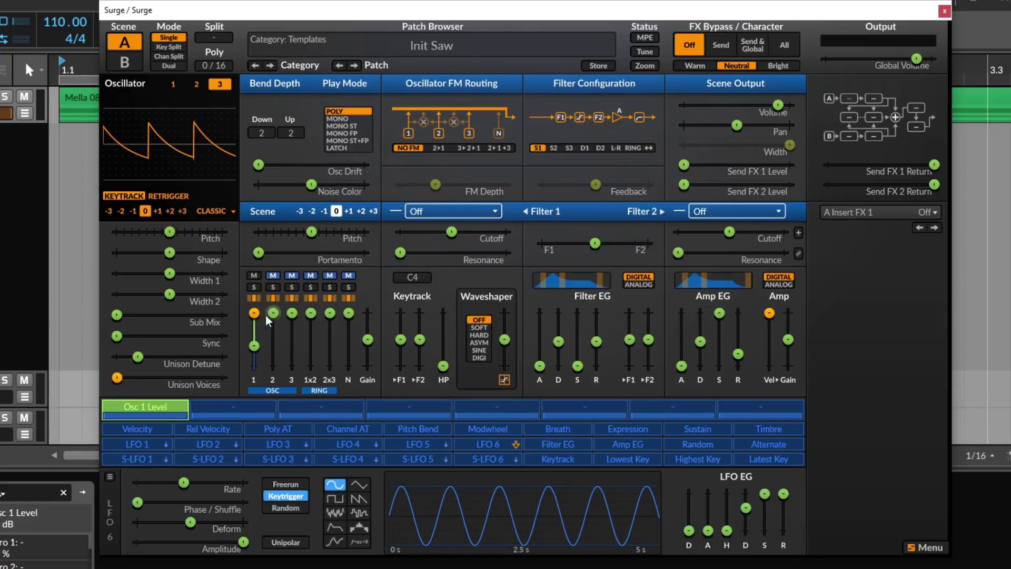
Reset the first macro's Osc 1 level depth to 0 dB, disarm the macro and raise its value to maximum
double_click(258, 349)
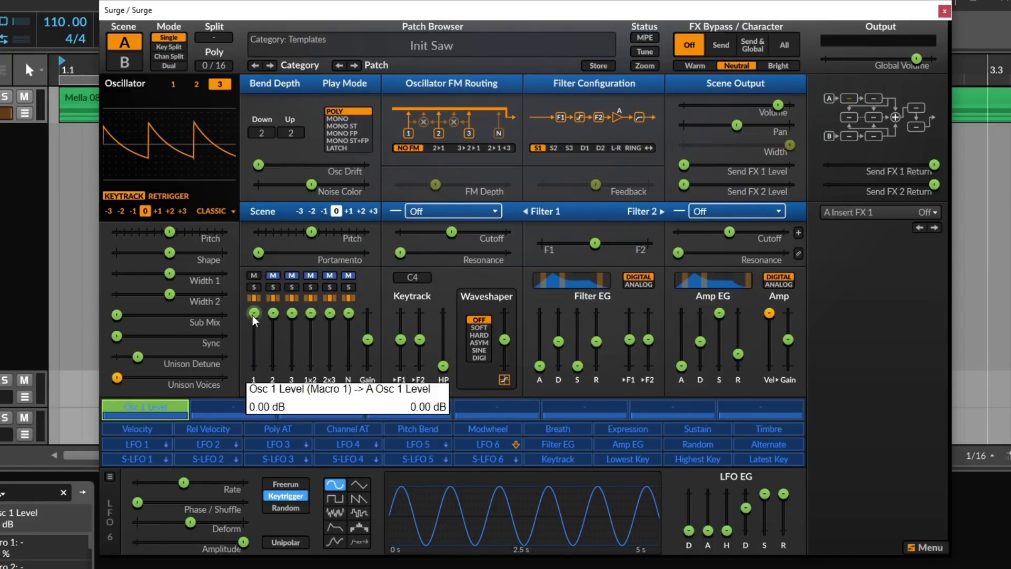
click(130, 409)
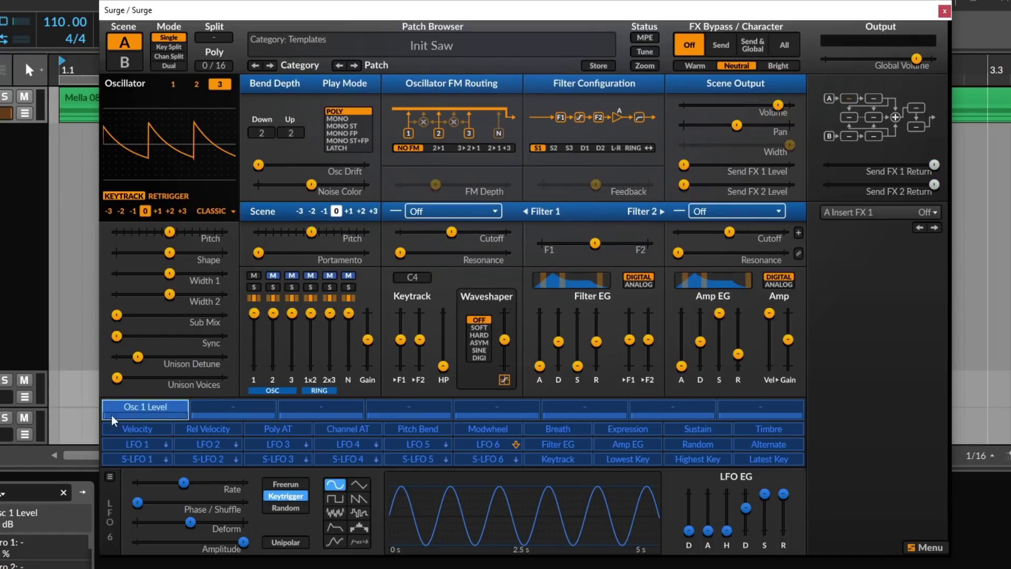
drag(103, 415, 103, 379)
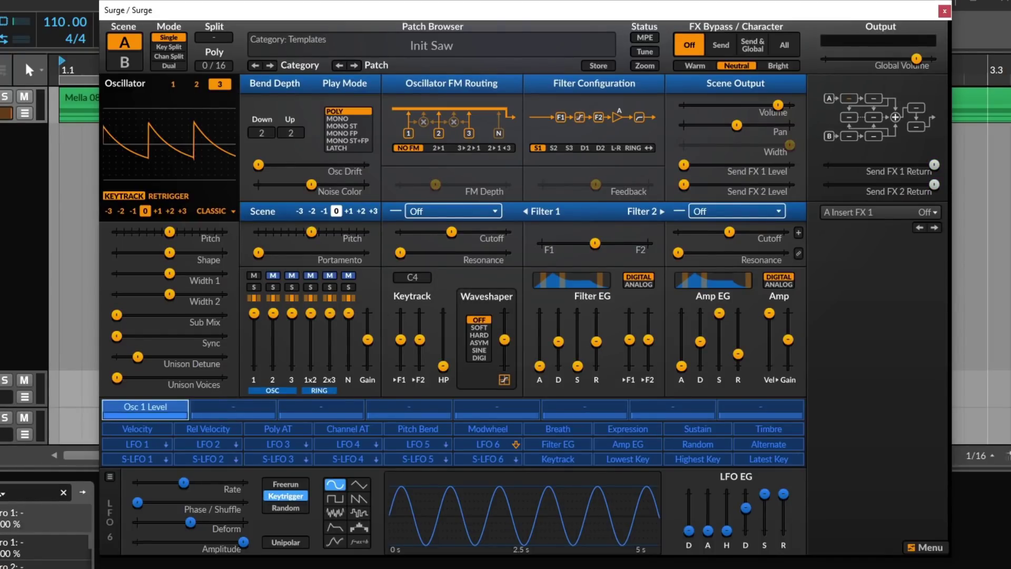
Arm the second macro and assign it to the Filter 2 keytrack with a small positive depth
click(258, 406)
click(258, 407)
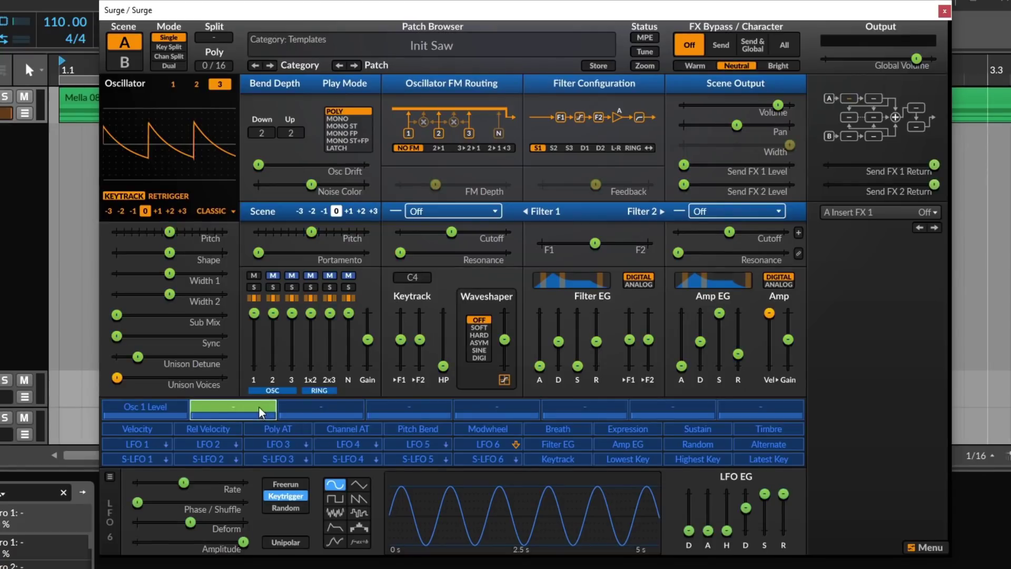
drag(420, 340, 422, 336)
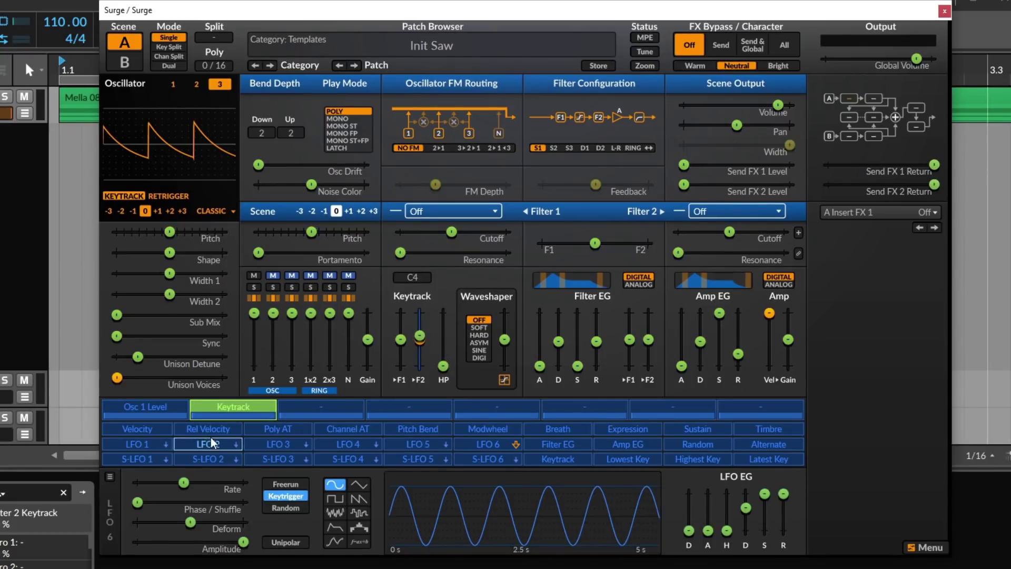
mouse_move(217, 413)
mouse_down()
mouse_move(263, 412)
mouse_move(217, 413)
mouse_up()
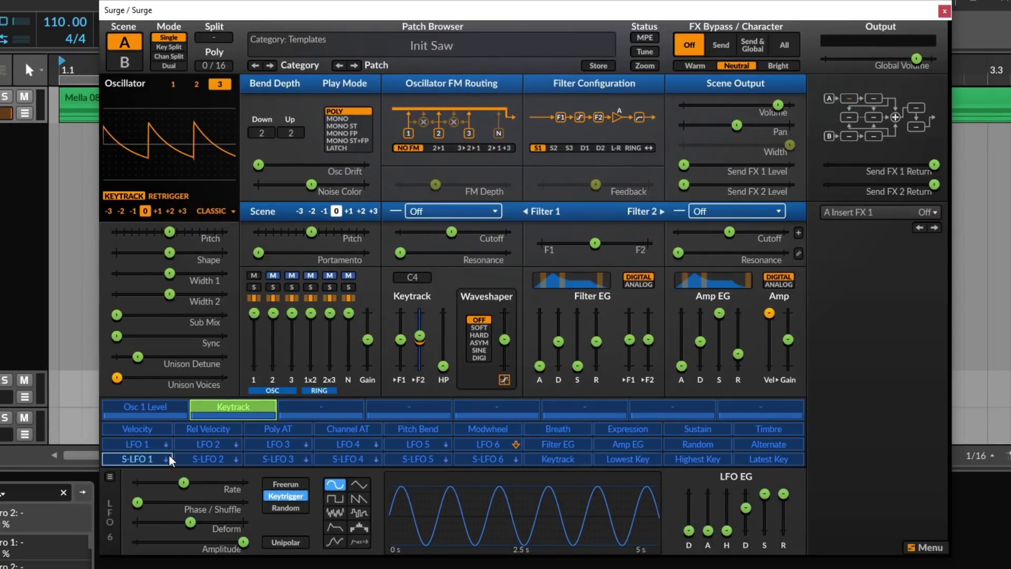
Try Velocity modulation on Osc 3's pitch and step through Rel Velocity, Poly AT and Channel AT as armed sources
click(148, 428)
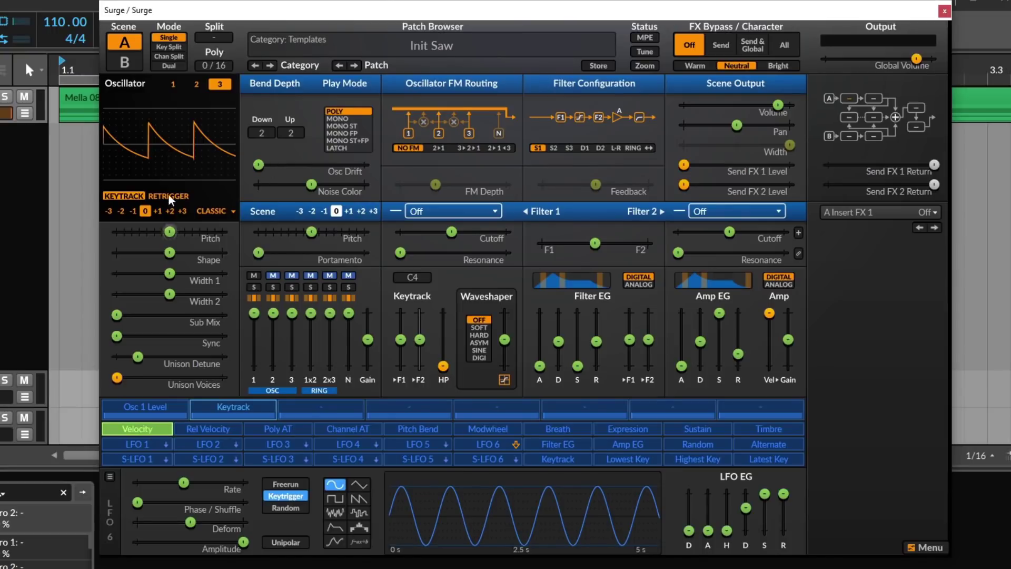
drag(166, 233, 210, 236)
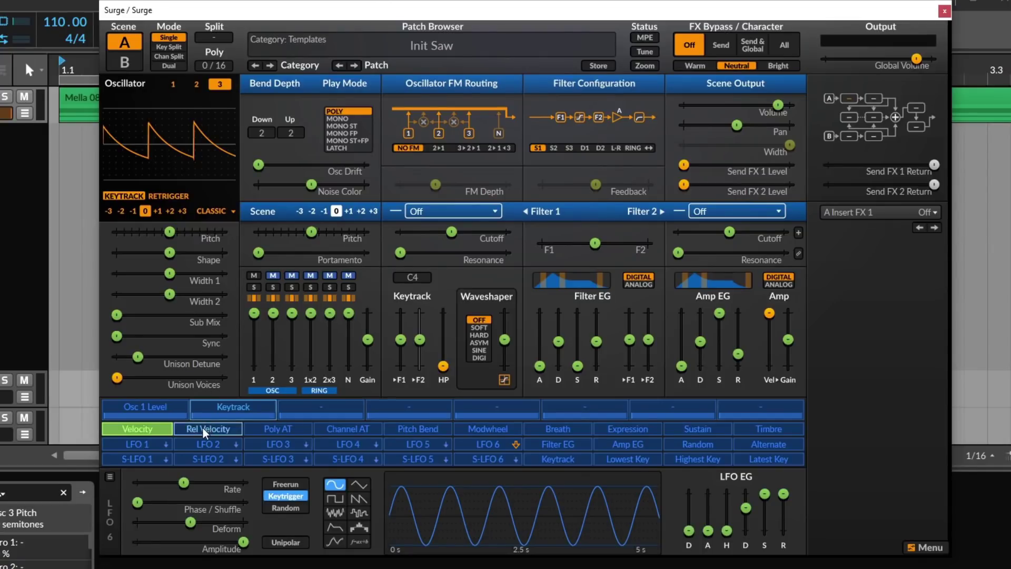
click(216, 431)
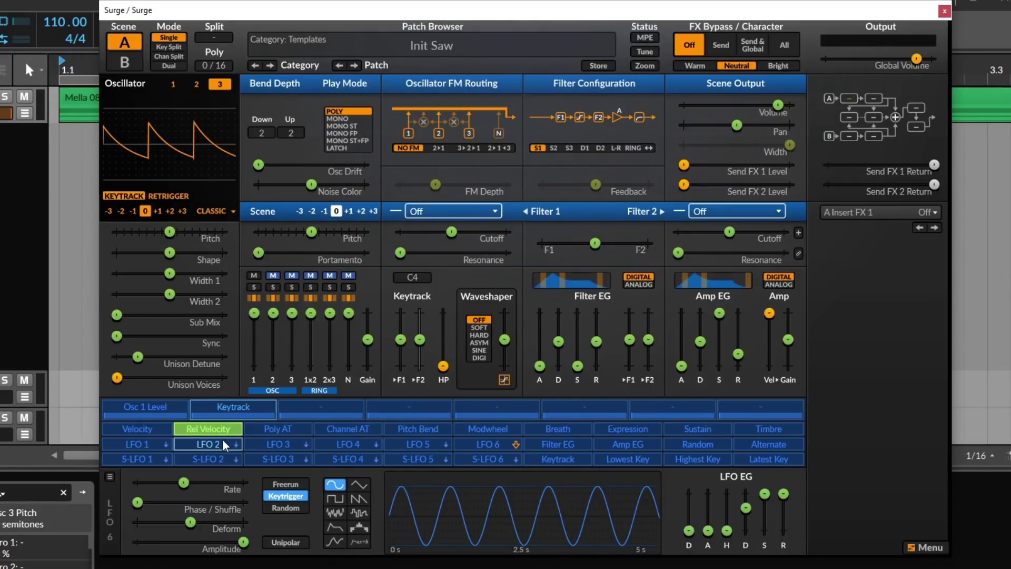
click(293, 431)
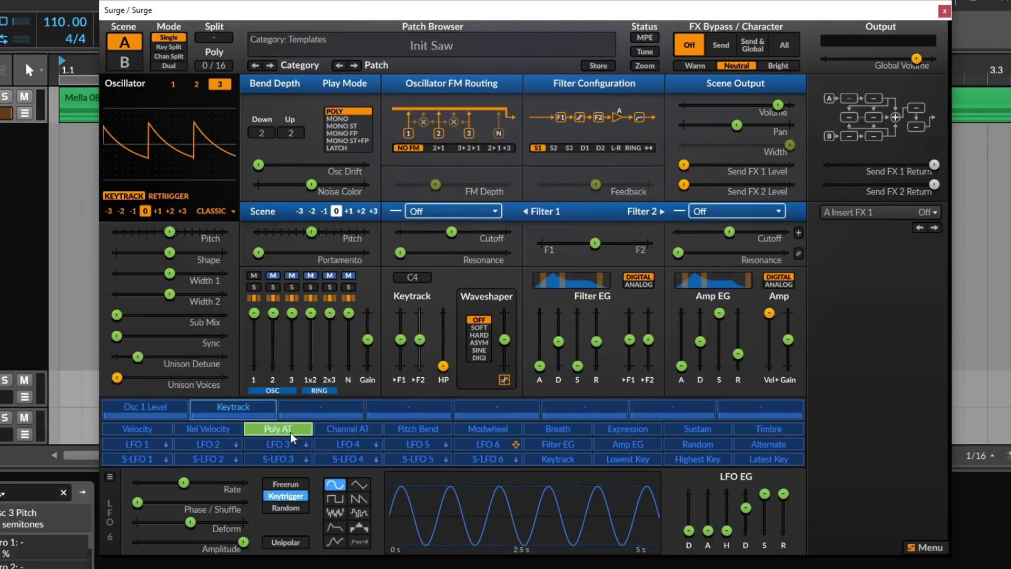
click(332, 429)
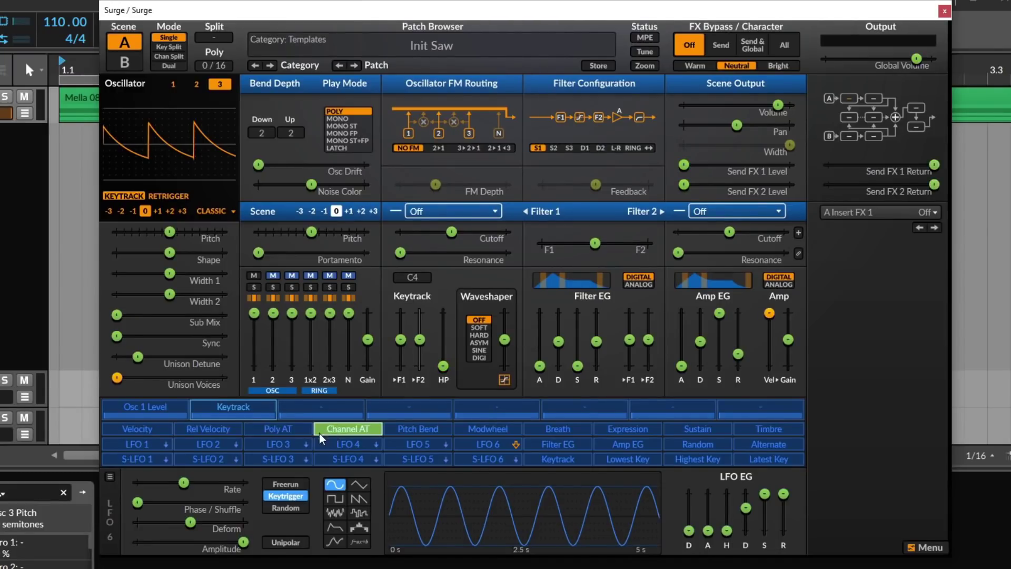
Step through Poly AT, Channel AT and Pitch Bend as armed sources and try the pitch bend down and up ranges
click(290, 429)
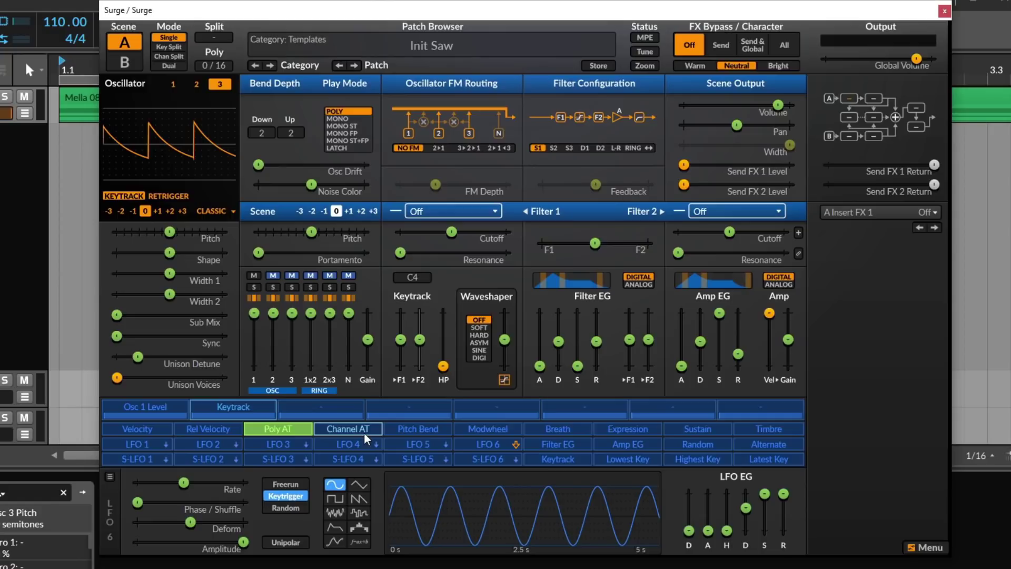
click(327, 427)
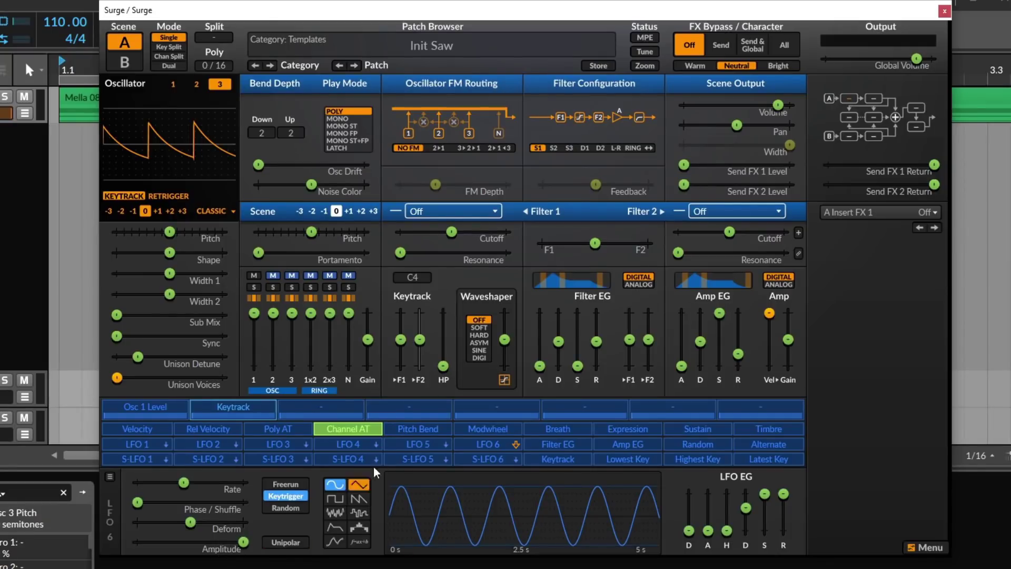
click(405, 430)
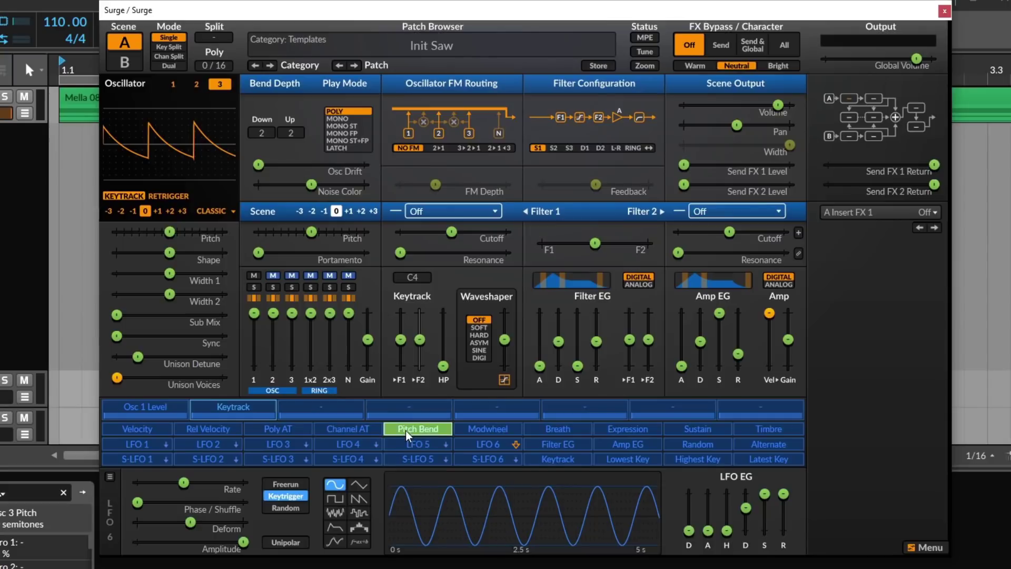
drag(261, 132, 261, 108)
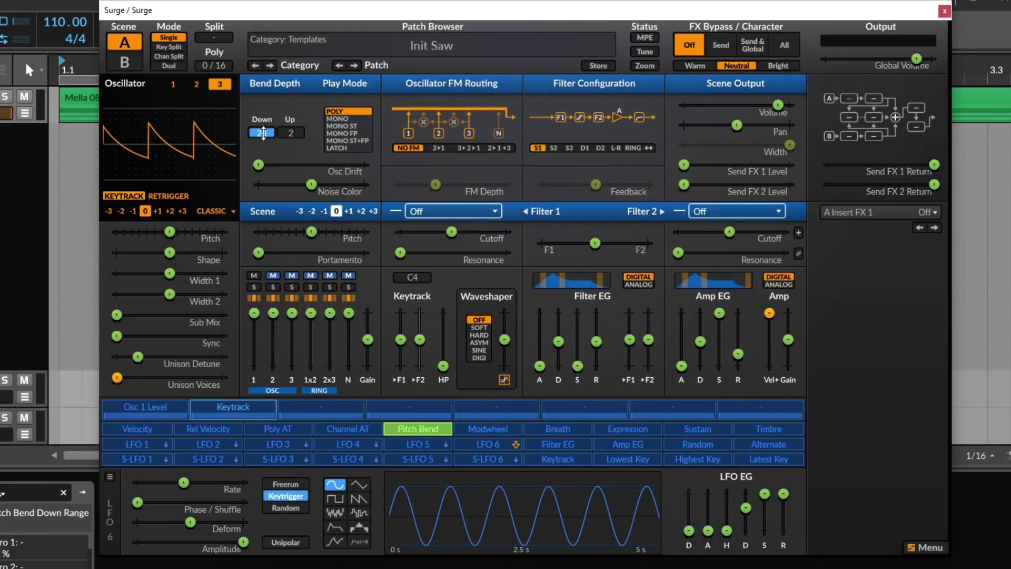
drag(263, 132, 263, 145)
click(290, 130)
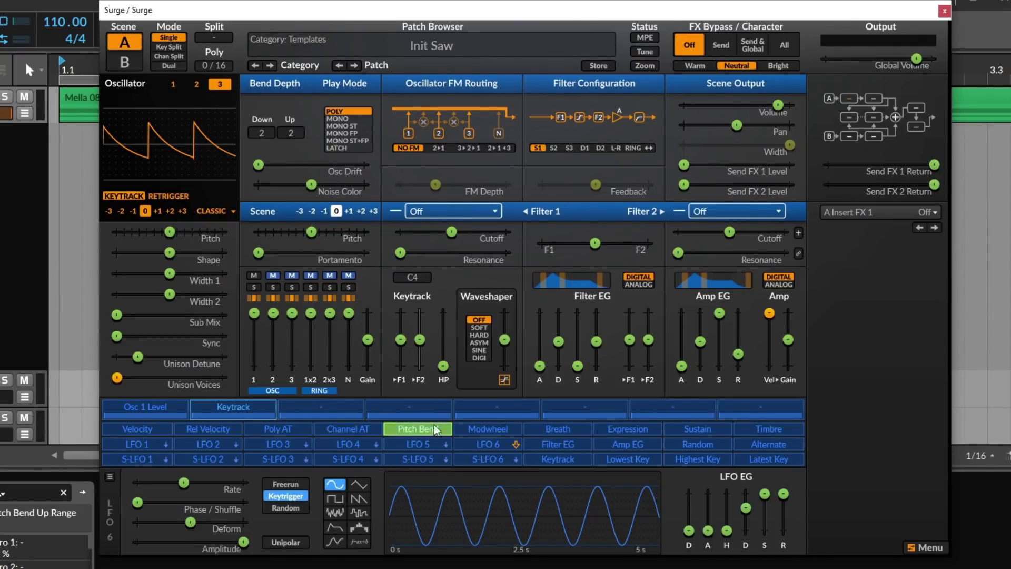
Step through Modwheel, Expression, Sustain and Timbre as armed modulation sources
click(504, 432)
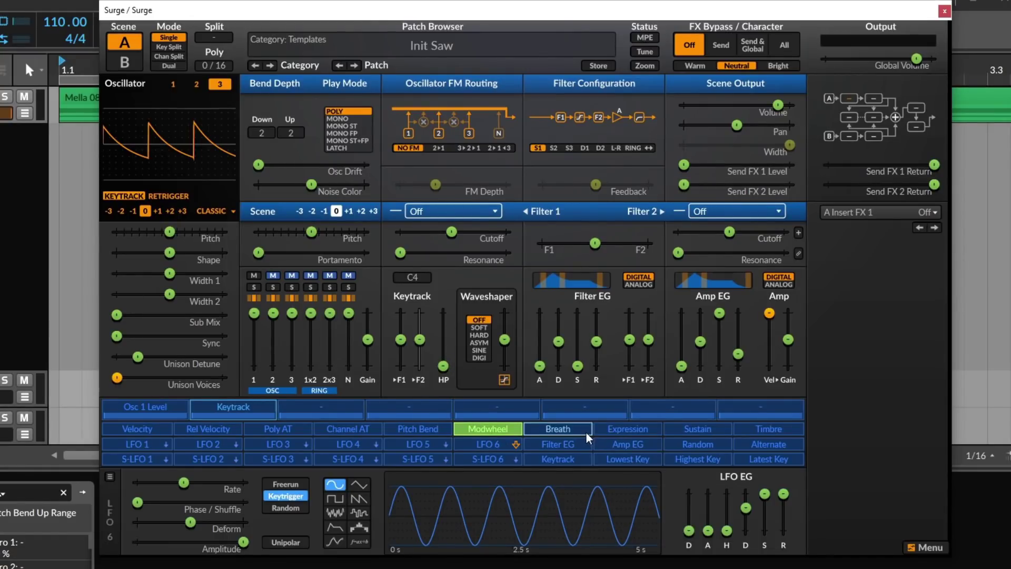
click(609, 429)
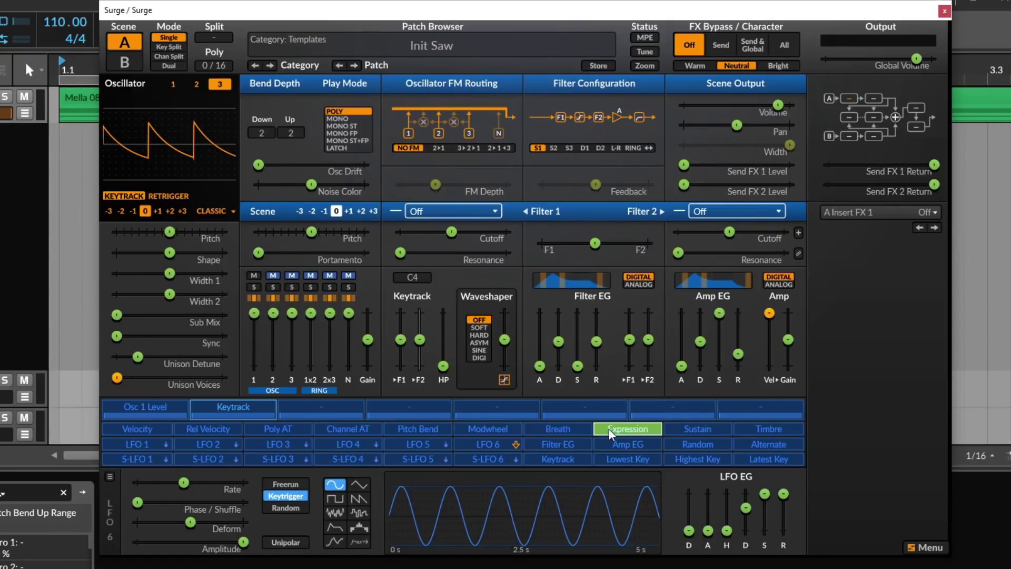
click(694, 433)
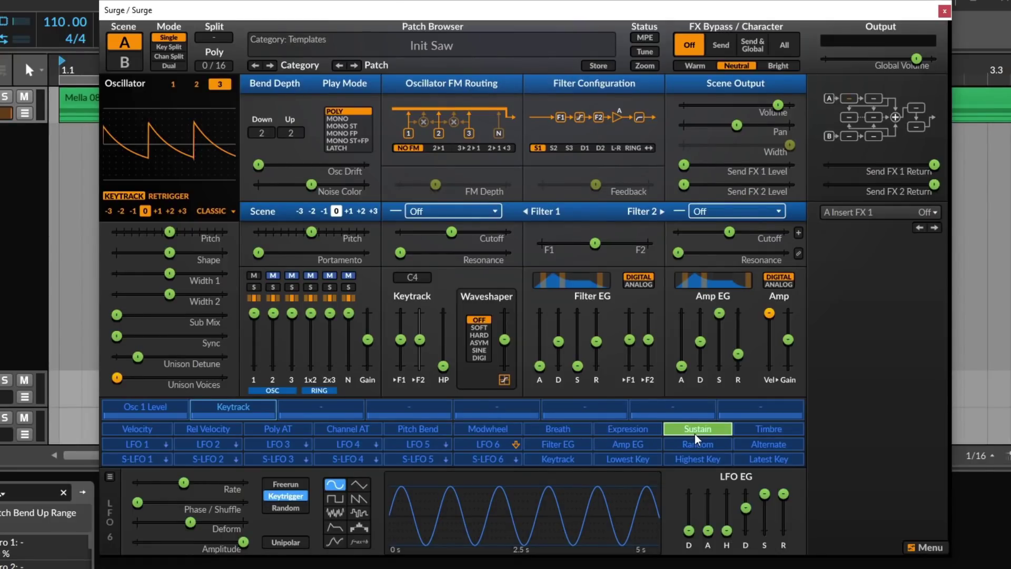
click(766, 434)
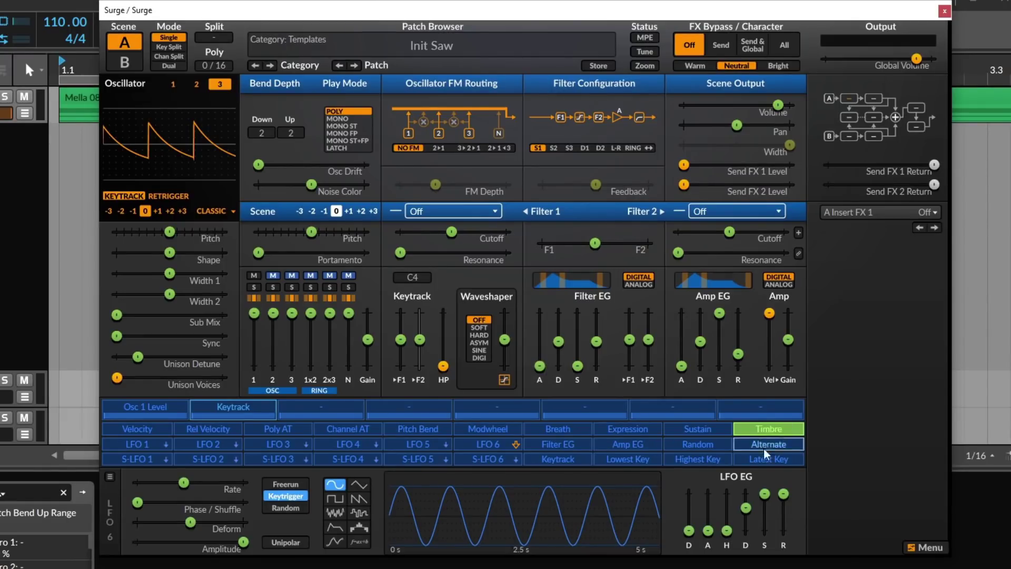
Try Keytrack as a modulation source on the Filter EG decay and reset the depth
click(546, 459)
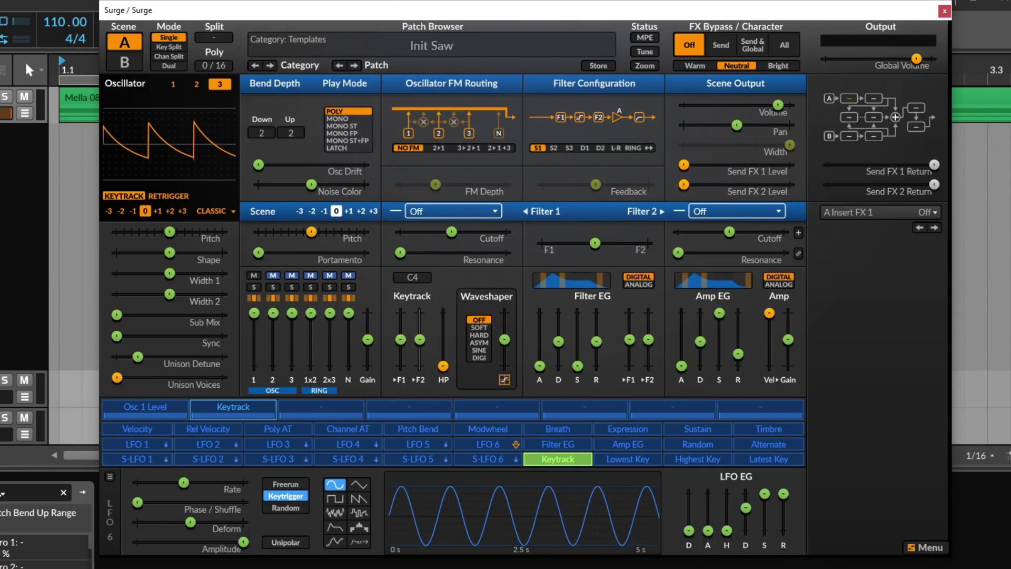
drag(555, 344, 559, 322)
double_click(560, 323)
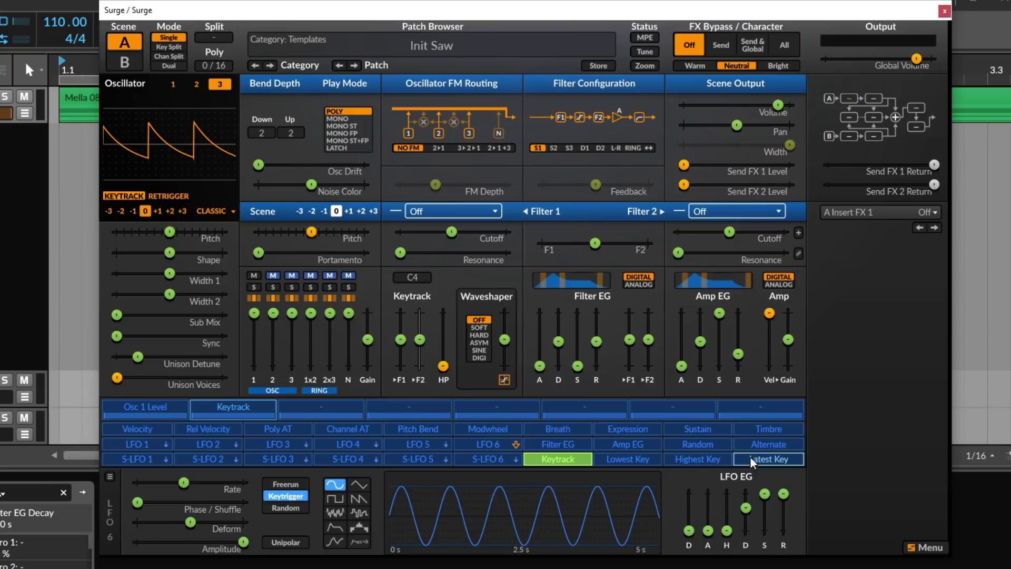
Compare LFO 1 with the scene LFOs S-LFO 1 and S-LFO 2, finishing on LFO 1
click(144, 444)
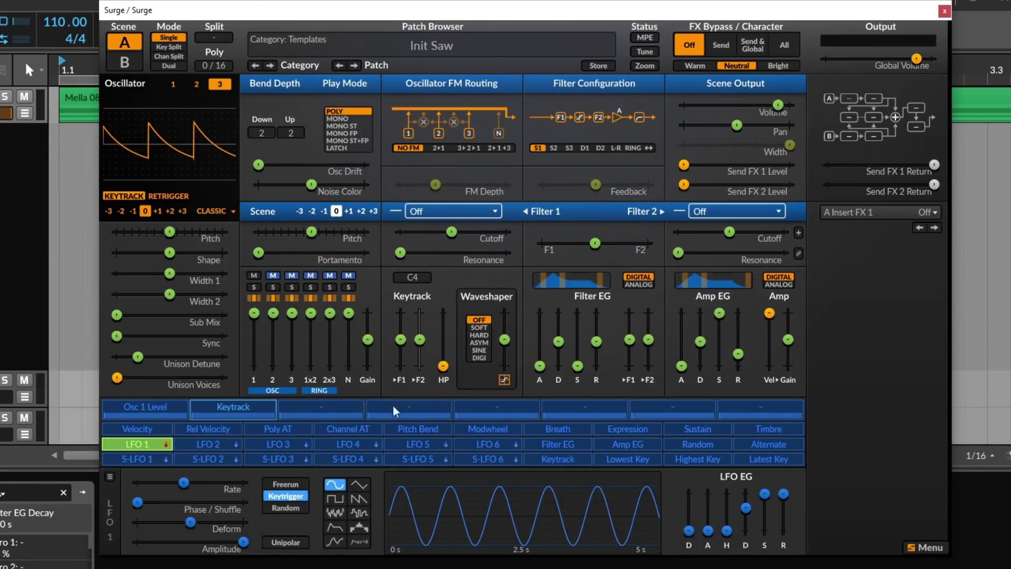
click(135, 443)
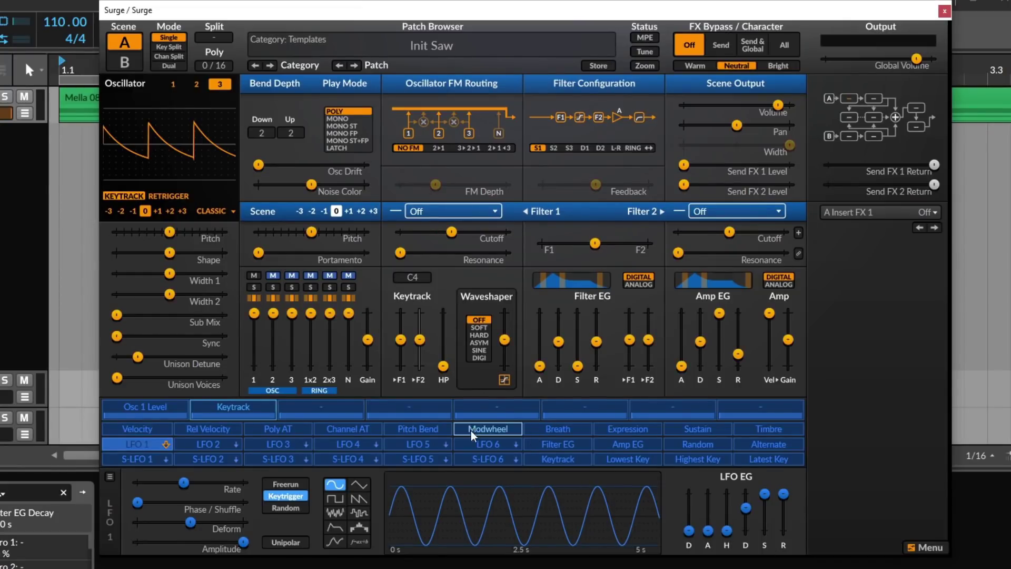
click(208, 458)
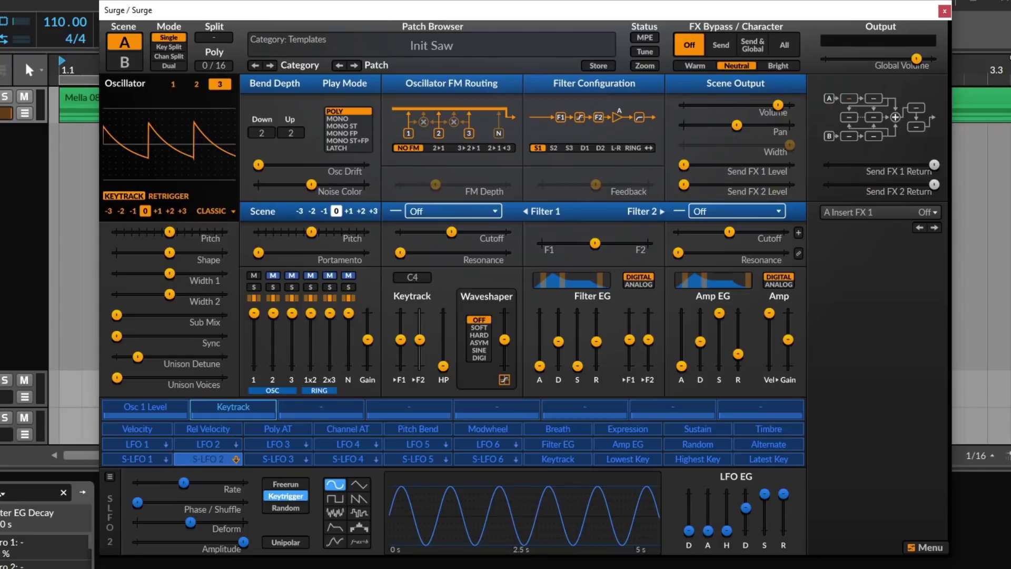
click(136, 457)
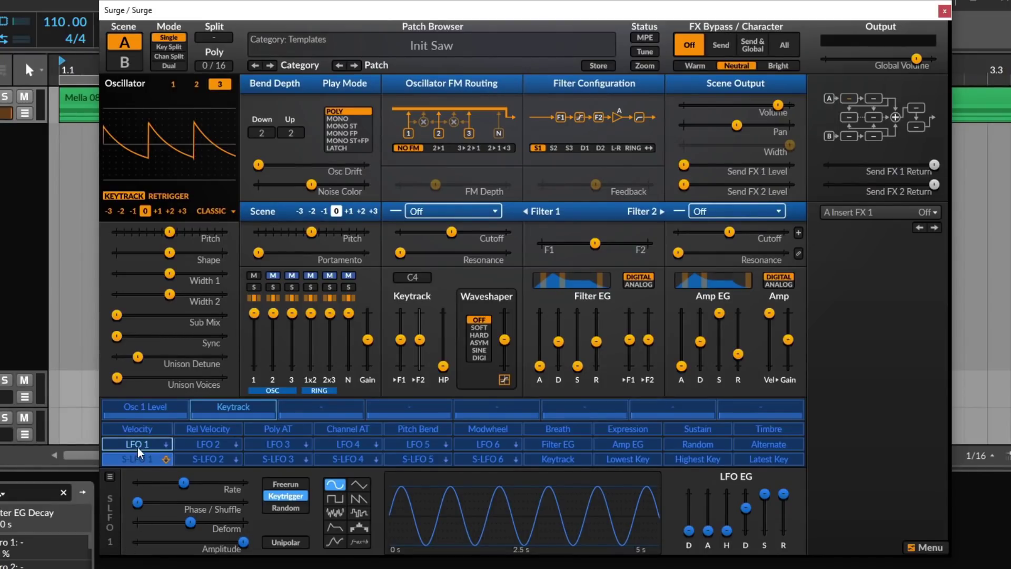
click(138, 447)
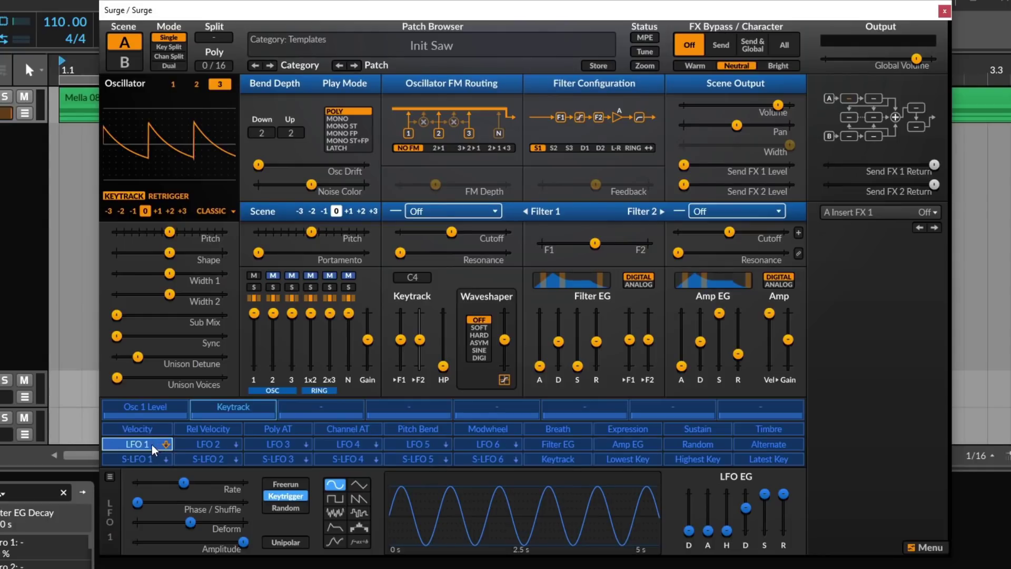
click(141, 463)
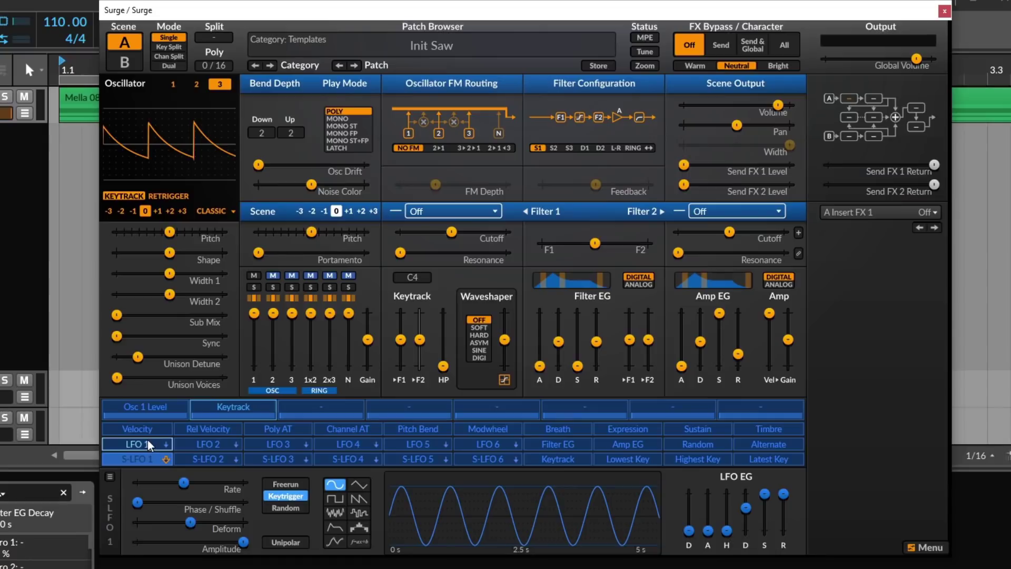
click(148, 444)
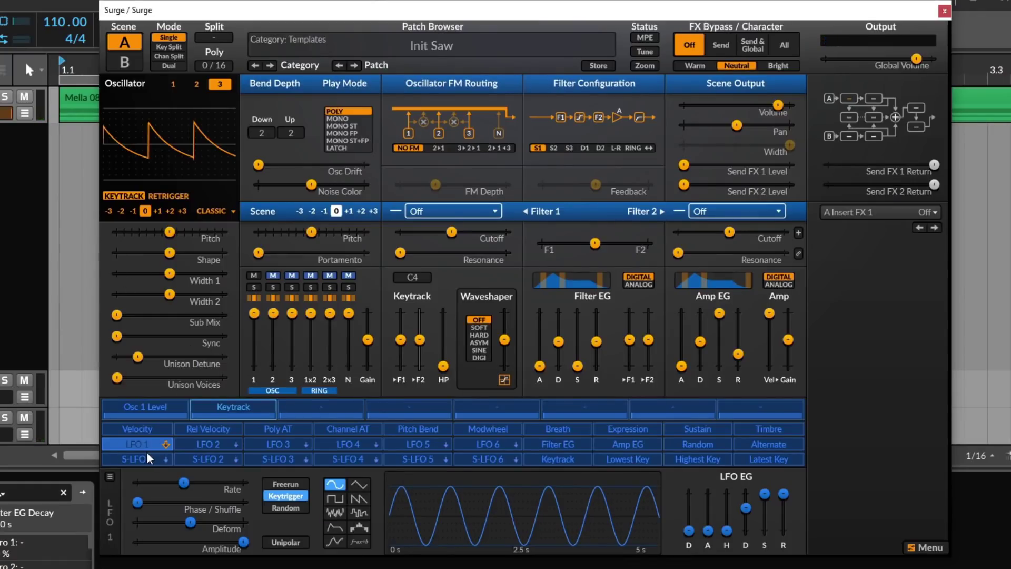
Set Filter 1 to Lowpass 12 dB, move the filter balance fully to F1 and lower the cutoff to about 80 Hz
right_click(445, 211)
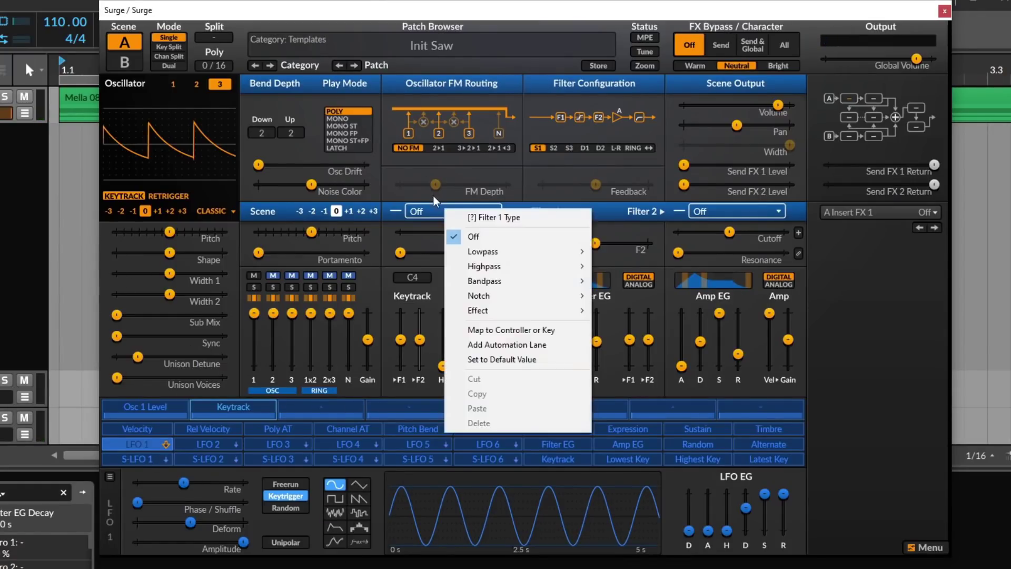
mouse_move(502, 251)
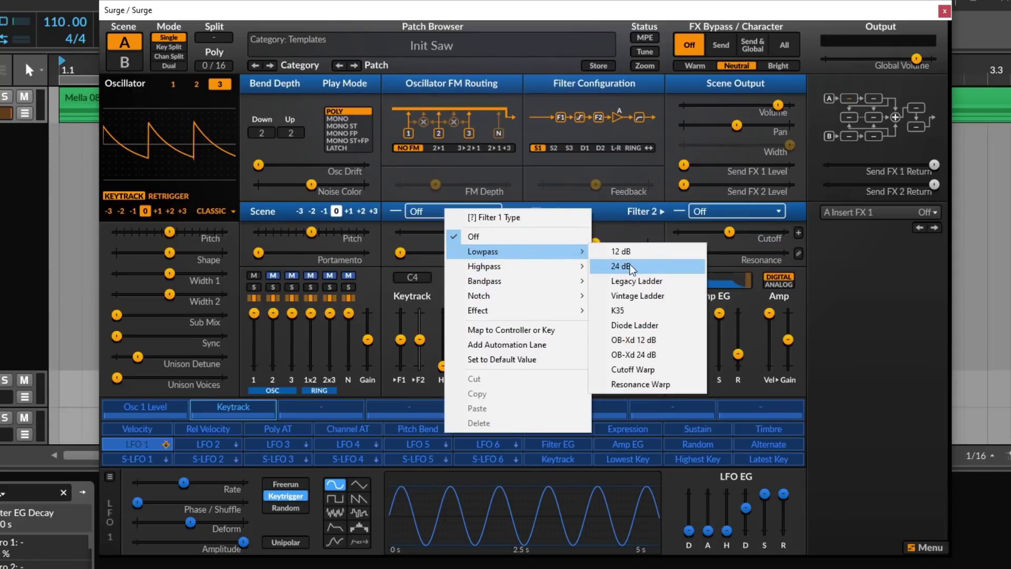
click(593, 246)
mouse_move(475, 223)
mouse_down()
mouse_move(409, 232)
mouse_move(478, 232)
mouse_up()
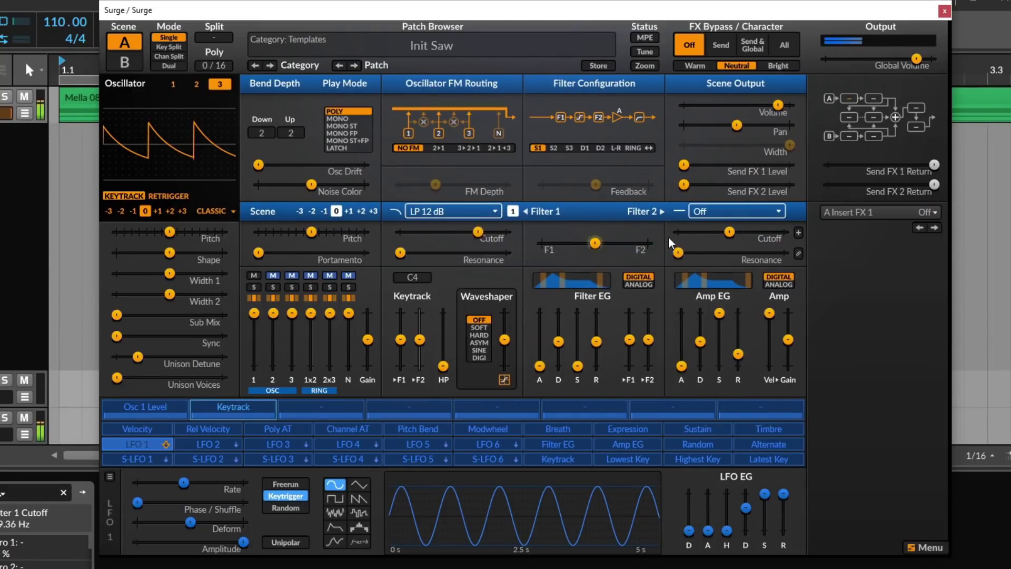
drag(590, 242, 542, 242)
drag(478, 232, 425, 232)
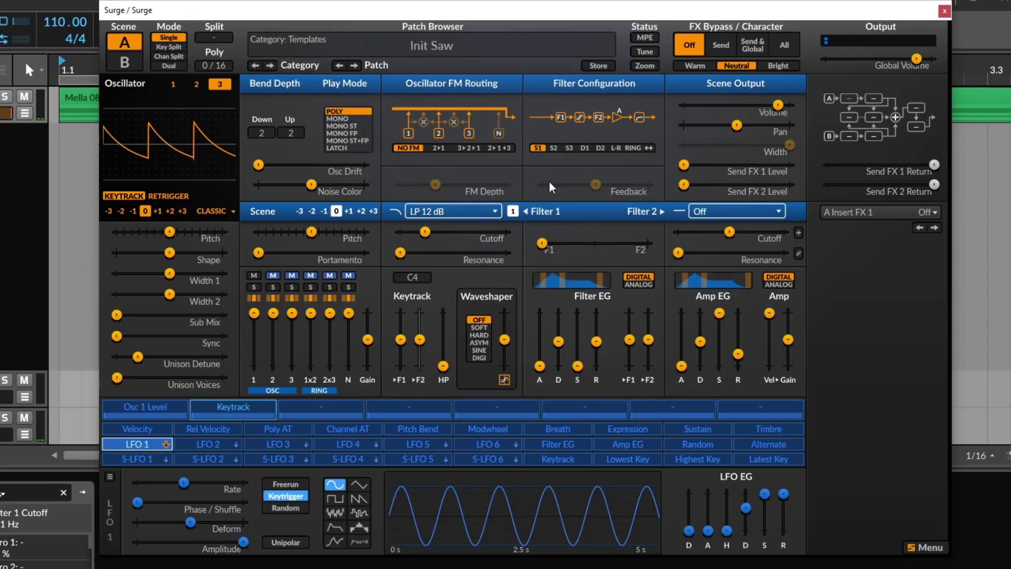
Arm LFO 1, try it on the Filter 1 cutoff with a positive depth, and reset the depth
click(131, 446)
drag(426, 231, 447, 231)
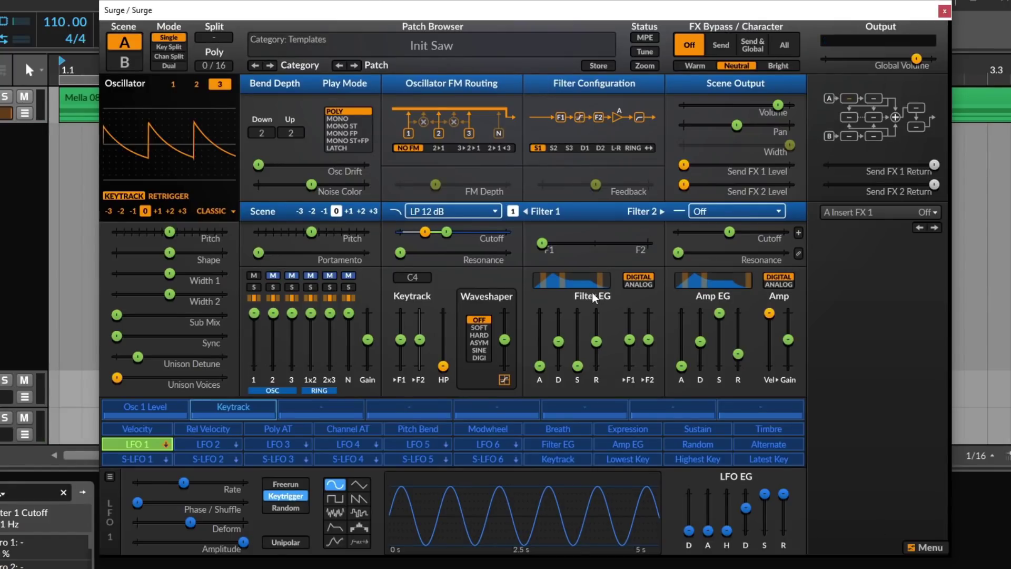
double_click(448, 232)
Arm S-LFO 1, try it on the Filter 1 cutoff up to a very high positive depth, and reset the depth
click(132, 459)
click(132, 459)
drag(427, 232, 448, 233)
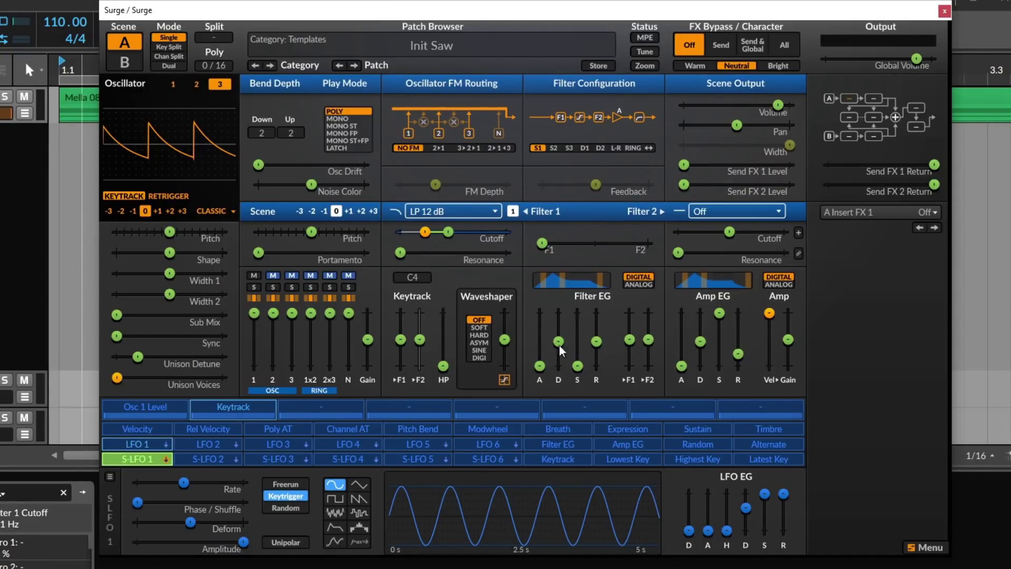
drag(442, 233, 506, 231)
double_click(505, 232)
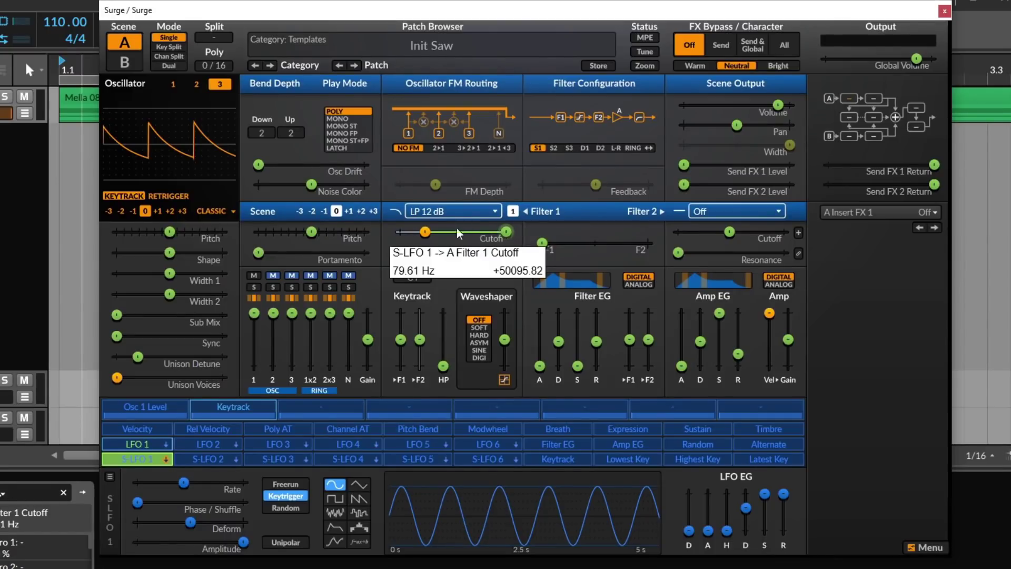
Set the Filter 1 type to Off
right_click(430, 211)
click(462, 237)
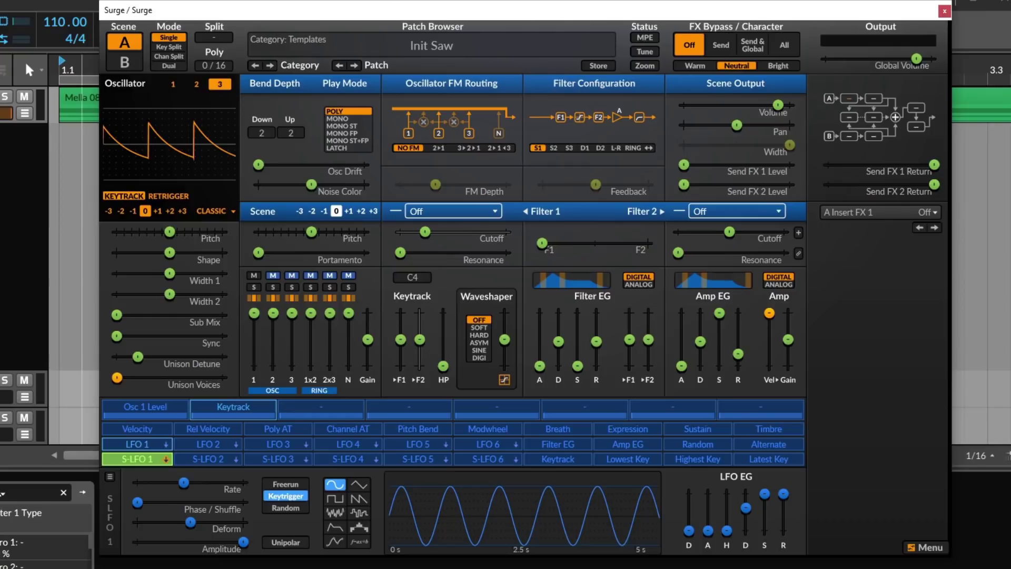
Alternate between LFO 1 and S-LFO 1 to compare the voice and scene LFO, ending on LFO 1
click(141, 442)
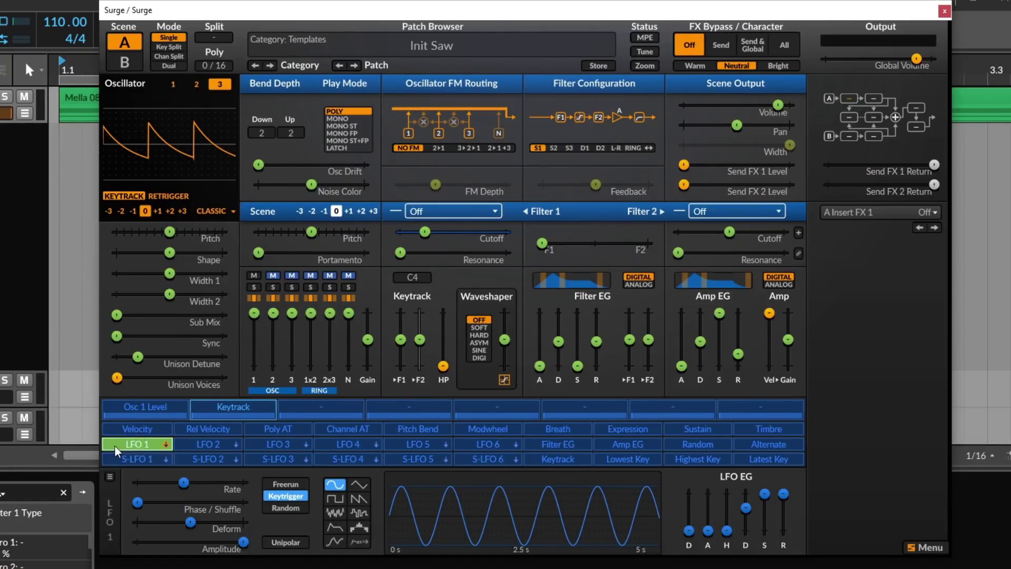
click(141, 457)
click(144, 447)
click(141, 459)
click(139, 445)
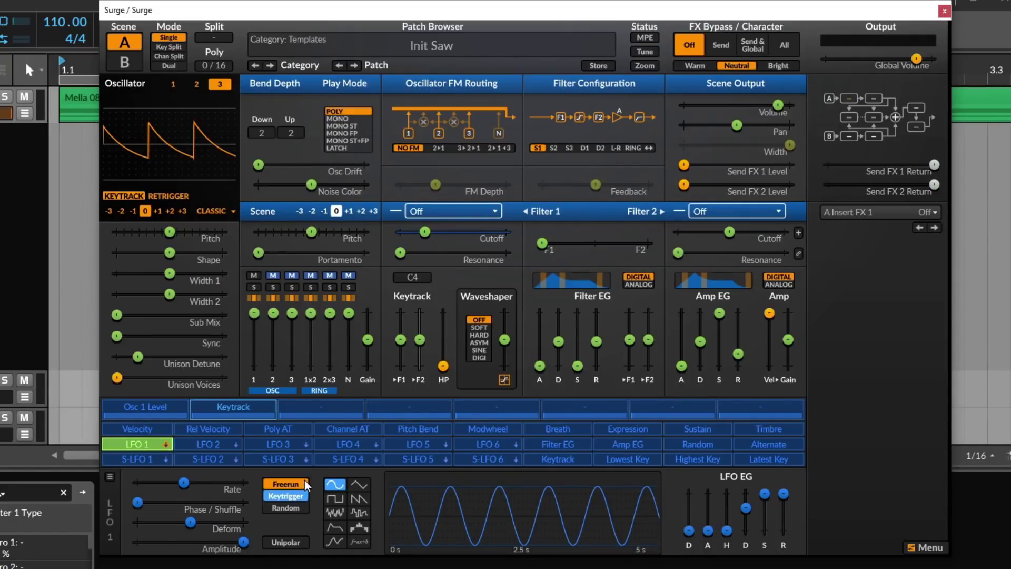
Assign the armed LFO 1 to Osc 1's pitch with a small positive depth and lower the global volume
click(145, 444)
click(145, 445)
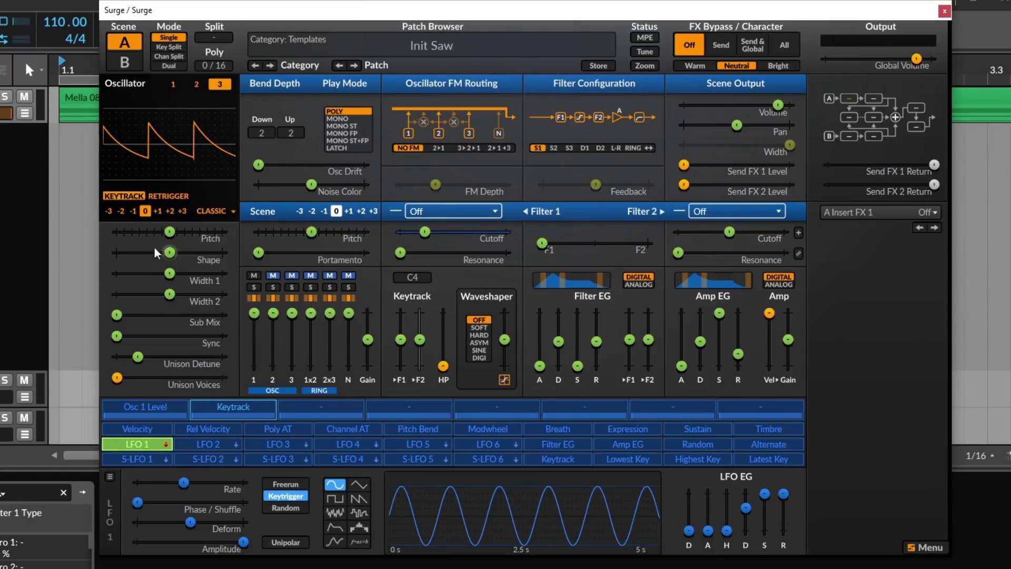
click(177, 87)
drag(169, 233, 181, 232)
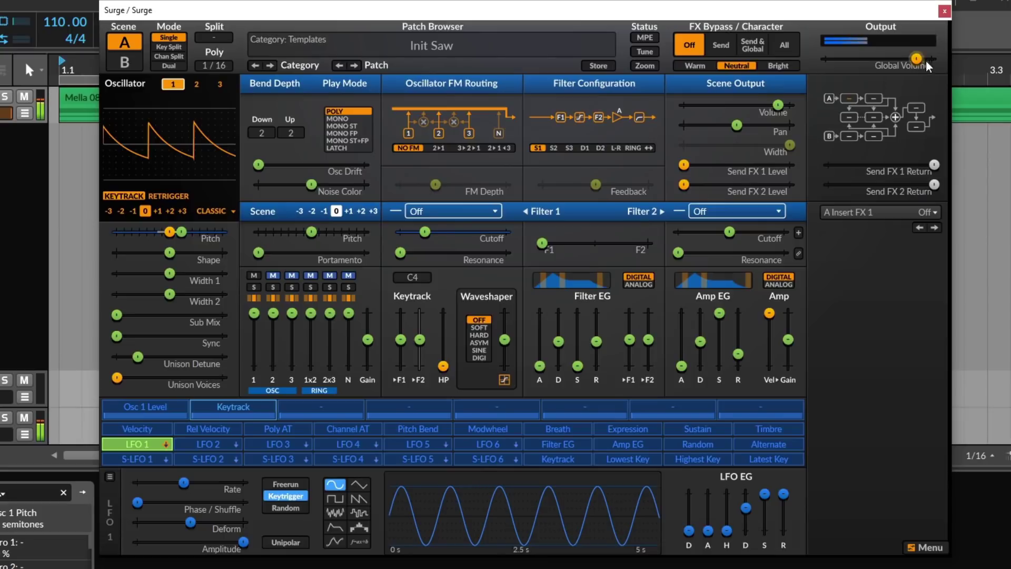
drag(920, 56, 893, 58)
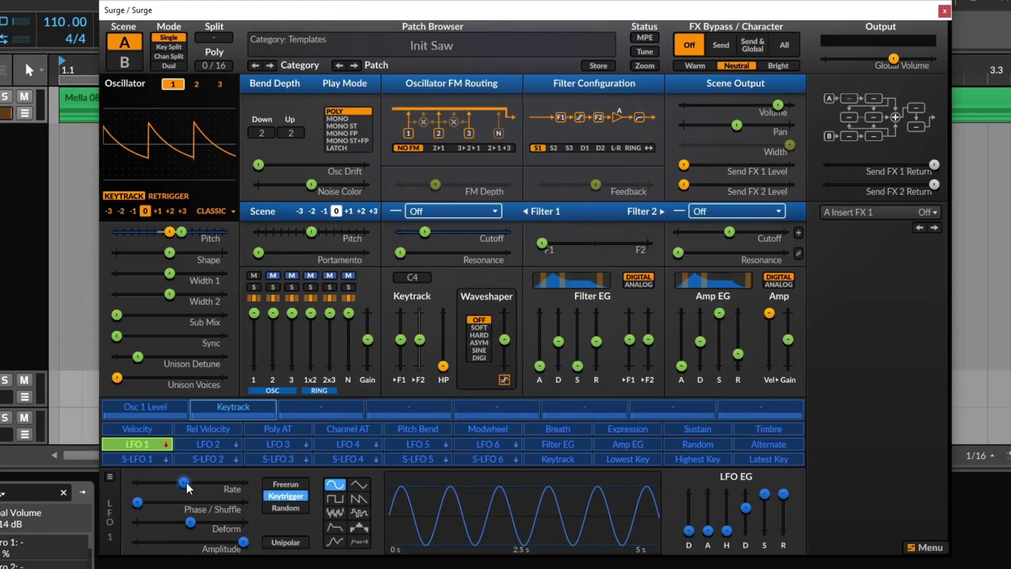
Try LFO 1's rate, phase, deform and amplitude, returning each to its default with the amplitude at 100 %
drag(187, 482, 204, 483)
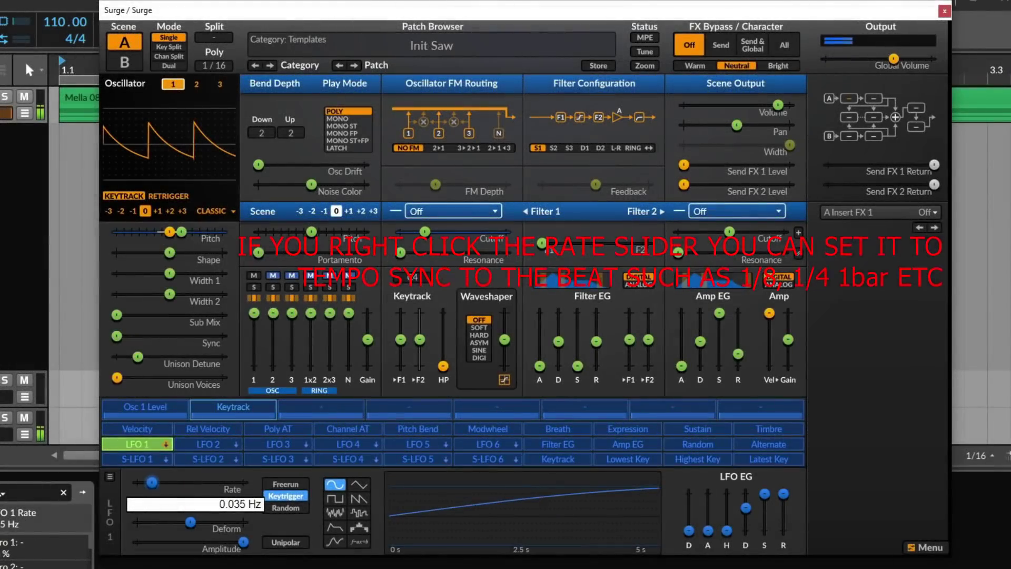
double_click(184, 483)
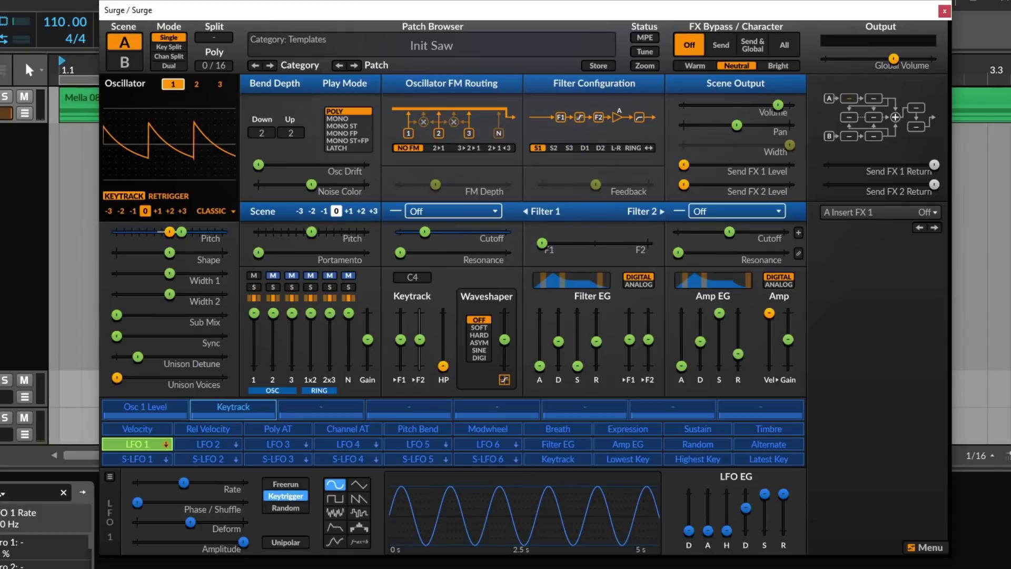
mouse_move(138, 501)
mouse_down()
mouse_move(240, 502)
mouse_move(138, 502)
mouse_up()
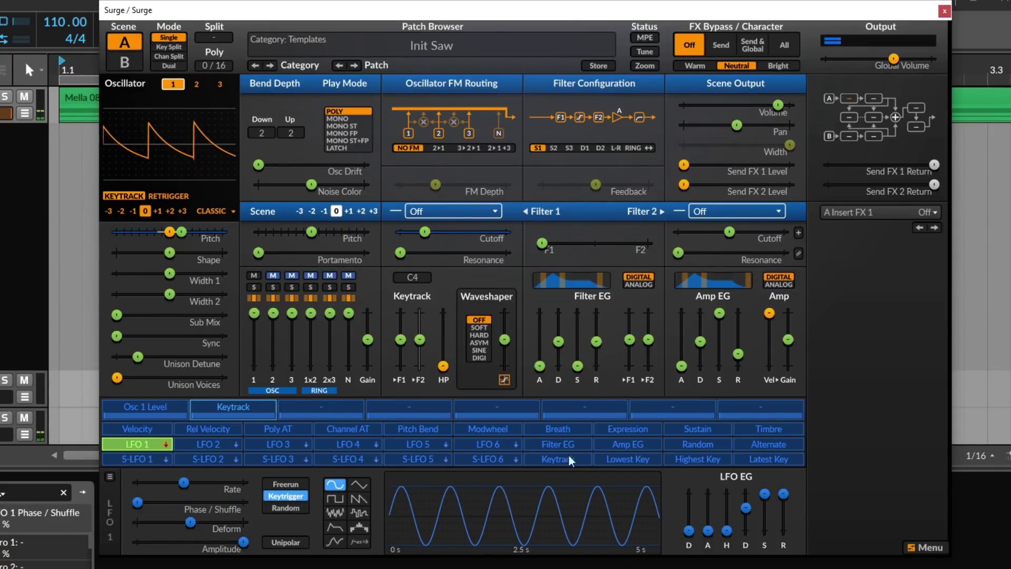
mouse_move(171, 521)
mouse_down()
mouse_move(137, 522)
mouse_move(247, 522)
mouse_move(138, 522)
mouse_move(205, 521)
mouse_move(191, 522)
mouse_up()
mouse_move(240, 542)
mouse_down()
mouse_move(137, 543)
mouse_move(244, 542)
mouse_up()
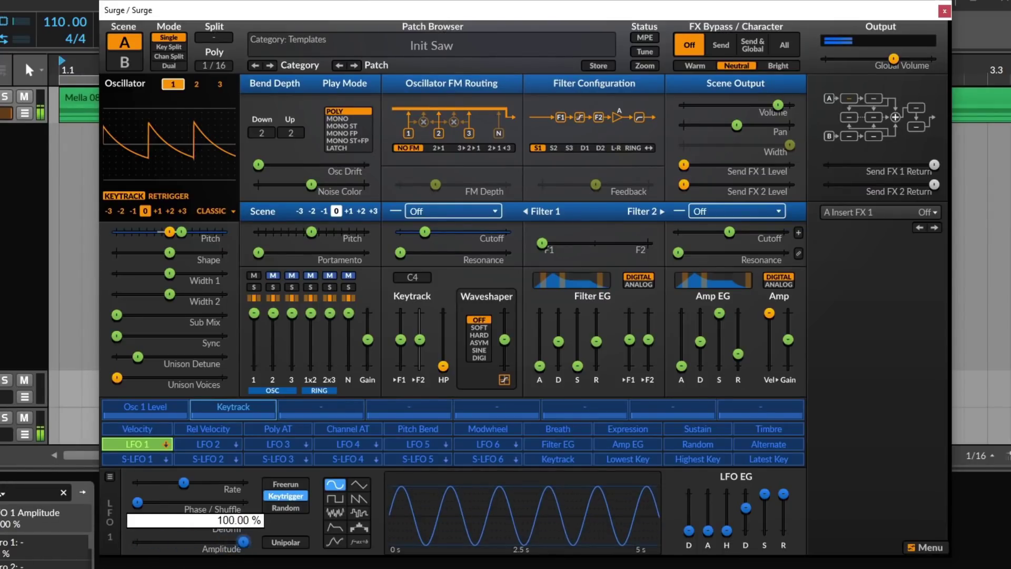
Raise LFO 1's rate and try its Freerun and Keytrigger modes, ending on the Random trigger mode
drag(184, 483, 198, 482)
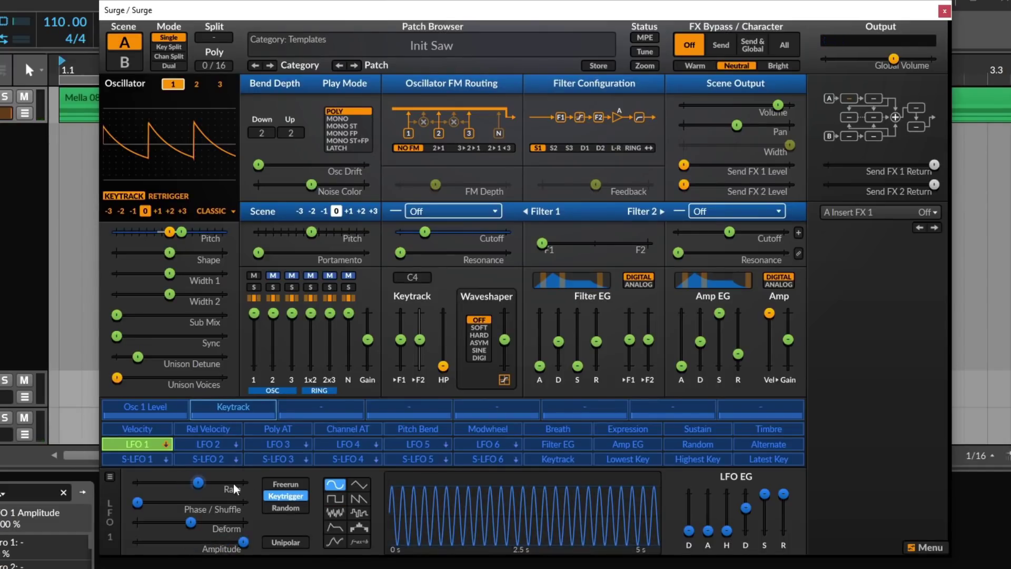
click(292, 485)
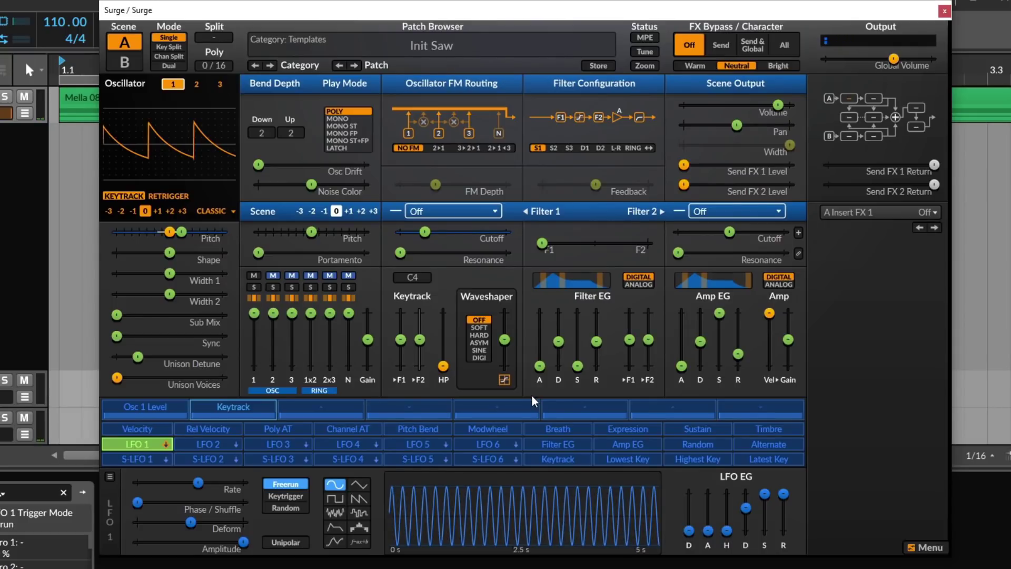
click(293, 495)
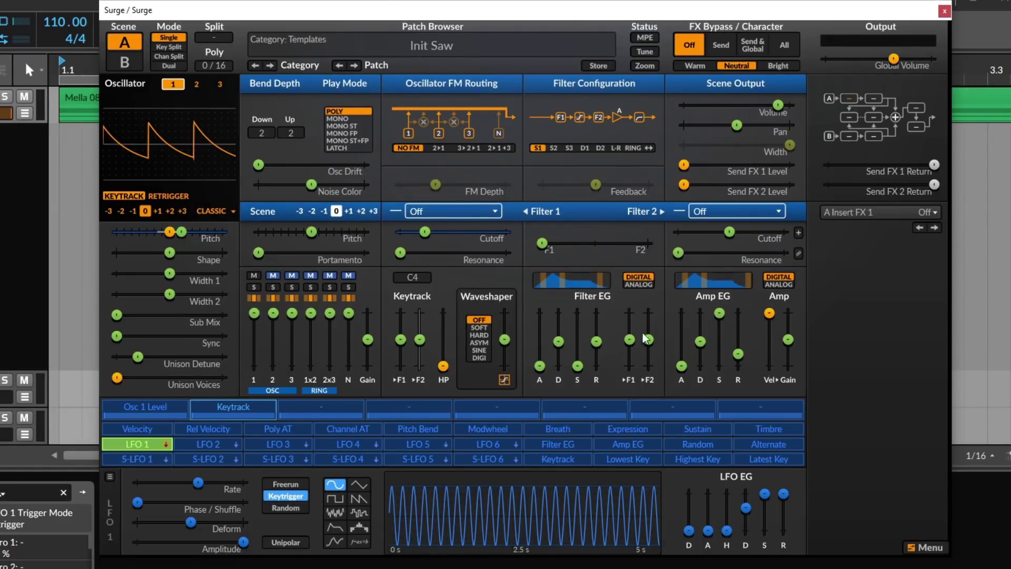
click(292, 508)
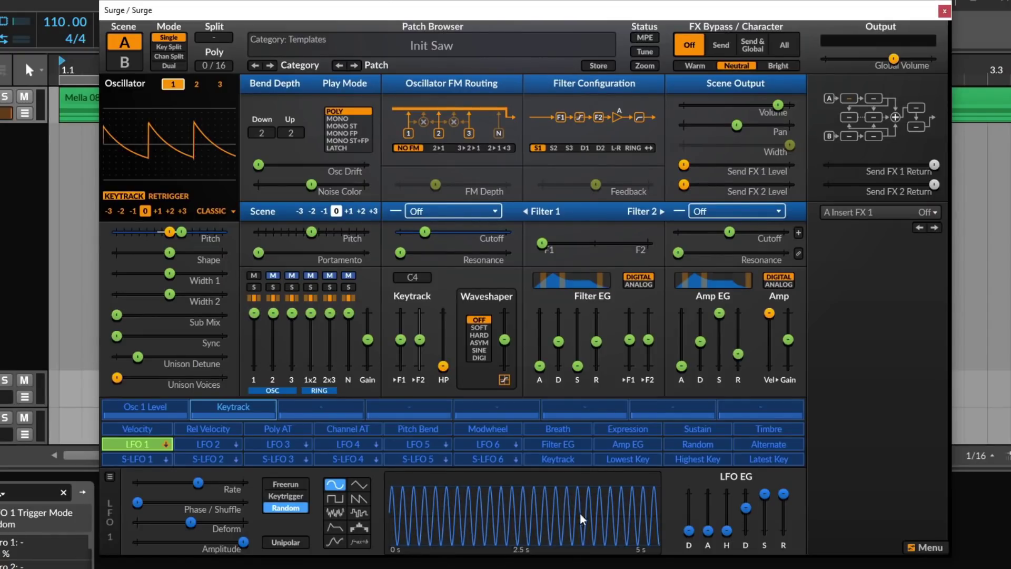
Toggle LFO 1's unipolar mode to compare, raise its Osc 1 pitch depth to +2.19 semitones, and leave unipolar off
click(304, 545)
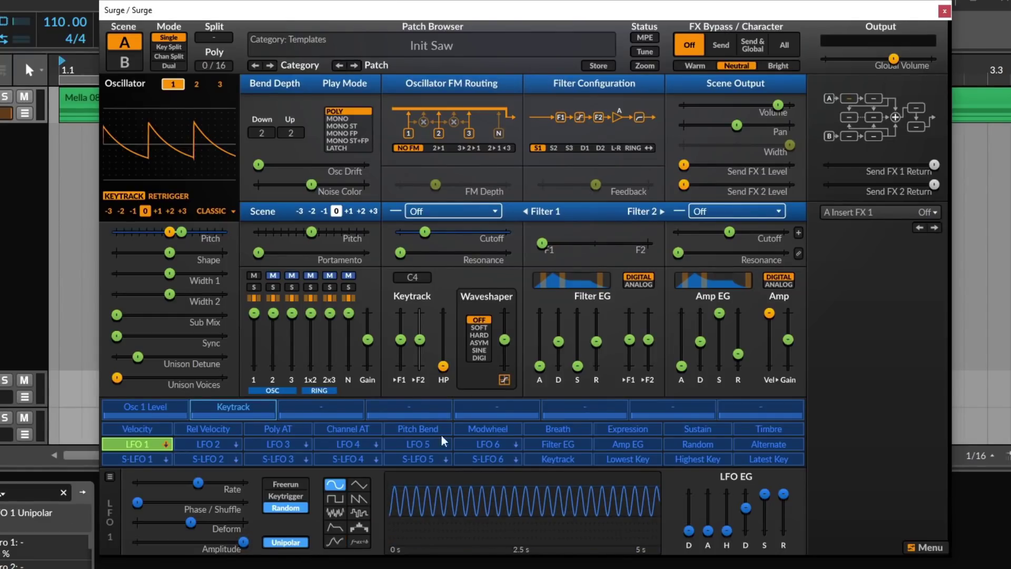
click(275, 546)
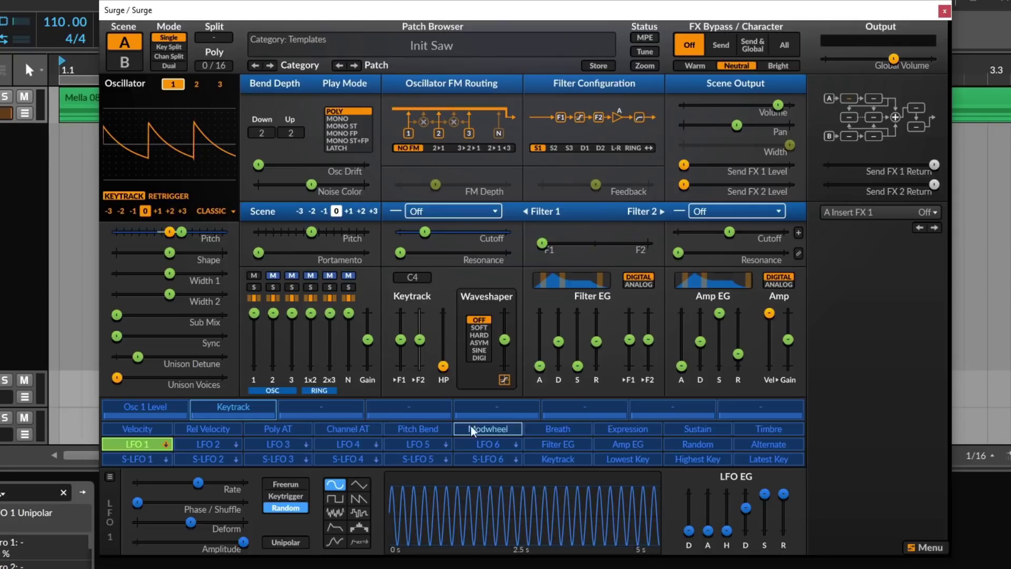
click(278, 547)
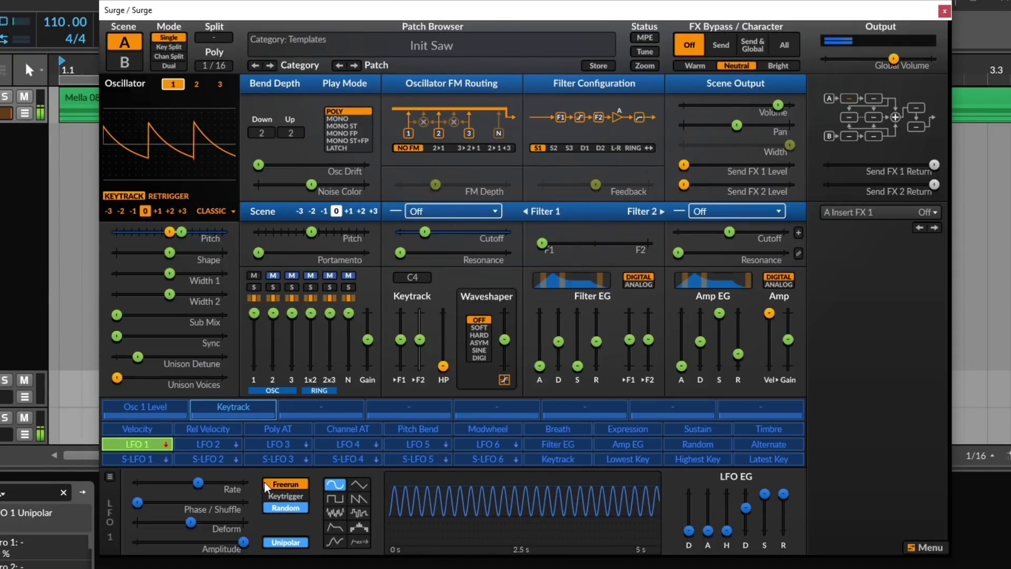
click(285, 543)
drag(181, 232, 186, 231)
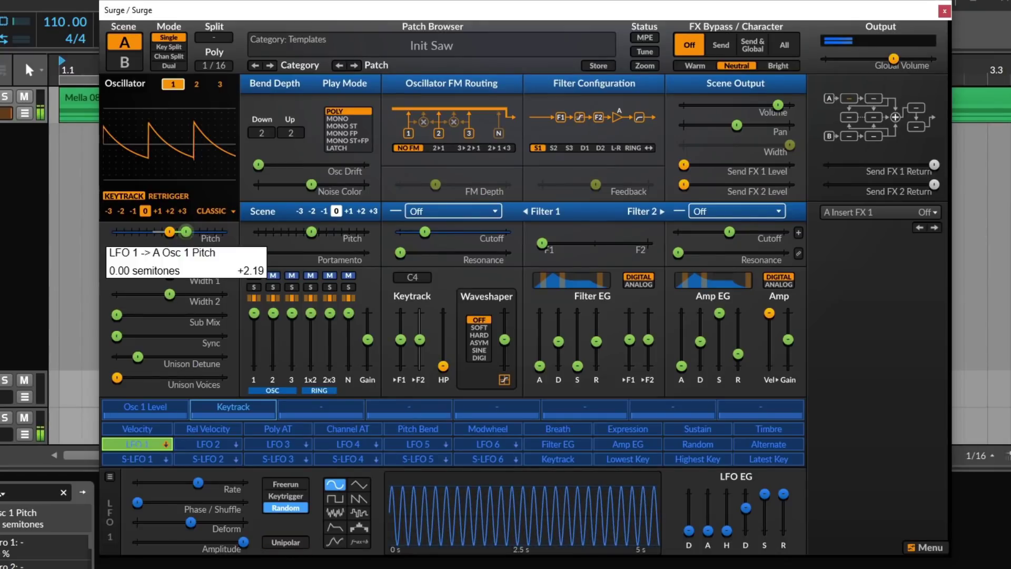
click(283, 540)
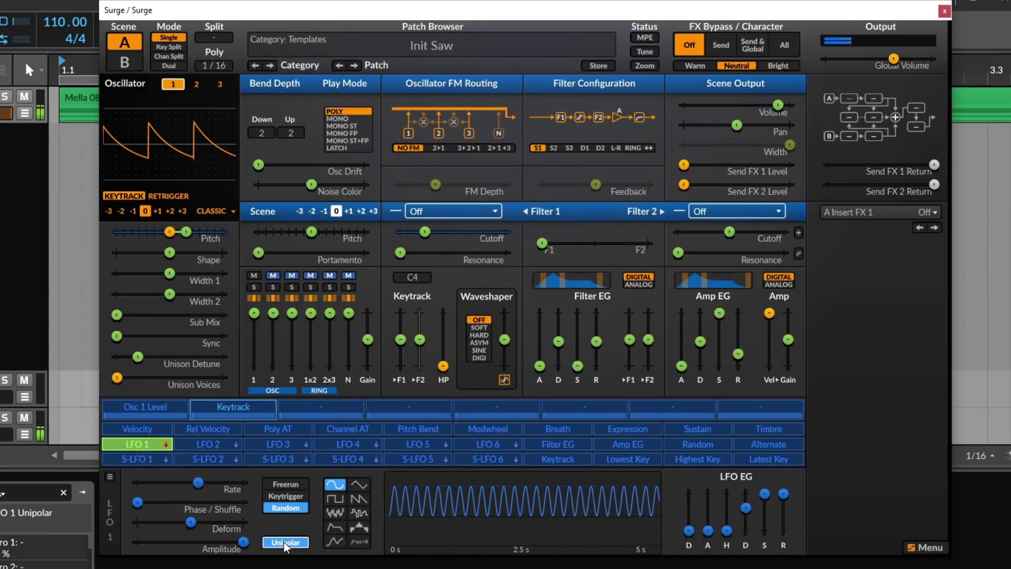
click(285, 543)
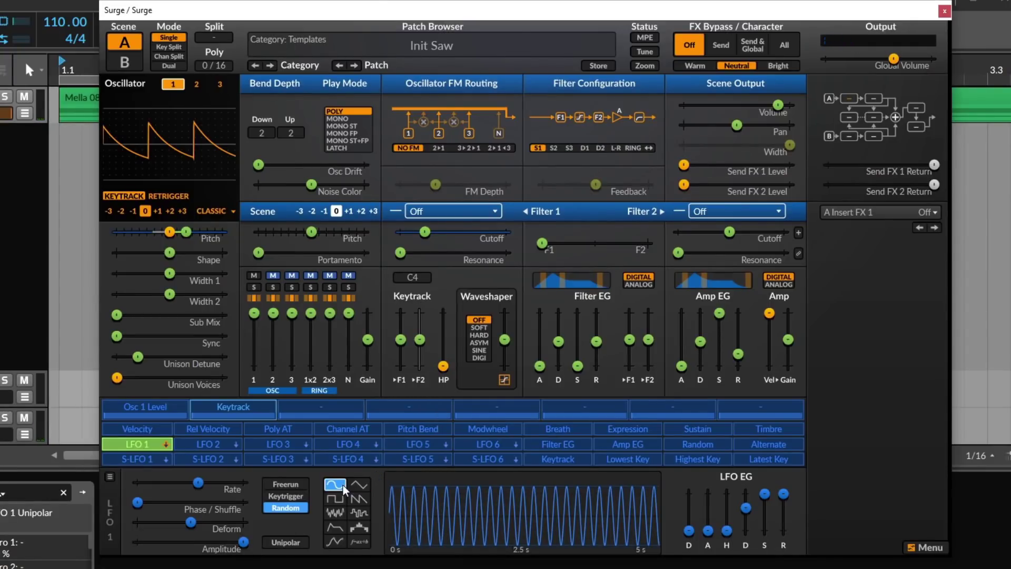
Try the triangle, square and sawtooth shapes on LFO 1 while varying its phase and deform
click(364, 487)
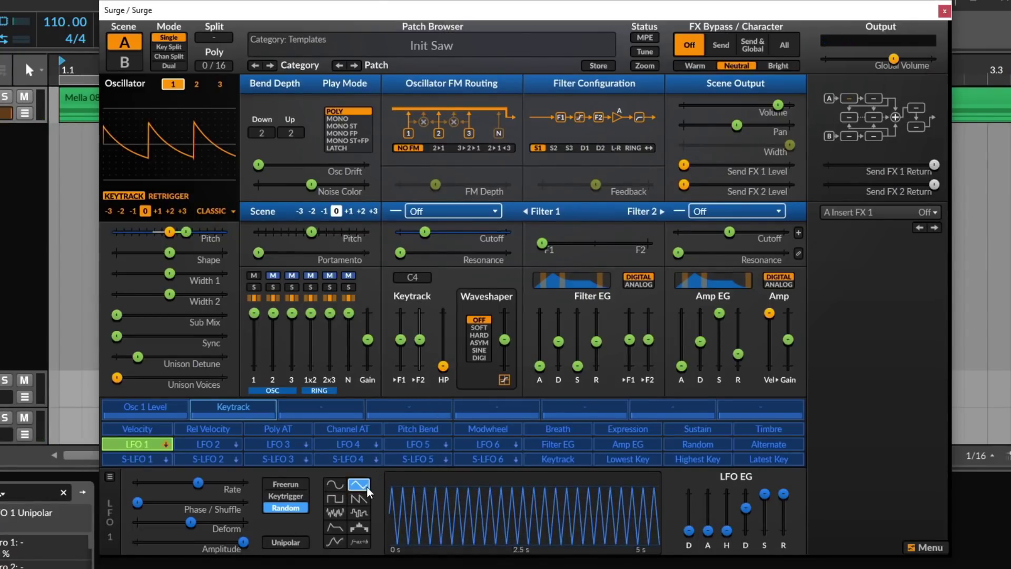
drag(138, 501, 189, 523)
click(336, 499)
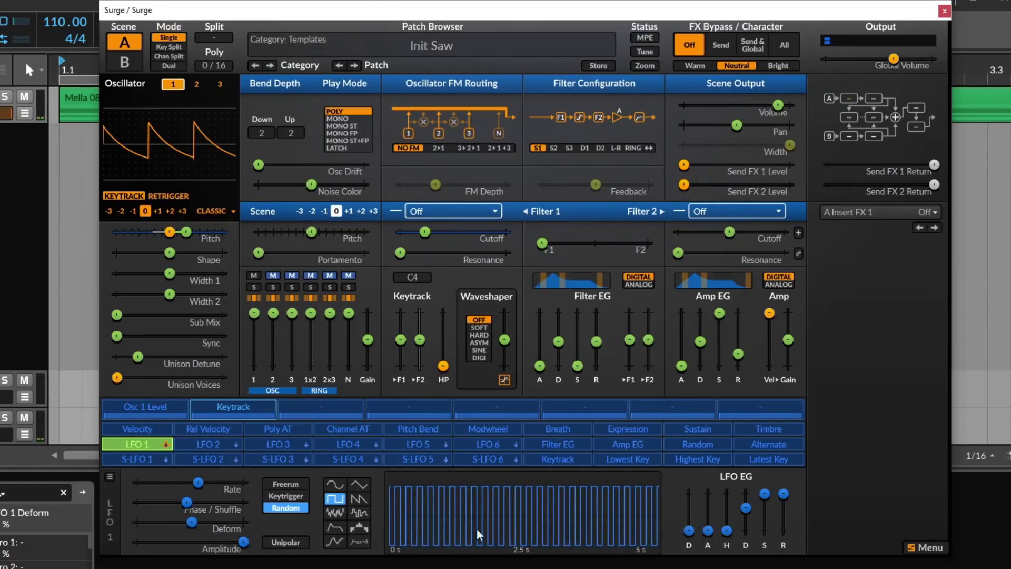
click(358, 499)
drag(192, 522, 137, 522)
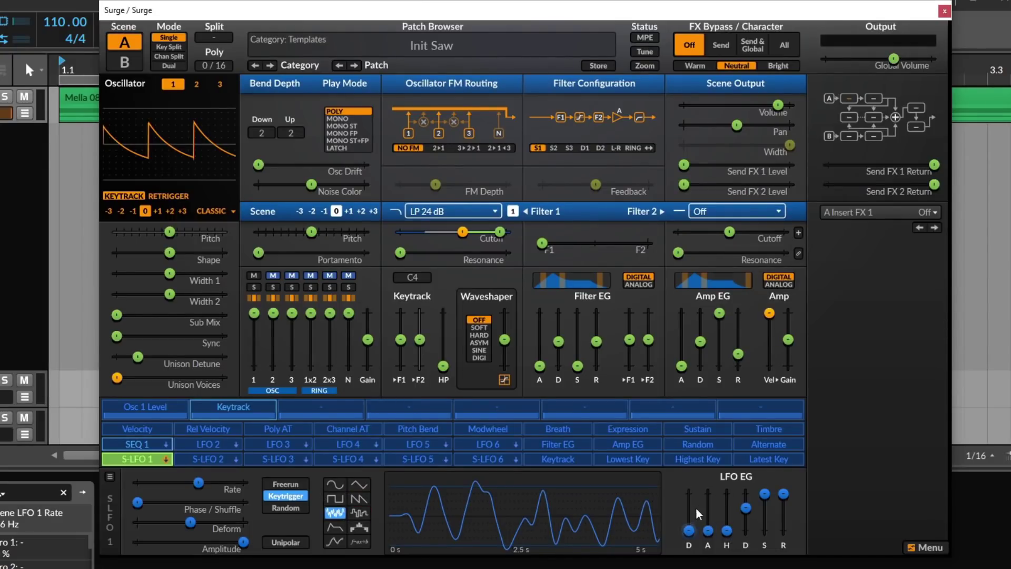
Shape S-LFO 1's envelope with a longer attack, a slightly longer decay and sustain at minimum
drag(707, 531, 710, 504)
double_click(710, 504)
drag(706, 525, 748, 503)
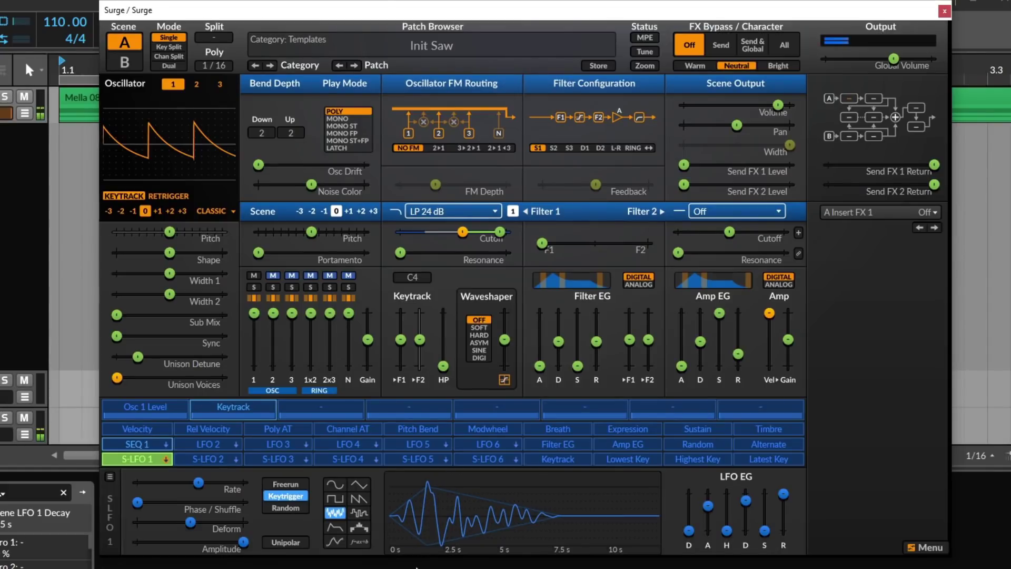
Switch S-LFO 1 to the square wave, set its rate to 1.883 Hz and disarm its modulation assignment
drag(200, 488, 207, 488)
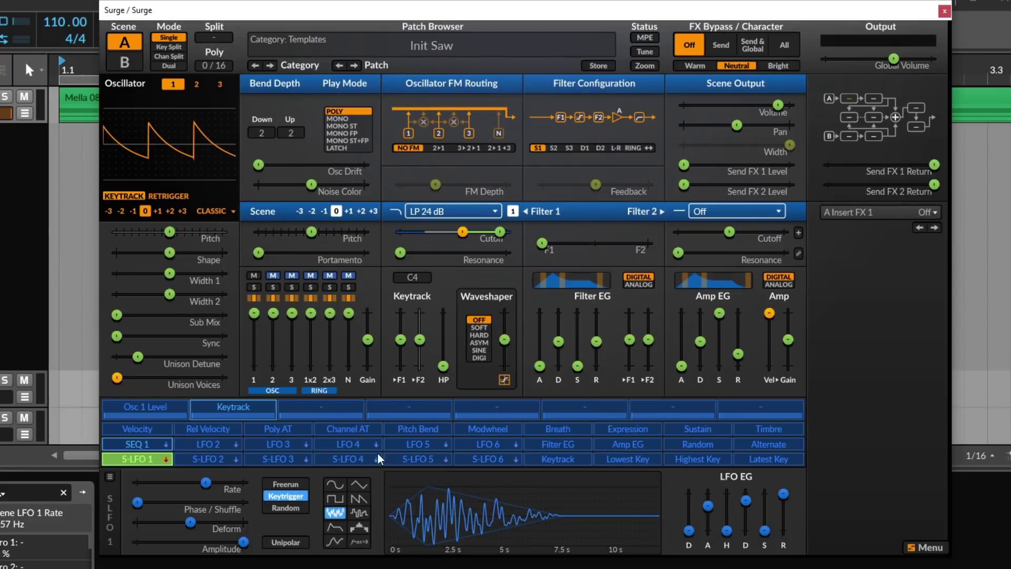
click(334, 498)
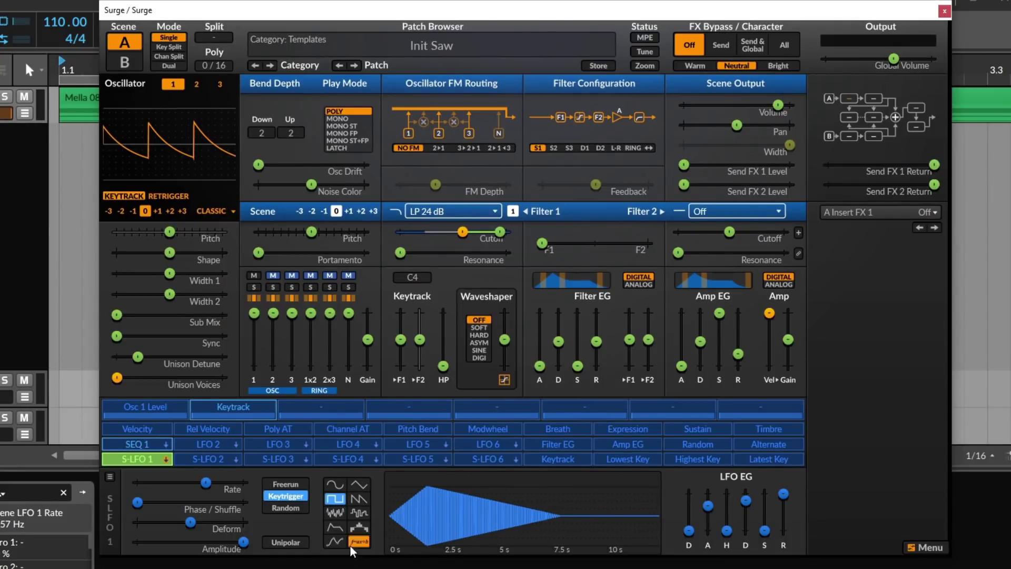
drag(210, 488, 193, 487)
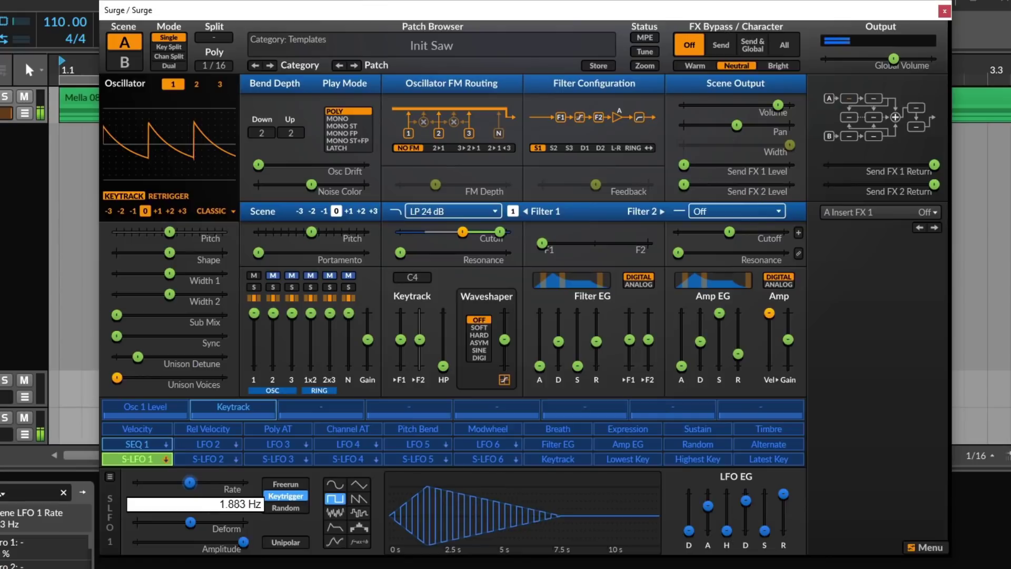
click(145, 459)
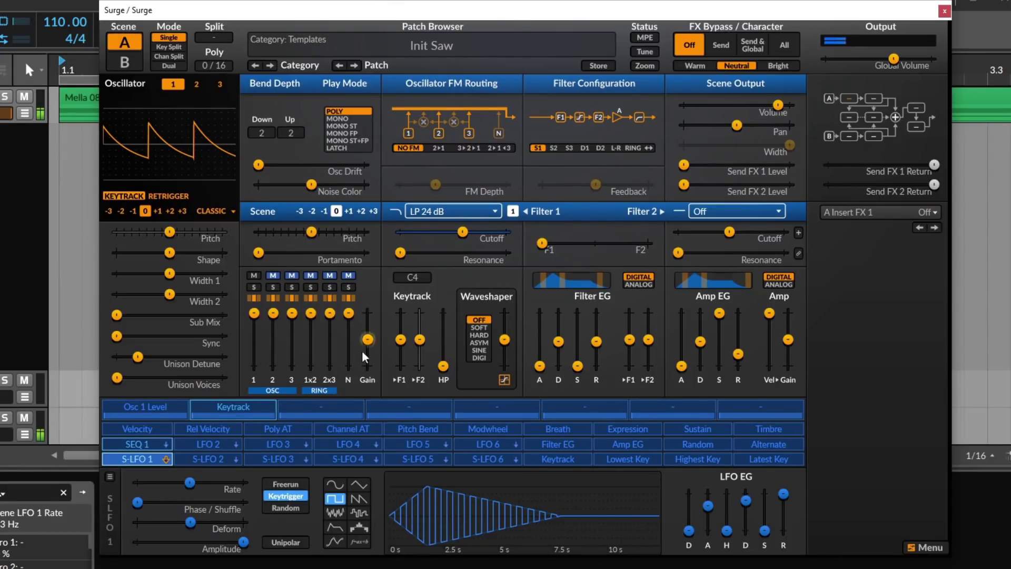
Set S-LFO 1's envelope to minimum attack with maximum hold and decay, and compare the noise and sample-and-hold shapes, ending on noise
drag(705, 504, 748, 493)
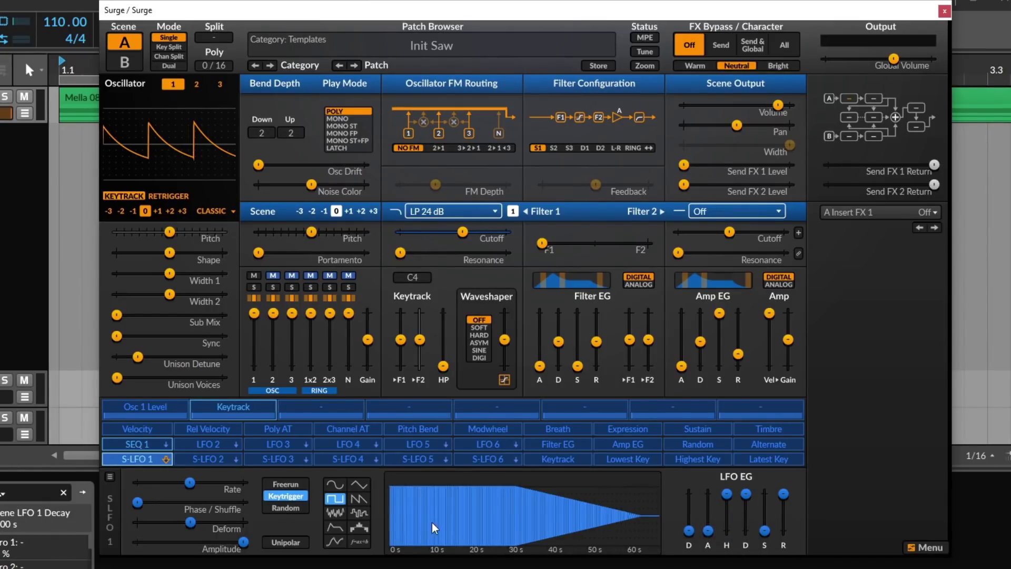
click(333, 510)
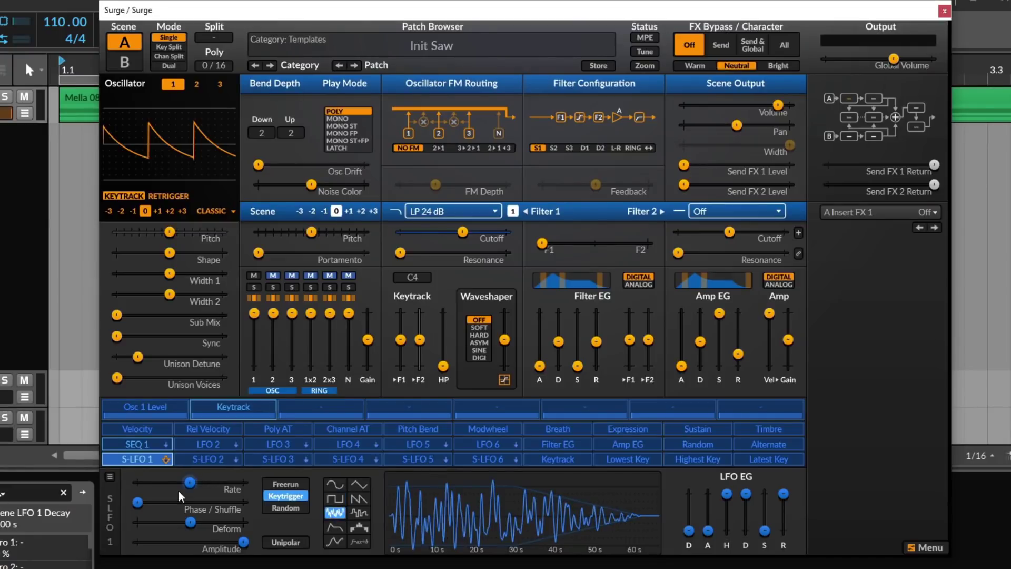
click(190, 482)
drag(189, 482, 190, 483)
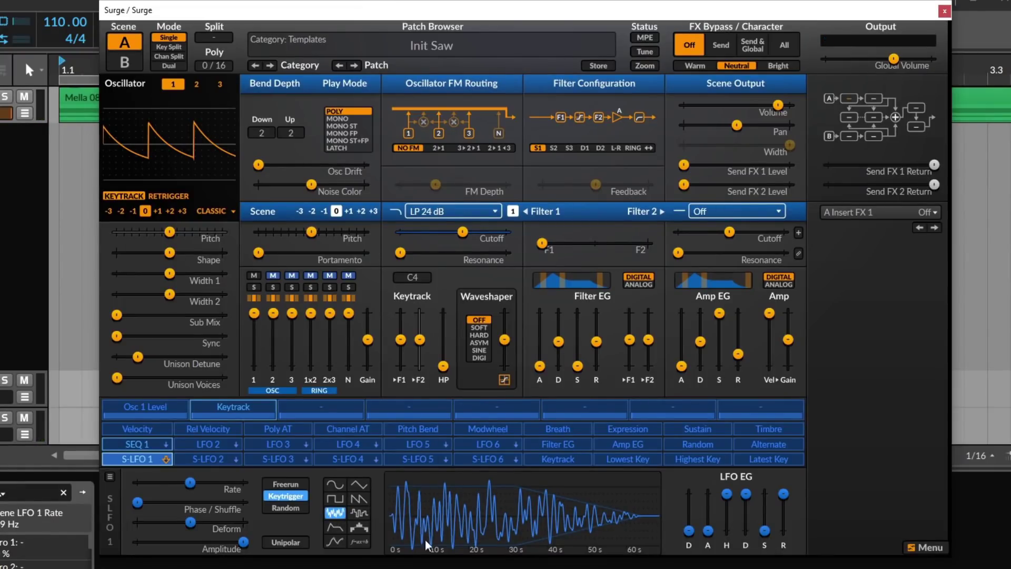
click(357, 515)
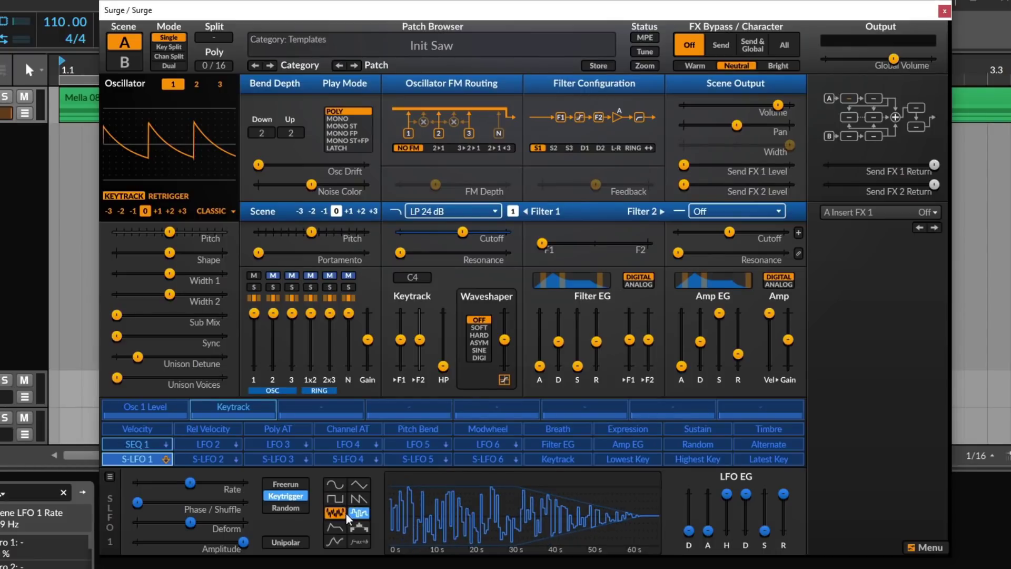
click(337, 513)
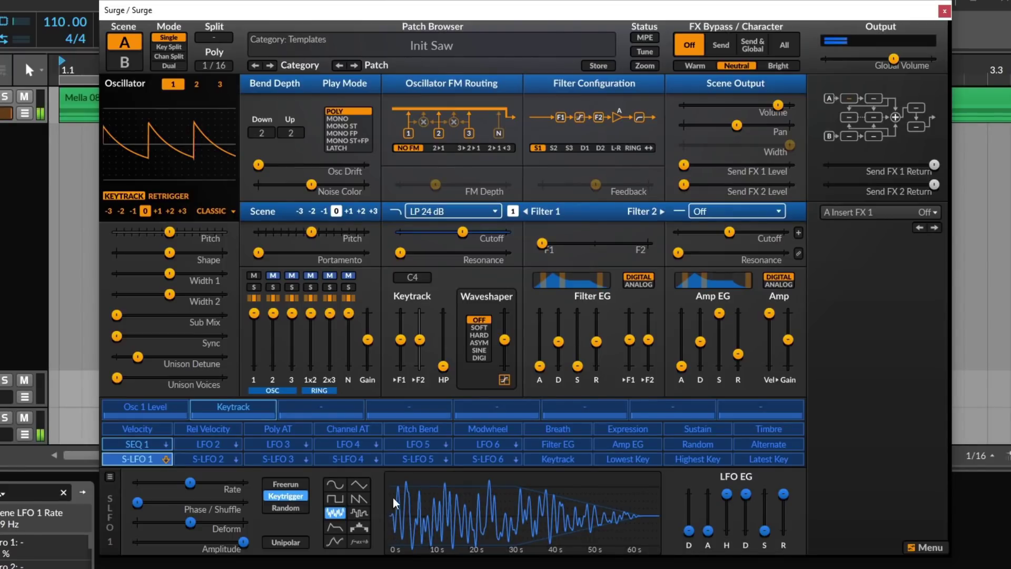
Raise Filter 1's resonance past the midpoint and switch S-LFO 1 to the sample-and-hold shape
click(400, 252)
drag(400, 252, 466, 253)
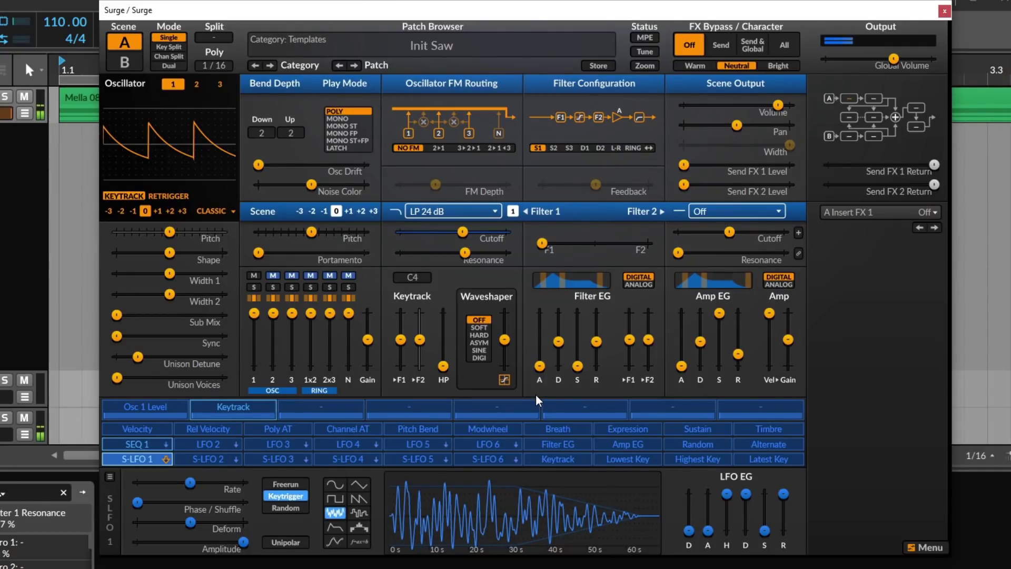
click(360, 514)
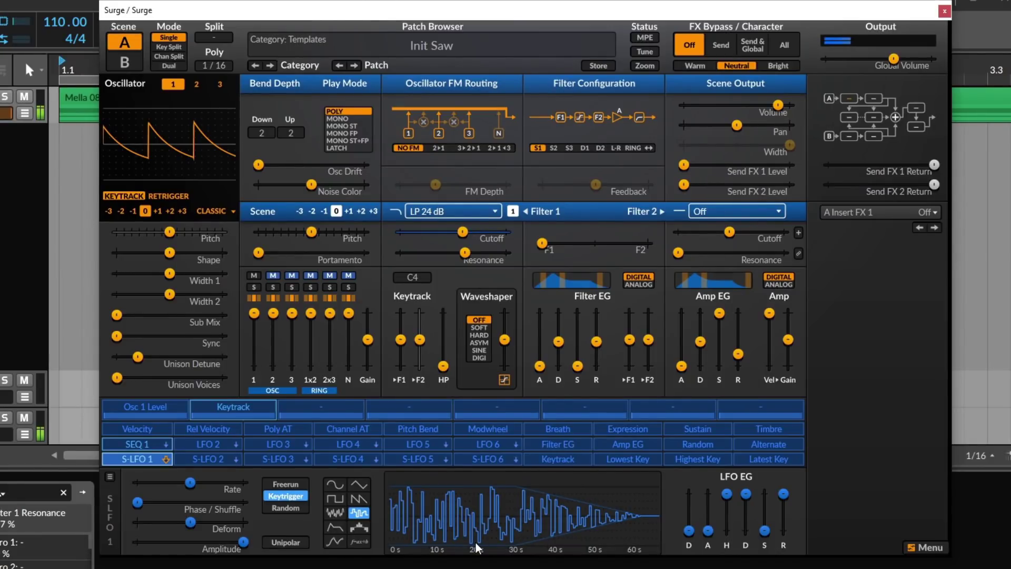
Try S-LFO 1's deform at about 54 %, return it to 0 % and lower the rate slightly
drag(191, 517, 218, 521)
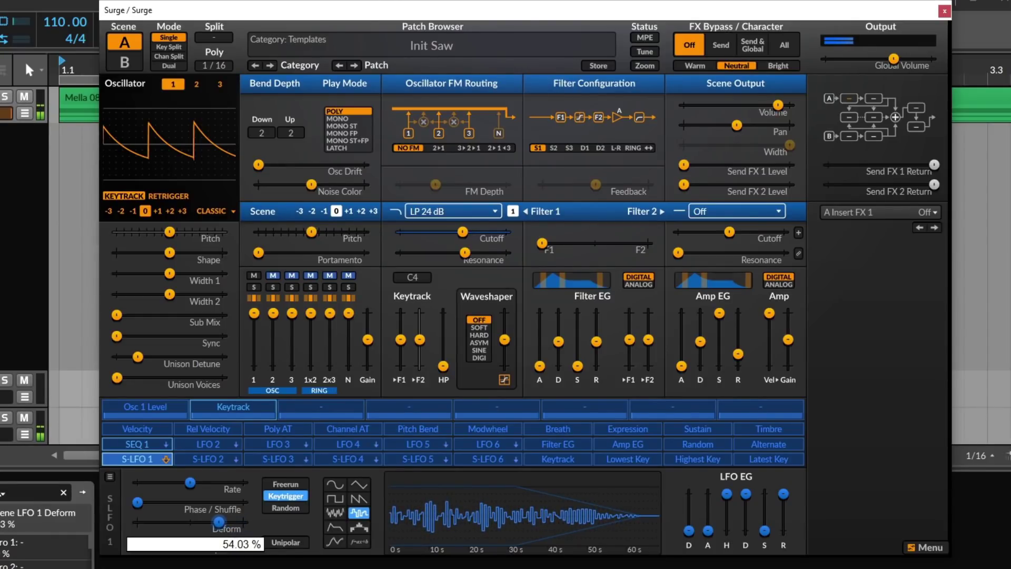
double_click(219, 522)
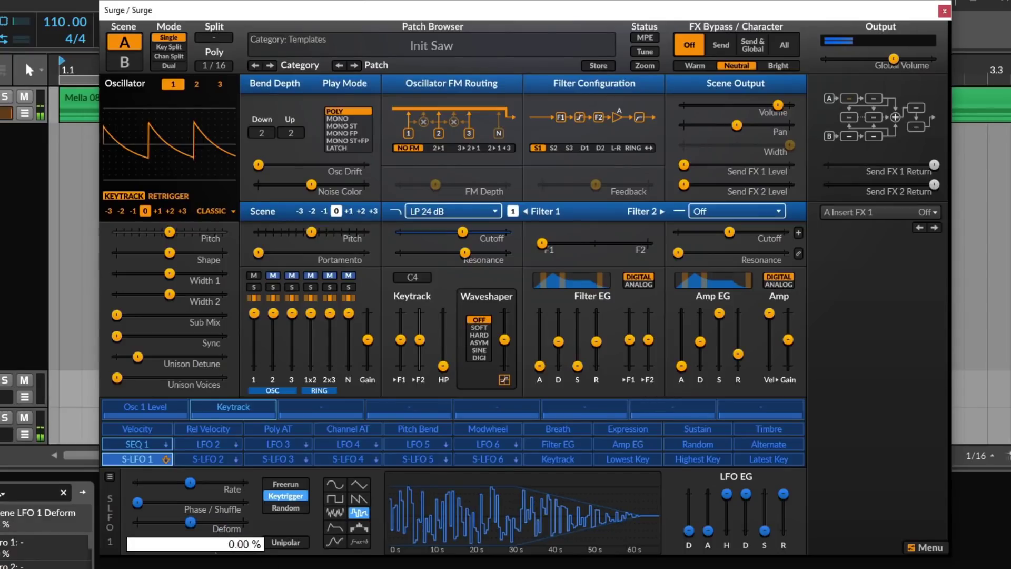
click(262, 543)
click(261, 542)
mouse_move(198, 485)
mouse_down()
mouse_move(217, 484)
mouse_move(185, 484)
mouse_up()
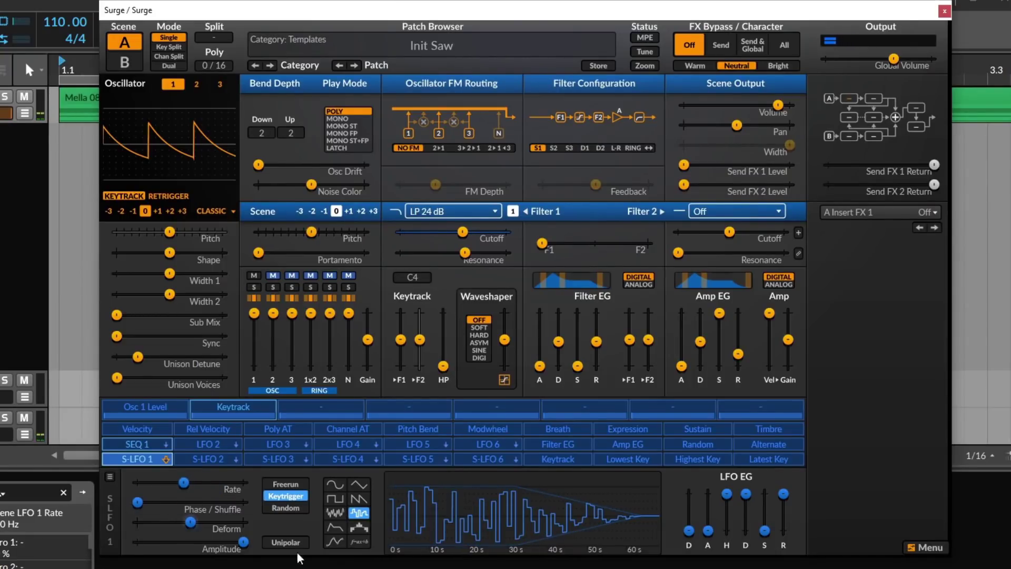
Switch S-LFO 1 to the envelope shape and adjust its attack, hold, decay, sustain and release, keeping deform at 0 %
click(342, 526)
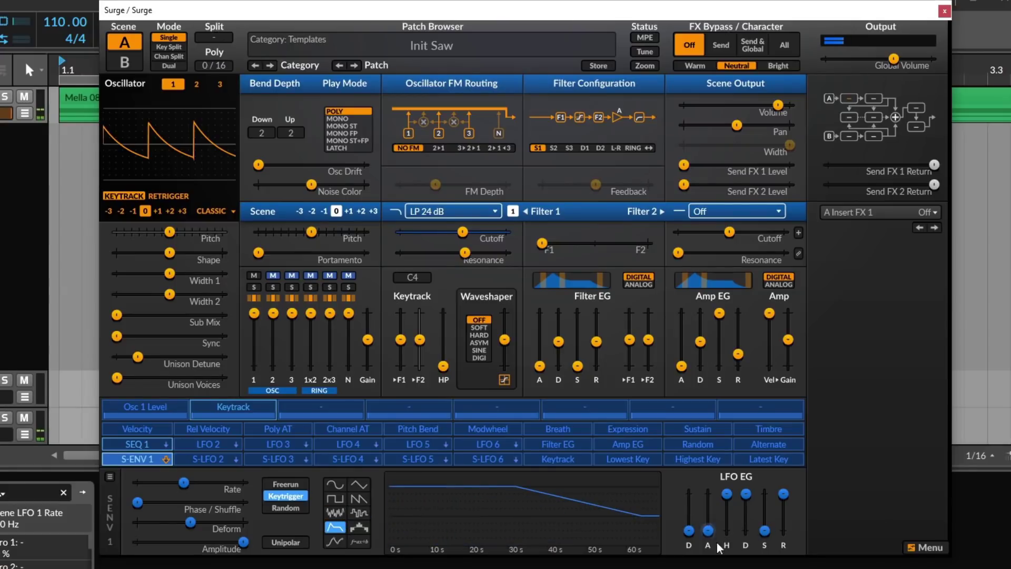
drag(746, 494, 751, 538)
mouse_move(708, 503)
mouse_down()
mouse_move(708, 516)
mouse_move(745, 509)
mouse_move(708, 515)
mouse_move(708, 505)
mouse_up()
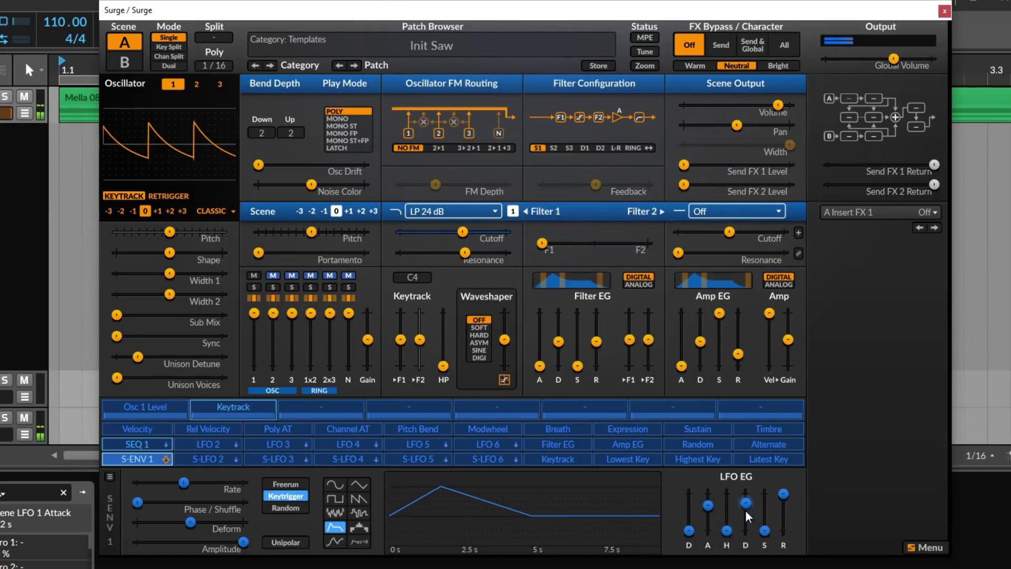
drag(766, 531, 710, 513)
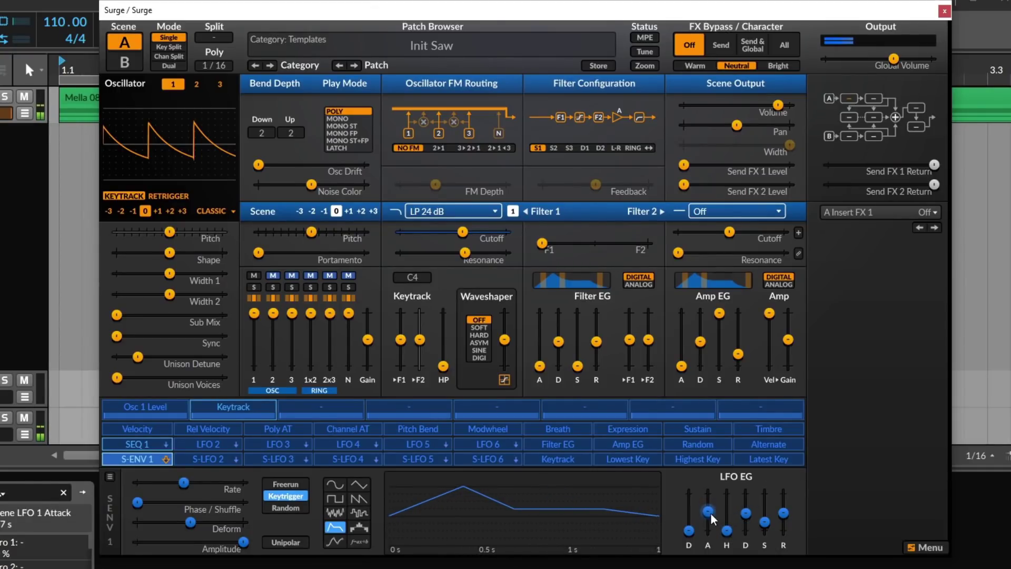
drag(746, 513, 767, 525)
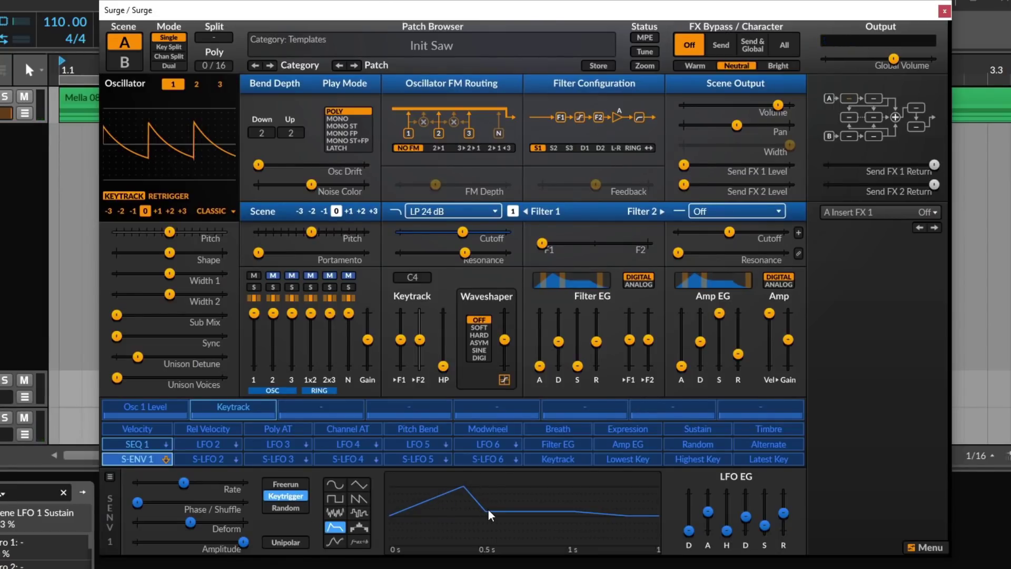
drag(727, 531, 727, 513)
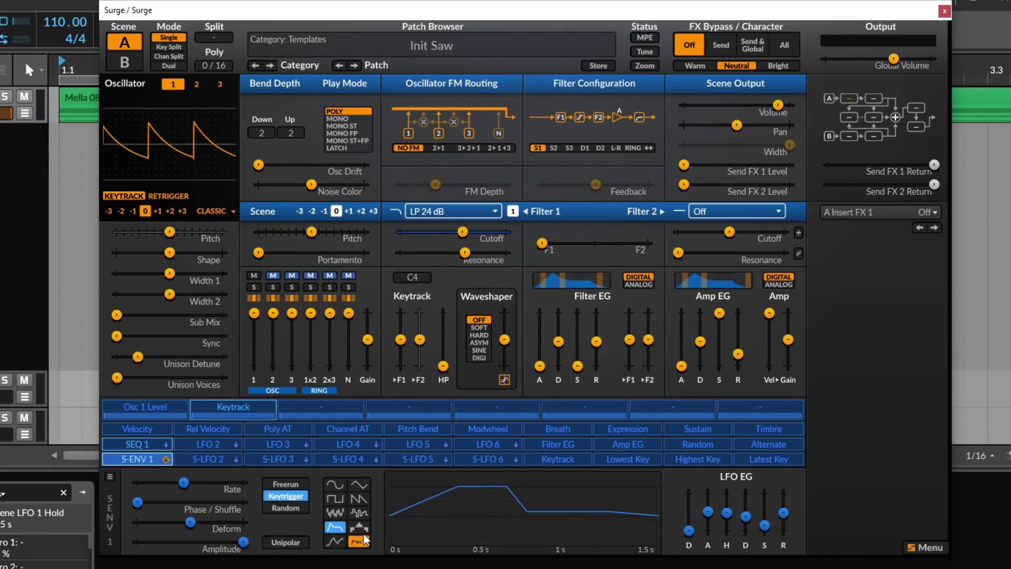
mouse_move(191, 522)
mouse_down()
mouse_move(243, 522)
mouse_move(137, 522)
mouse_move(243, 522)
mouse_move(137, 522)
mouse_move(243, 522)
mouse_move(163, 522)
mouse_move(204, 522)
mouse_up()
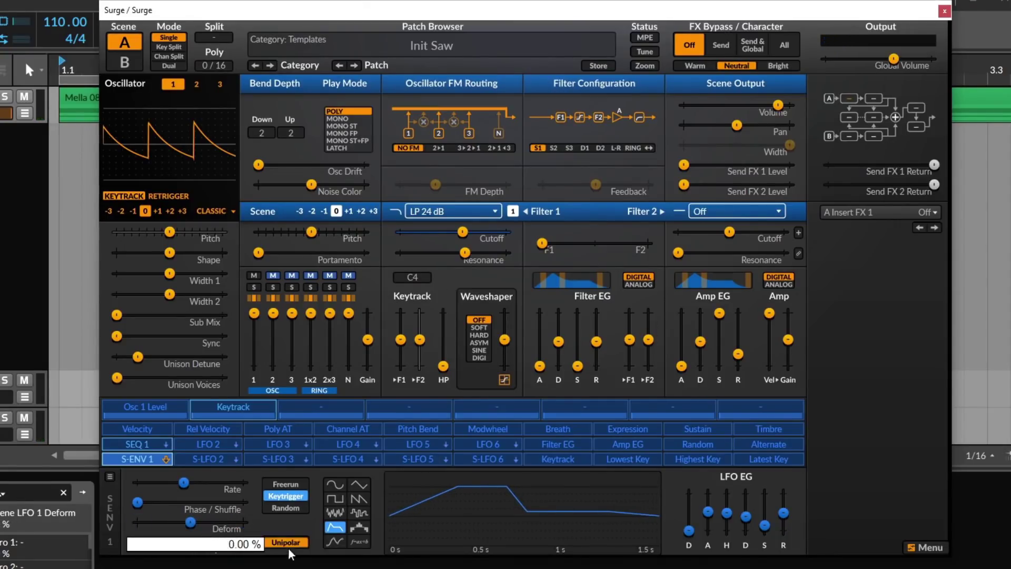
Switch S-LFO 1 to the step sequencer, draw a pattern across the first seven steps and set hold, decay and sustain to maximum
click(354, 528)
mouse_move(396, 510)
mouse_down()
mouse_move(421, 485)
mouse_move(437, 510)
mouse_move(438, 537)
mouse_move(497, 493)
mouse_up()
drag(715, 501, 765, 494)
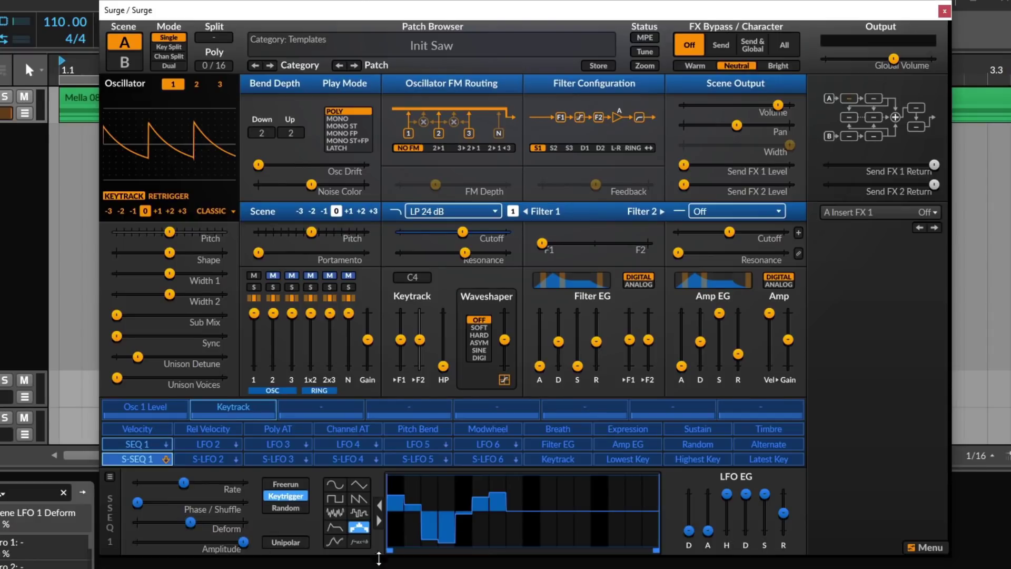
Extend the S-LFO 1 step sequencer pattern across all 16 steps and raise the rate slightly
mouse_move(498, 503)
mouse_down()
mouse_move(558, 537)
mouse_move(574, 495)
mouse_move(653, 487)
mouse_move(458, 527)
mouse_move(416, 518)
mouse_move(537, 524)
mouse_move(564, 482)
mouse_move(437, 526)
mouse_move(632, 477)
mouse_up()
drag(187, 482, 199, 483)
mouse_move(443, 500)
mouse_down()
mouse_move(463, 517)
mouse_move(590, 495)
mouse_move(633, 513)
mouse_up()
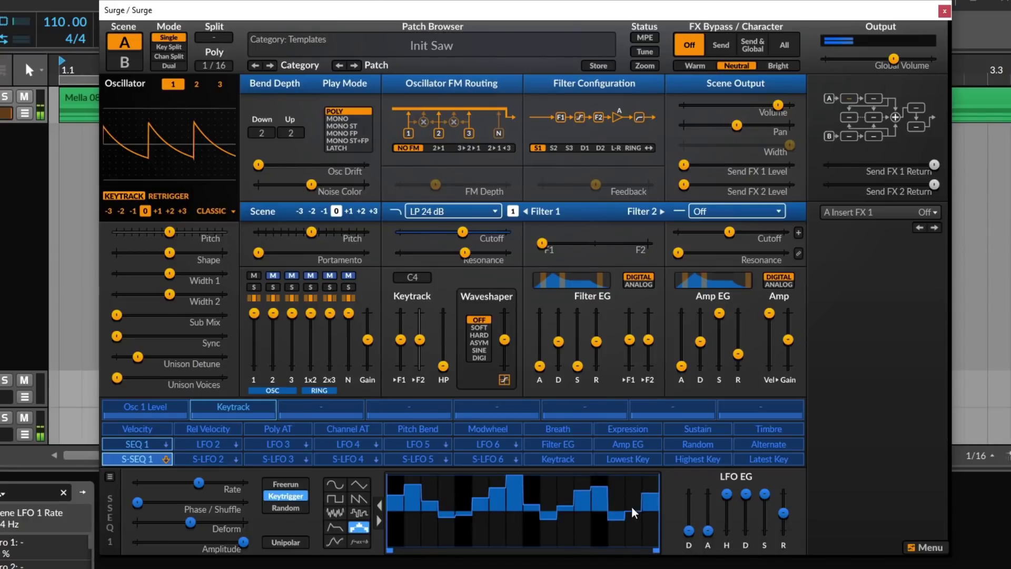
Switch S-LFO 1 to sample-and-hold and back to the step sequencer, redraw the pattern across all steps and nudge the deform
click(359, 512)
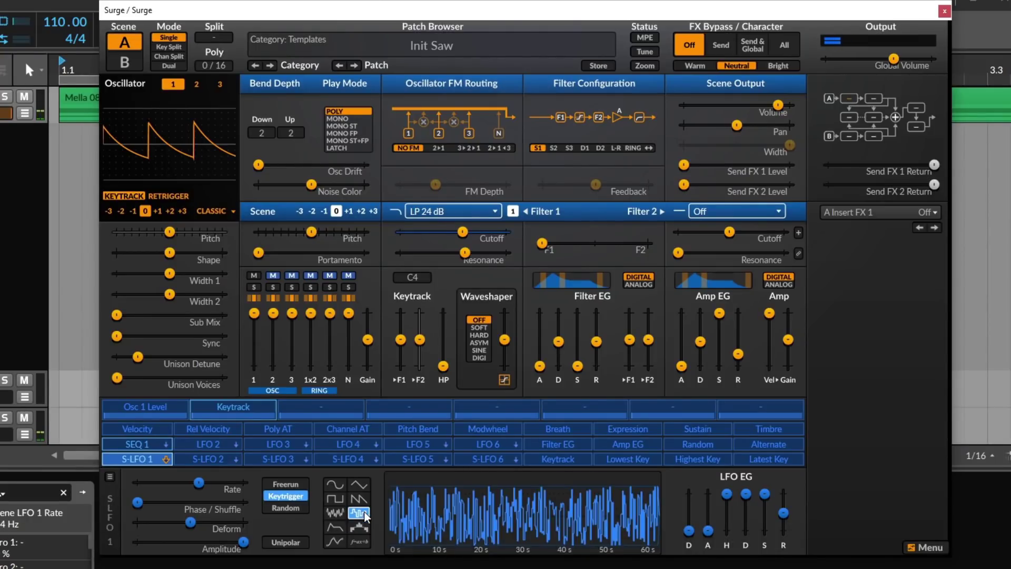
click(359, 527)
mouse_move(408, 524)
mouse_down()
mouse_move(463, 521)
mouse_move(480, 495)
mouse_move(534, 528)
mouse_move(658, 526)
mouse_up()
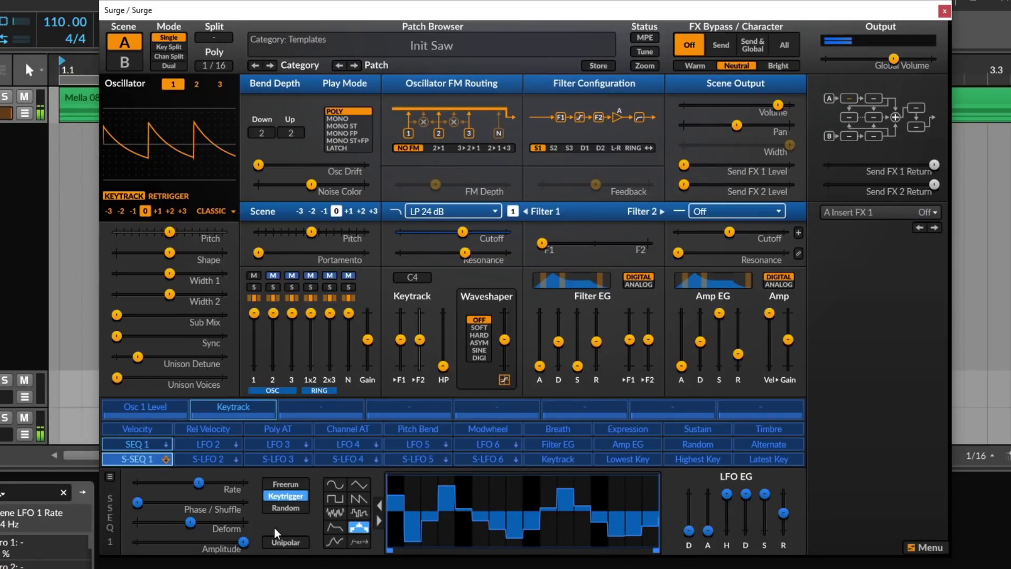
mouse_move(197, 523)
mouse_down()
mouse_move(218, 523)
mouse_move(189, 522)
mouse_up()
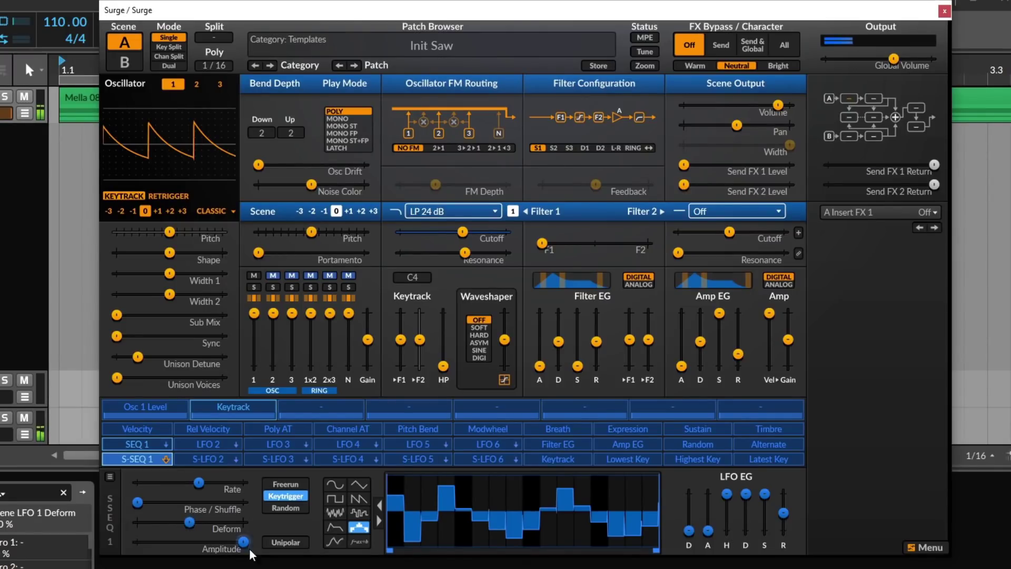
Switch S-LFO 1 to MSEG, add a node near time 1.2, move the loop-start node earlier to about 1.6 and nudge the rate
click(335, 541)
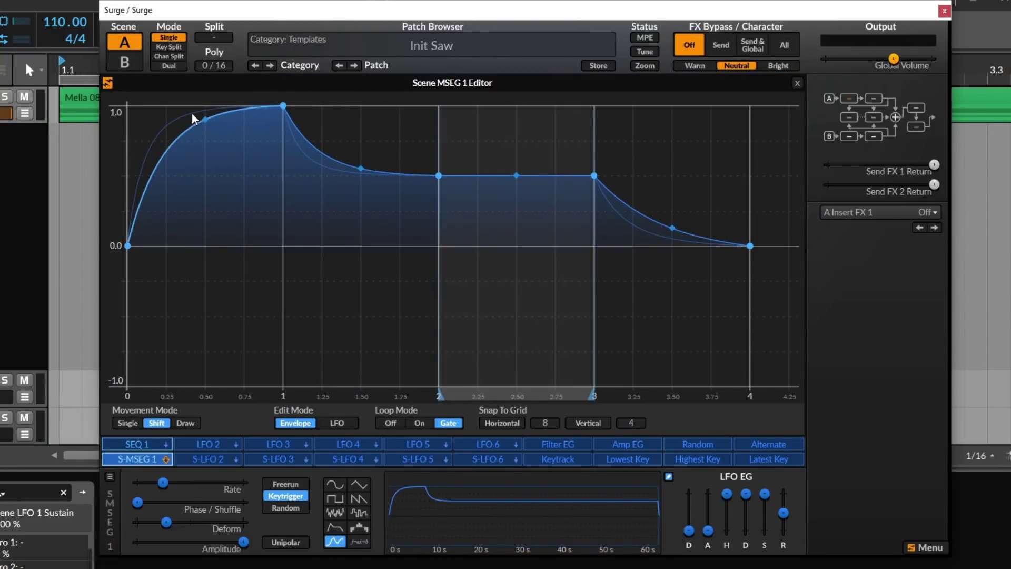
double_click(259, 301)
drag(259, 301, 315, 189)
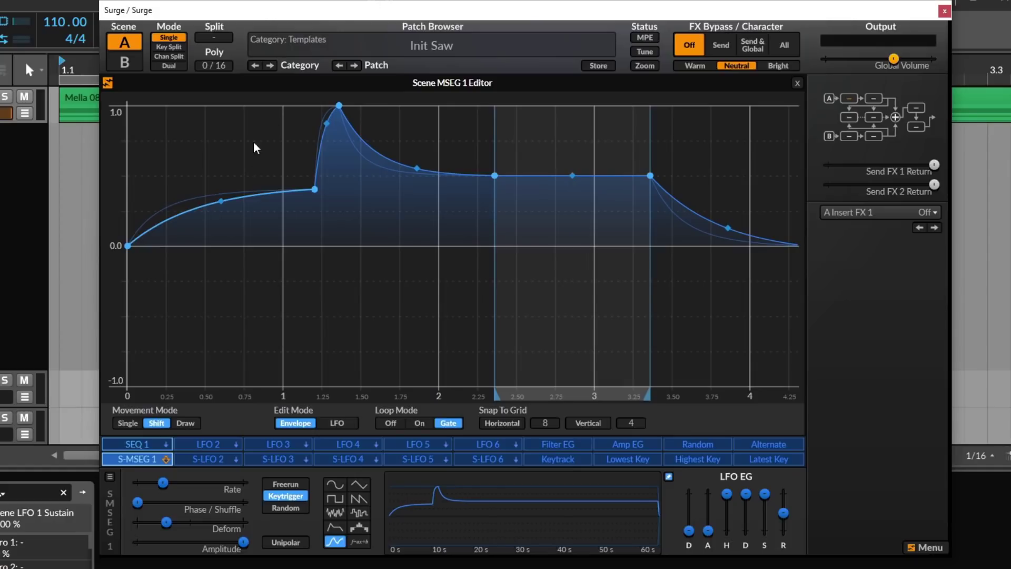
drag(494, 176, 374, 163)
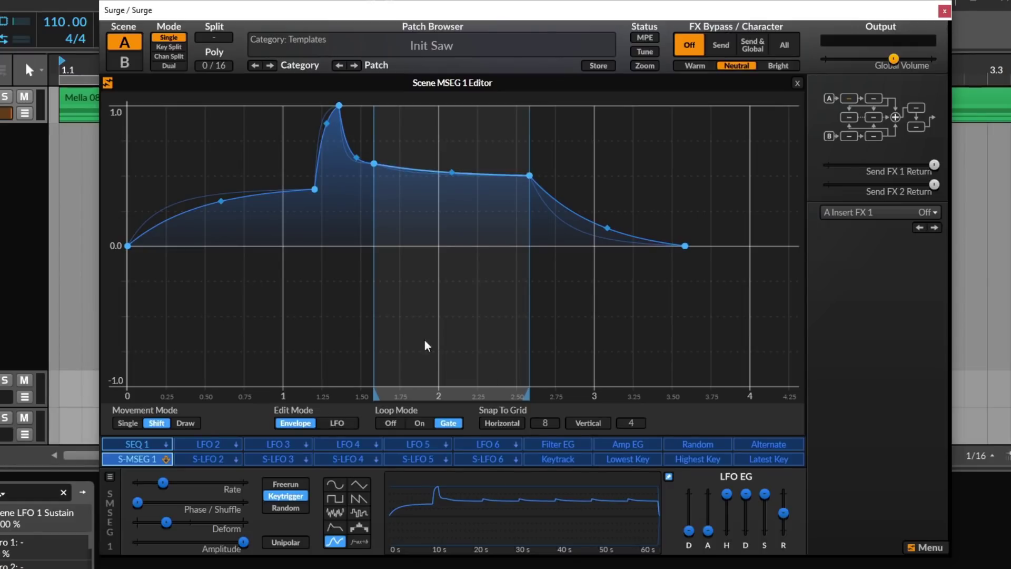
mouse_move(165, 487)
mouse_down()
mouse_move(177, 486)
mouse_move(164, 482)
mouse_up()
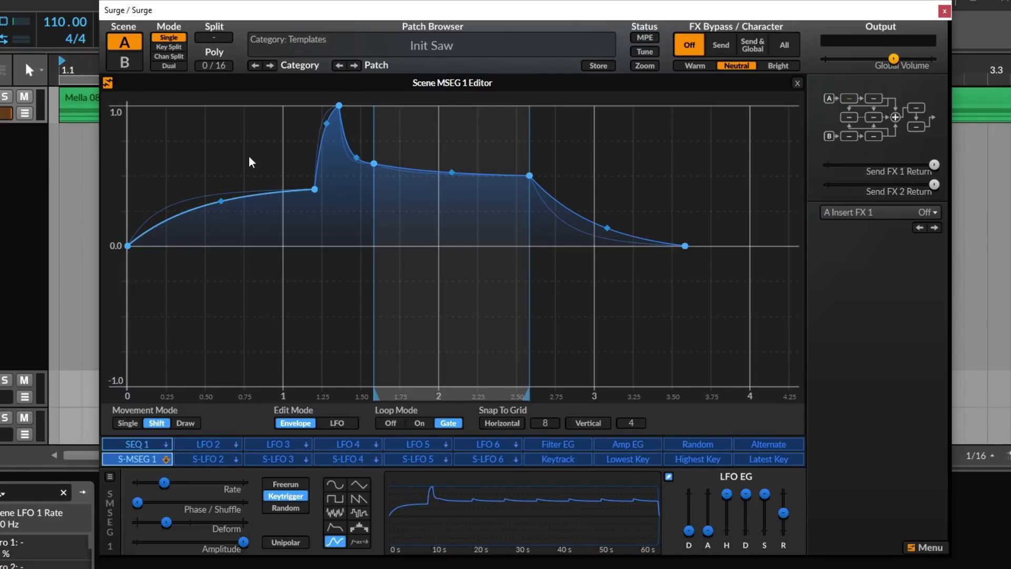
Apply Half duration to the scene MSEG
right_click(313, 190)
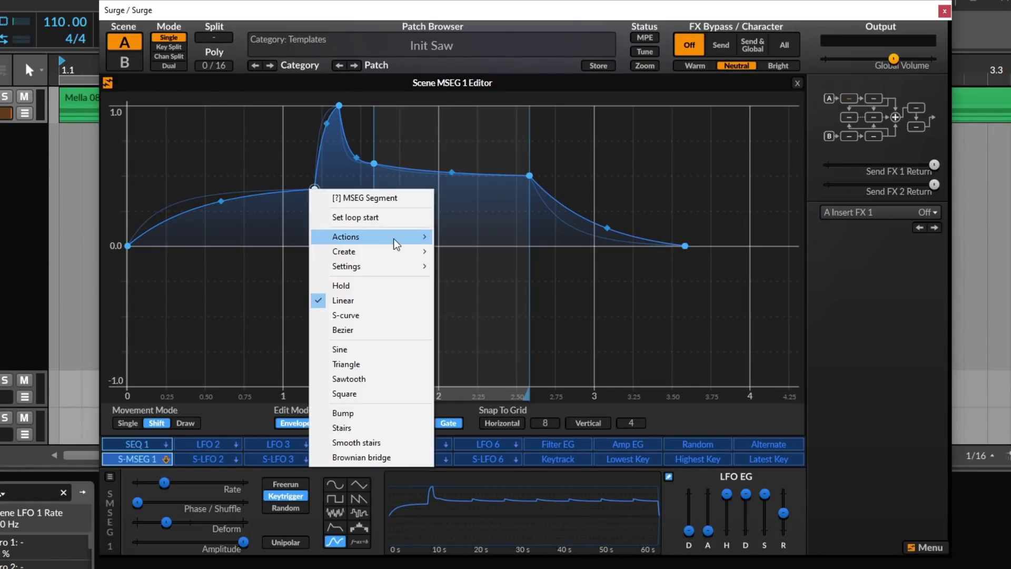
mouse_move(394, 239)
click(507, 240)
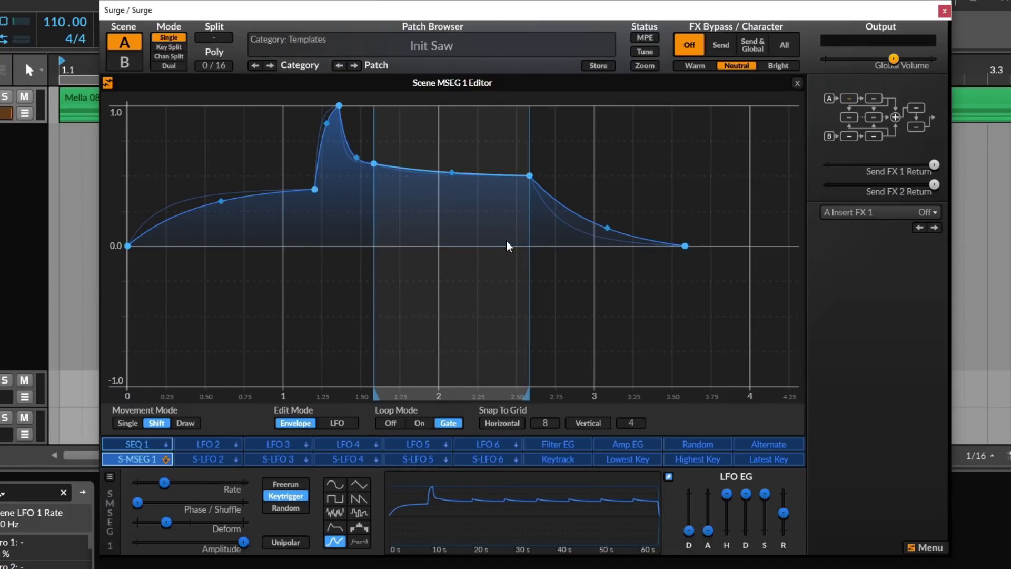
right_click(315, 189)
mouse_move(427, 243)
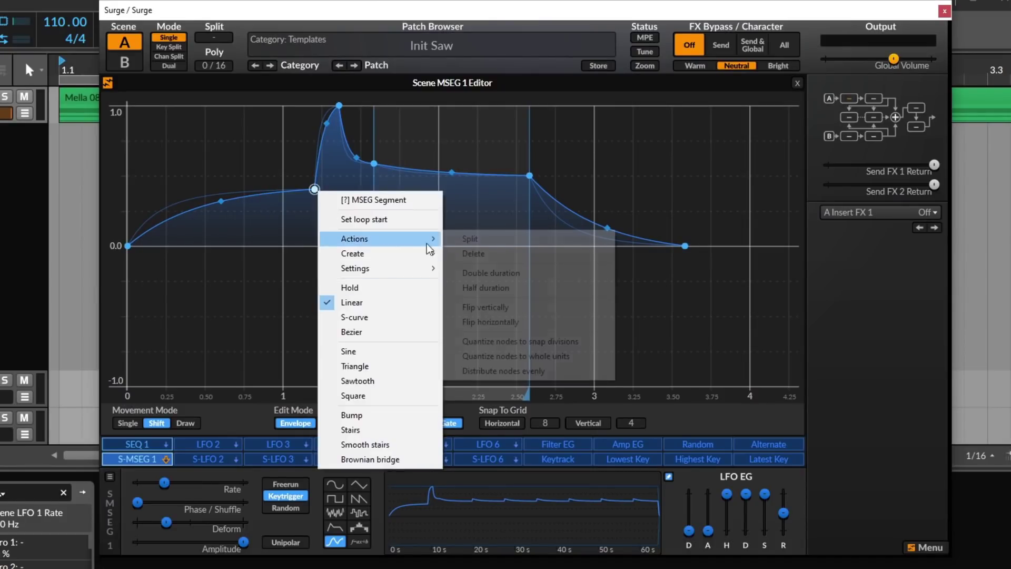
click(520, 280)
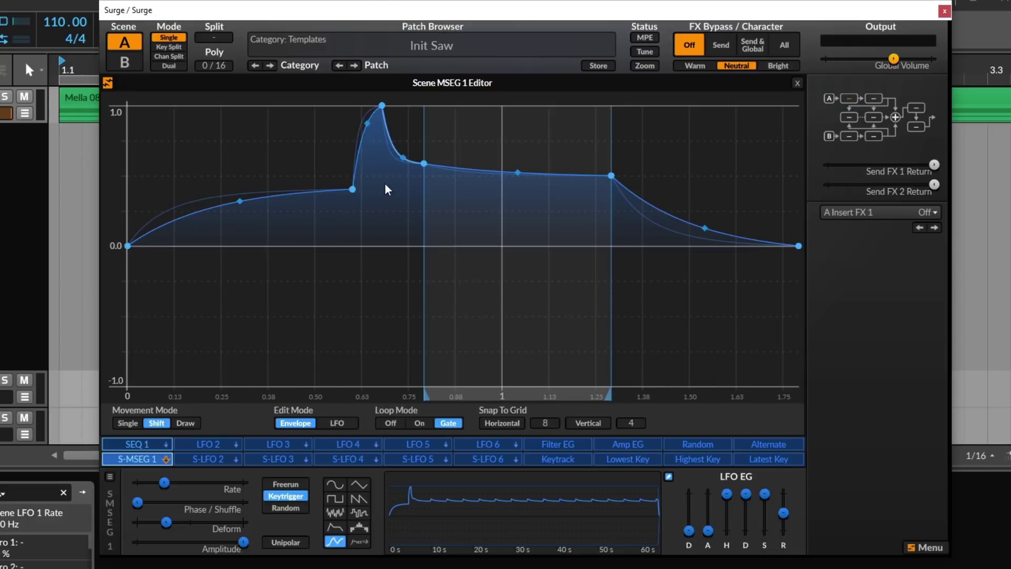
Flip the scene MSEG horizontally and vertically
right_click(353, 190)
mouse_move(454, 242)
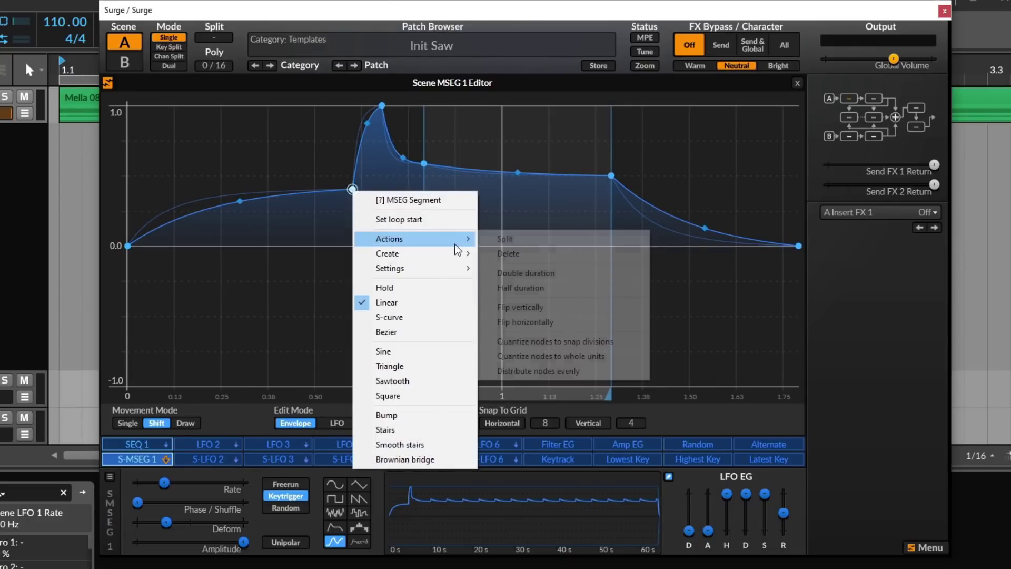
click(557, 323)
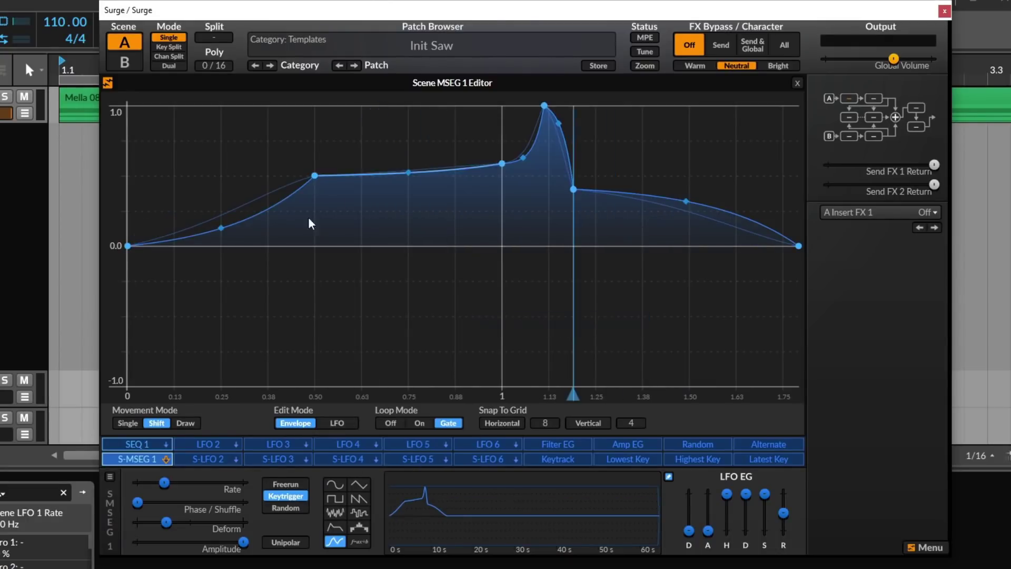
right_click(315, 176)
mouse_move(419, 230)
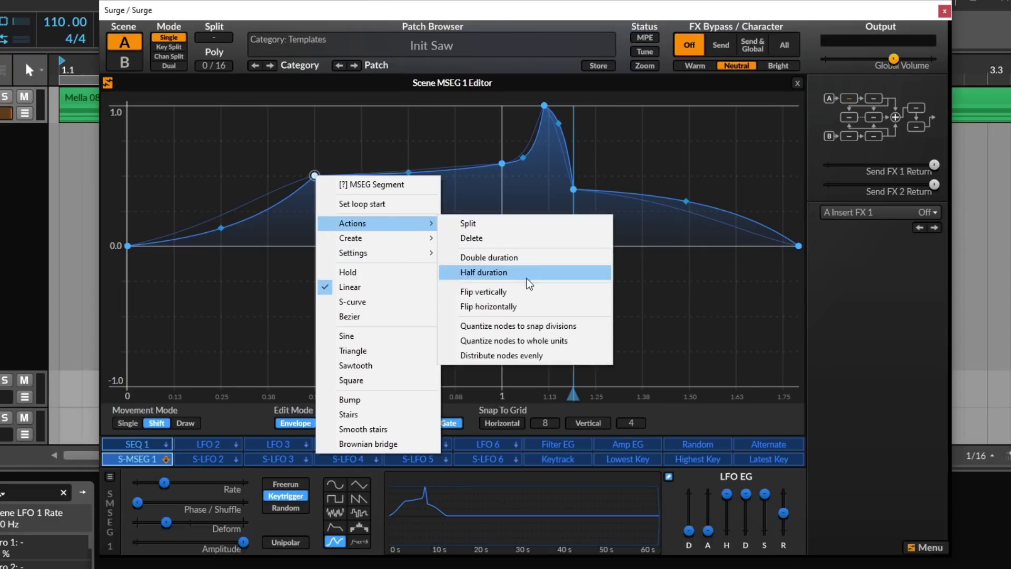
click(524, 293)
Replace the scene MSEG with the 32 step sequencer template
right_click(313, 314)
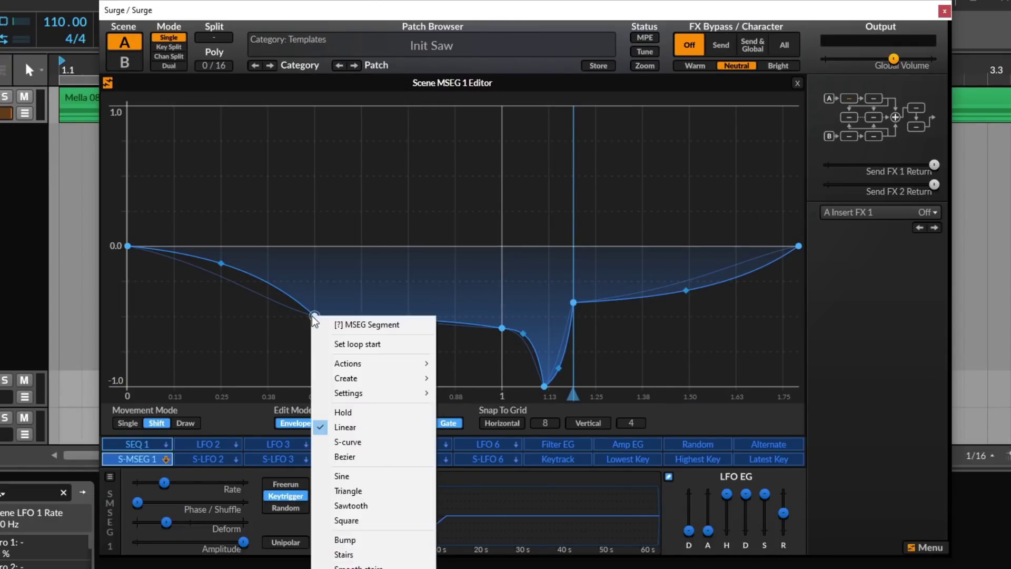
mouse_move(409, 366)
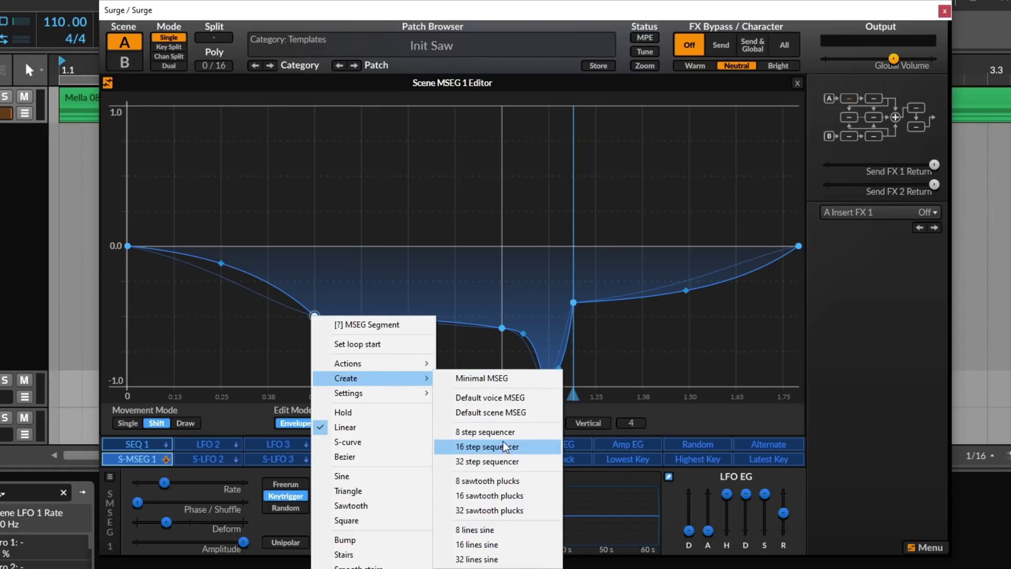
click(503, 458)
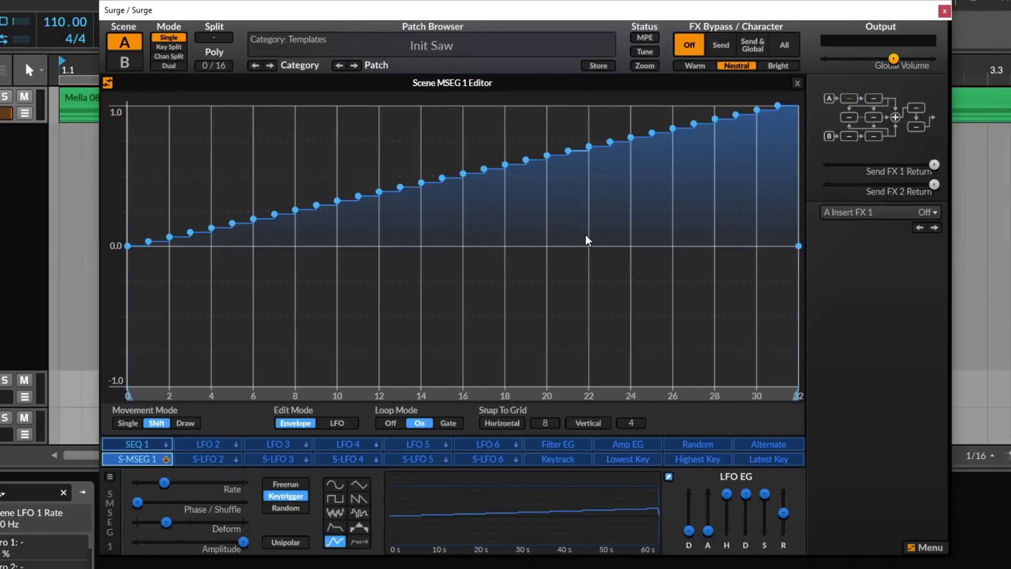
scroll(585, 234, down, 2)
scroll(294, 228, up, 1)
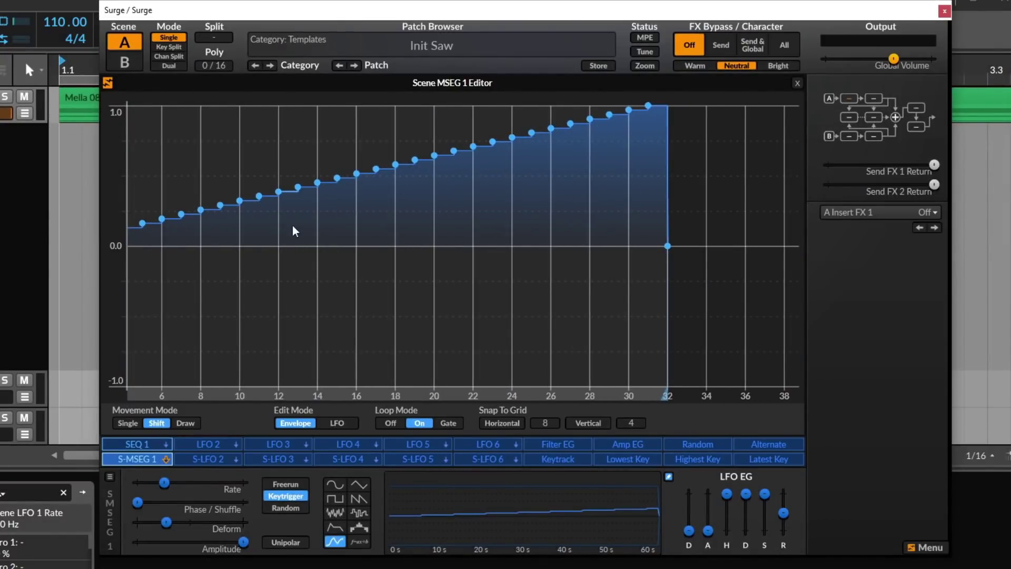
Replace the 32-step curve with the Default voice MSEG template
right_click(172, 250)
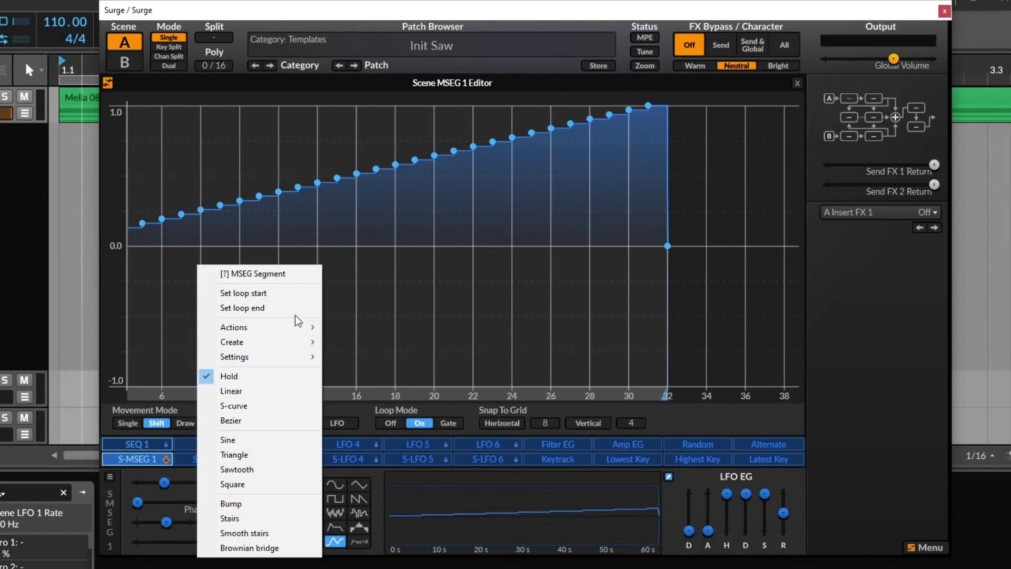
mouse_move(307, 342)
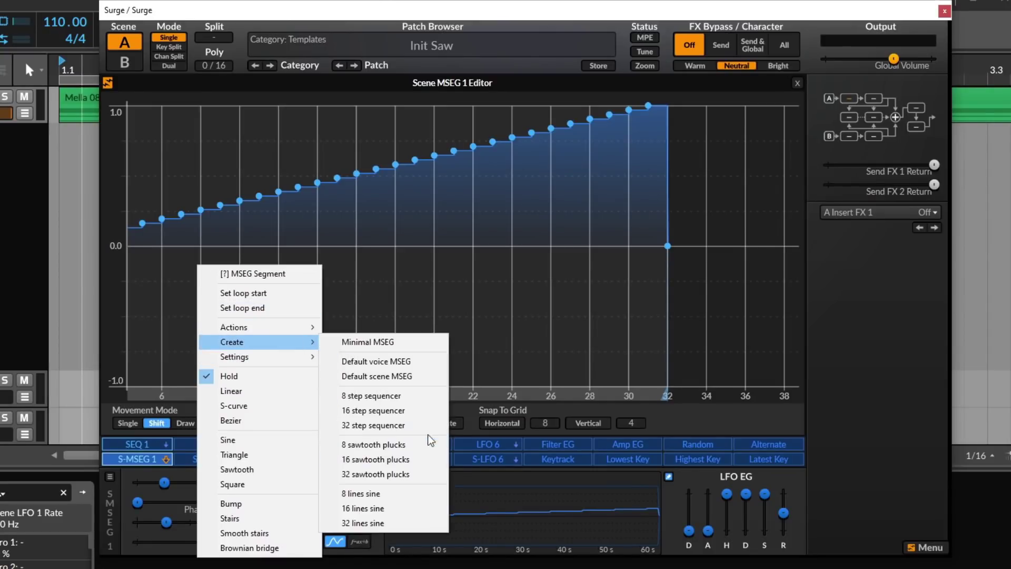
click(393, 363)
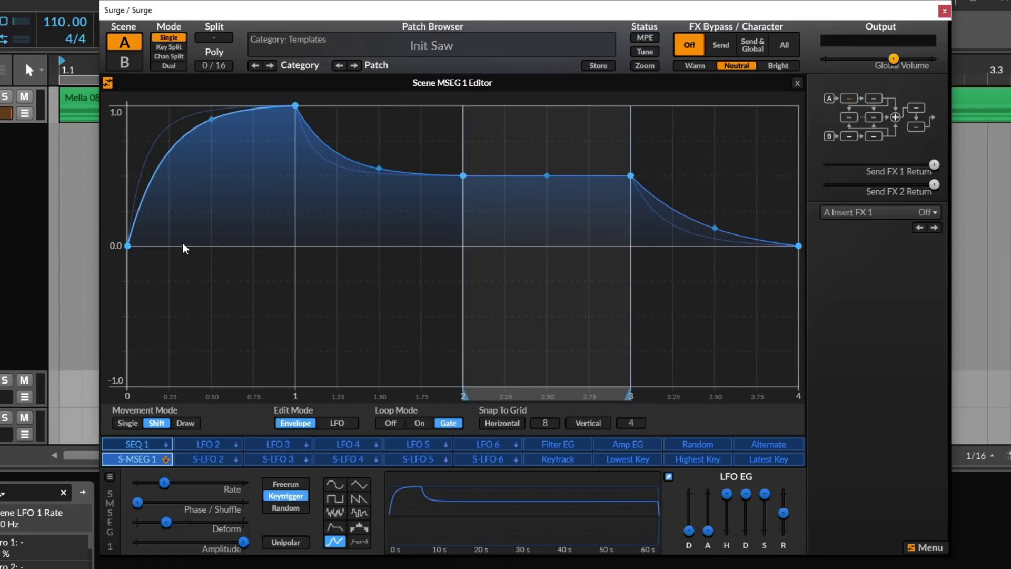
Load a complex factory MSEG preset with alternating ramps and fast oscillations into S-LFO 1
click(109, 477)
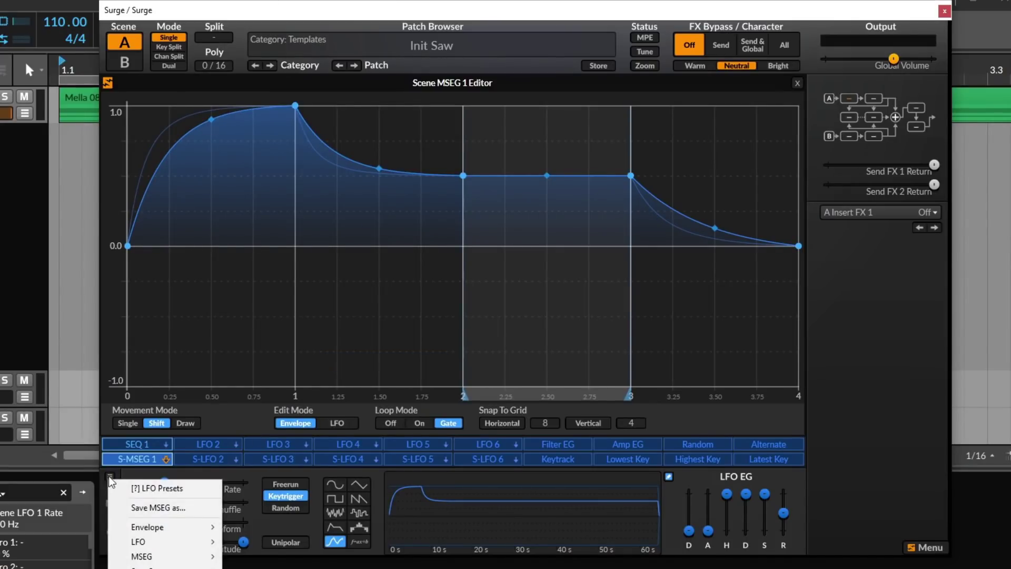
mouse_move(213, 533)
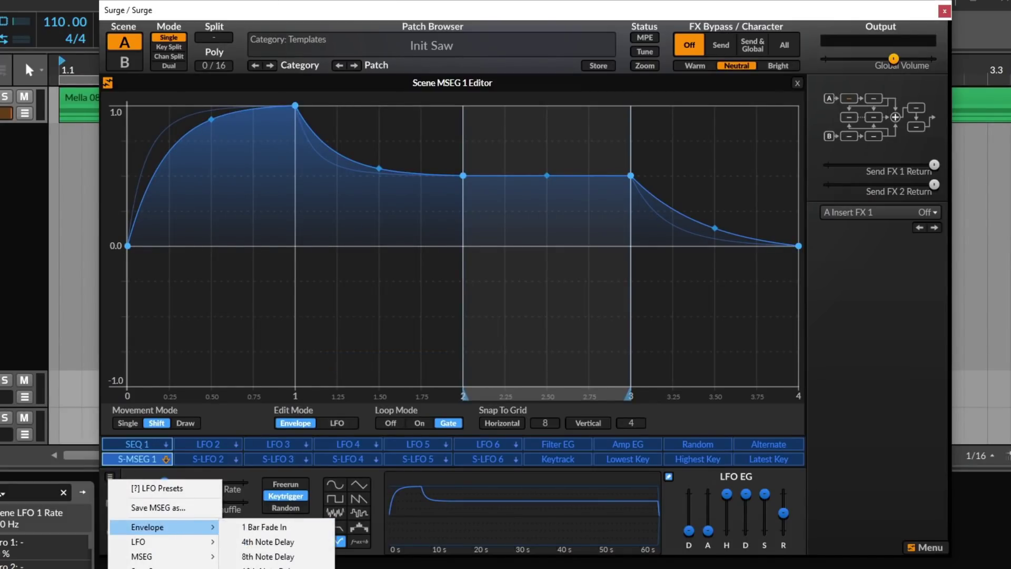
mouse_move(208, 557)
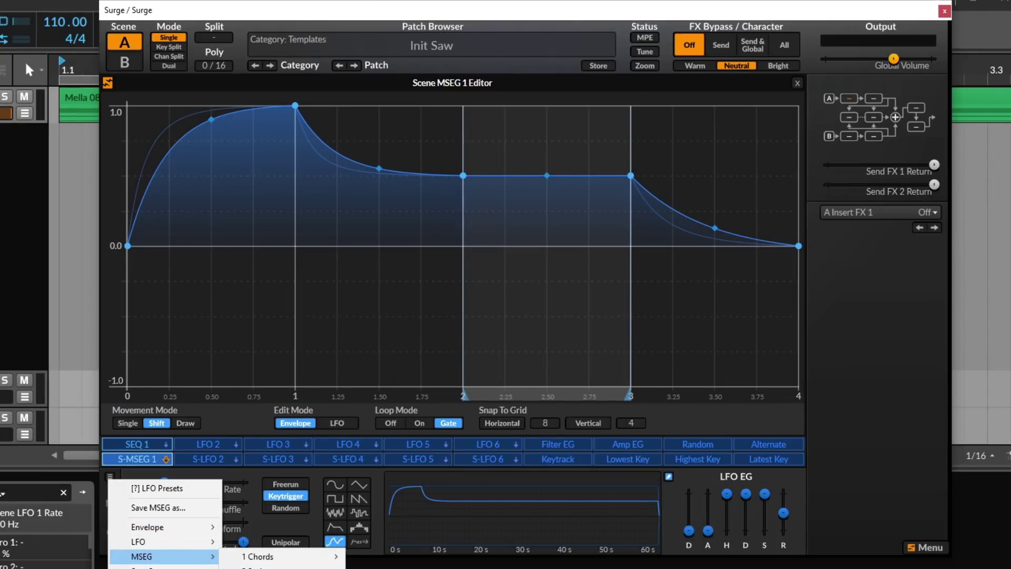
click(423, 220)
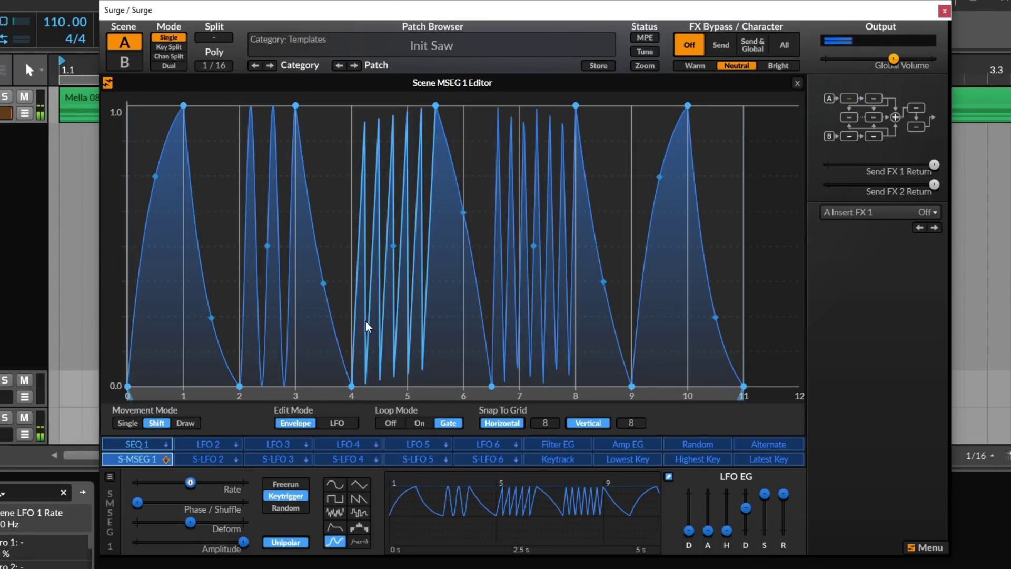
Try the Bezier and S-curve types on the MSEG segment between 8 and 9, adjusting its control point each time
right_click(604, 285)
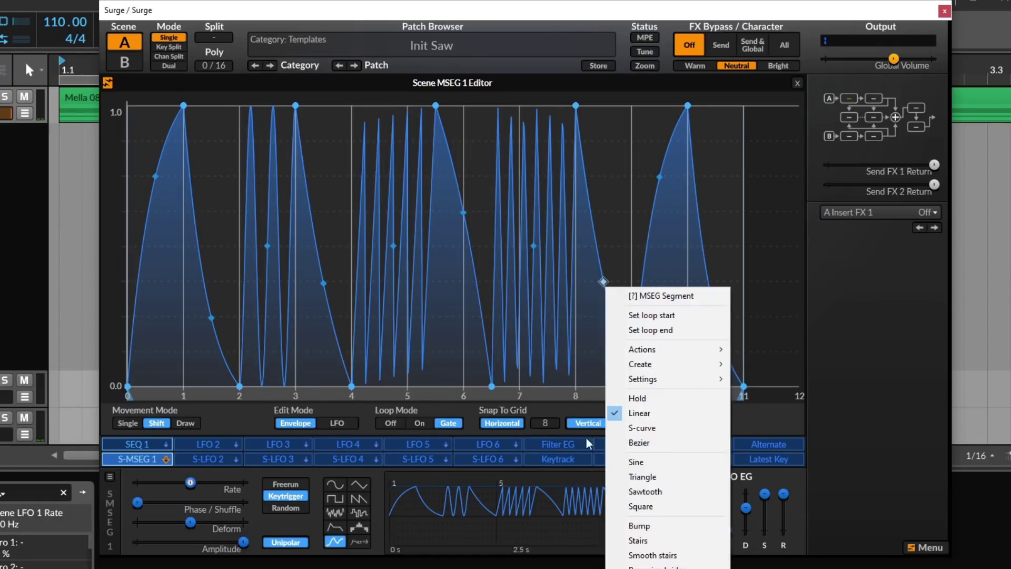
click(643, 443)
mouse_move(621, 207)
mouse_down()
mouse_move(612, 253)
mouse_move(626, 195)
mouse_move(609, 194)
mouse_move(607, 215)
mouse_up()
right_click(608, 216)
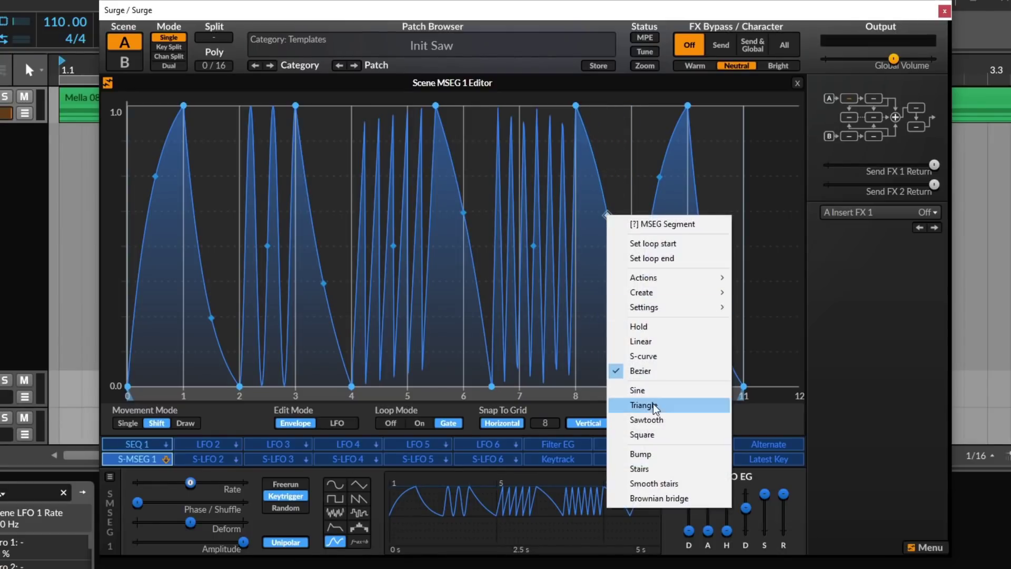
click(652, 357)
drag(605, 246, 605, 232)
Set the MSEG segment between 8 and 9 to Sine and reduce its number of cycles with the control point
right_click(604, 246)
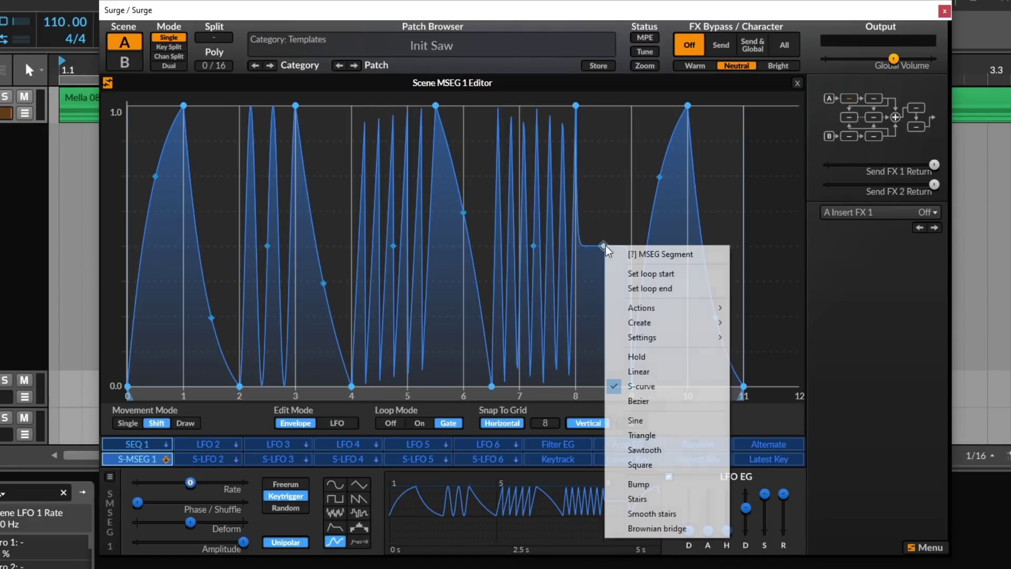
click(664, 422)
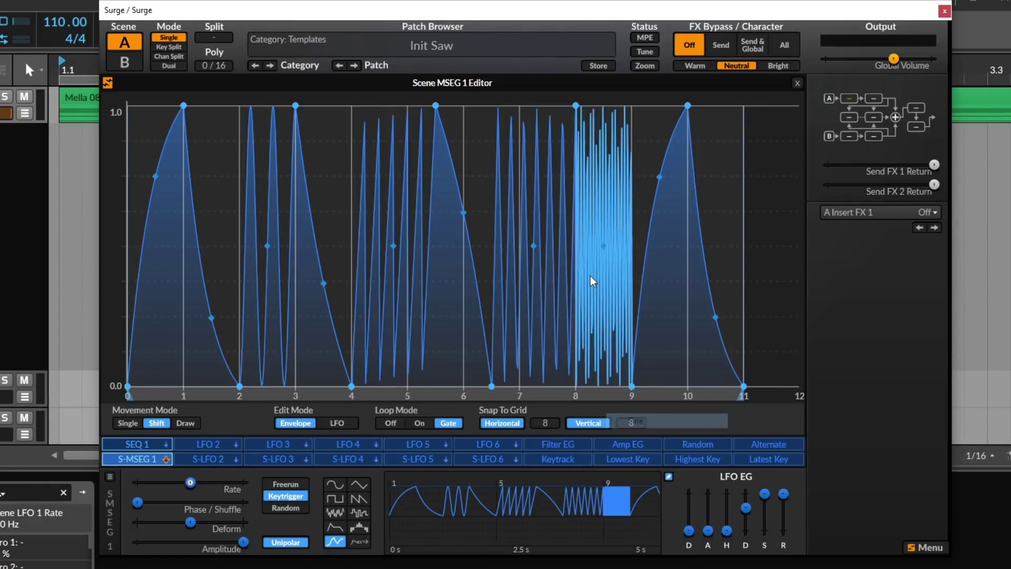
drag(608, 242, 601, 240)
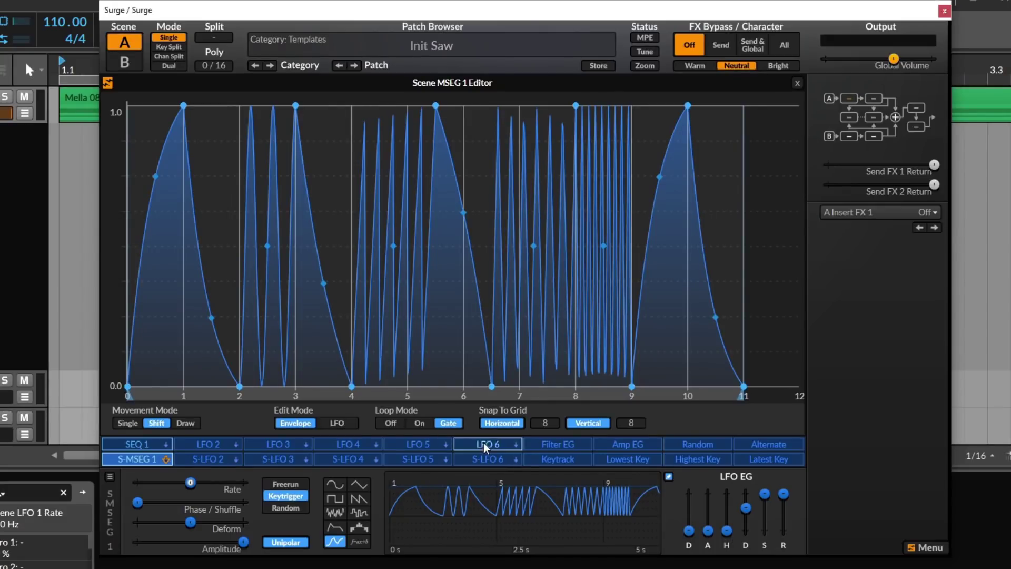
Raise the LFO EG's attack, hold and decay, set sustain to minimum and lower release to around the middle
drag(708, 530, 708, 503)
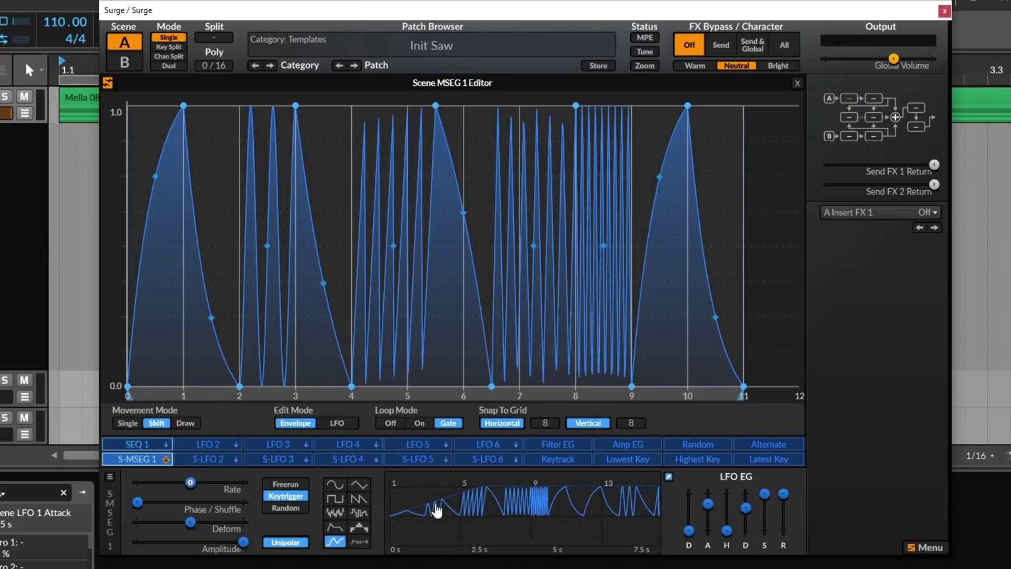
mouse_move(735, 527)
mouse_down()
mouse_move(733, 504)
mouse_move(748, 534)
mouse_up()
drag(765, 494, 784, 509)
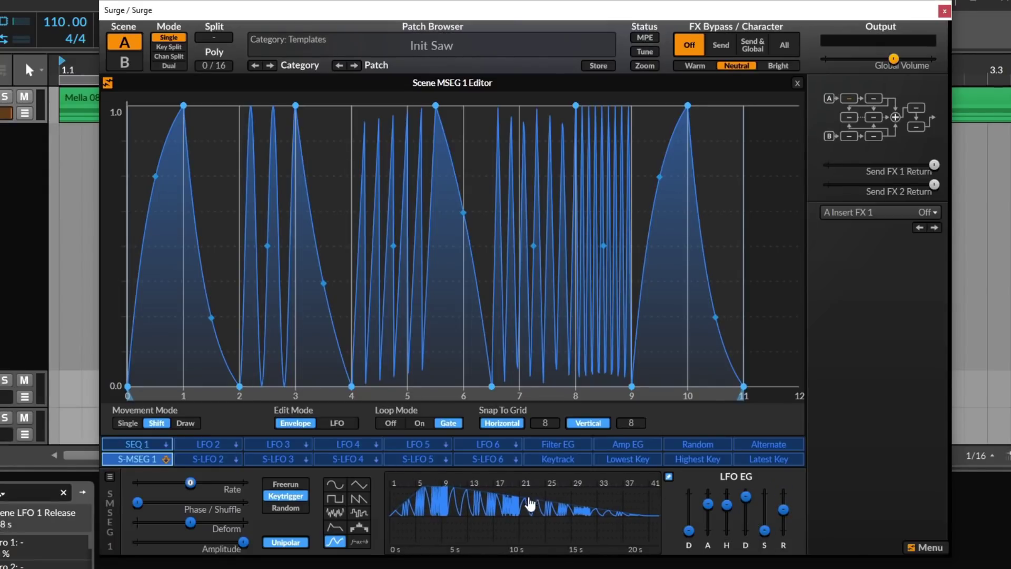
Try a strongly negative deform on the scene MSEG, then raise it to maximum
drag(190, 522, 145, 522)
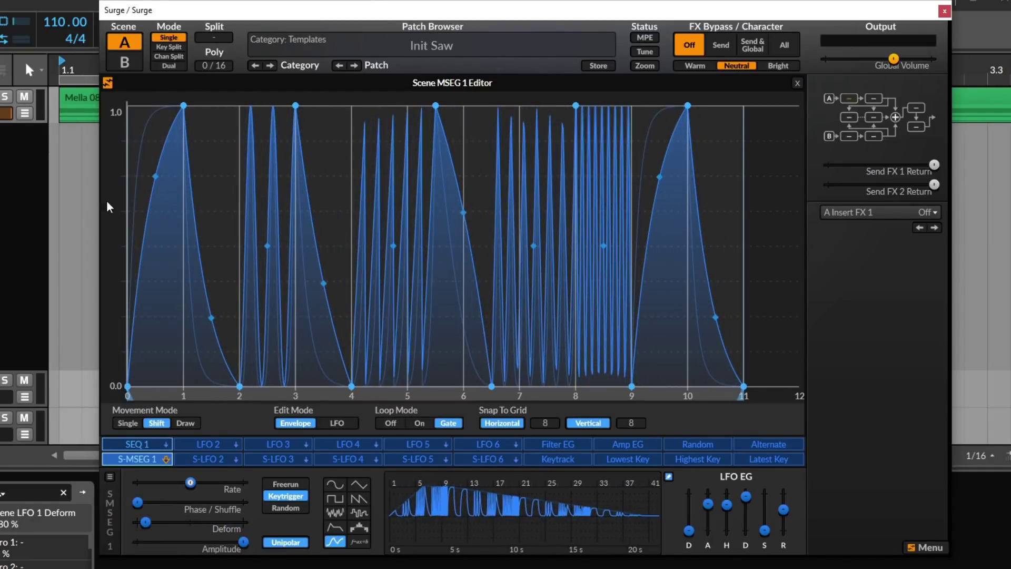
drag(141, 522, 242, 522)
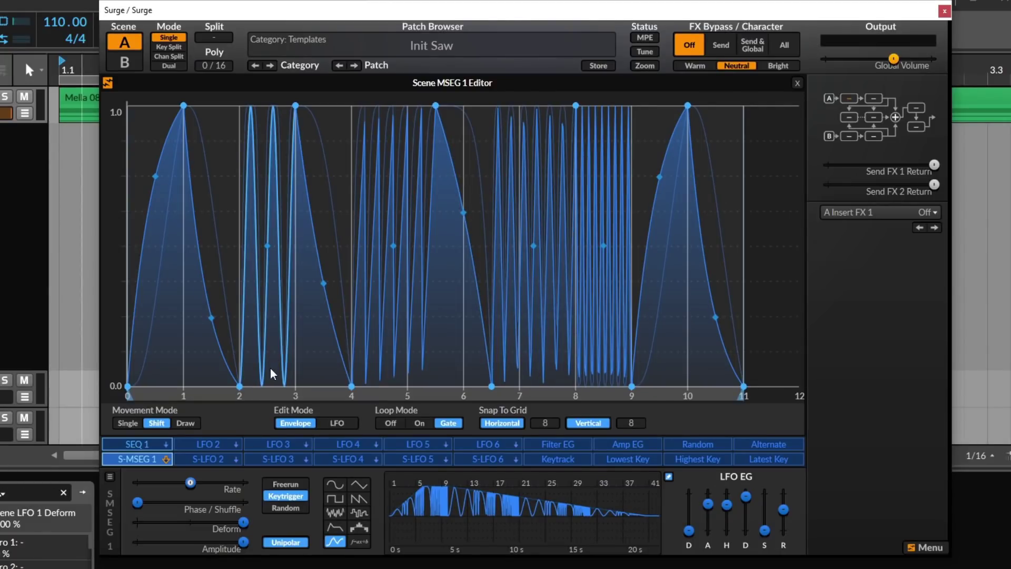
Close the scene MSEG editor, switch the skin to Royal Surge and move the plugin window lower on the screen
click(798, 83)
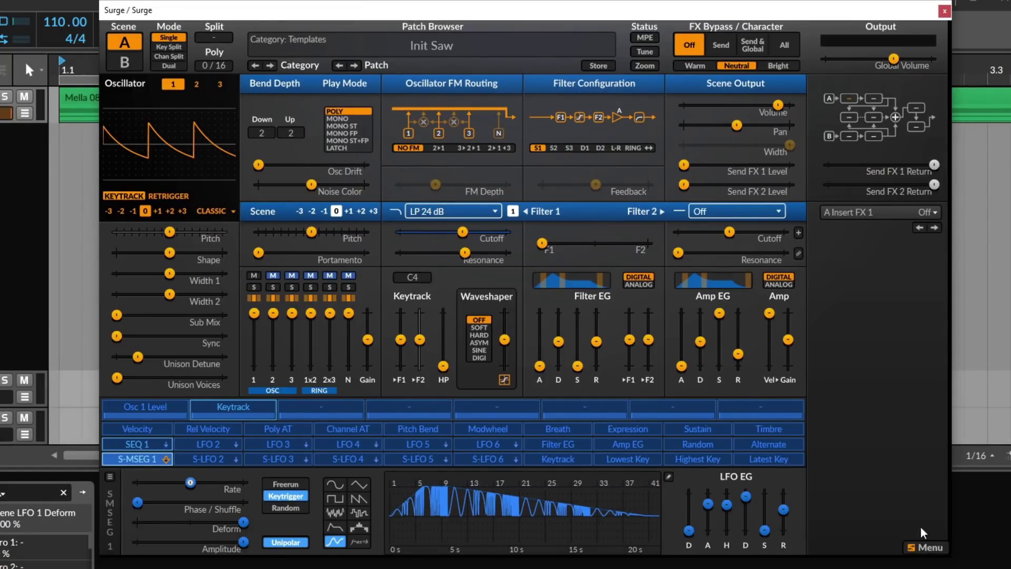
click(921, 550)
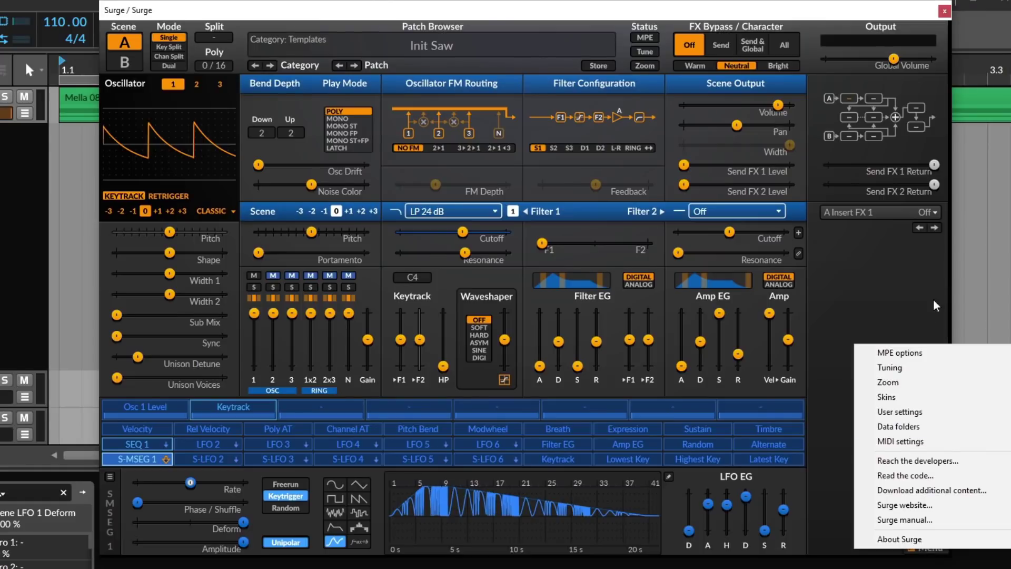
mouse_move(920, 363)
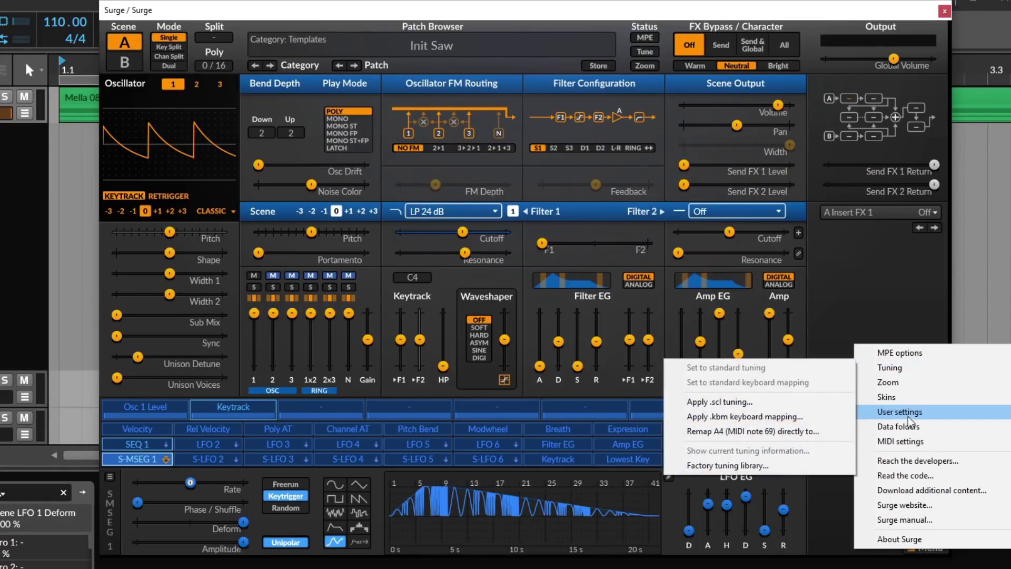
mouse_move(915, 395)
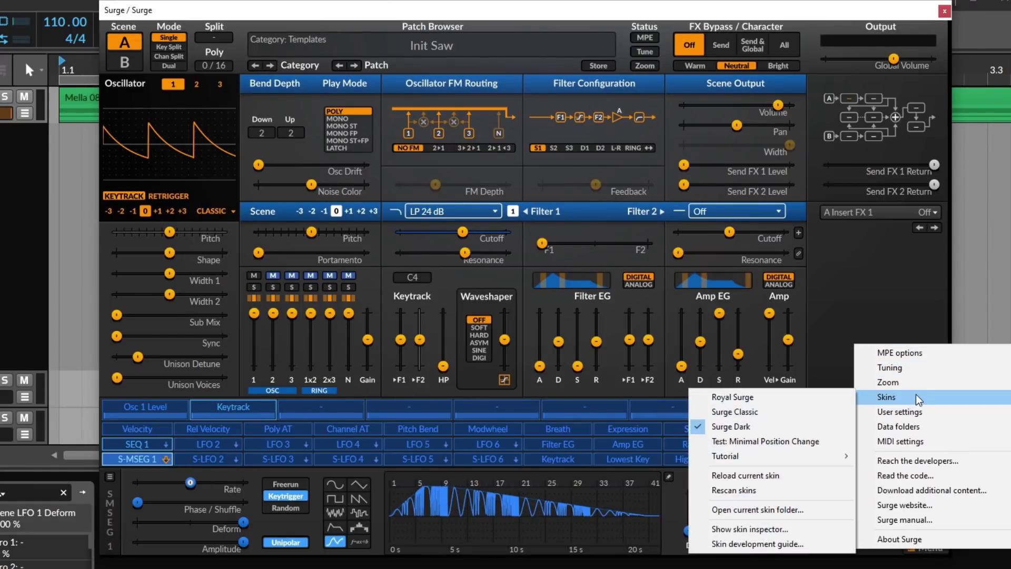
click(763, 400)
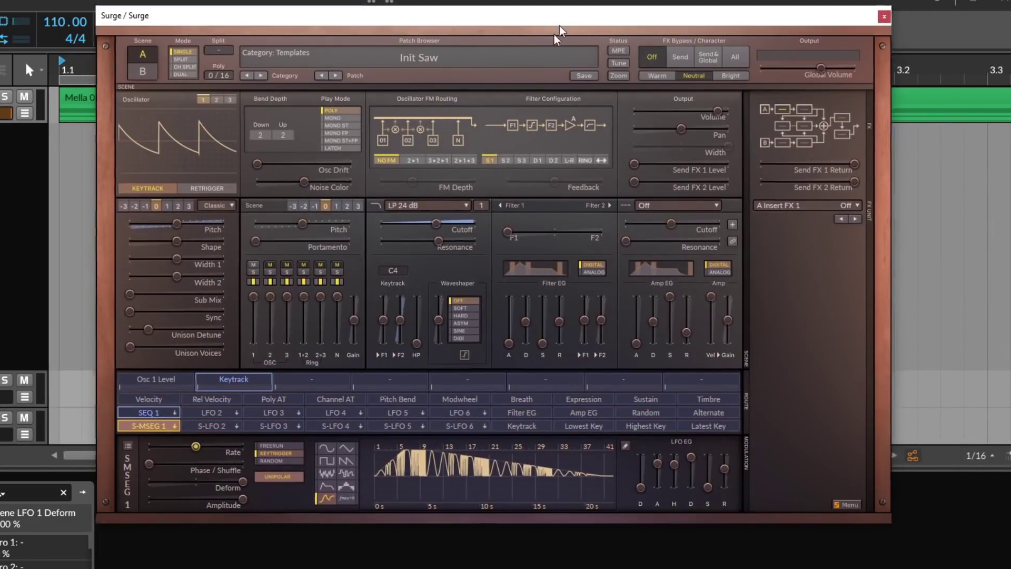
drag(560, 26, 505, 112)
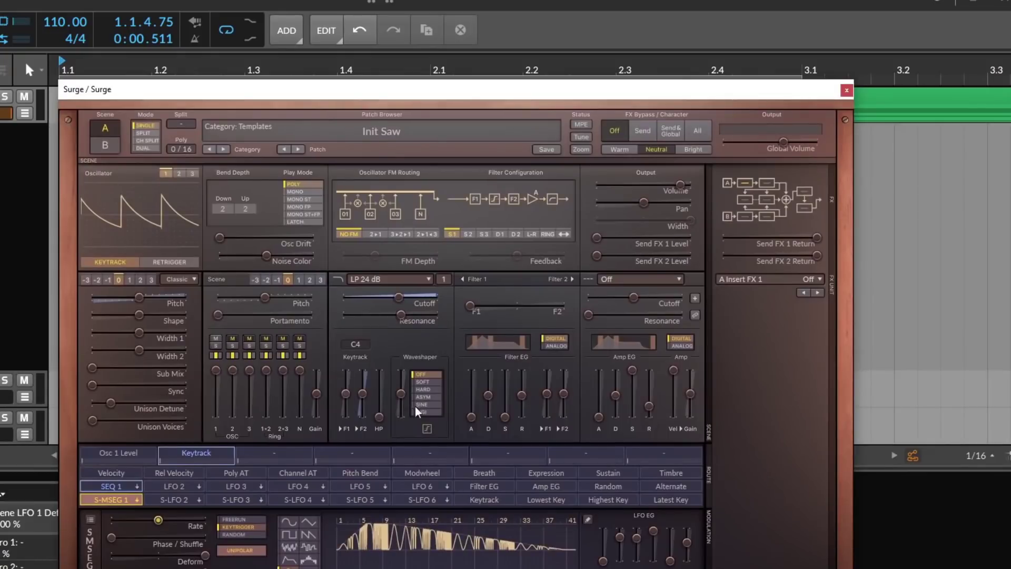
Try the Surge Classic skin, then return the interface to the Surge Dark skin
click(815, 371)
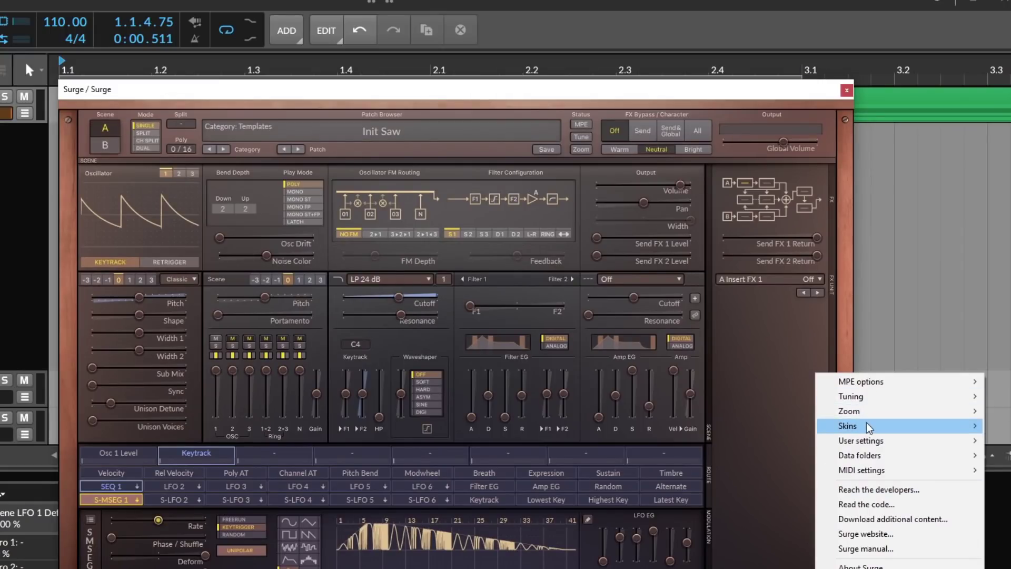
mouse_move(867, 422)
click(698, 440)
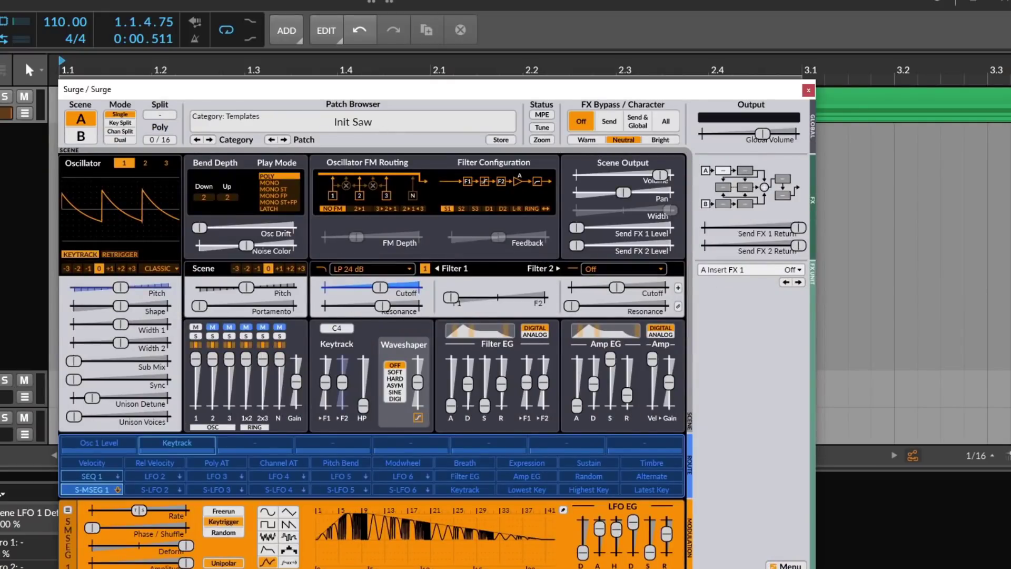
click(777, 564)
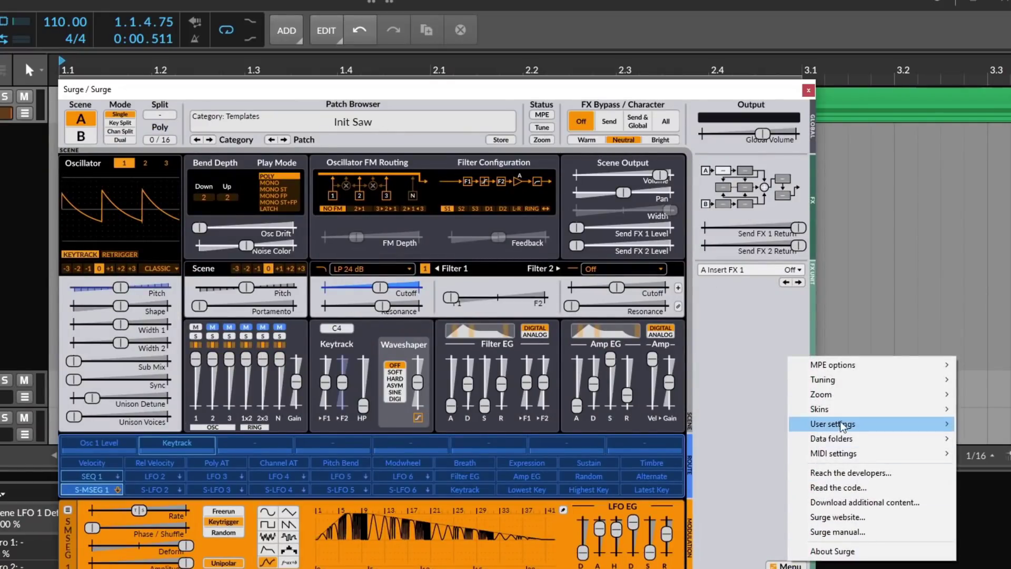
mouse_move(842, 411)
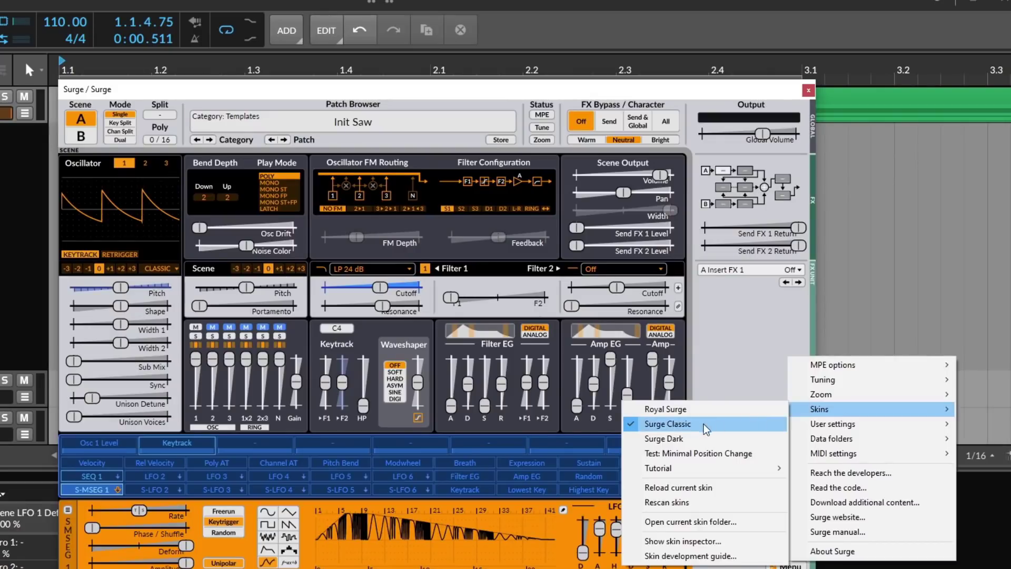
click(692, 443)
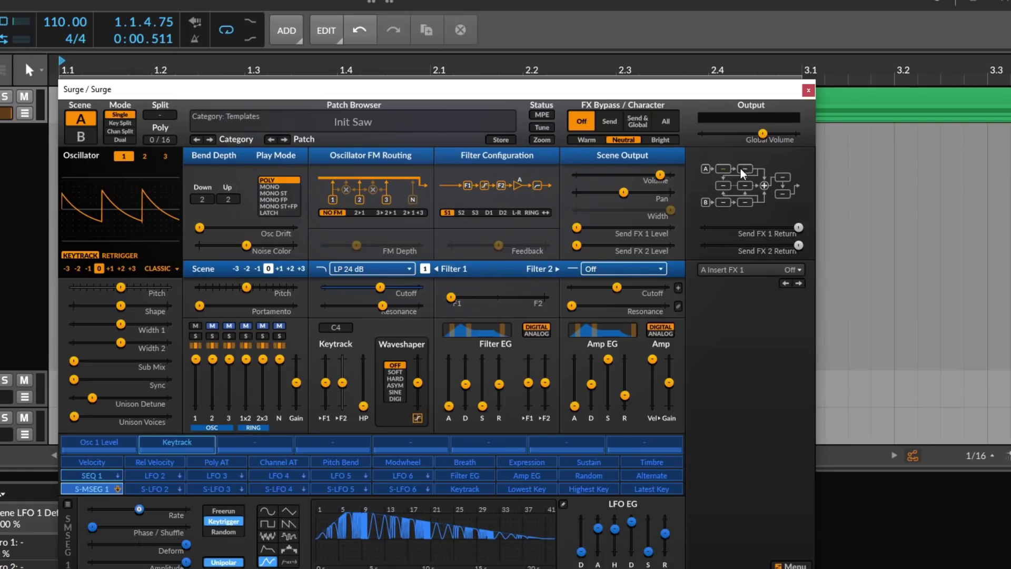
click(710, 270)
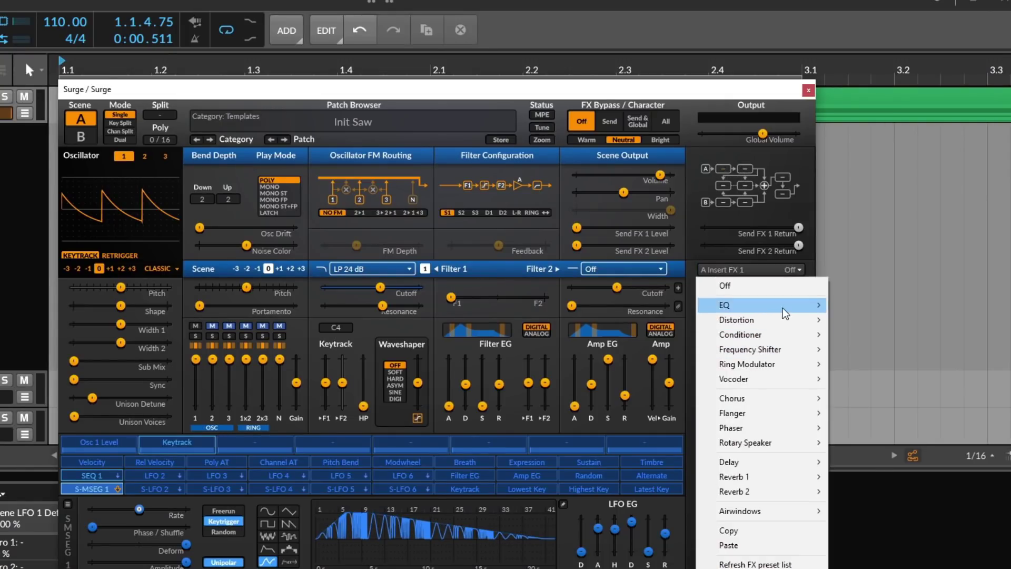
mouse_move(811, 319)
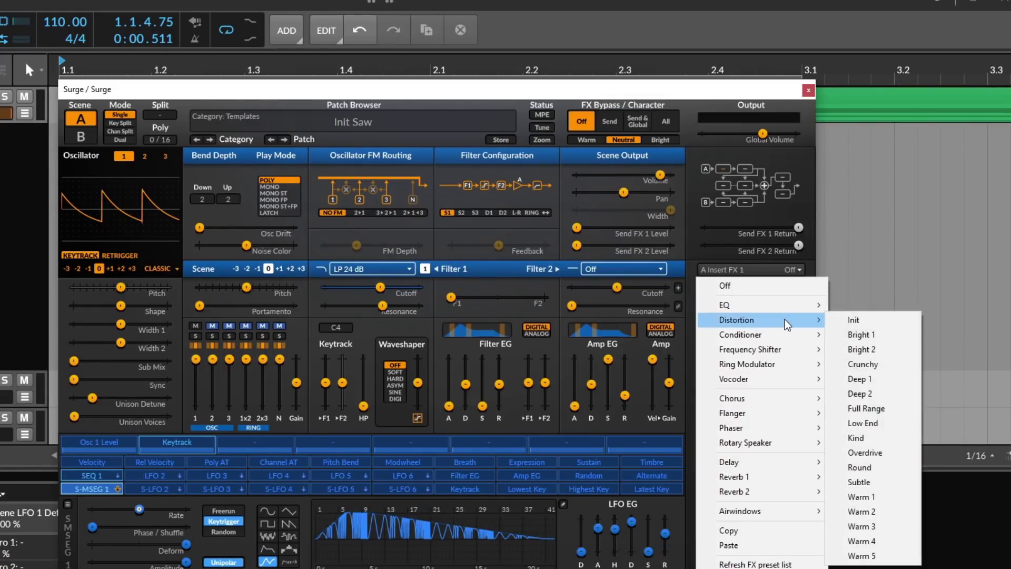
mouse_move(785, 306)
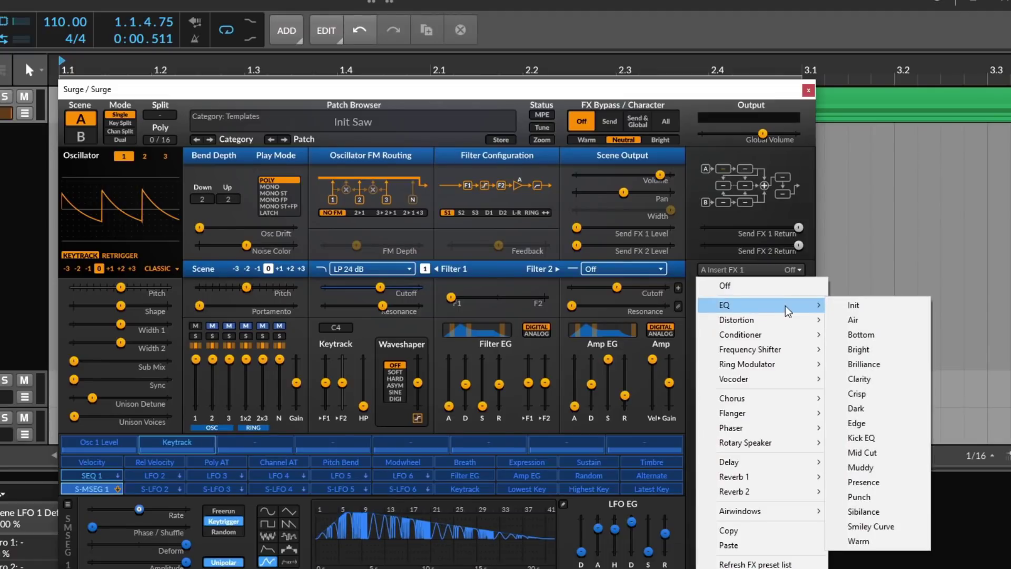
click(683, 419)
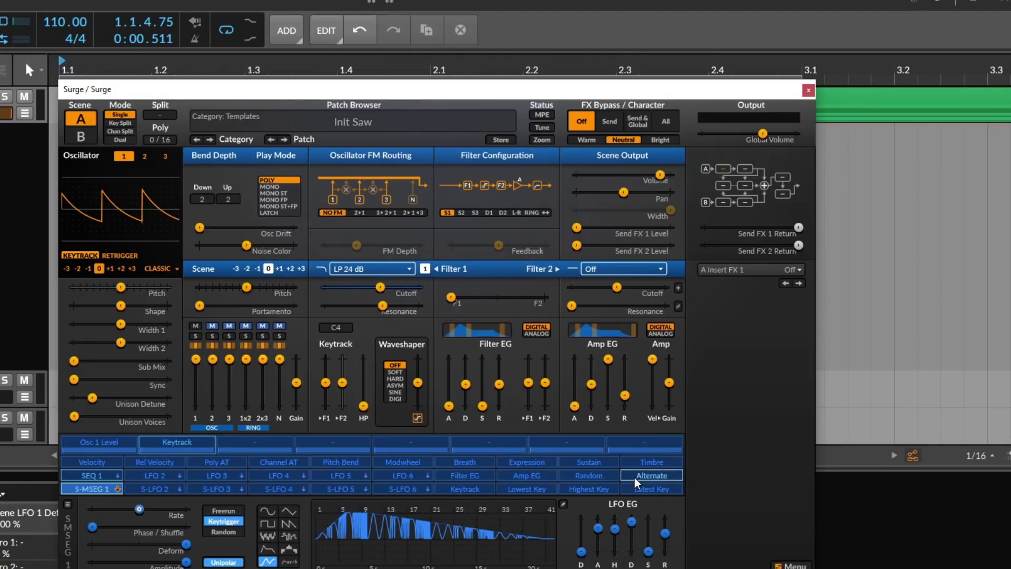
key(alt+space)
key(Escape)
Assign Random as a modulator to oscillator 1's Shape and raise the global volume to maximum
click(596, 478)
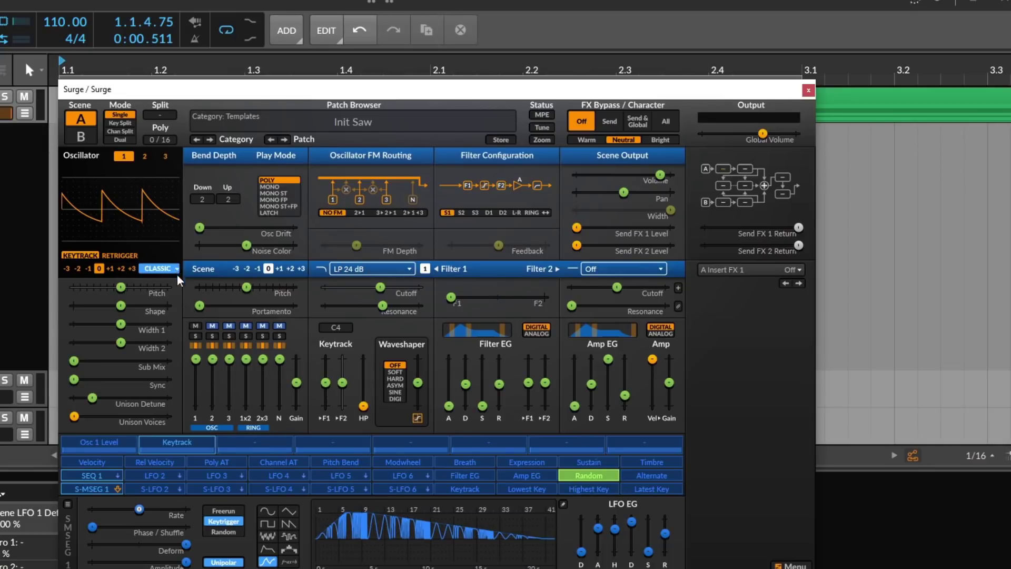
drag(121, 305, 146, 305)
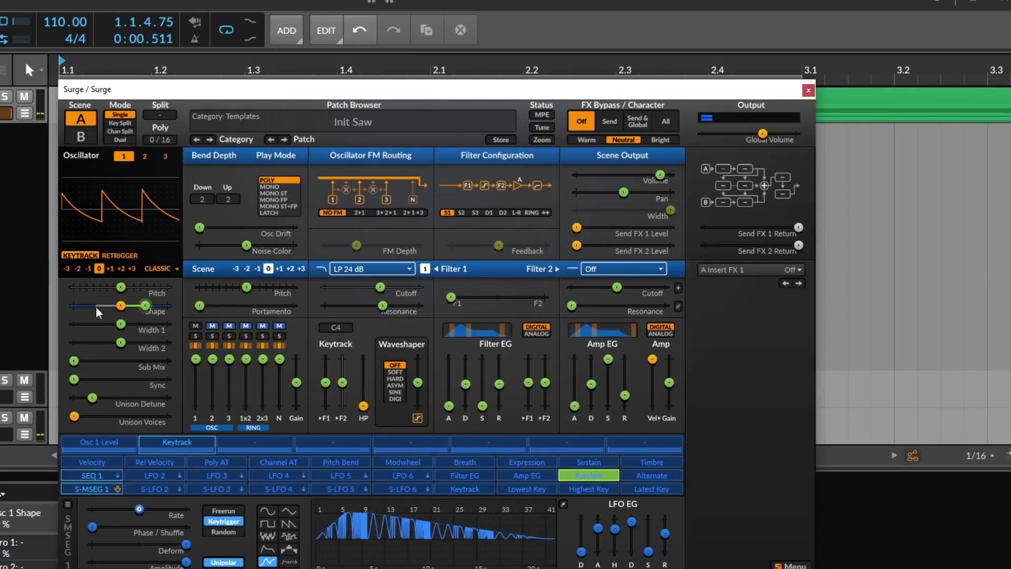
drag(764, 135, 797, 134)
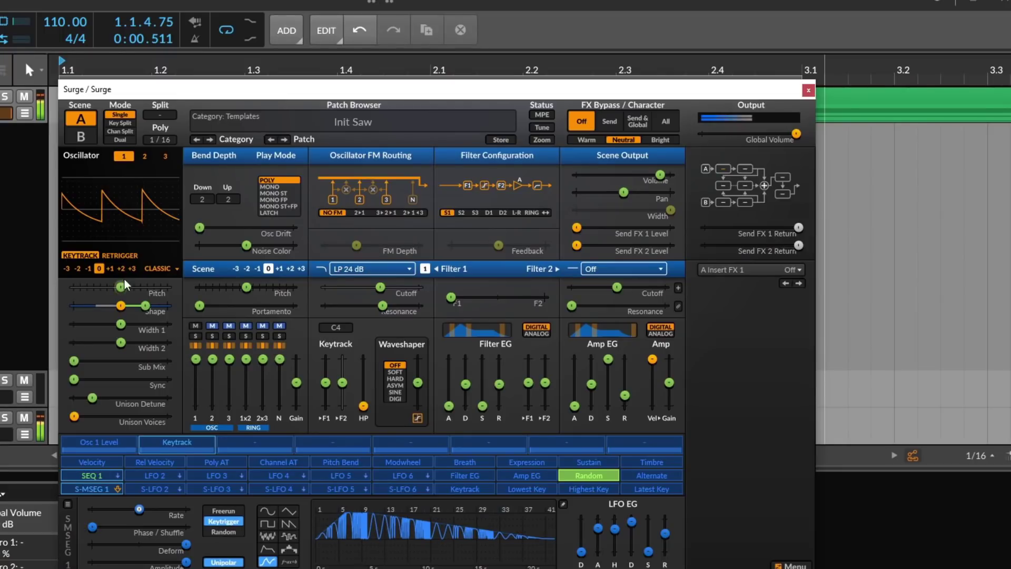
Try Random modulation on oscillator 1's Pitch, then clear the Random modulation from both Pitch and Shape
drag(123, 286, 156, 288)
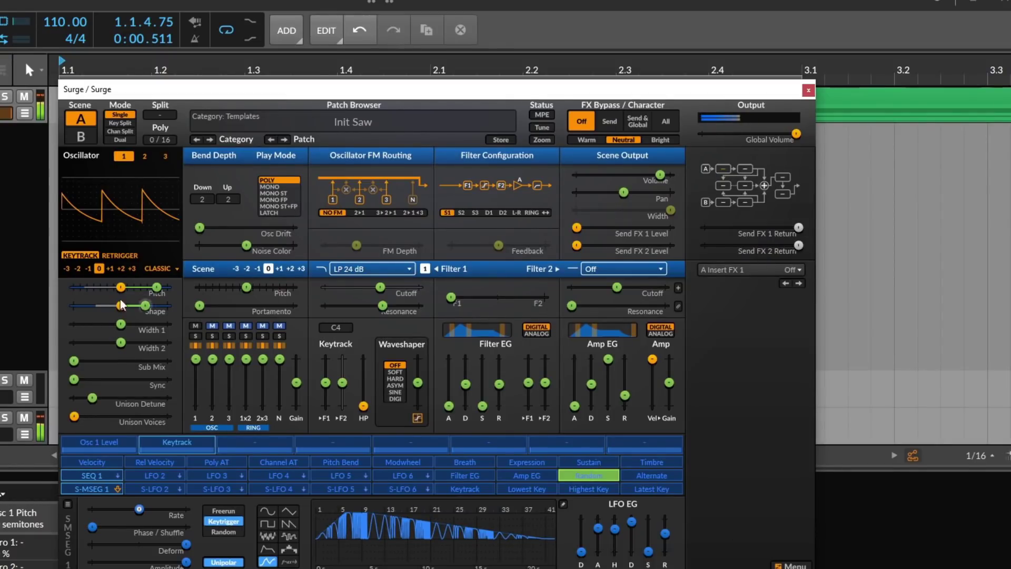
mouse_move(158, 288)
drag(157, 287, 121, 287)
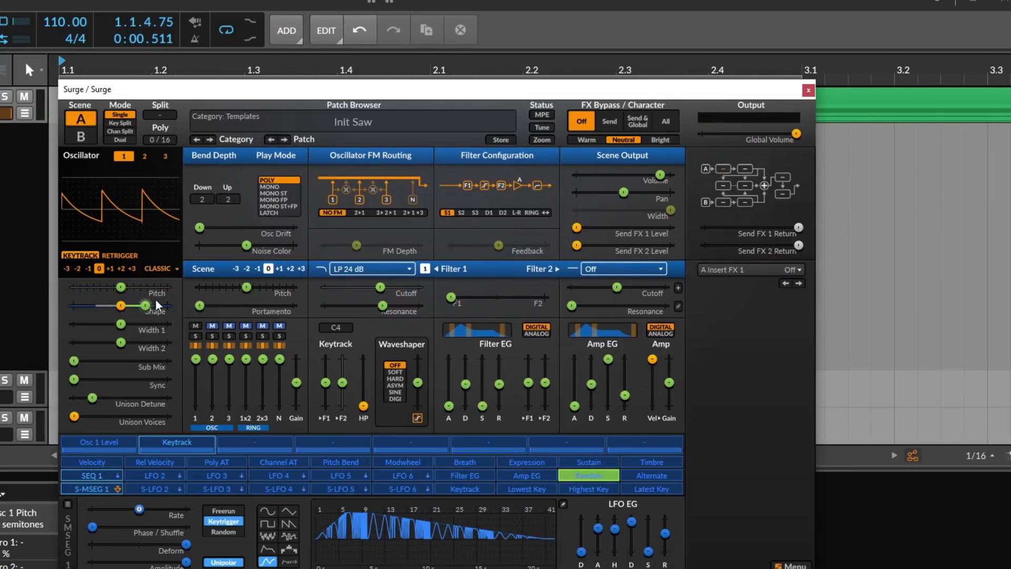
mouse_move(143, 309)
Try Alternate modulation on oscillator 1's Pitch, increase its depth to maximum, then reset it
click(644, 476)
drag(121, 287, 142, 287)
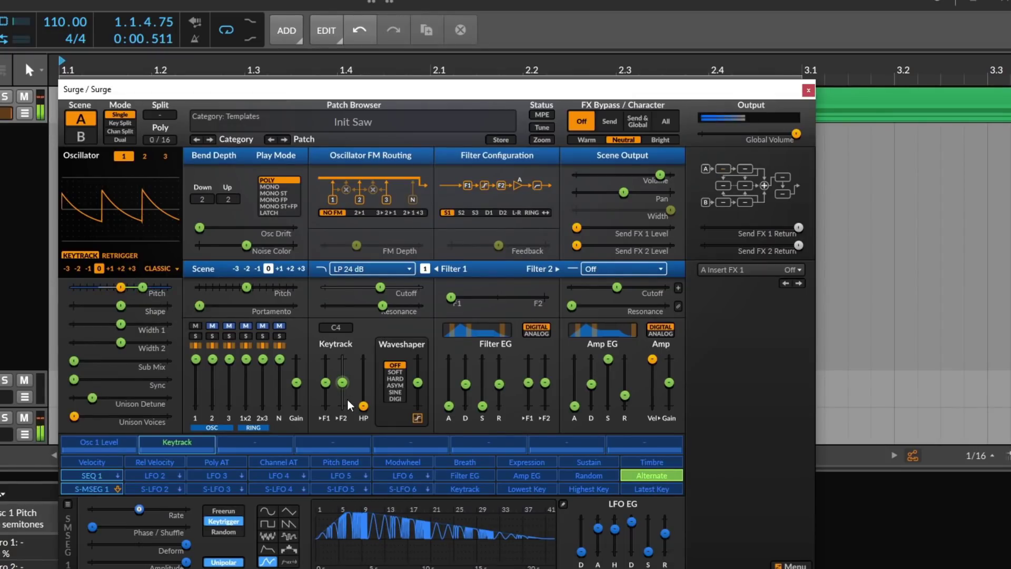
drag(143, 287, 169, 290)
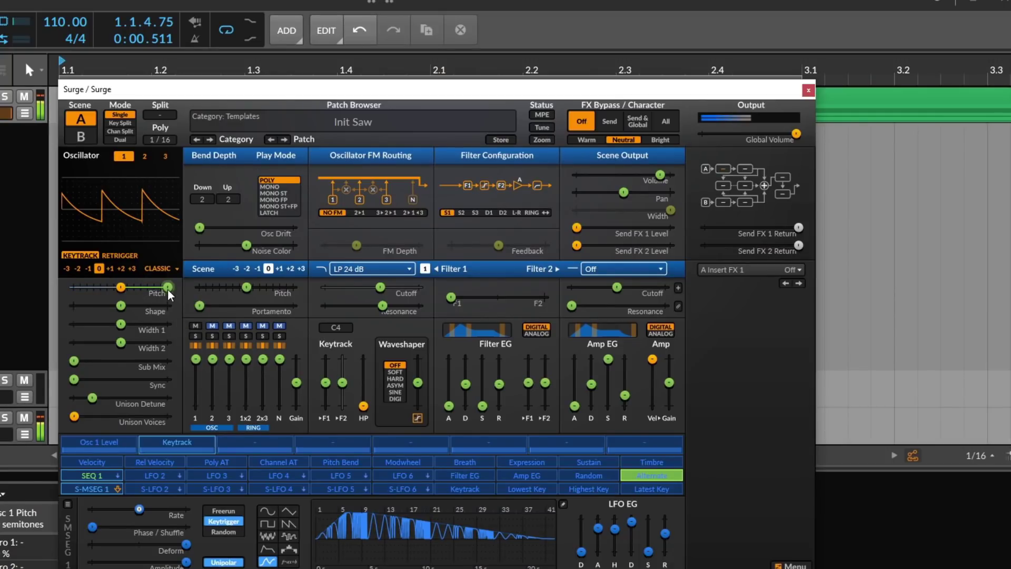
double_click(168, 288)
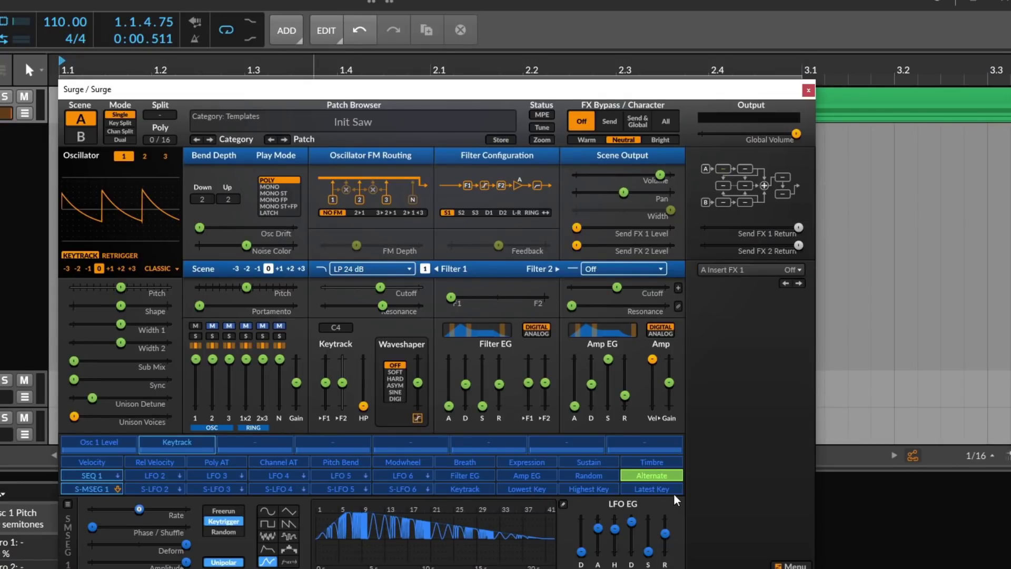
Load the Reverb 1 preset Hall 2 into Send FX 1 and raise the scene's Send FX 1 Level
click(723, 188)
click(735, 270)
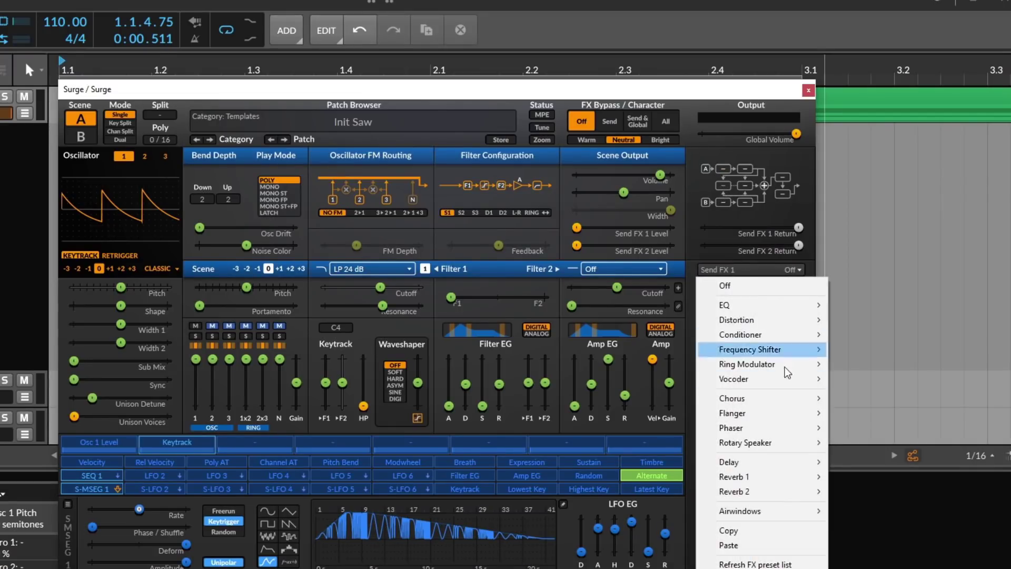
mouse_move(773, 478)
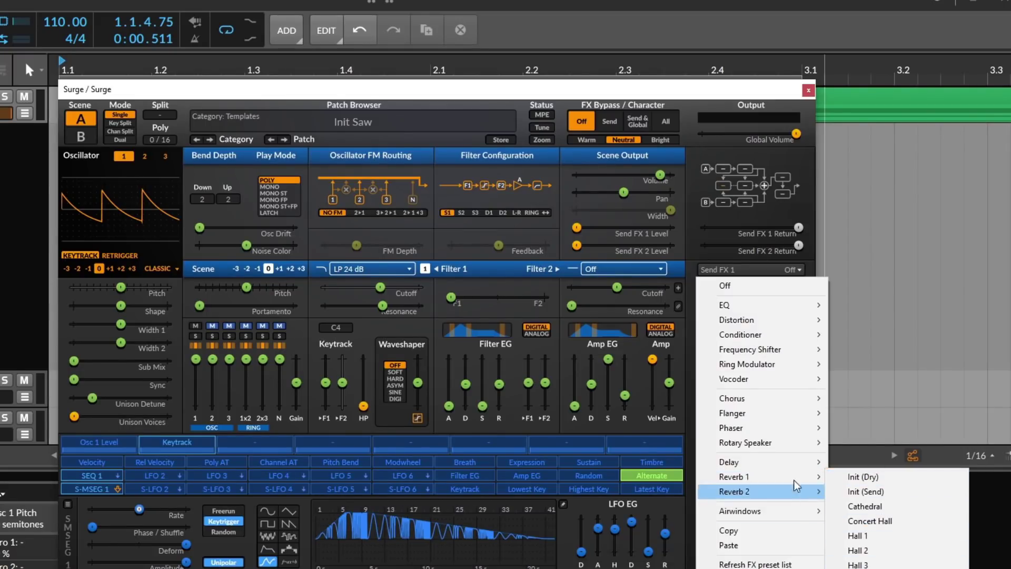
click(878, 556)
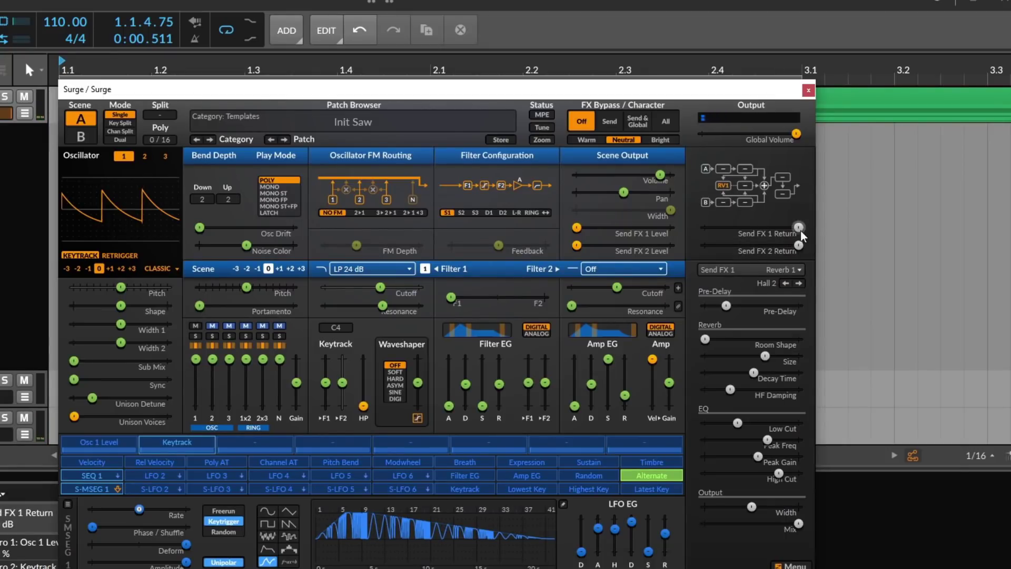
drag(579, 229, 608, 228)
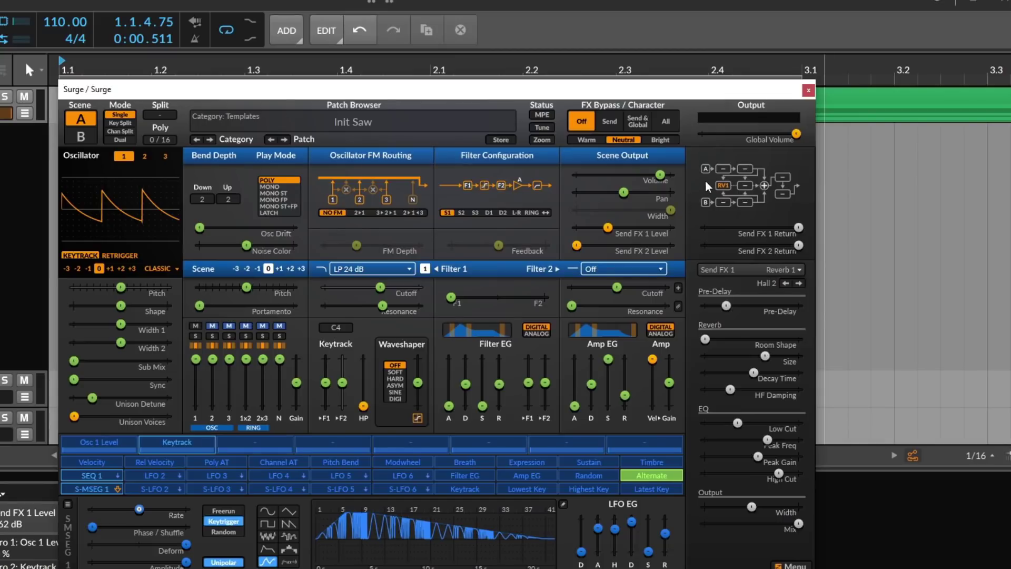
Load the Chorus preset Faster into A Insert FX 1
click(723, 168)
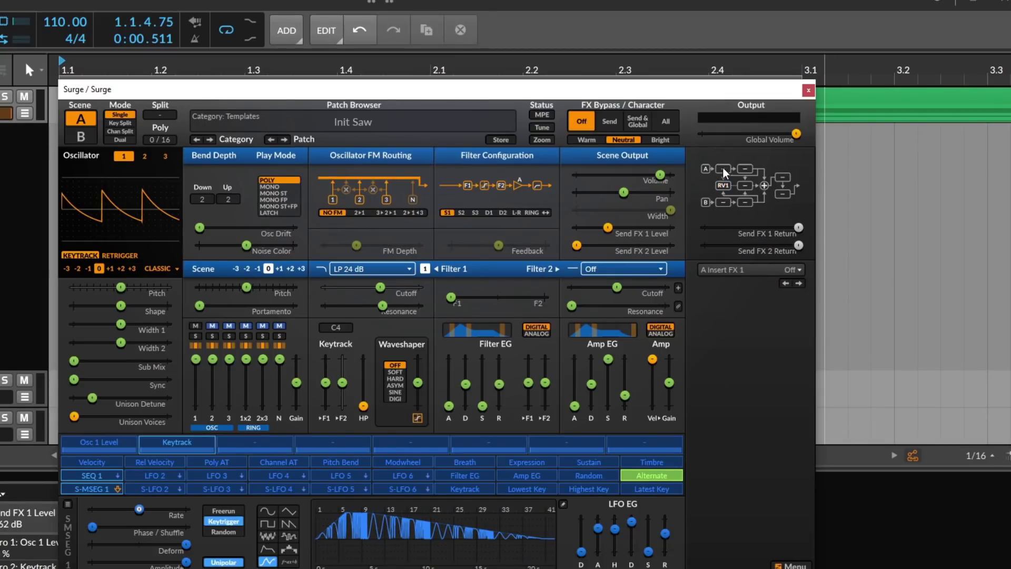
click(728, 270)
mouse_move(766, 412)
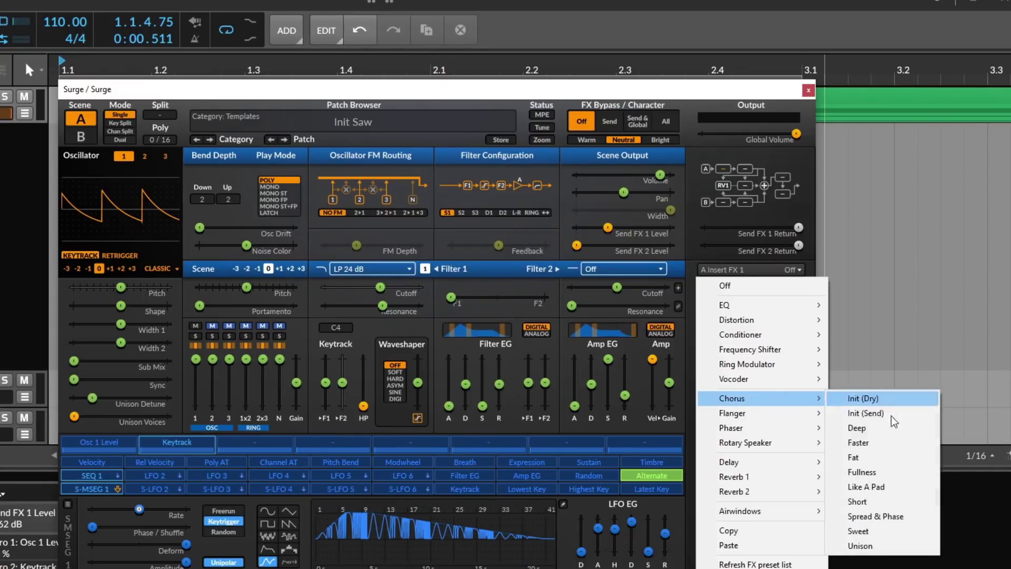
click(908, 439)
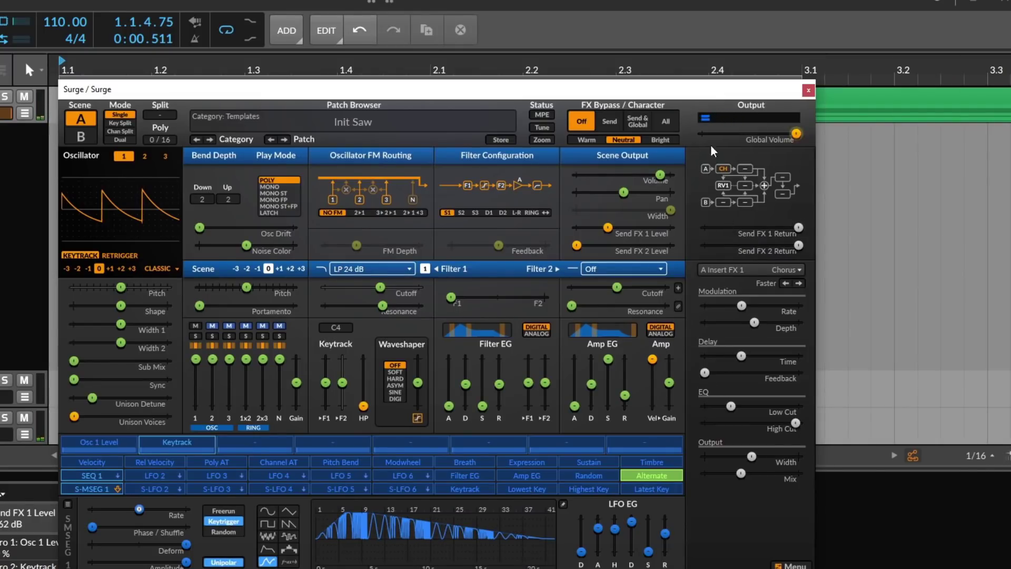
Load the Airwindows Bright Ambience effect into A Insert FX 2 and set its mix near maximum
click(743, 169)
click(721, 270)
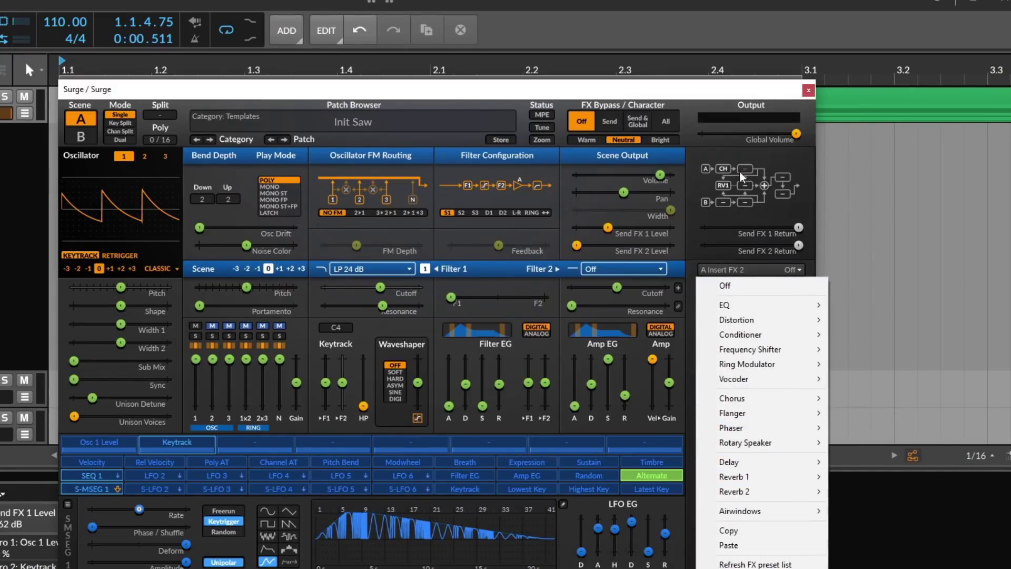
mouse_move(797, 513)
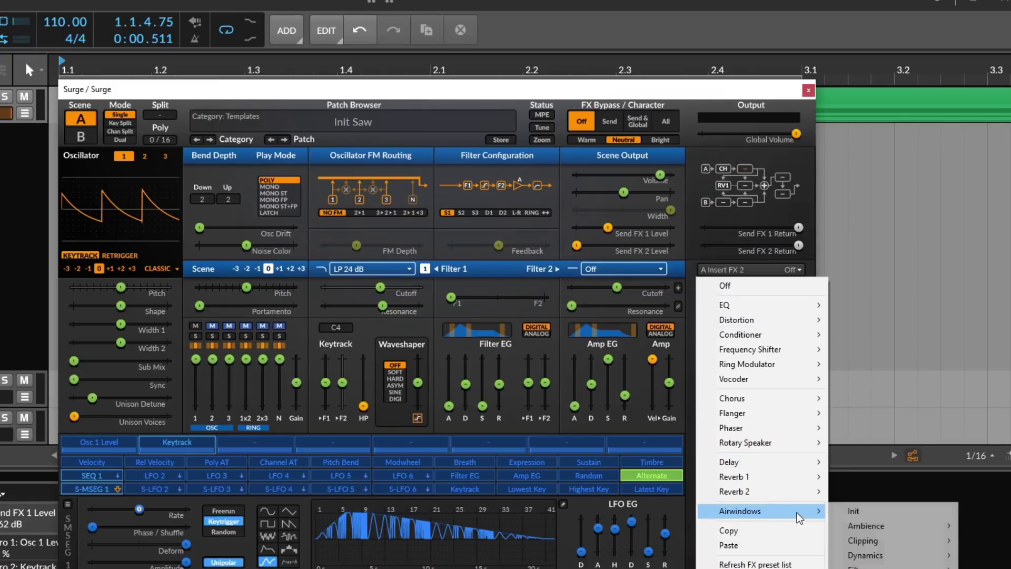
mouse_move(912, 529)
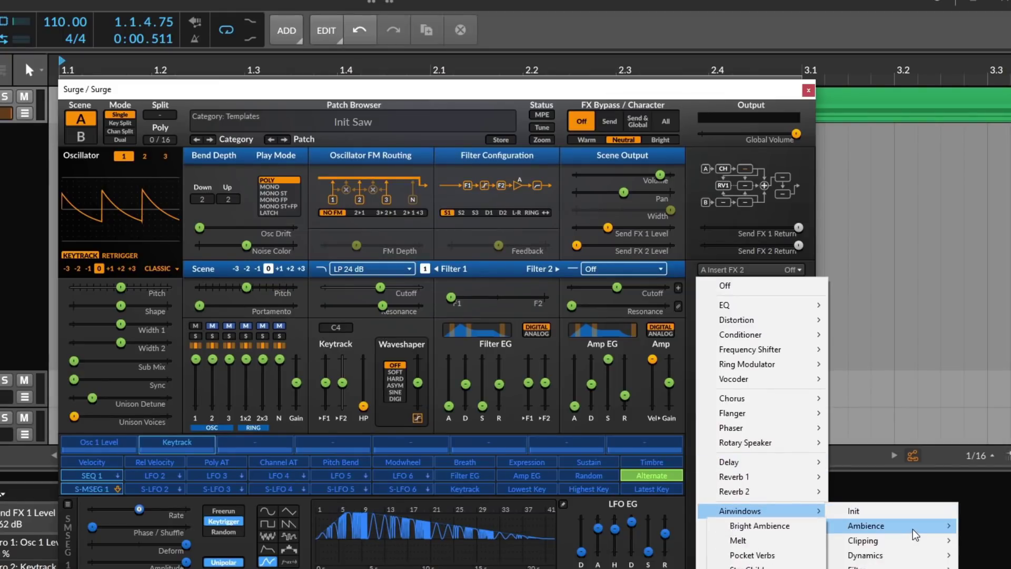
click(793, 529)
drag(737, 337, 761, 389)
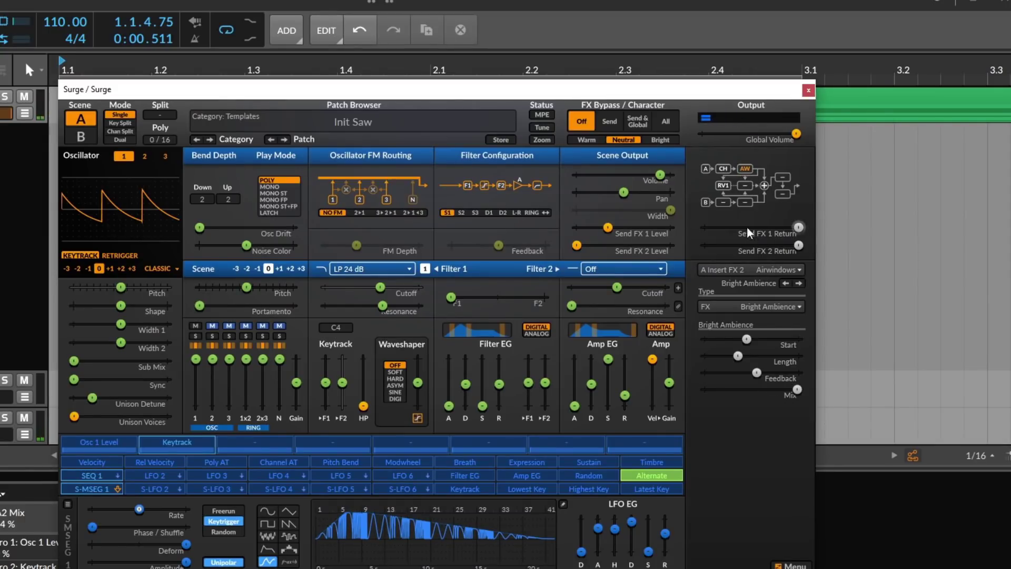
Load the Airwindows Cojones effect into A Insert FX 2 and try out its parameters
click(751, 268)
mouse_move(801, 514)
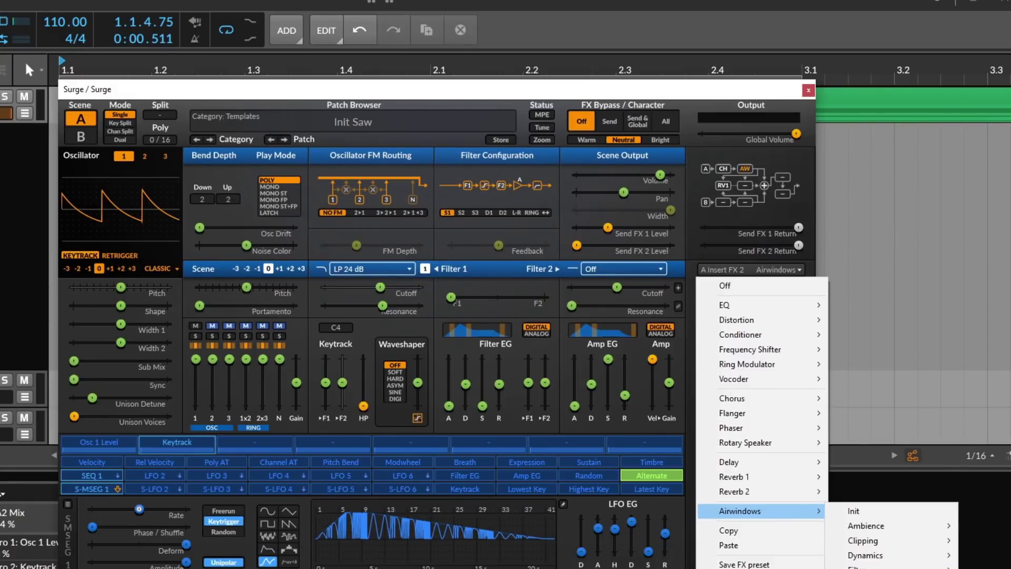
mouse_move(890, 567)
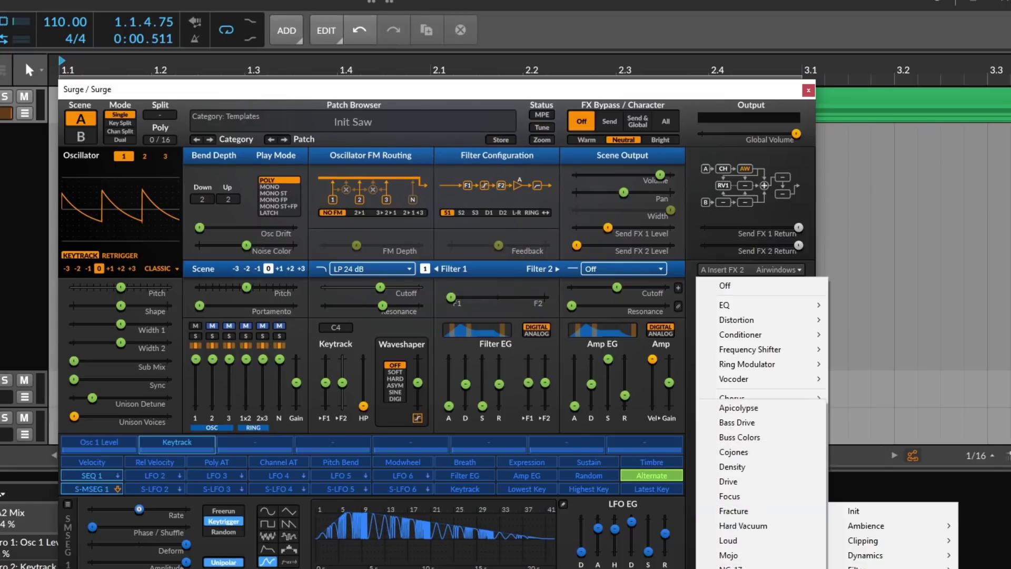
click(718, 453)
drag(752, 338, 786, 389)
Switch A Insert FX 2 to the Airwindows Focus type and try out its parameters
click(778, 305)
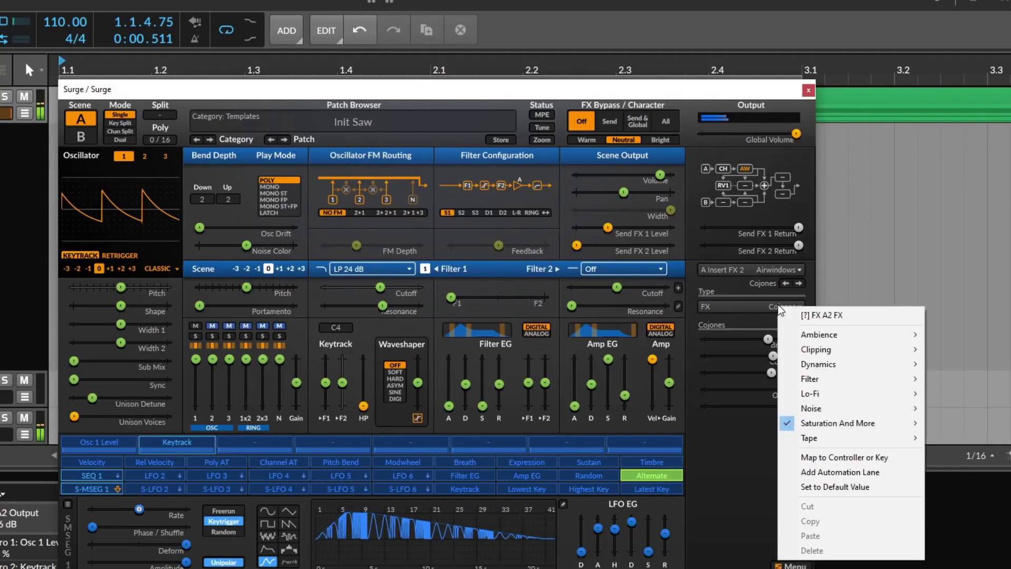
mouse_move(845, 418)
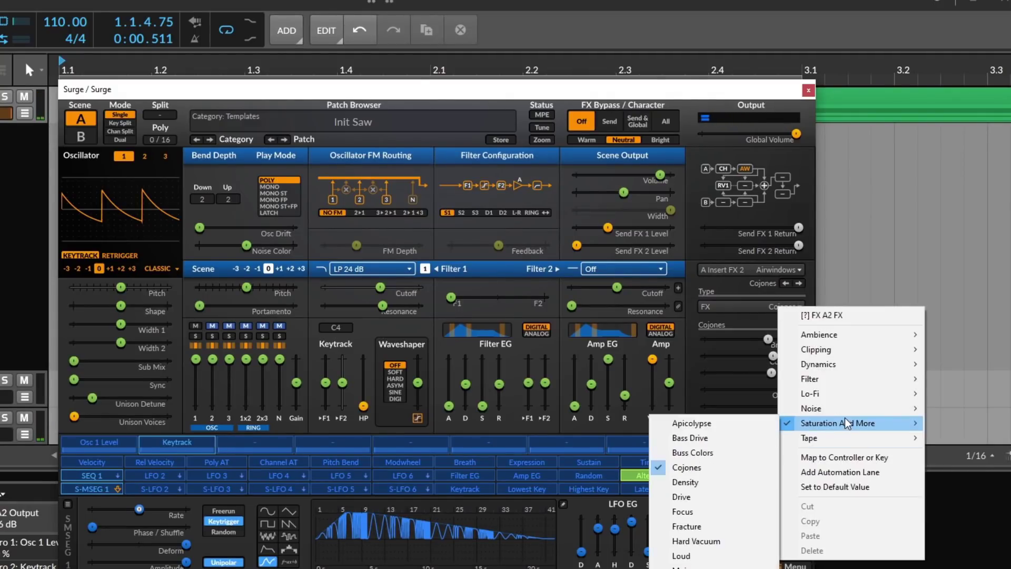
click(683, 511)
mouse_move(758, 341)
mouse_down()
mouse_move(753, 356)
mouse_move(768, 356)
mouse_up()
drag(705, 372, 752, 389)
Switch A Insert FX 2 to the Airwindows Slew 1 clipping type, try its Clamping, and return it to minimum
right_click(766, 310)
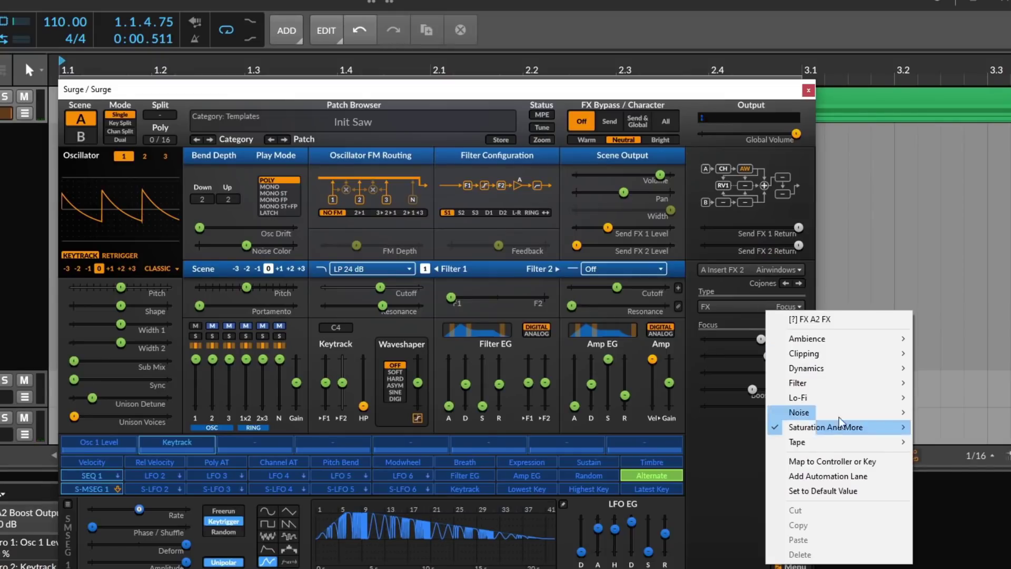
mouse_move(858, 384)
mouse_move(880, 359)
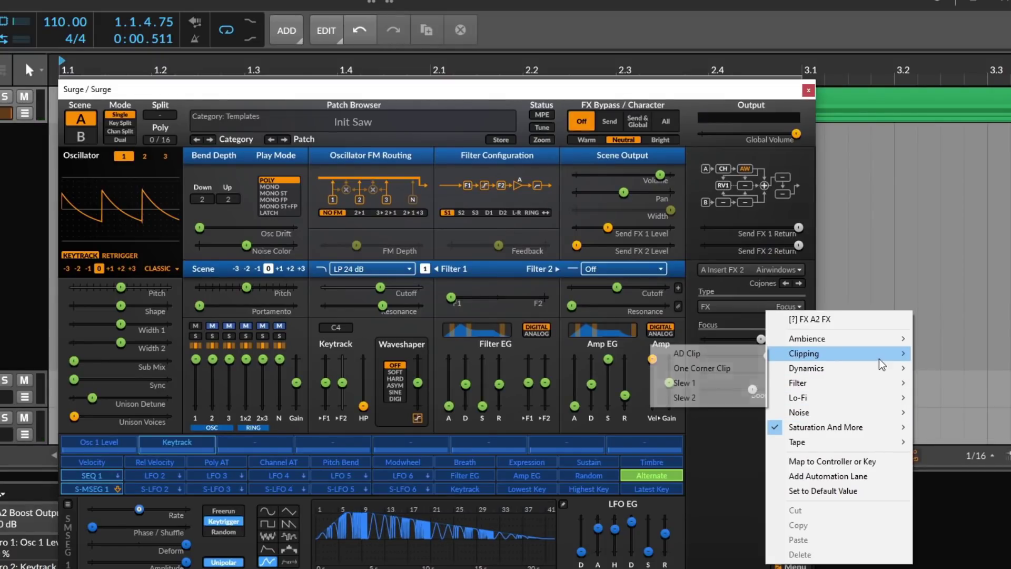
click(684, 383)
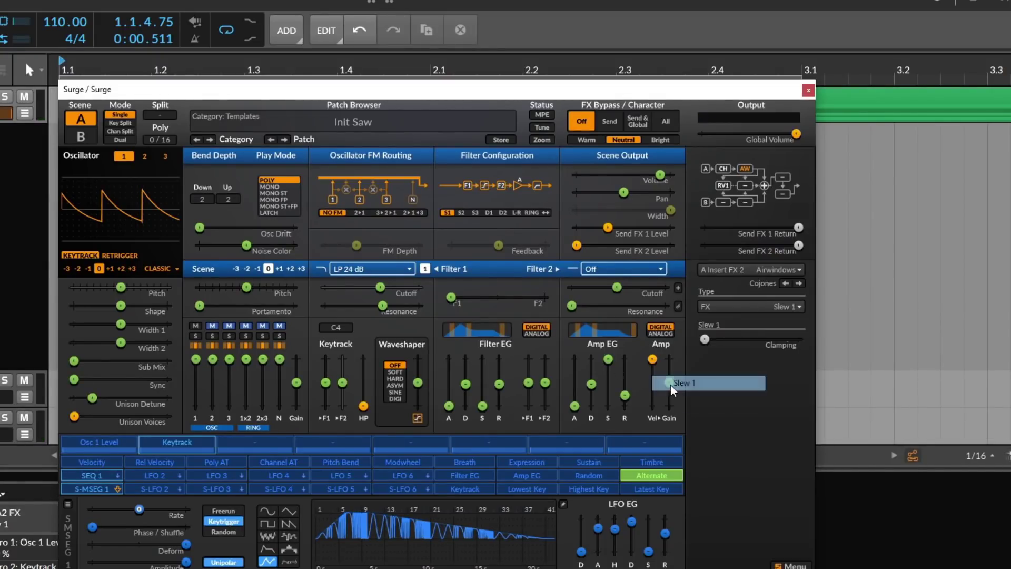
drag(729, 339, 705, 338)
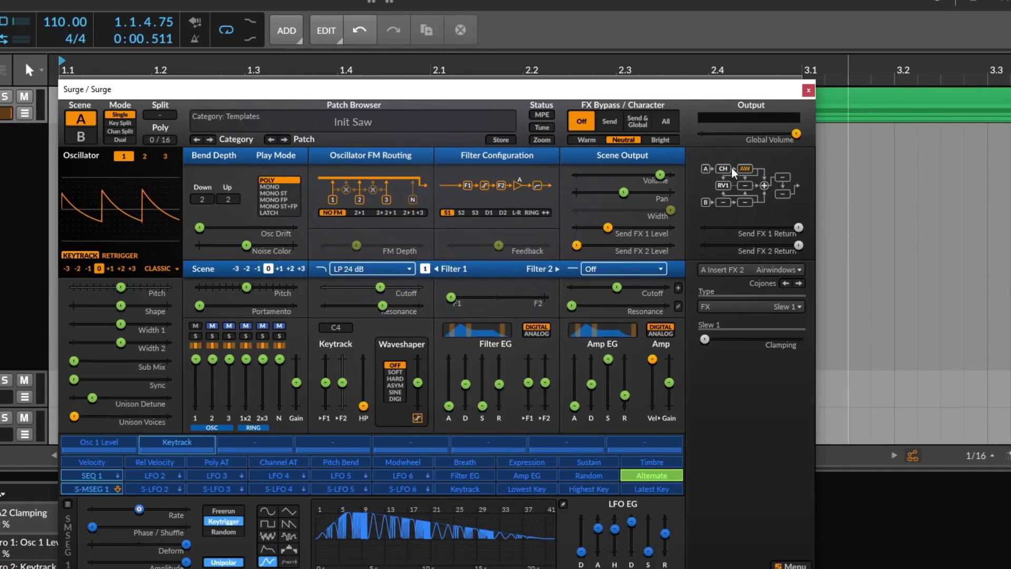
Select the empty Send FX 2 slot and slightly adjust the scene's Send FX 1 Level and the Send FX 1 Return
click(746, 186)
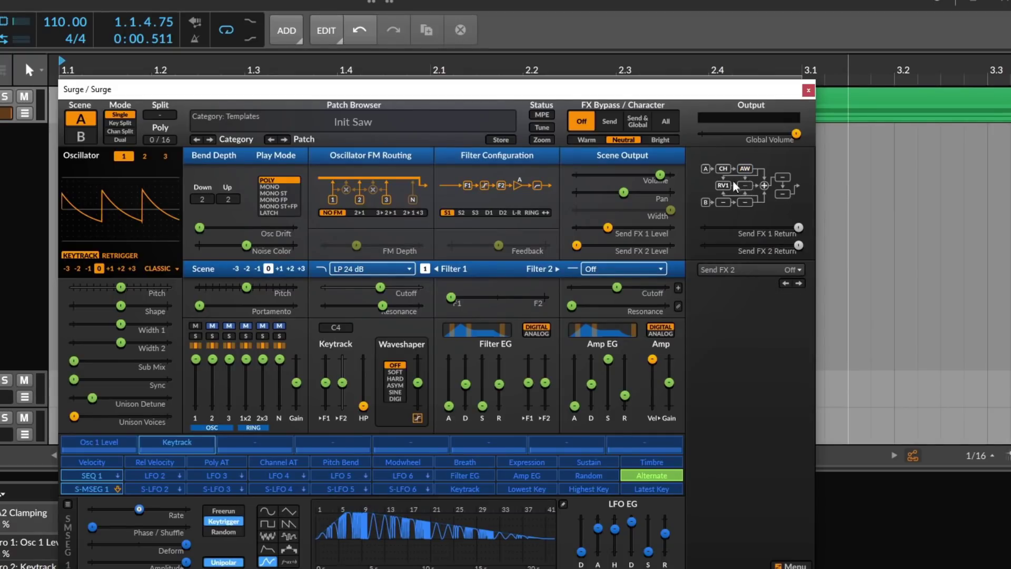
click(608, 228)
drag(609, 228, 609, 228)
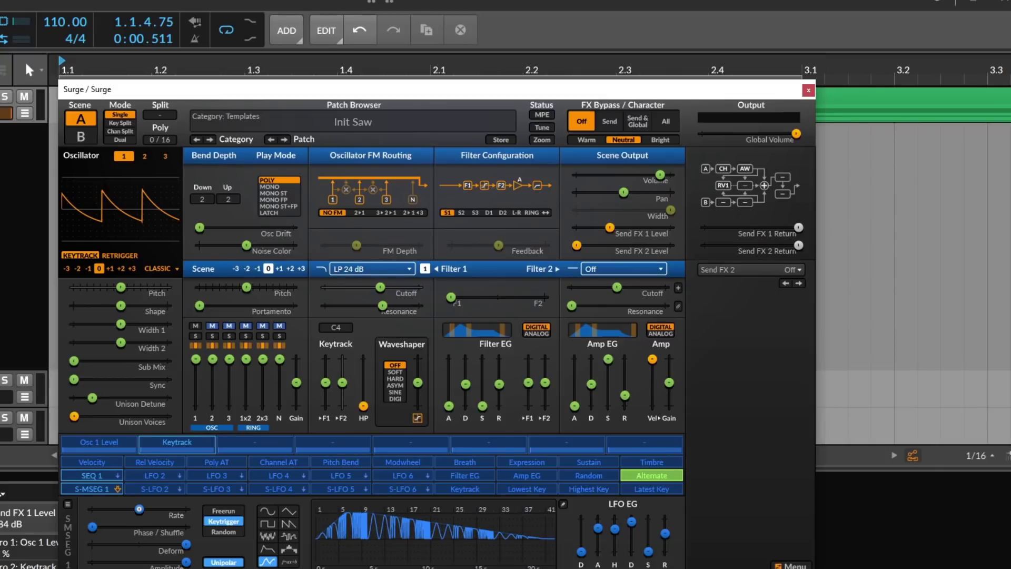
mouse_move(799, 227)
mouse_down()
mouse_move(737, 227)
mouse_move(798, 226)
mouse_up()
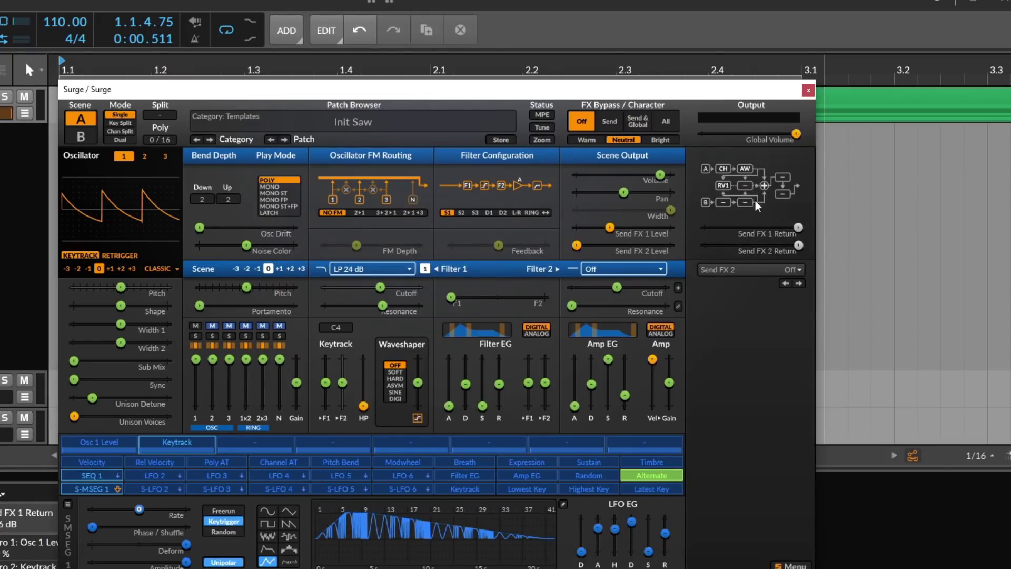
Load the Distortion preset Deep 1 into Global FX 1 and lower the Global Volume
click(785, 182)
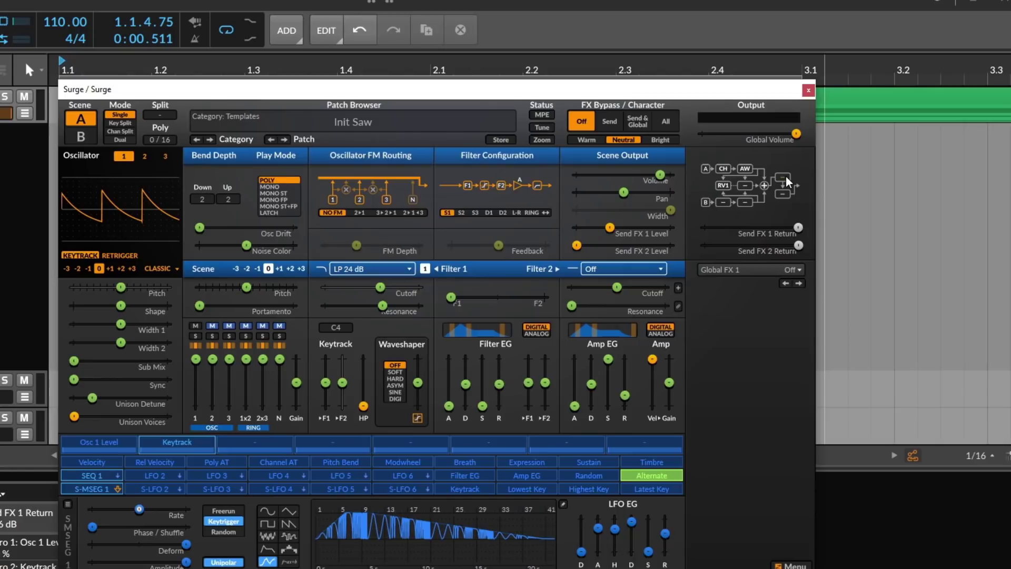
click(738, 271)
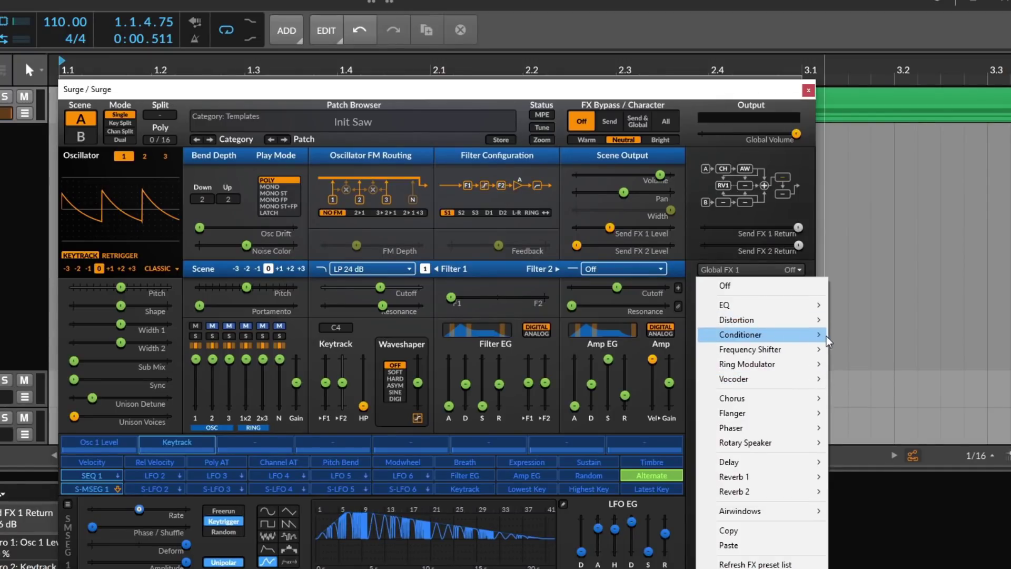
click(857, 379)
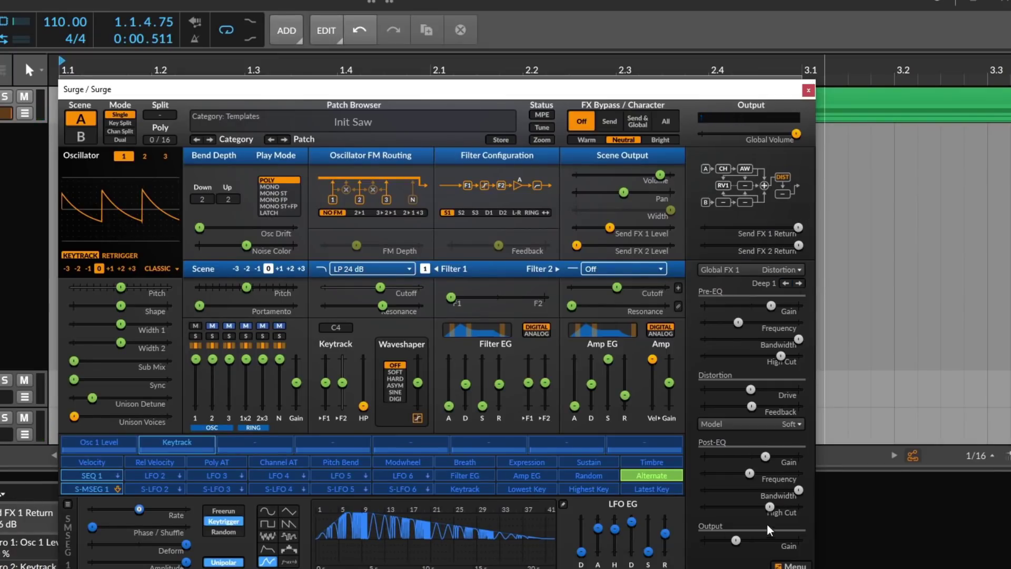
click(795, 133)
drag(796, 133, 763, 136)
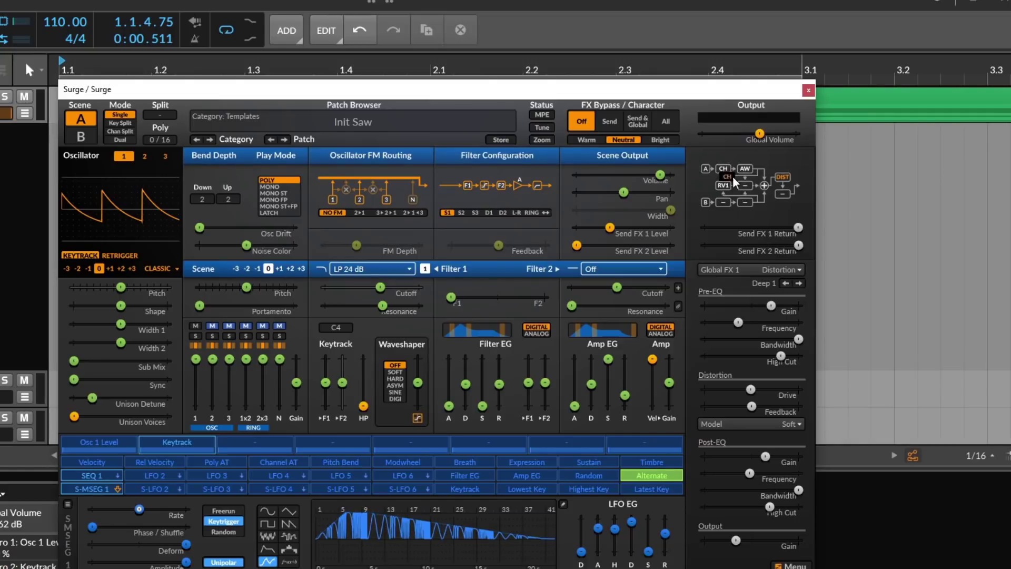
Move the Chorus effect from A Insert FX 1 to Send FX 2 and on to B Insert FX 1
click(748, 186)
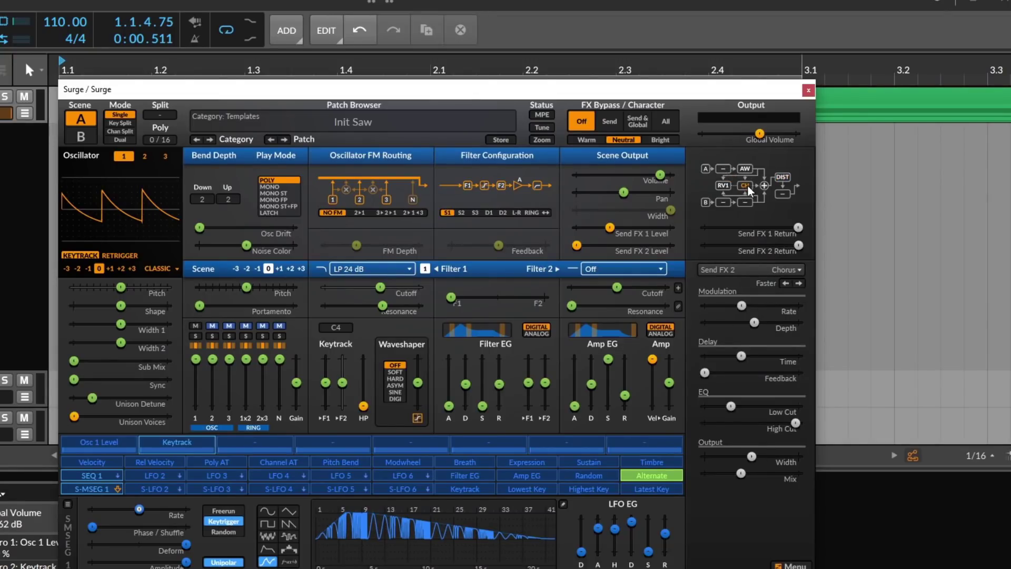
drag(731, 200, 726, 200)
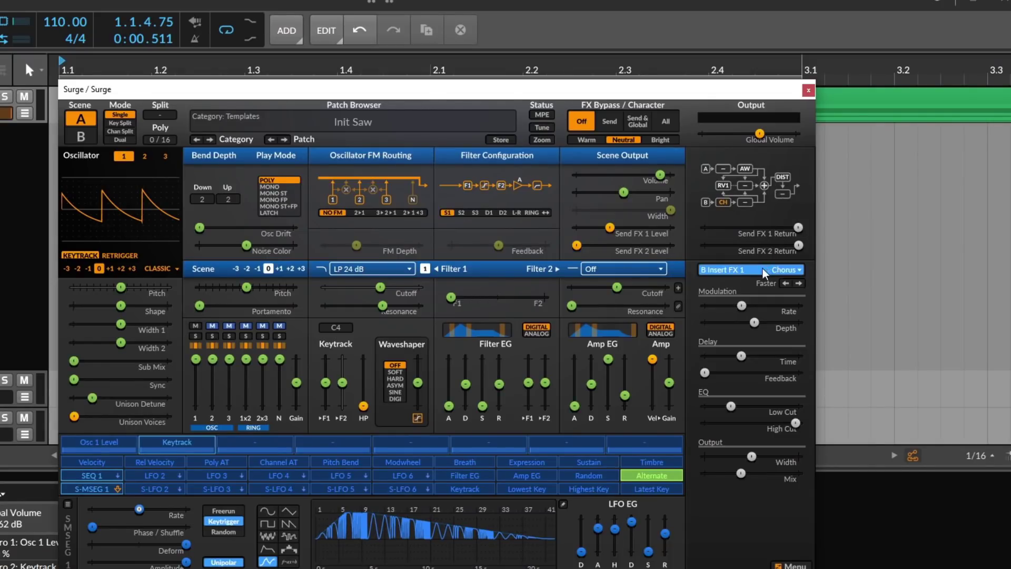
Move the Surge window off the device chain and add the SurgeEffectsBank plug-in after Surge
drag(570, 91, 718, 0)
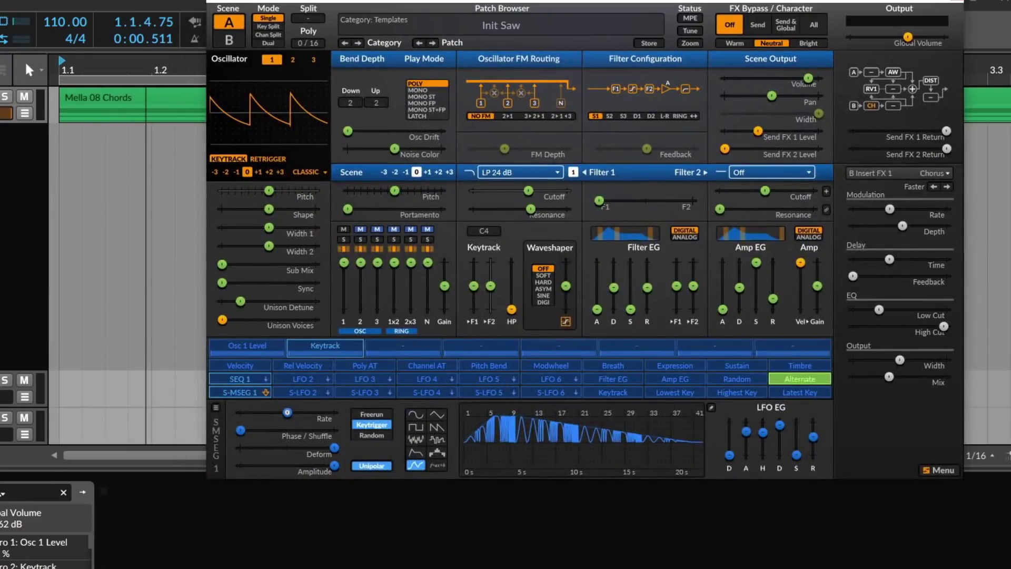
click(103, 555)
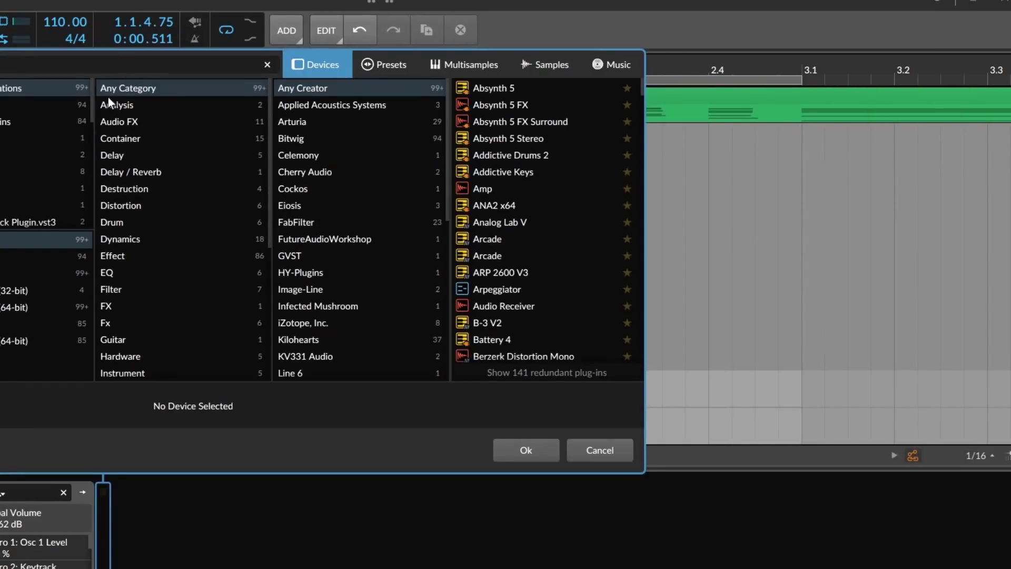
text(surge)
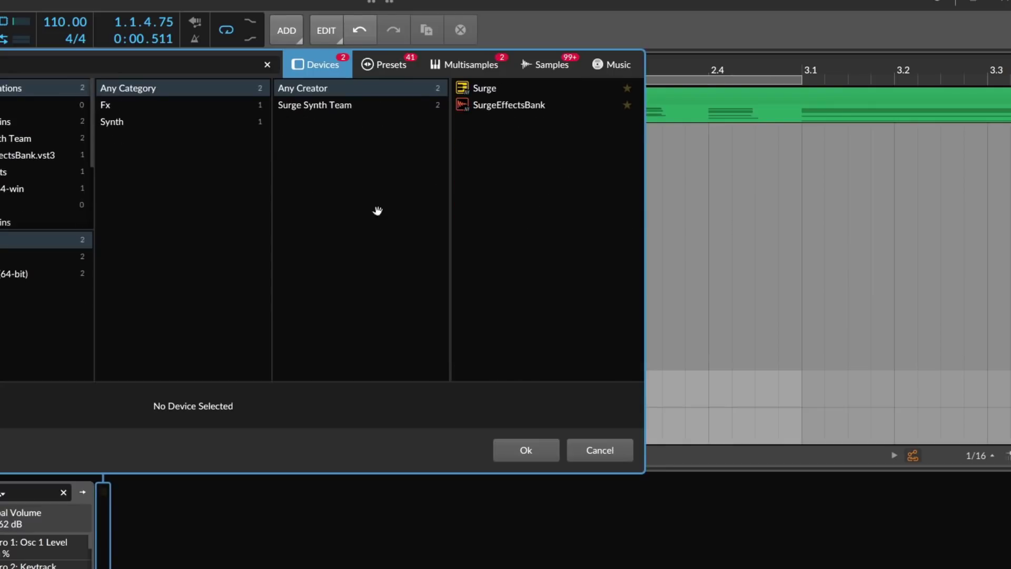
click(488, 104)
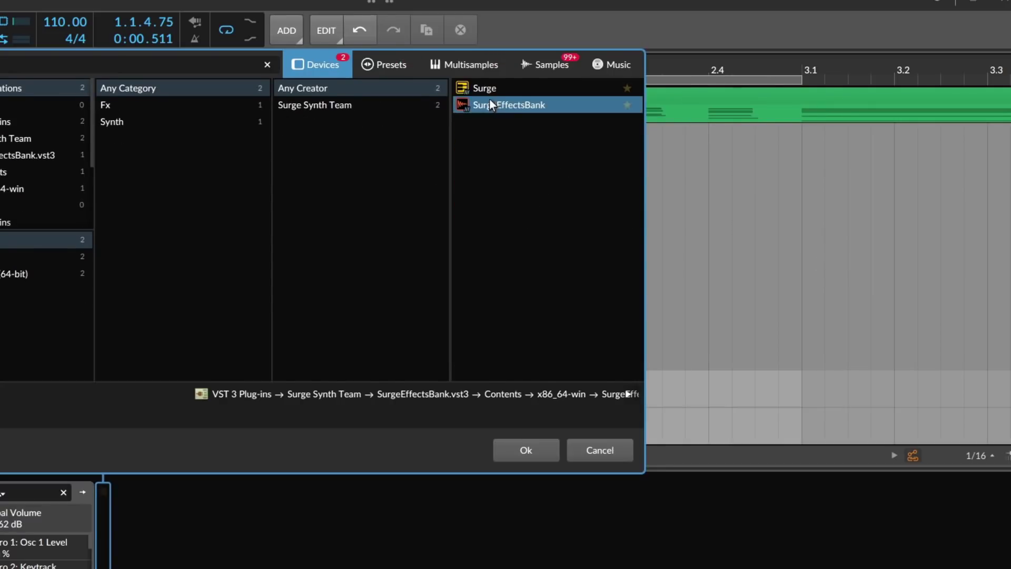
click(524, 450)
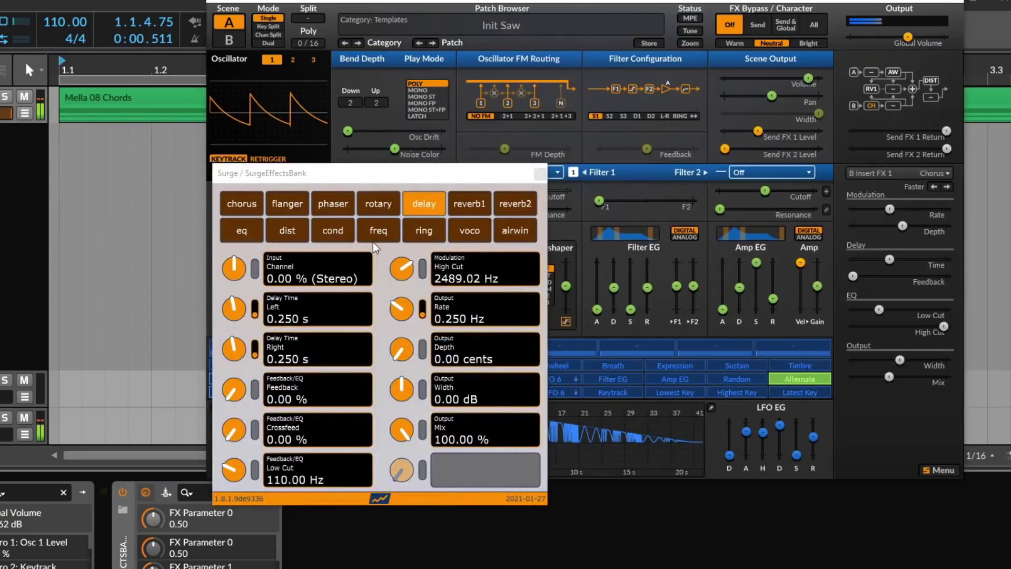
Try the conditioner and delay in SurgeEffectsBank, set it to Airwindows with the Focus type, and close its window
click(342, 228)
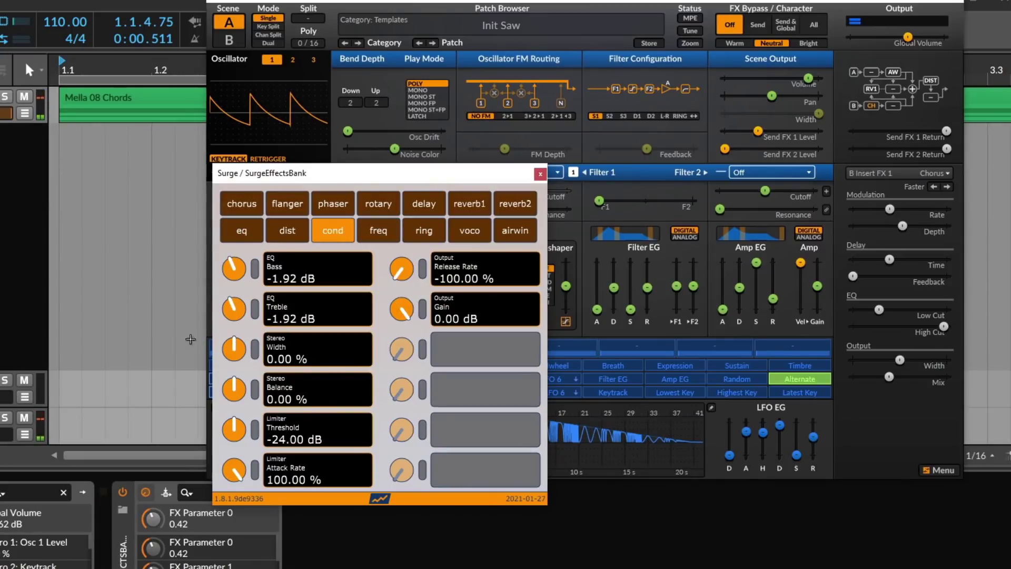
drag(8, 113, 5, 113)
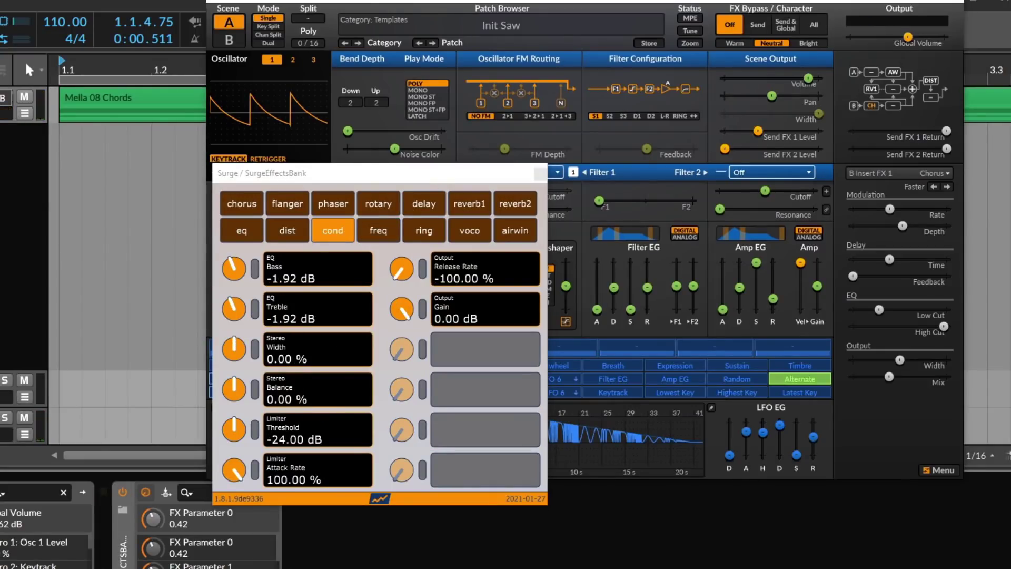
click(437, 204)
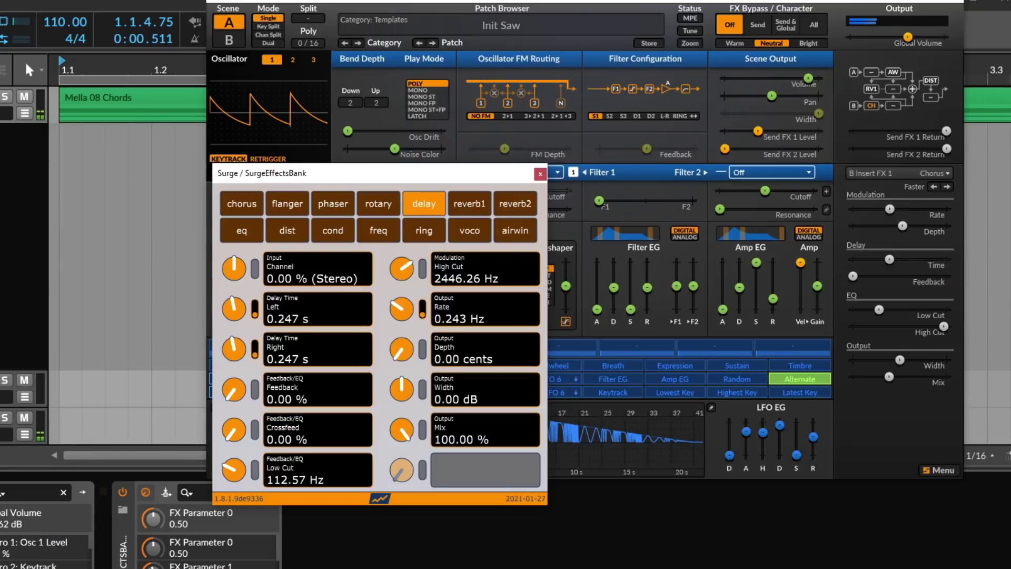
click(516, 230)
drag(274, 267, 399, 242)
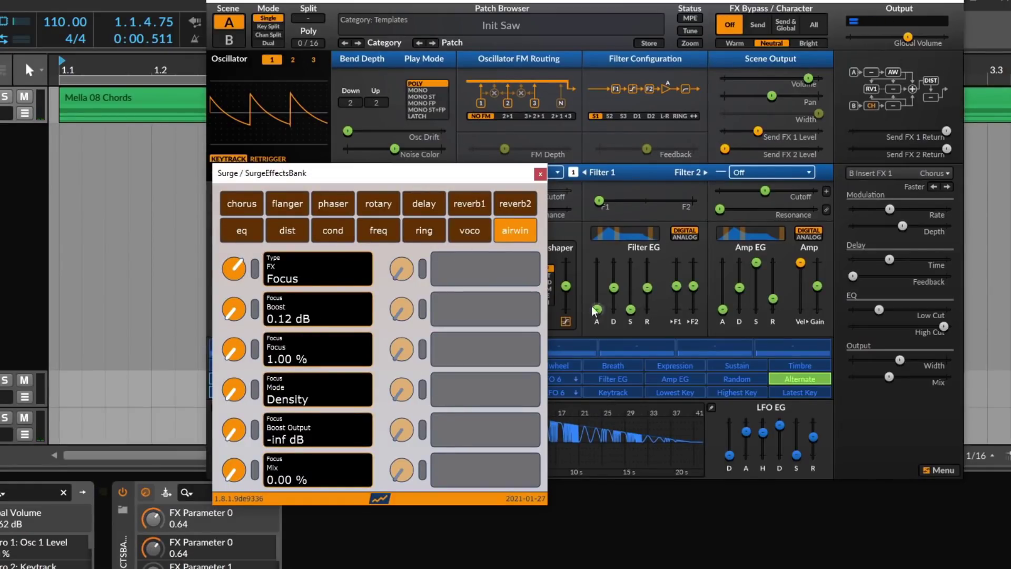
click(541, 173)
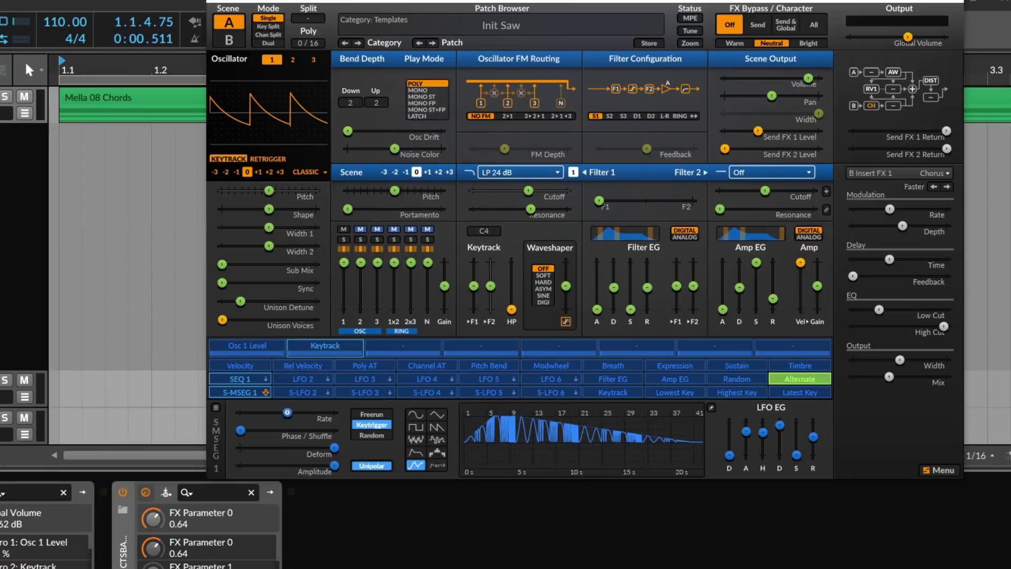
Change oscillator 1's type to Audio Input in Stereo
click(314, 171)
mouse_move(372, 291)
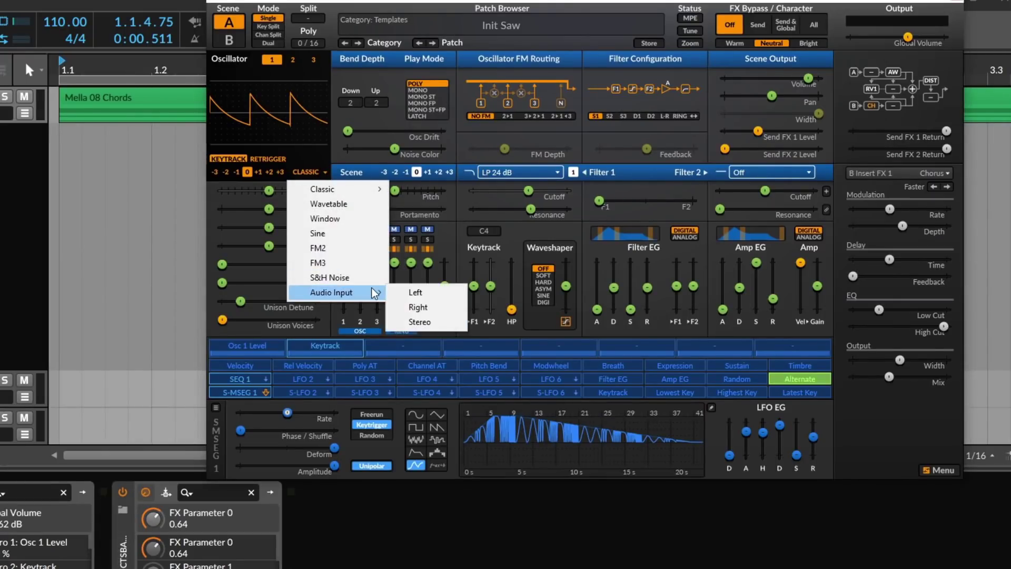
click(422, 320)
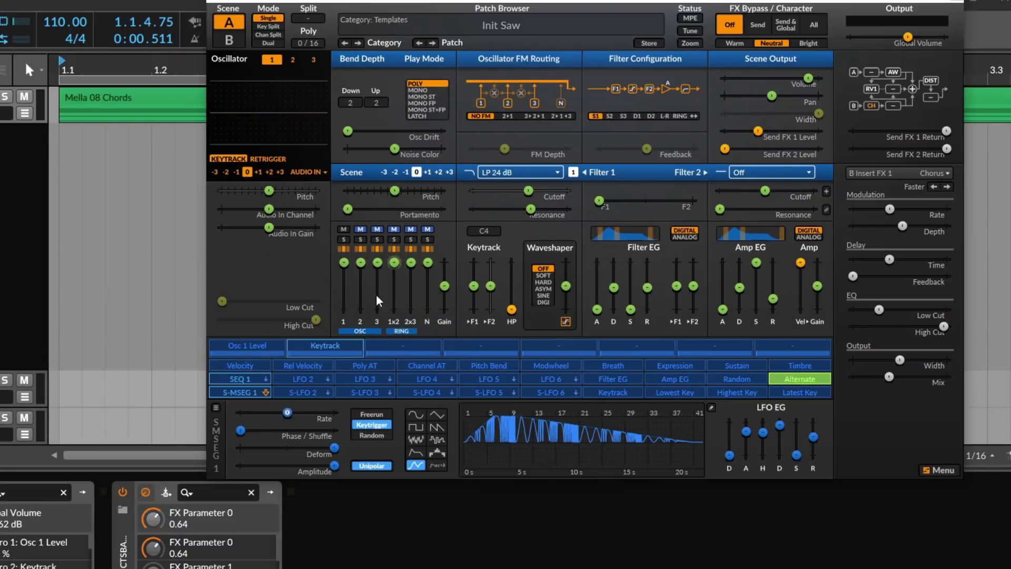